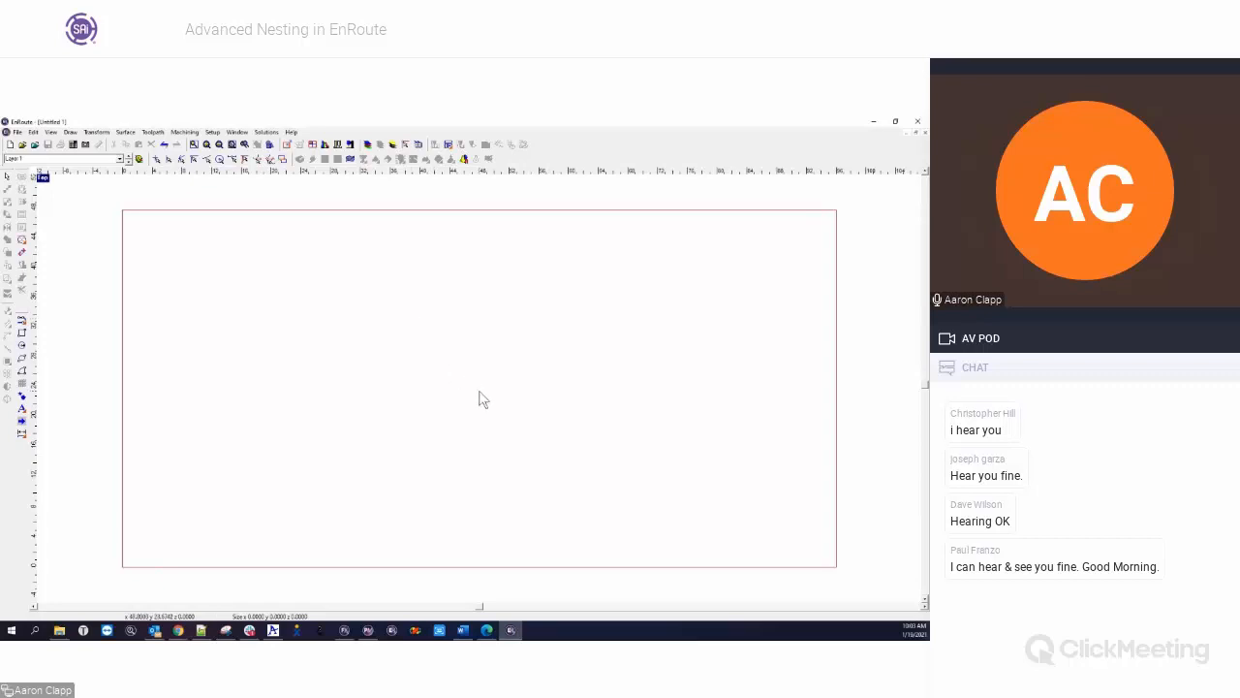
# Draw a circle about 5.6 across and a 10 by 10 square beside the plate, outside its left edge
pyautogui.scroll(-2, 490, 408)
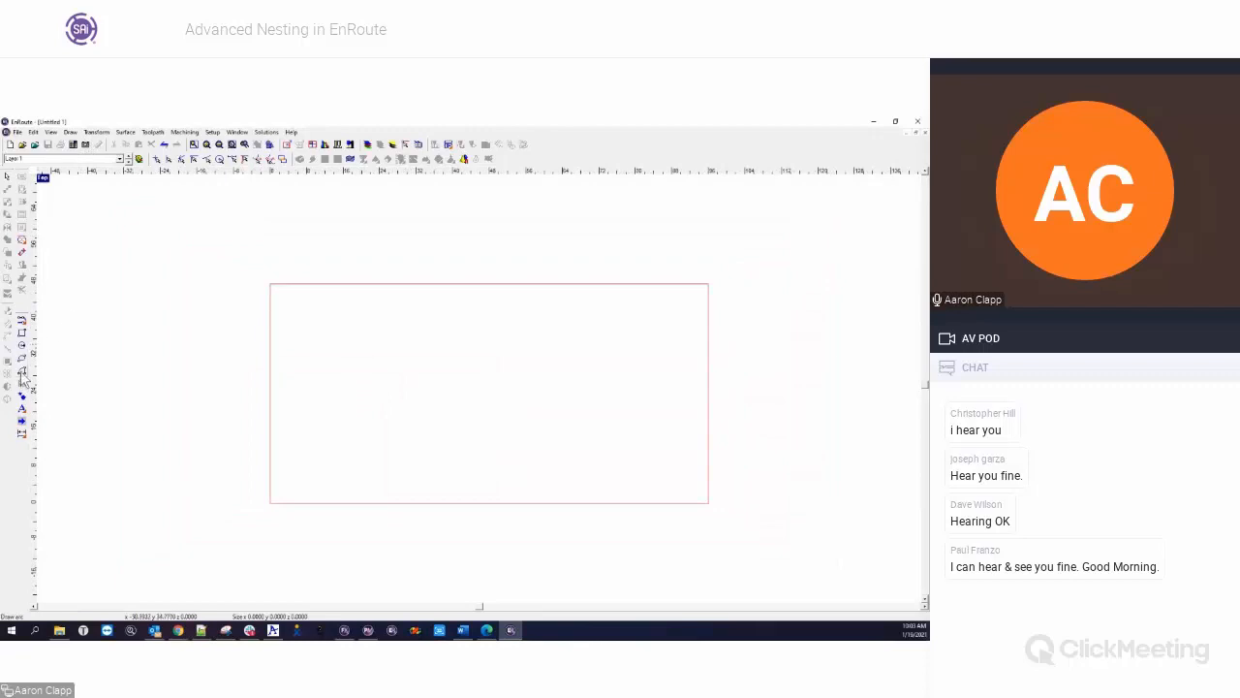
pyautogui.click(21, 345)
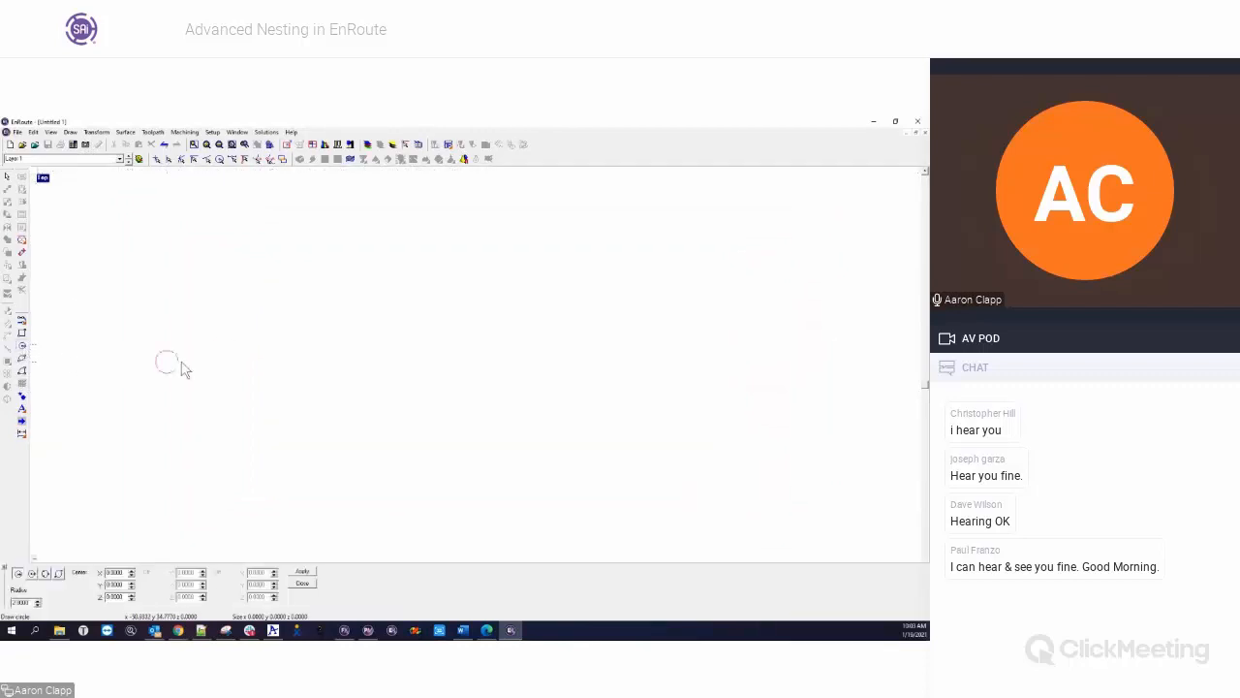
pyautogui.click(247, 301)
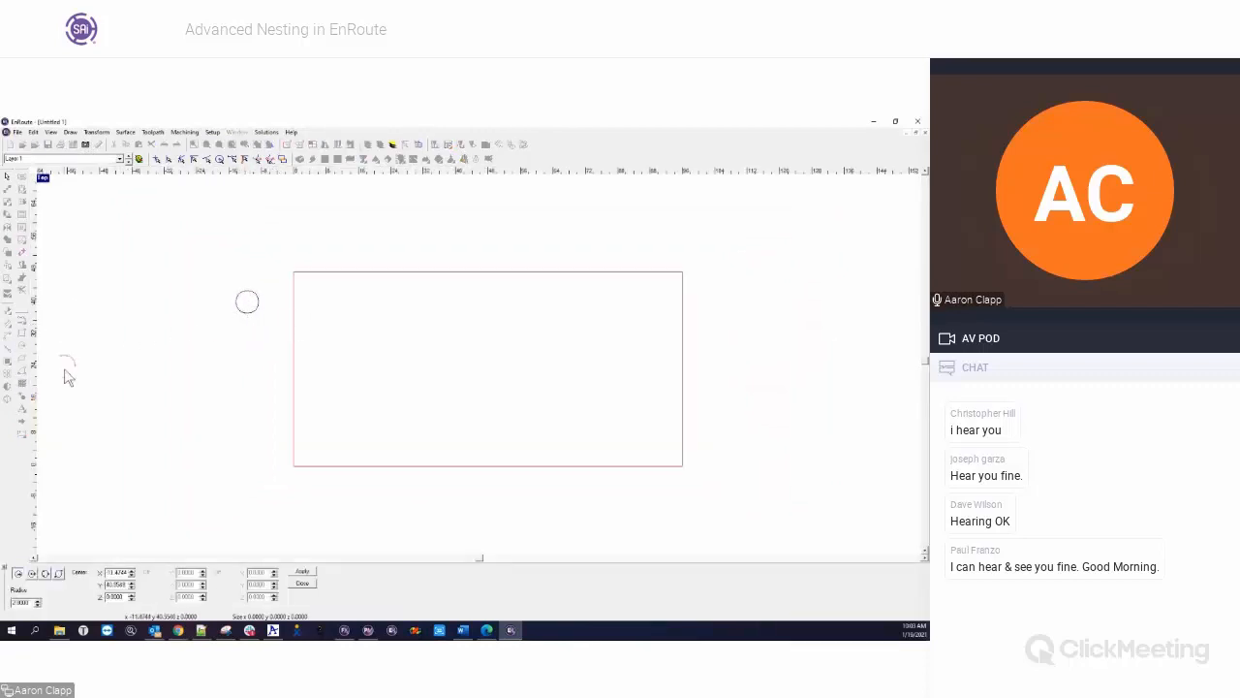
pyautogui.click(21, 333)
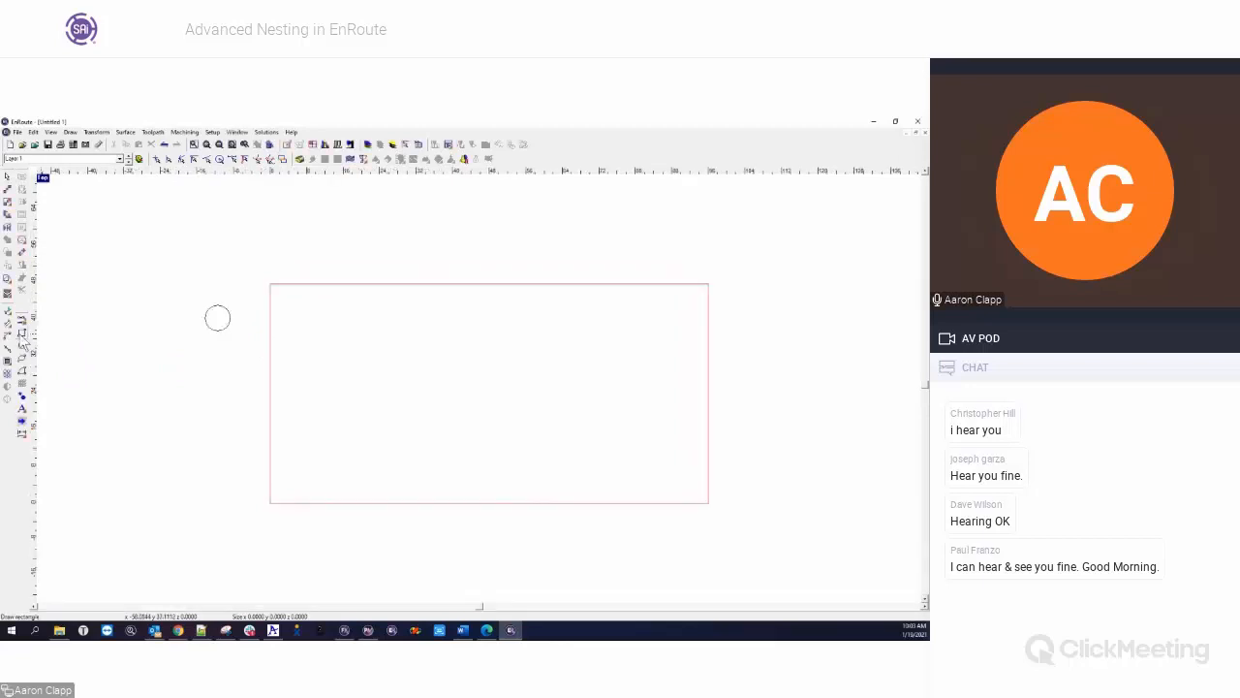
pyautogui.click(225, 366)
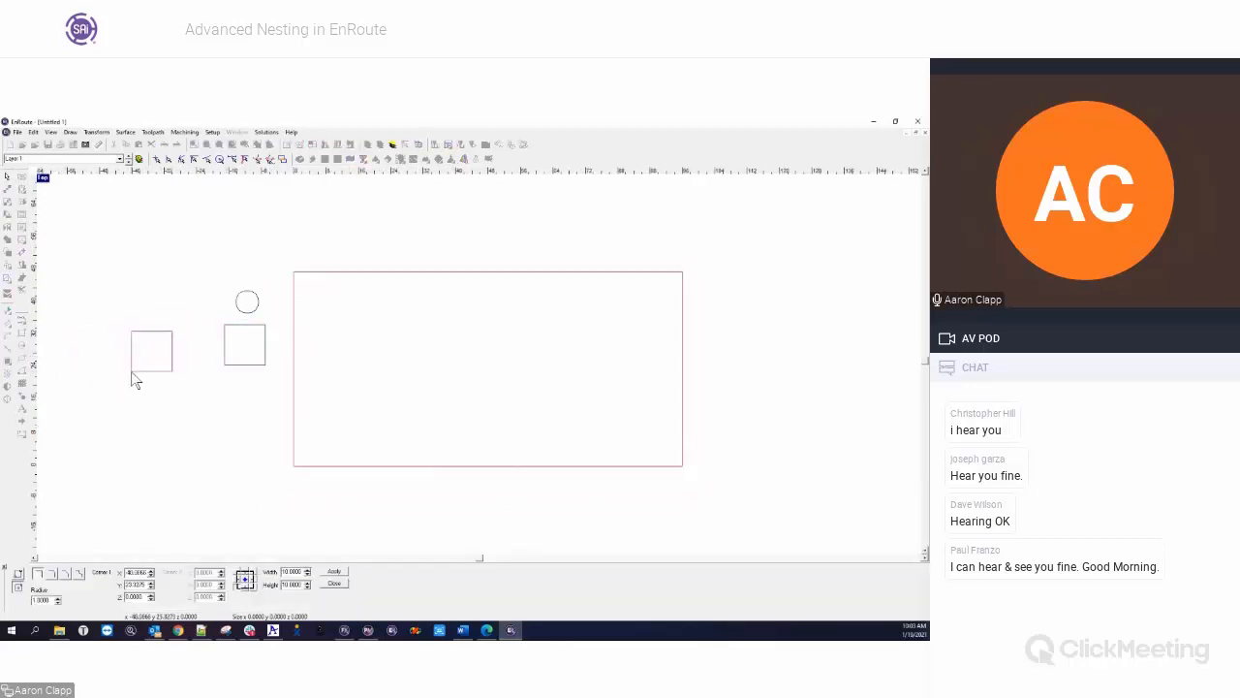
pyautogui.press('Escape')
# Draw a four-pointed star below the square, and move all three shapes slightly up and away from the plate
pyautogui.click(22, 395)
pyautogui.click(230, 415)
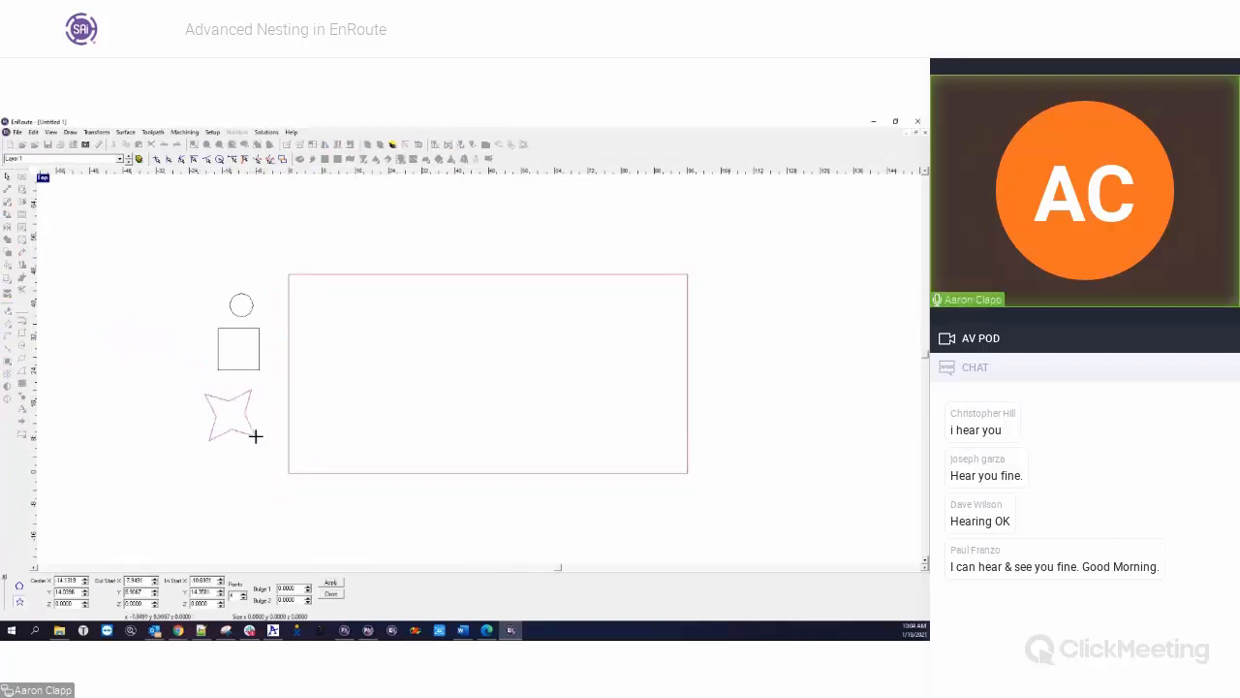
pyautogui.click(330, 582)
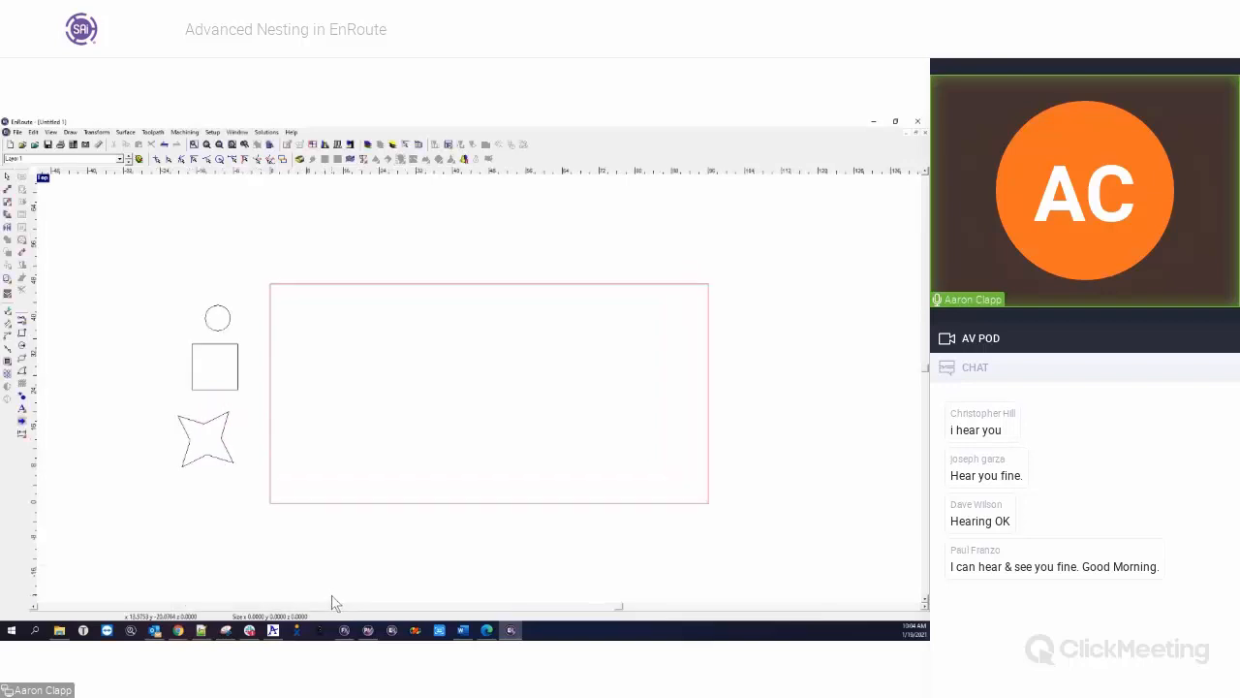
pyautogui.moveTo(151, 280); pyautogui.dragTo(265, 484)
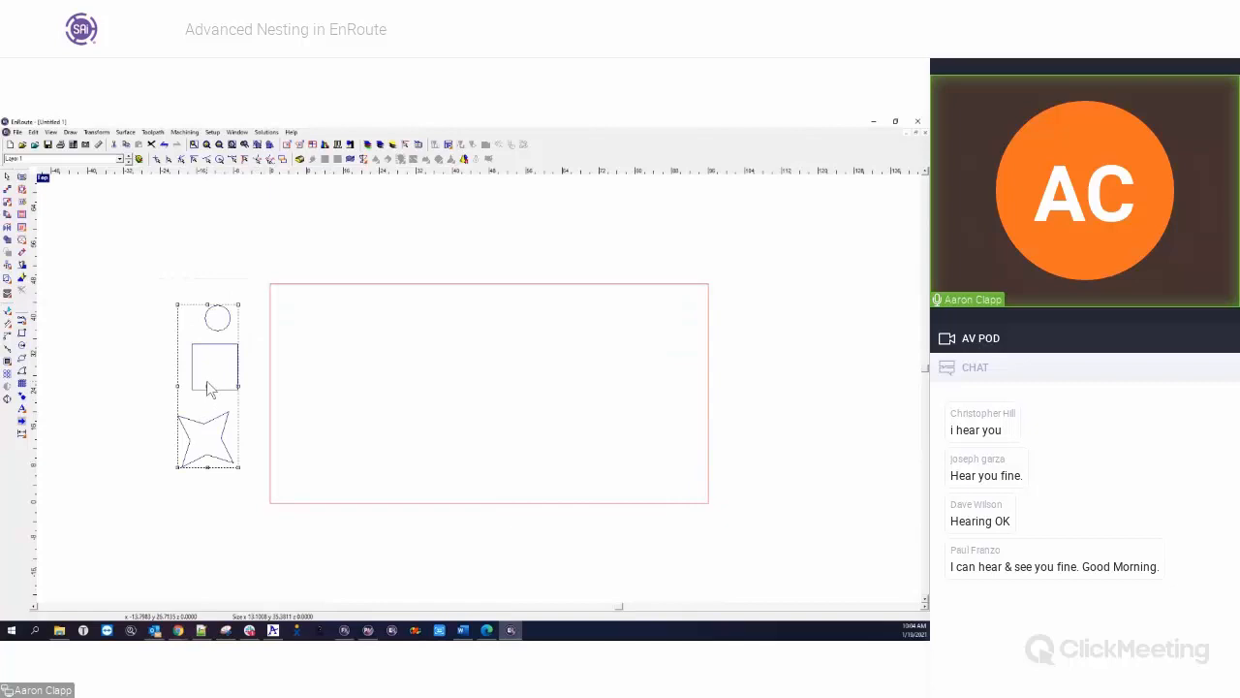
pyautogui.moveTo(206, 385)
pyautogui.mouseDown()
pyautogui.moveTo(165, 305)
pyautogui.moveTo(202, 354)
pyautogui.moveTo(207, 414)
pyautogui.moveTo(198, 365)
pyautogui.mouseUp()
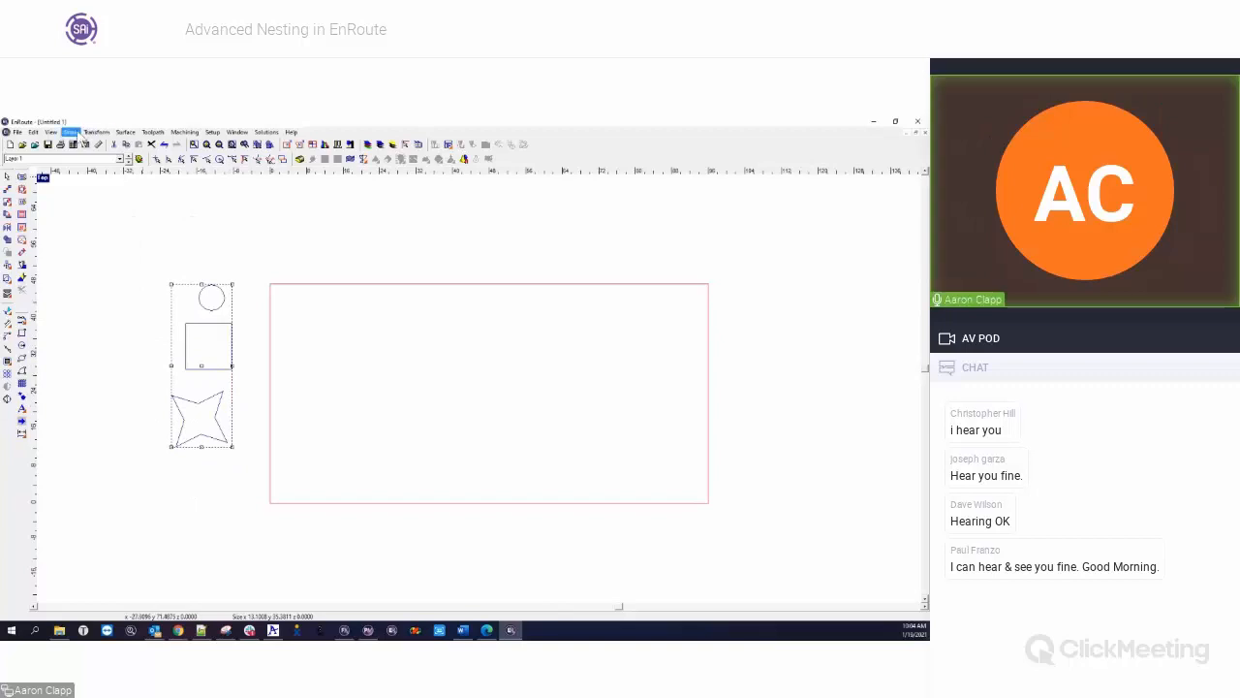
# Examine the Nest options for the circle, square and star, and leave the command without nesting
pyautogui.click(96, 132)
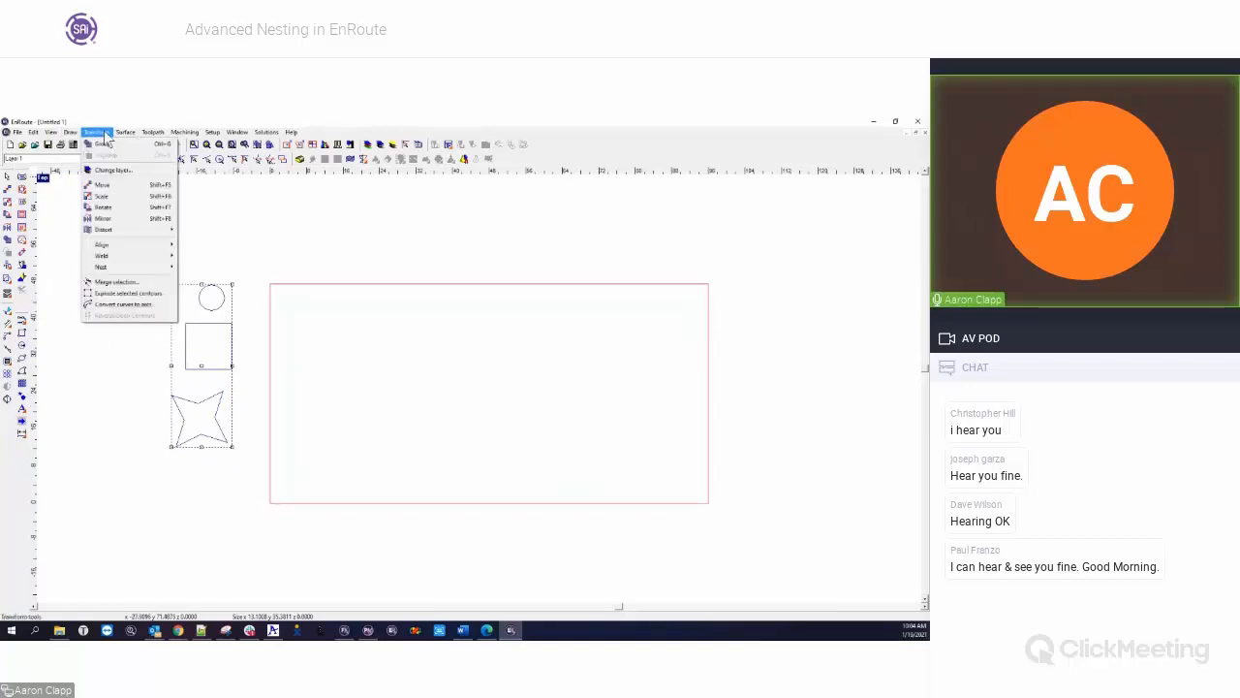
pyautogui.moveTo(128, 257)
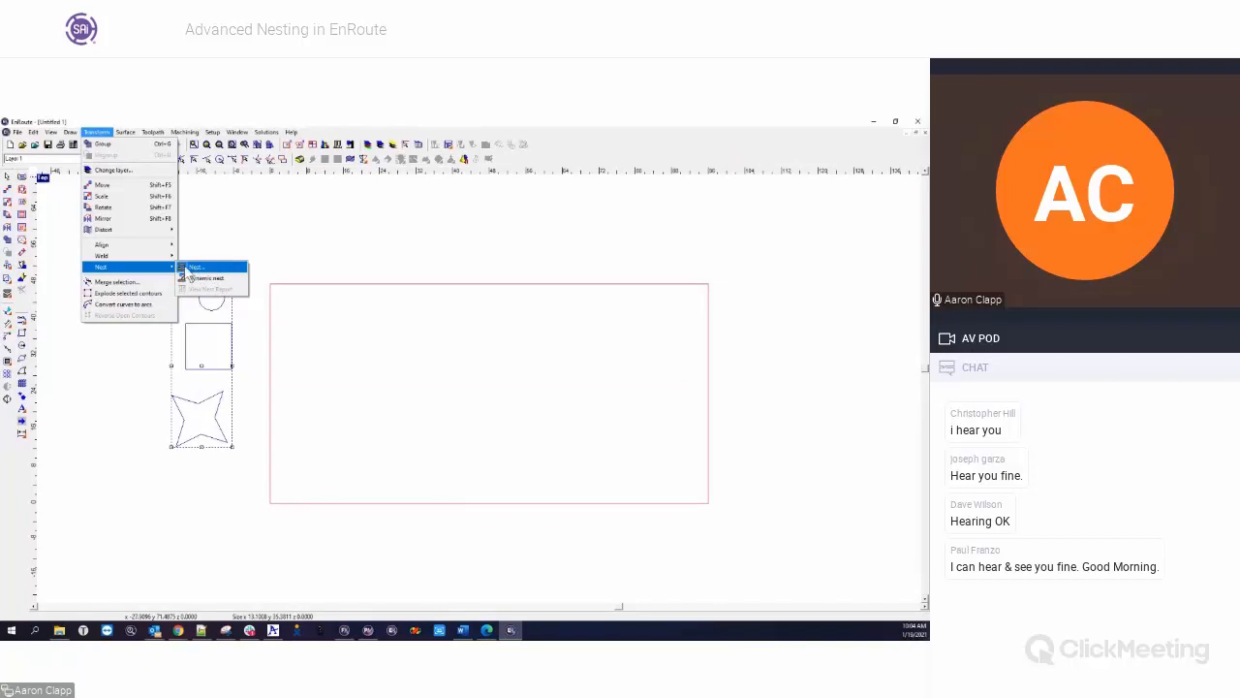
pyautogui.click(197, 270)
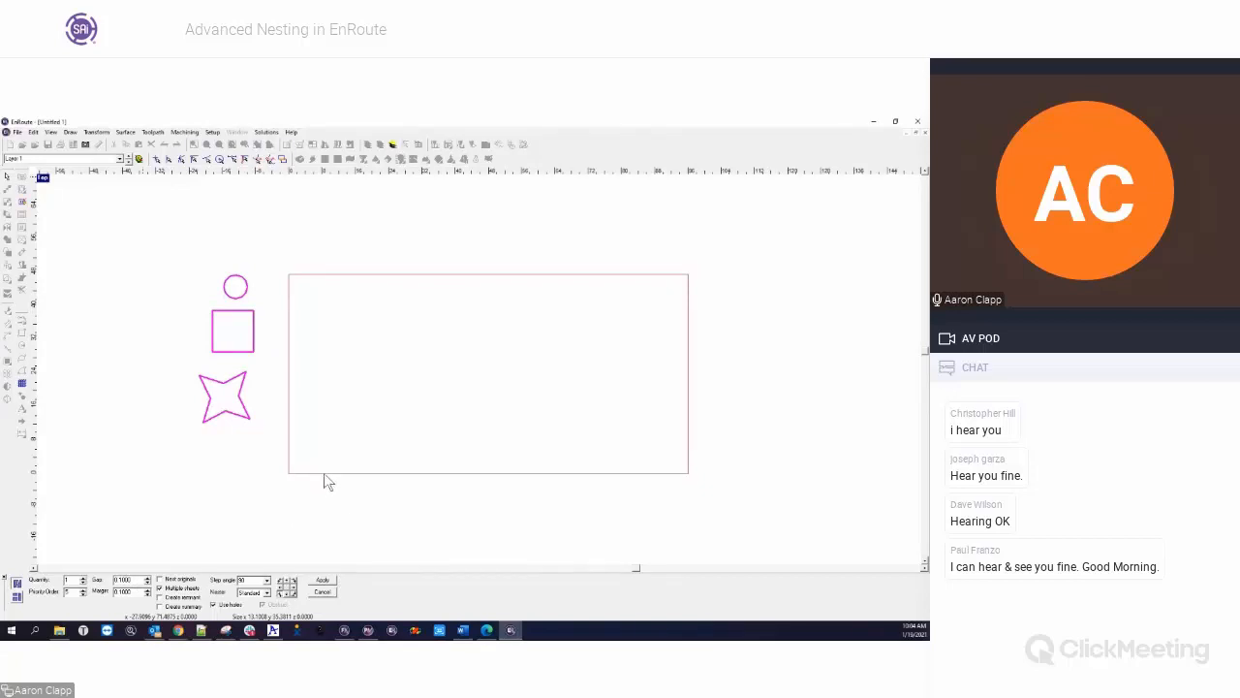
pyautogui.press('Escape')
pyautogui.moveTo(139, 257); pyautogui.dragTo(281, 502)
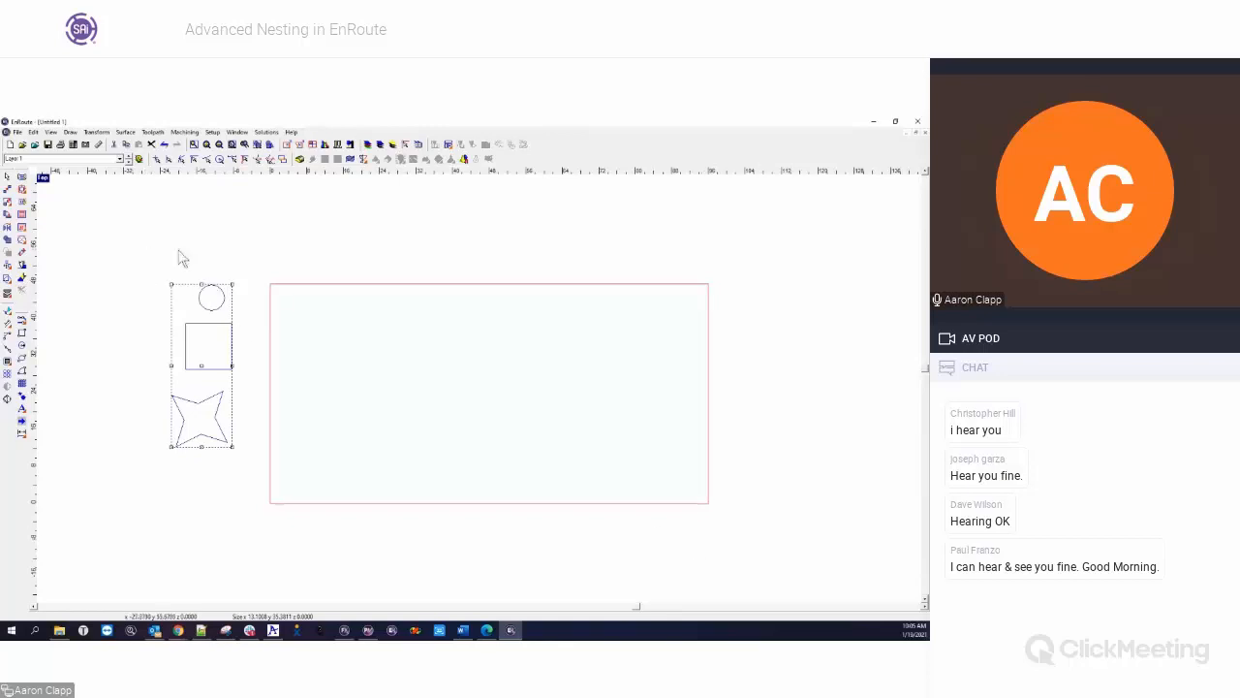
pyautogui.moveTo(139, 252)
pyautogui.mouseDown()
pyautogui.moveTo(242, 413)
pyautogui.moveTo(271, 493)
pyautogui.moveTo(260, 481)
pyautogui.mouseUp()
pyautogui.moveTo(139, 247); pyautogui.dragTo(259, 484)
pyautogui.click(250, 455)
pyautogui.moveTo(158, 382); pyautogui.dragTo(245, 477)
pyautogui.moveTo(167, 317); pyautogui.dragTo(243, 390)
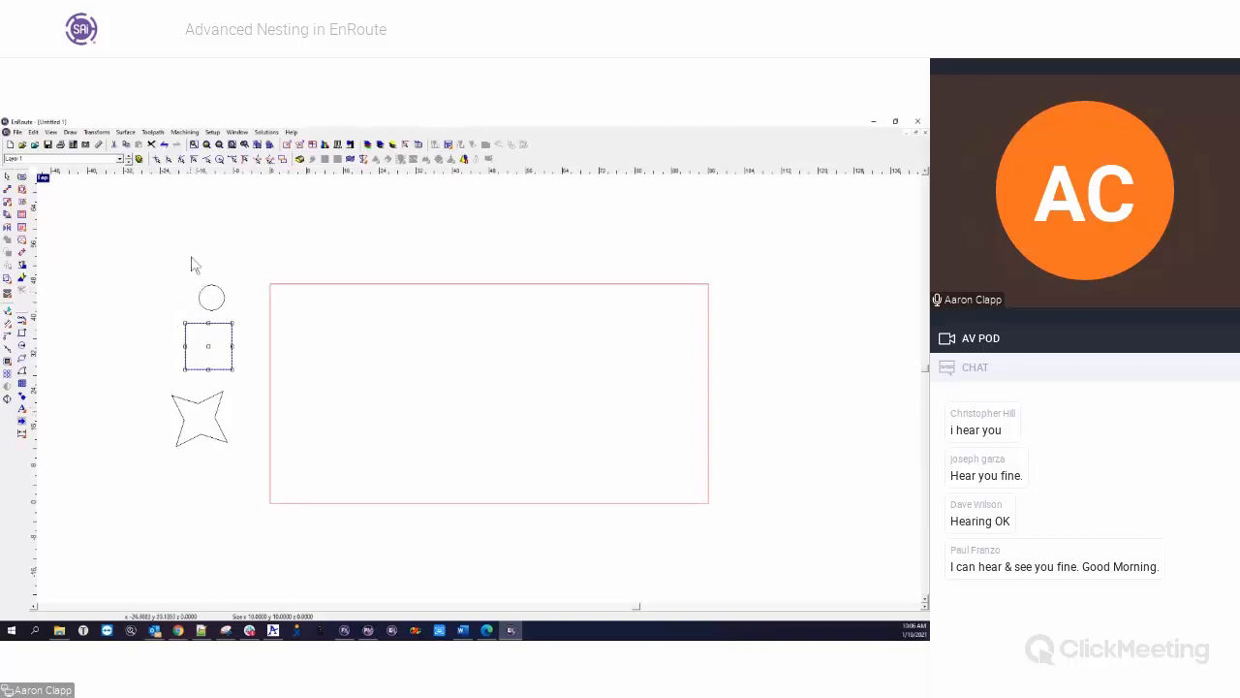
pyautogui.moveTo(164, 263); pyautogui.dragTo(244, 325)
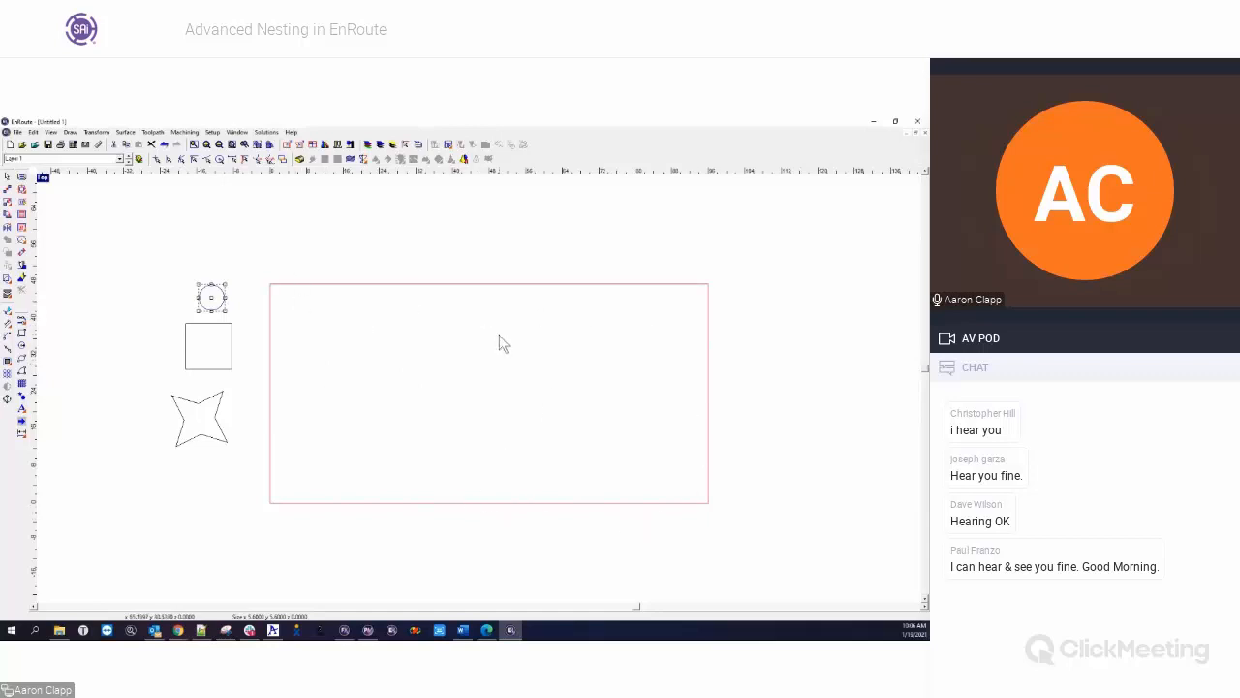
# Start a router offset on the circle, square and star, and assign the 1/4" End Mill to it
pyautogui.moveTo(145, 254); pyautogui.dragTo(253, 477)
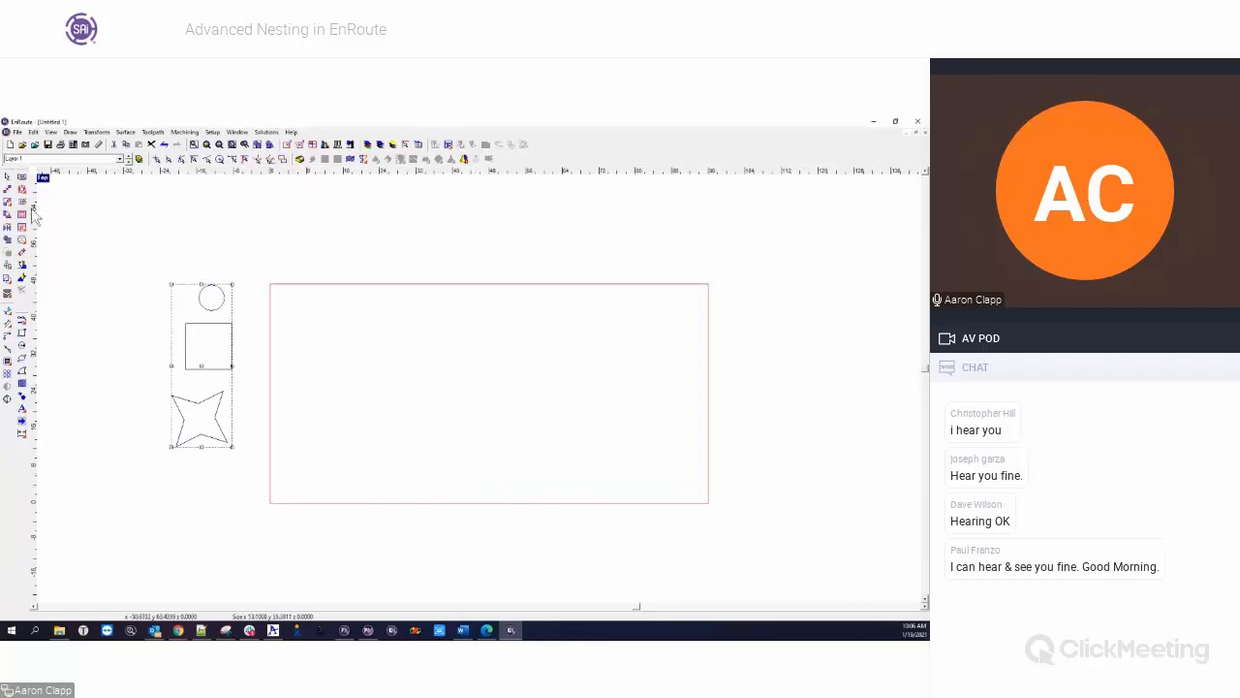
pyautogui.click(21, 190)
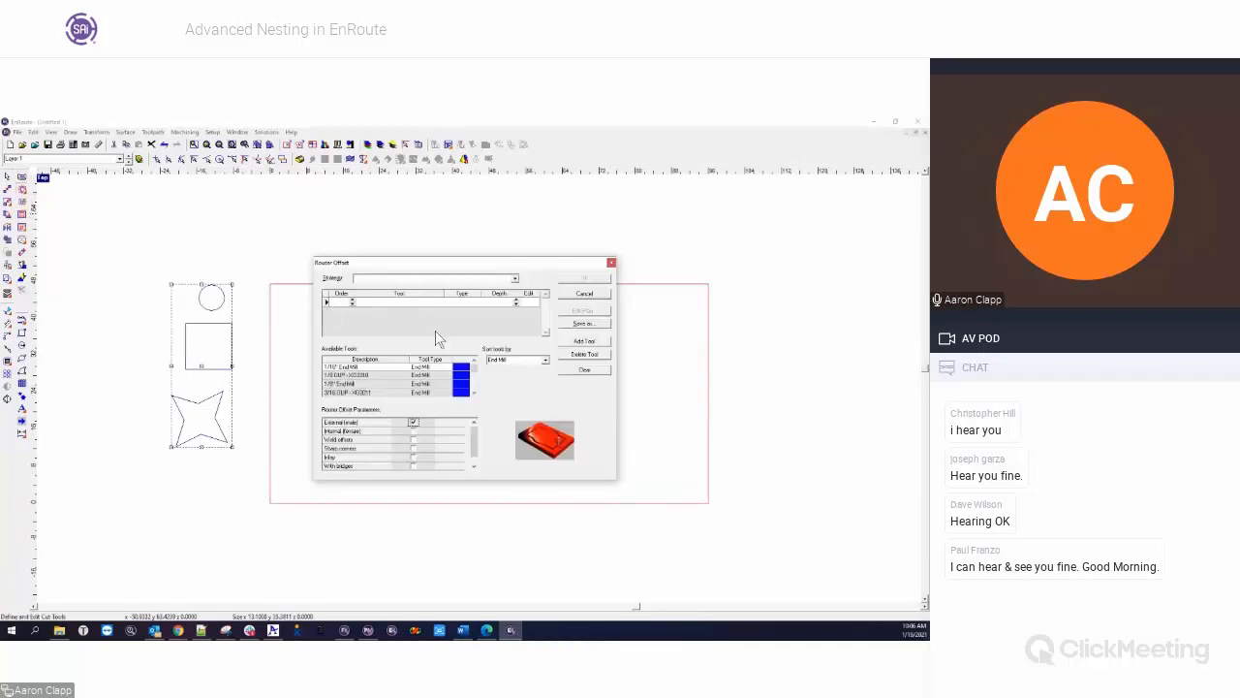
pyautogui.click(474, 392)
pyautogui.click(474, 392)
pyautogui.click(473, 392)
pyautogui.click(473, 392)
pyautogui.click(474, 392)
pyautogui.doubleClick(372, 393)
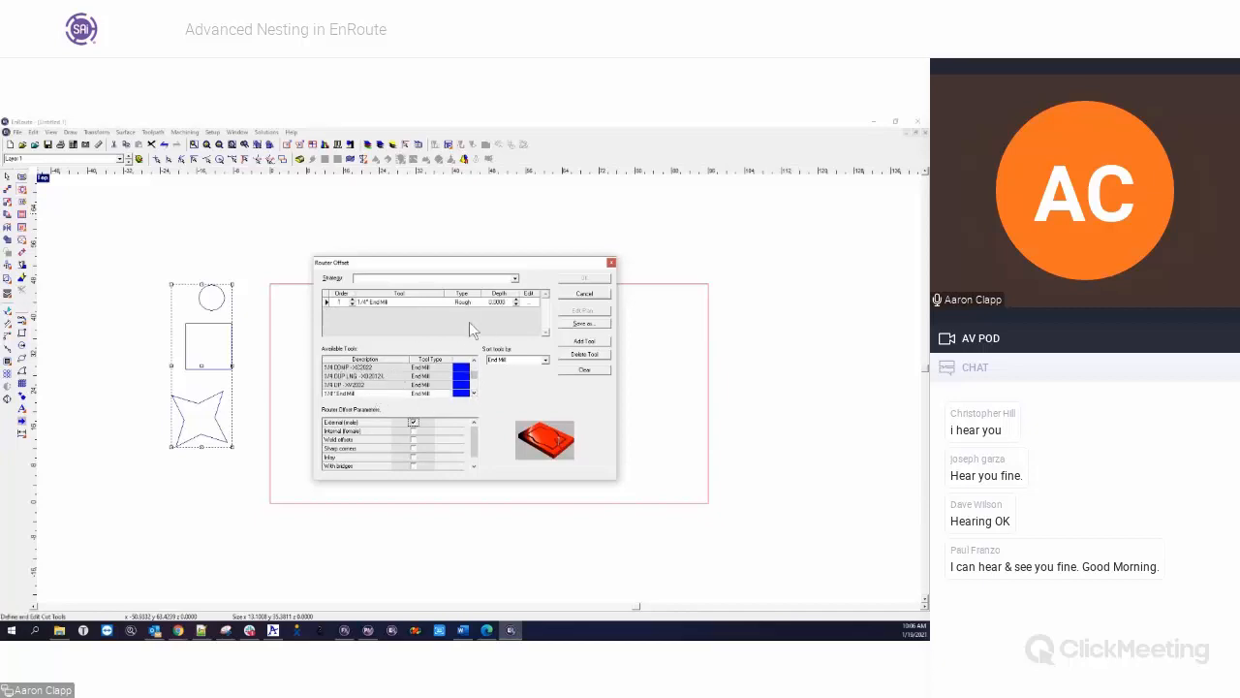
# Set the offset's cutting depth to 0.25 and create the external toolpaths around the three shapes
pyautogui.doubleClick(494, 301)
pyautogui.click(586, 279)
pyautogui.click(166, 367)
pyautogui.scroll(3, 194, 397)
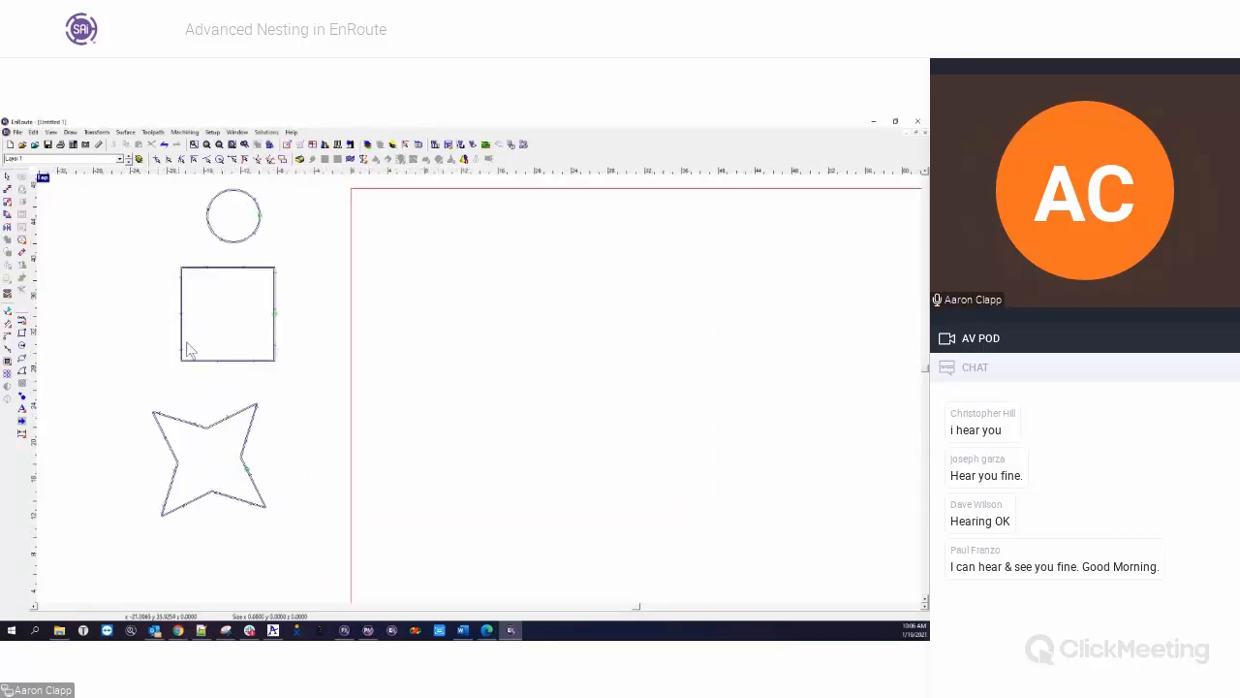
pyautogui.scroll(-2, 118, 367)
pyautogui.scroll(-1, 114, 365)
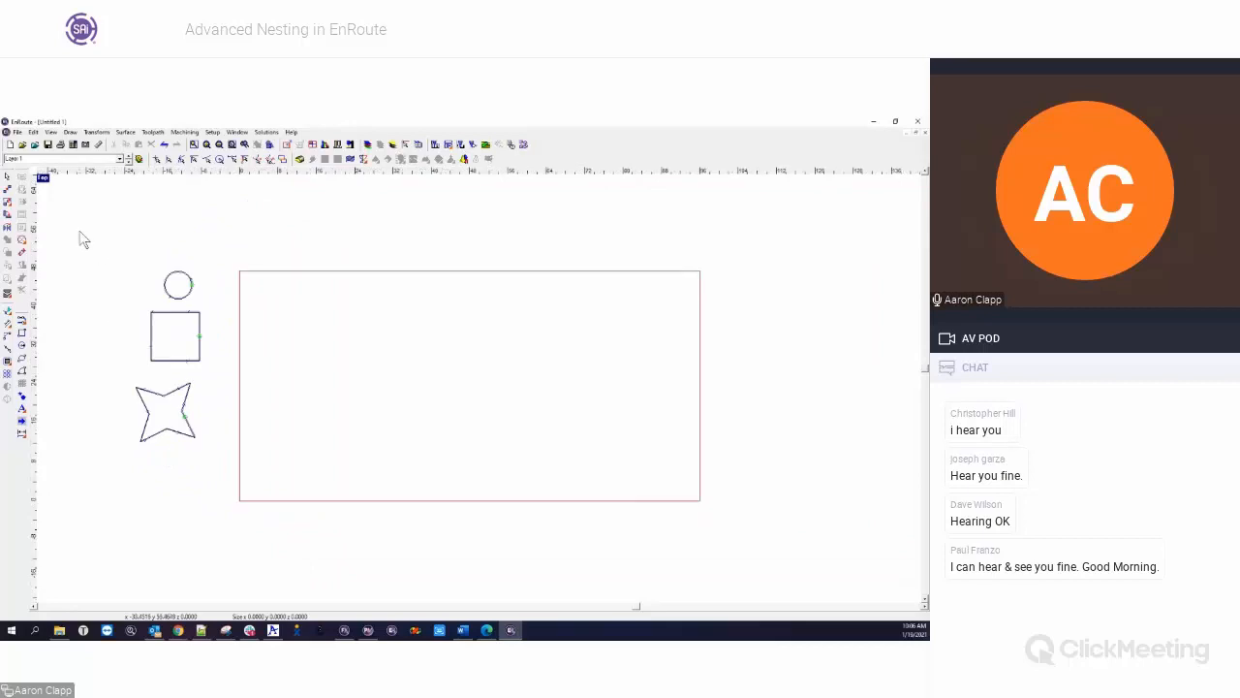
# Start a nest with the three toolpathed shapes and set the star's quantity to 10
pyautogui.moveTo(93, 243); pyautogui.dragTo(230, 471)
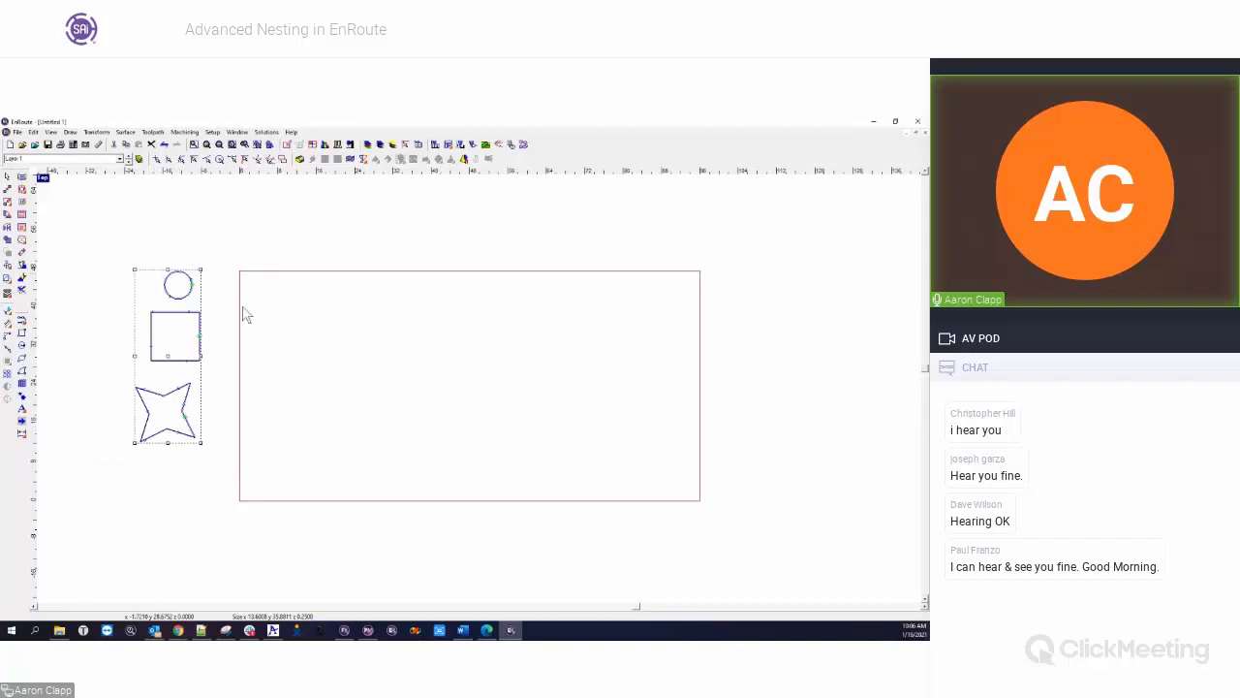
pyautogui.click(8, 297)
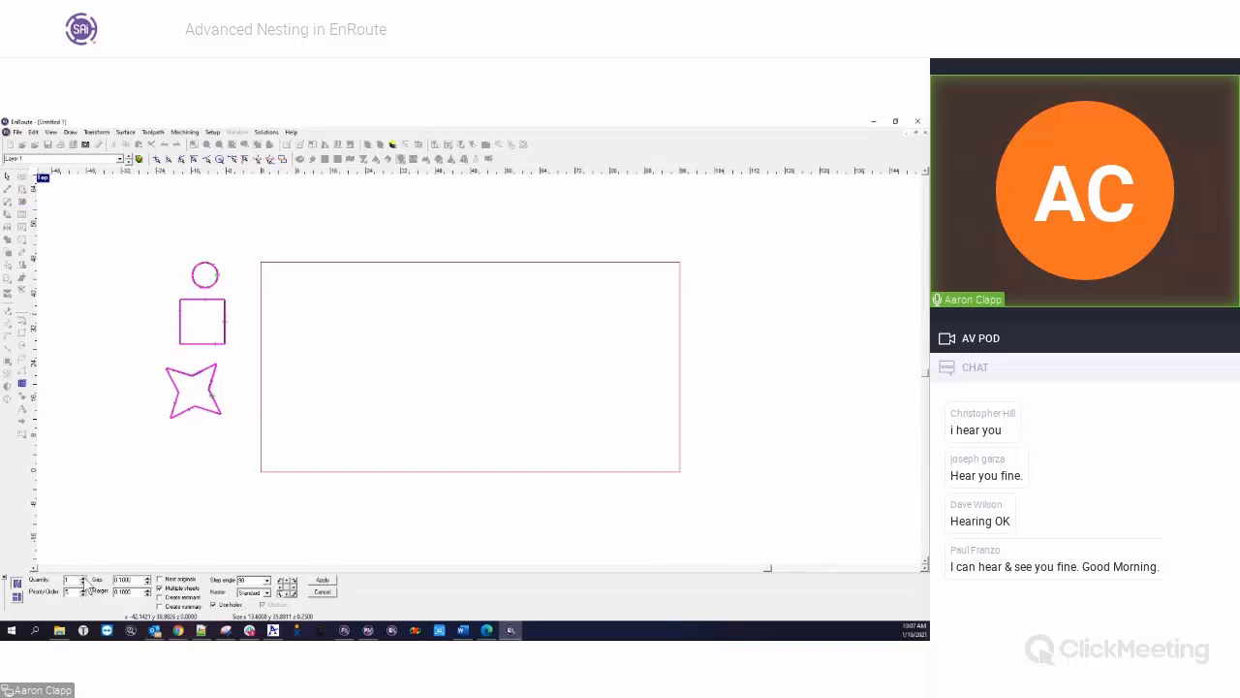
pyautogui.moveTo(73, 580); pyautogui.dragTo(56, 588)
pyautogui.doubleClick(70, 580)
pyautogui.click(211, 288)
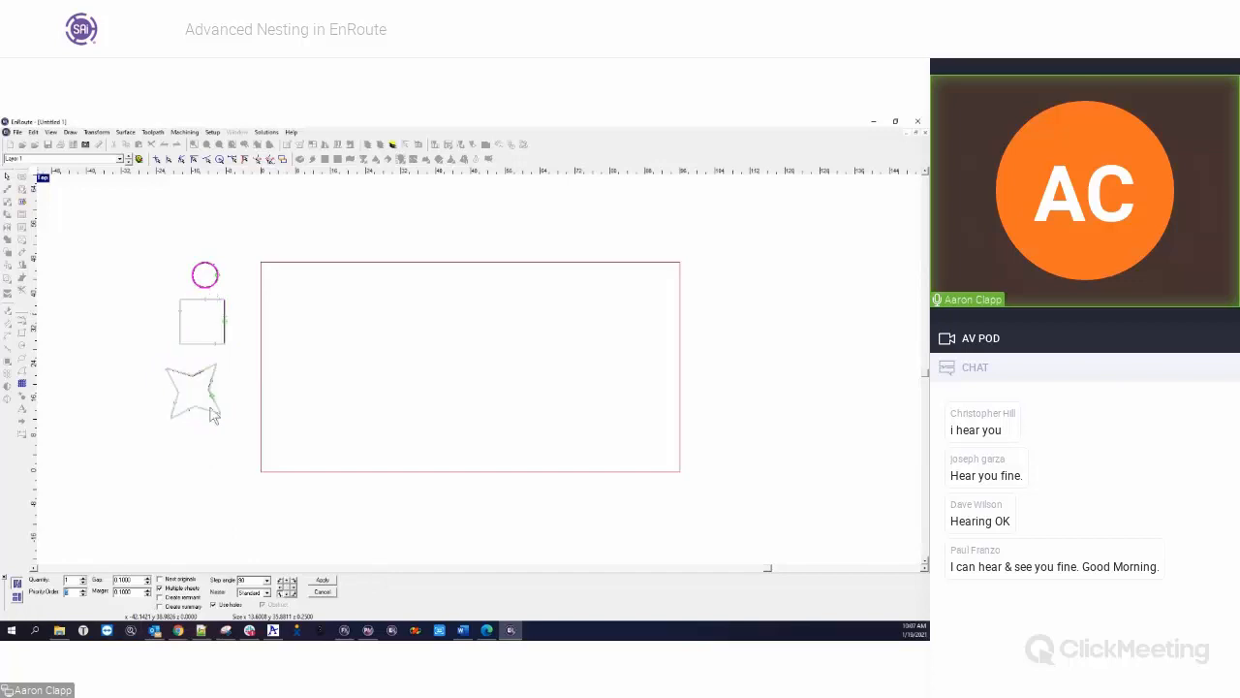
pyautogui.click(225, 344)
pyautogui.click(219, 417)
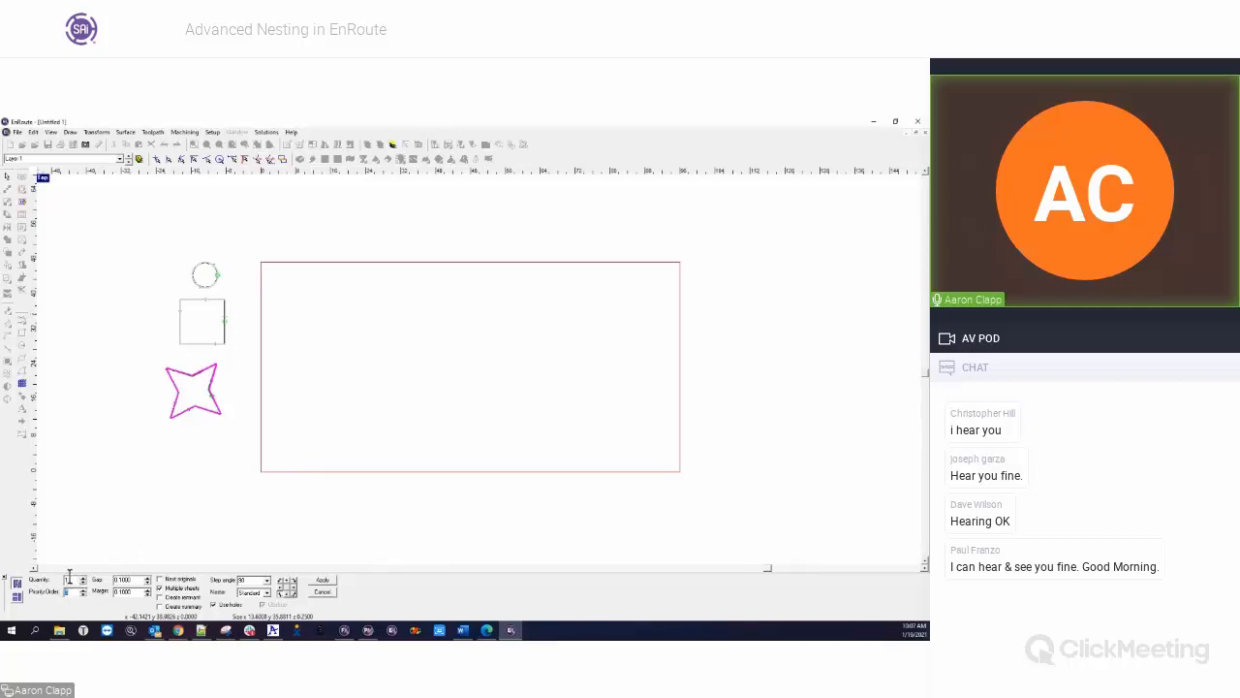
pyautogui.moveTo(71, 579); pyautogui.dragTo(53, 581)
pyautogui.press('Tab')
# Set the nest quantity of the square to 12 and of the circle to 5, and check each part's quantity
pyautogui.click(196, 344)
pyautogui.moveTo(68, 581); pyautogui.dragTo(50, 579)
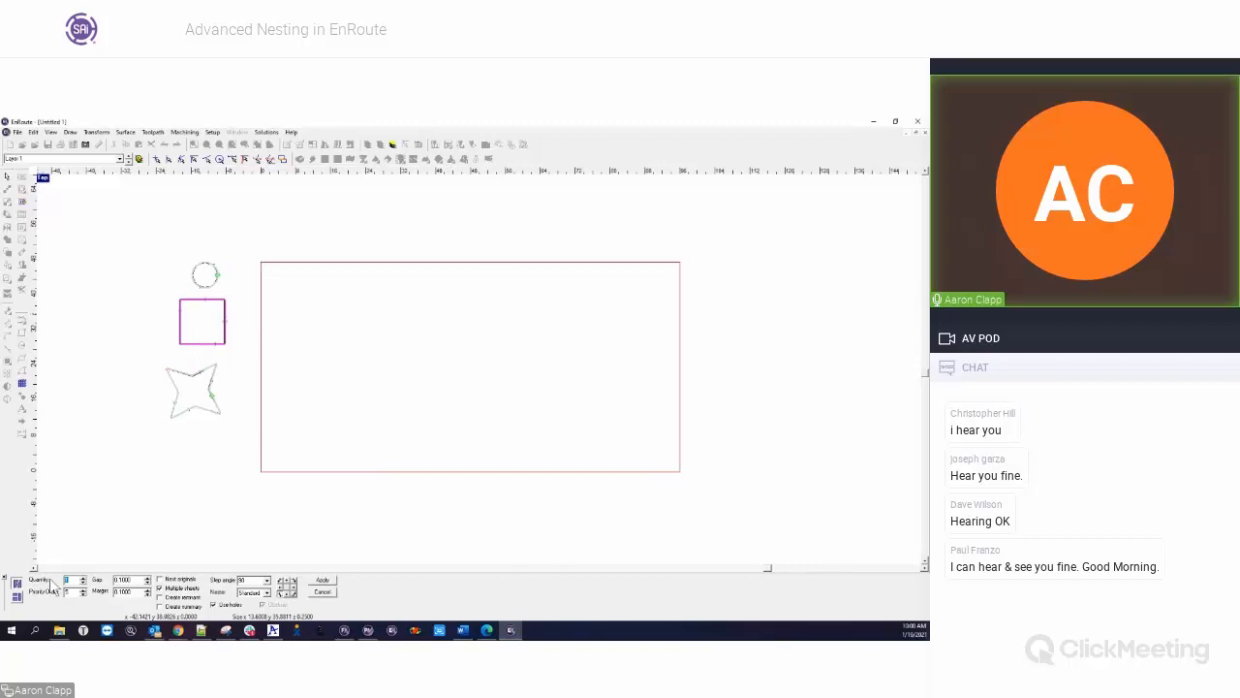
pyautogui.click(214, 285)
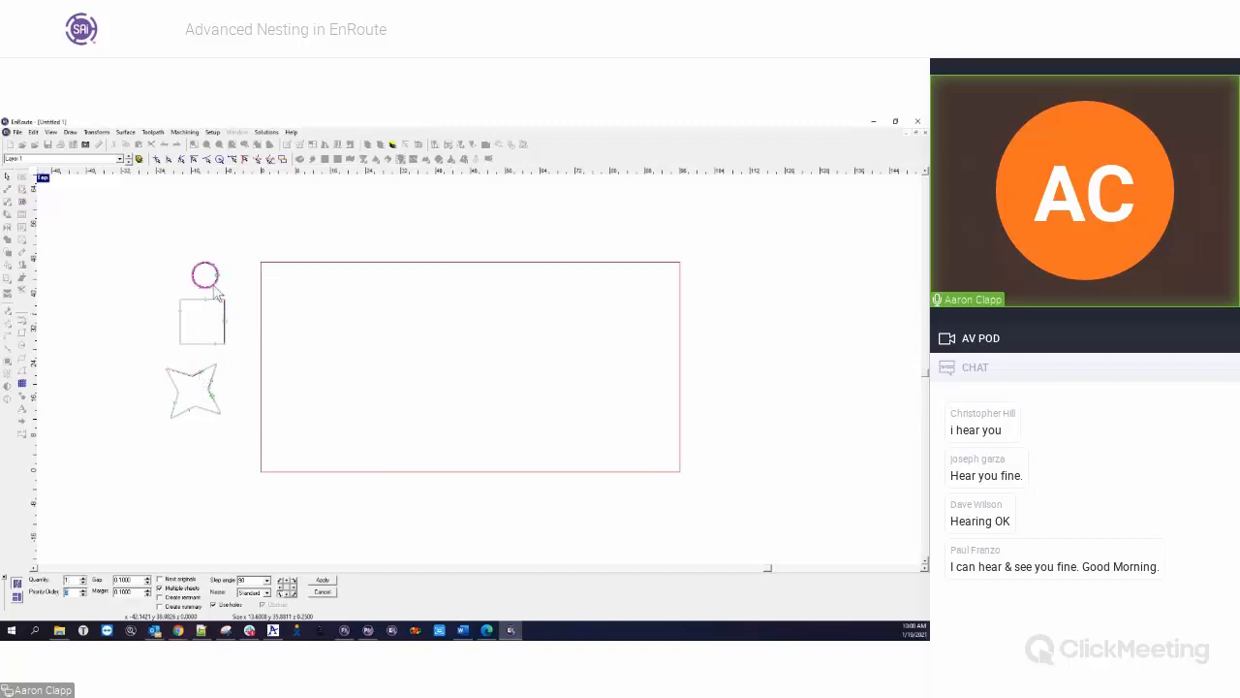
pyautogui.moveTo(70, 578); pyautogui.dragTo(43, 579)
pyautogui.write('5')
pyautogui.press('Tab')
pyautogui.click(182, 415)
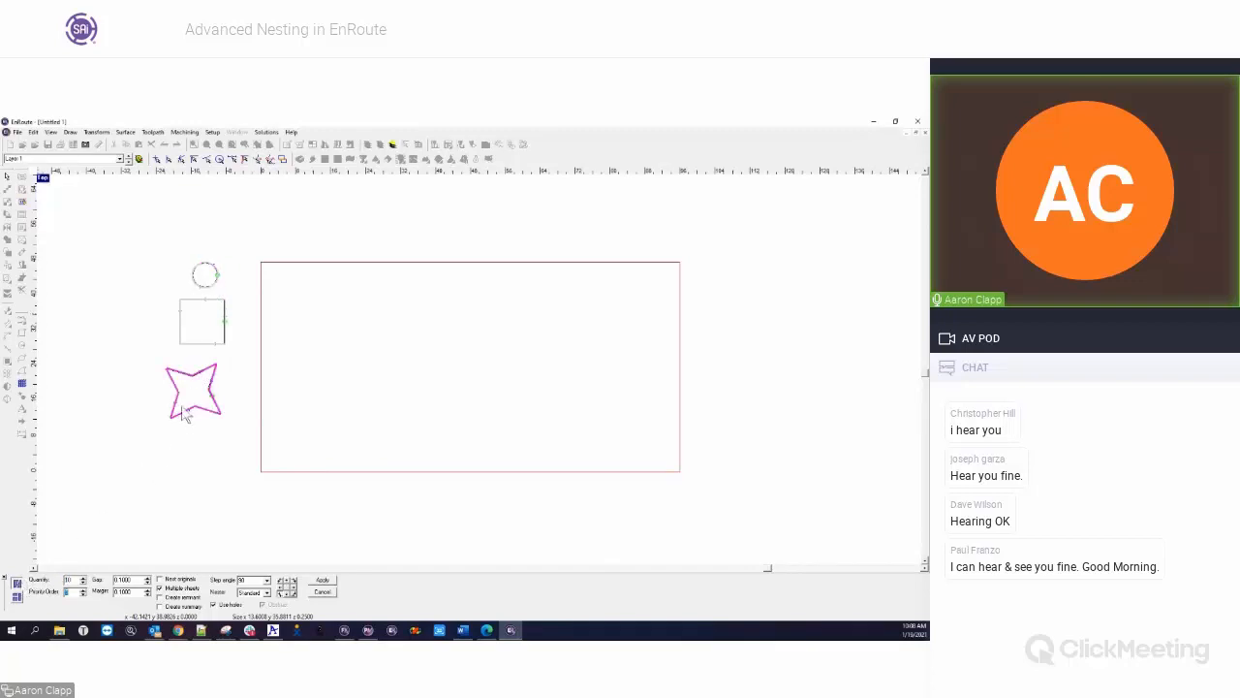
pyautogui.click(196, 344)
pyautogui.click(211, 386)
pyautogui.click(206, 288)
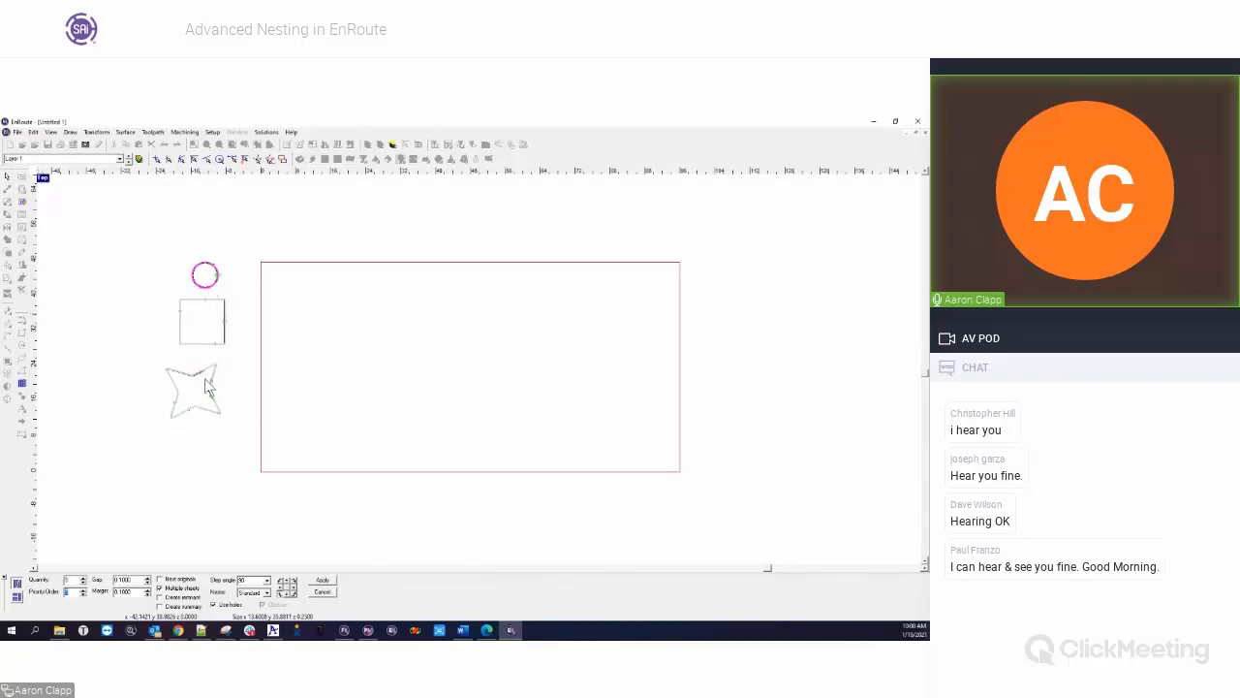
# Select all three parts and set the nest gap to 0.125 and the margin to 0.25
pyautogui.moveTo(150, 282); pyautogui.dragTo(238, 443)
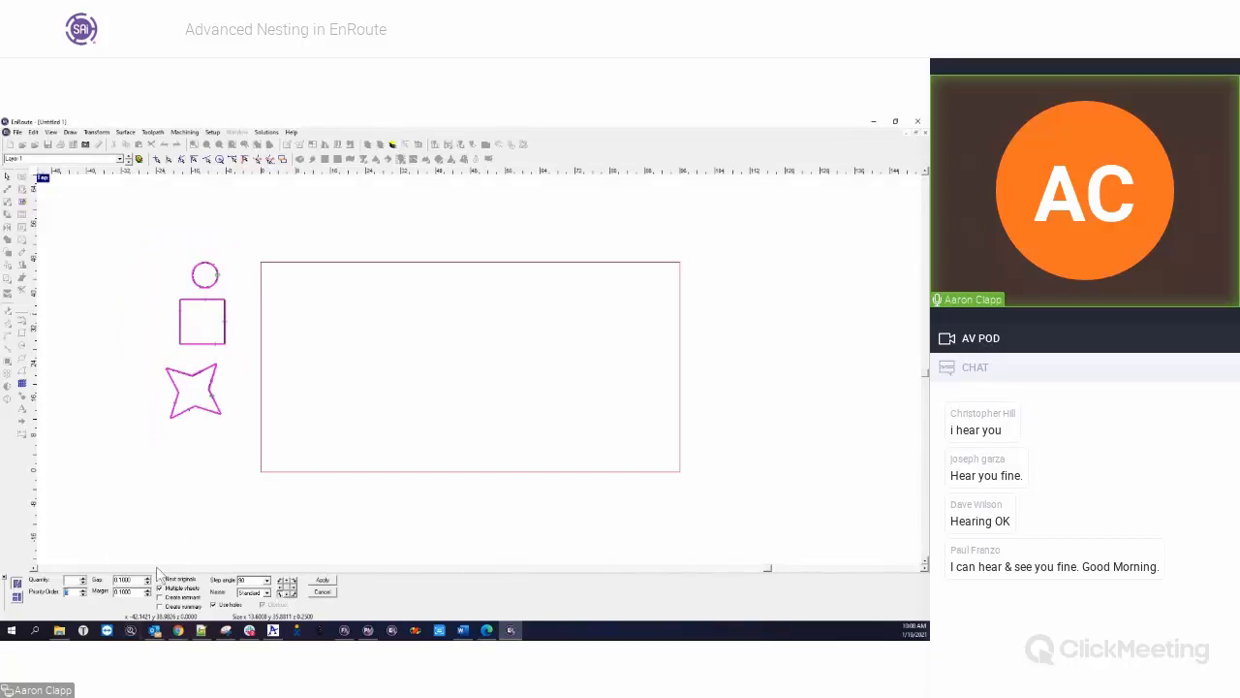
pyautogui.click(124, 580)
pyautogui.write('.125')
pyautogui.press('Tab')
pyautogui.write('.125')
pyautogui.click(147, 588)
# Nest the parts on the plate with Nest originals enabled and Multiple sheets disabled
pyautogui.click(160, 587)
pyautogui.click(161, 579)
pyautogui.click(176, 589)
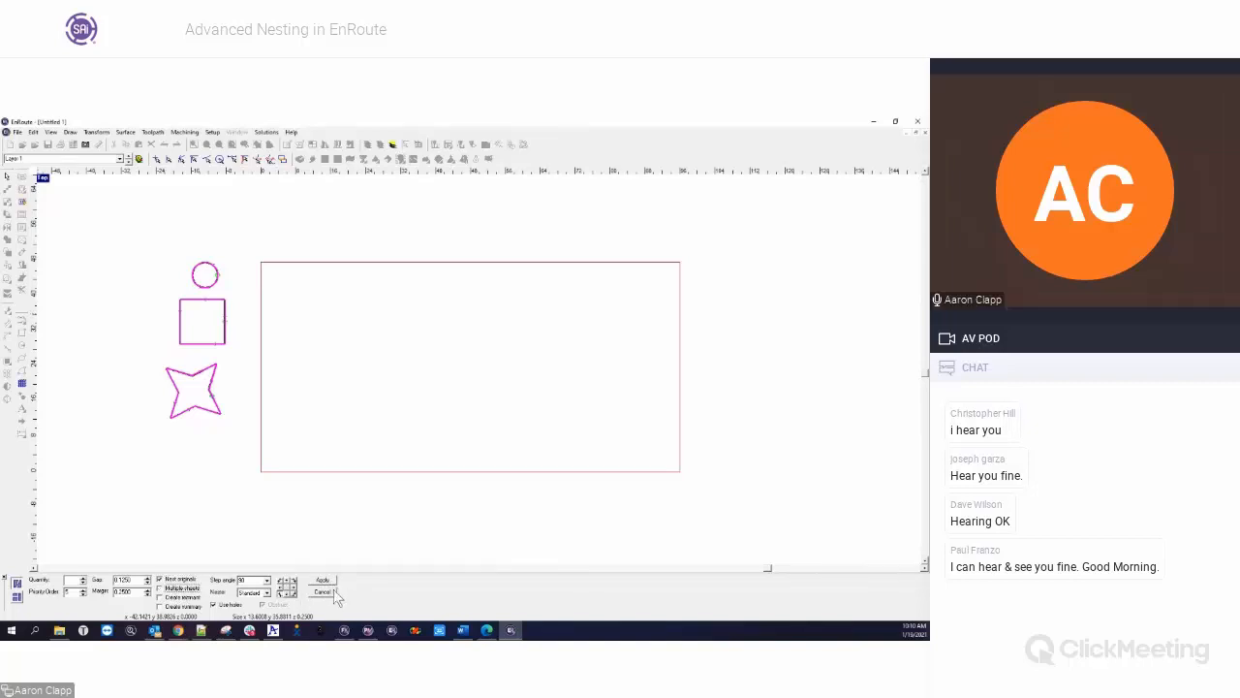
pyautogui.click(322, 579)
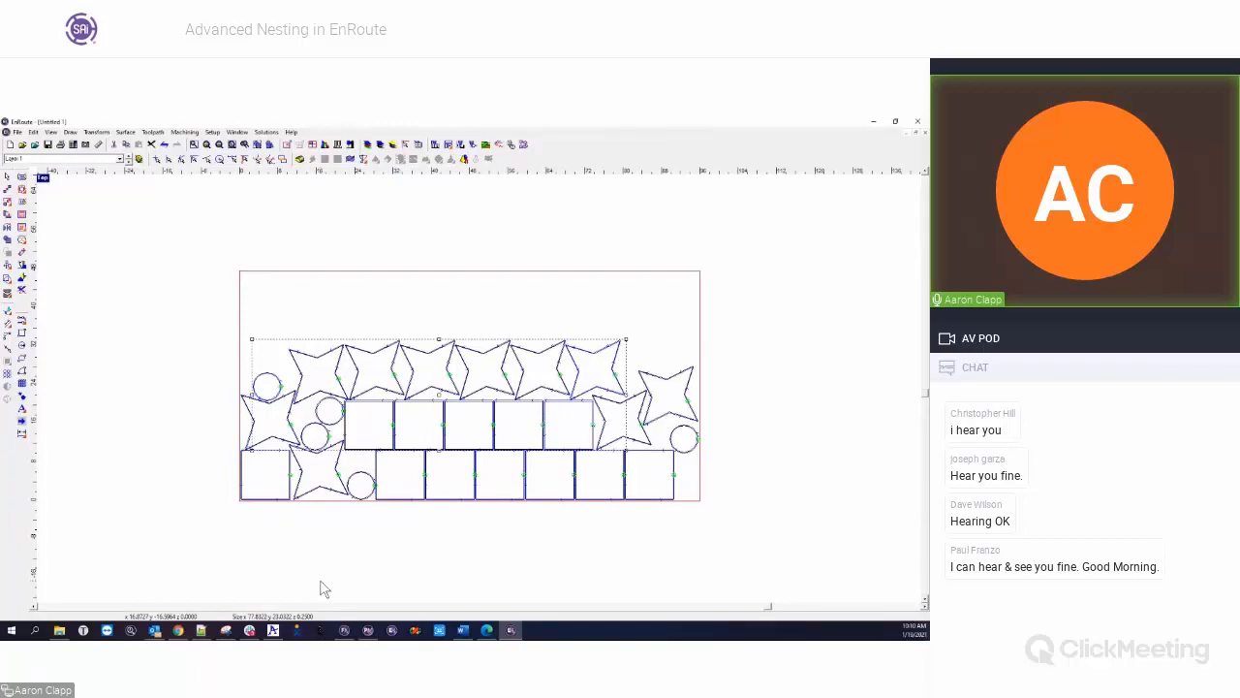
pyautogui.click(206, 392)
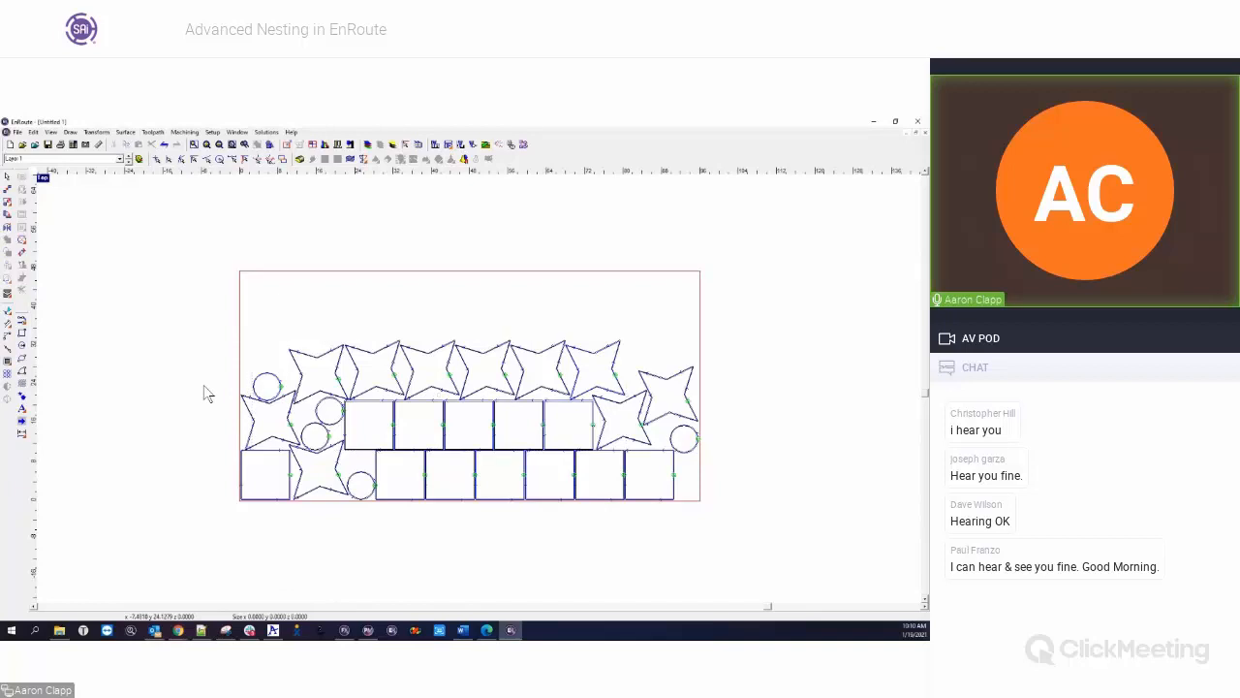
# Move one circle, one star and one square off the plate, and delete all the other nested parts
pyautogui.moveTo(266, 390); pyautogui.dragTo(194, 335)
pyautogui.click(271, 411)
pyautogui.moveTo(272, 413); pyautogui.dragTo(194, 401)
pyautogui.click(268, 471)
pyautogui.moveTo(266, 479); pyautogui.dragTo(187, 474)
pyautogui.moveTo(242, 305); pyautogui.dragTo(736, 559)
pyautogui.press('Delete')
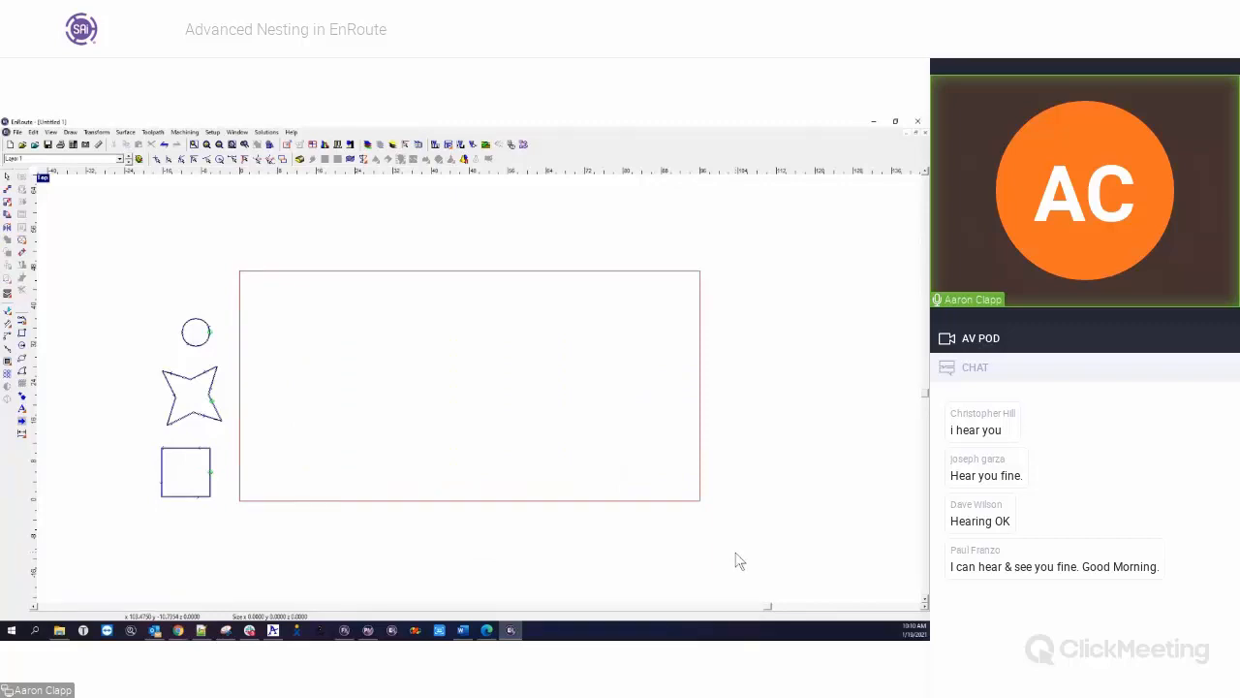
# Nest the circle, star and square on the plate with Nest originals disabled and quantity 1, and delete the nested parts
pyautogui.moveTo(116, 284); pyautogui.dragTo(279, 510)
pyautogui.click(8, 293)
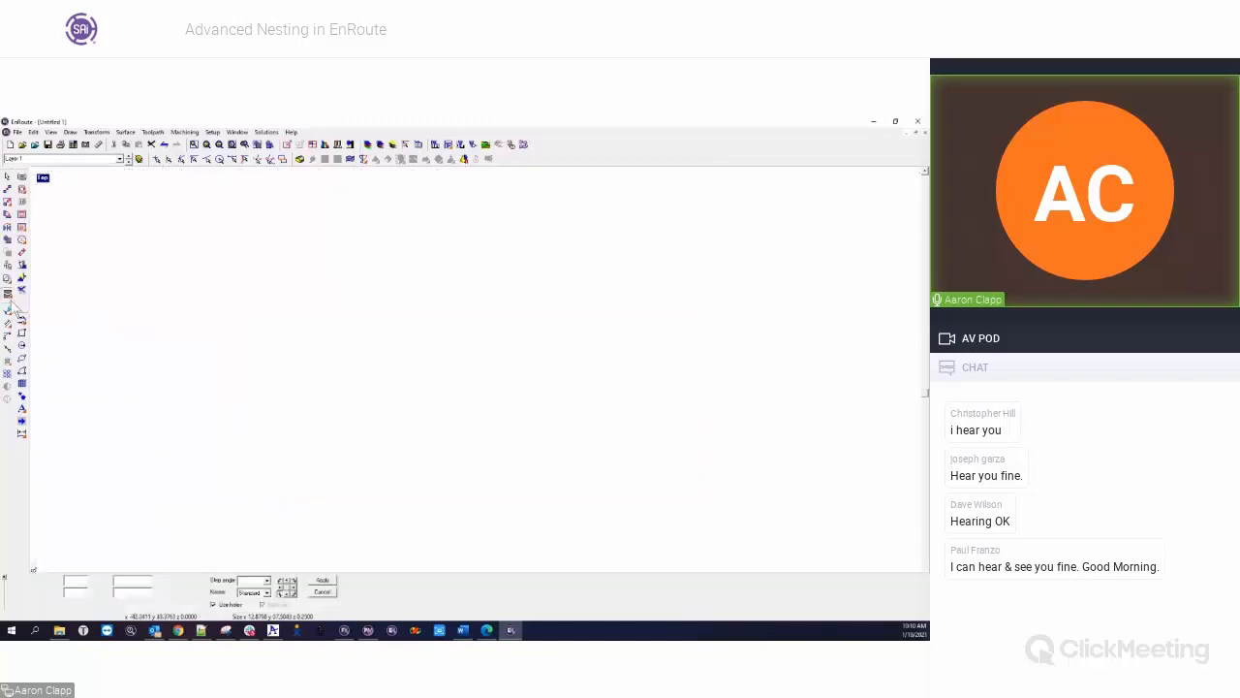
pyautogui.click(166, 580)
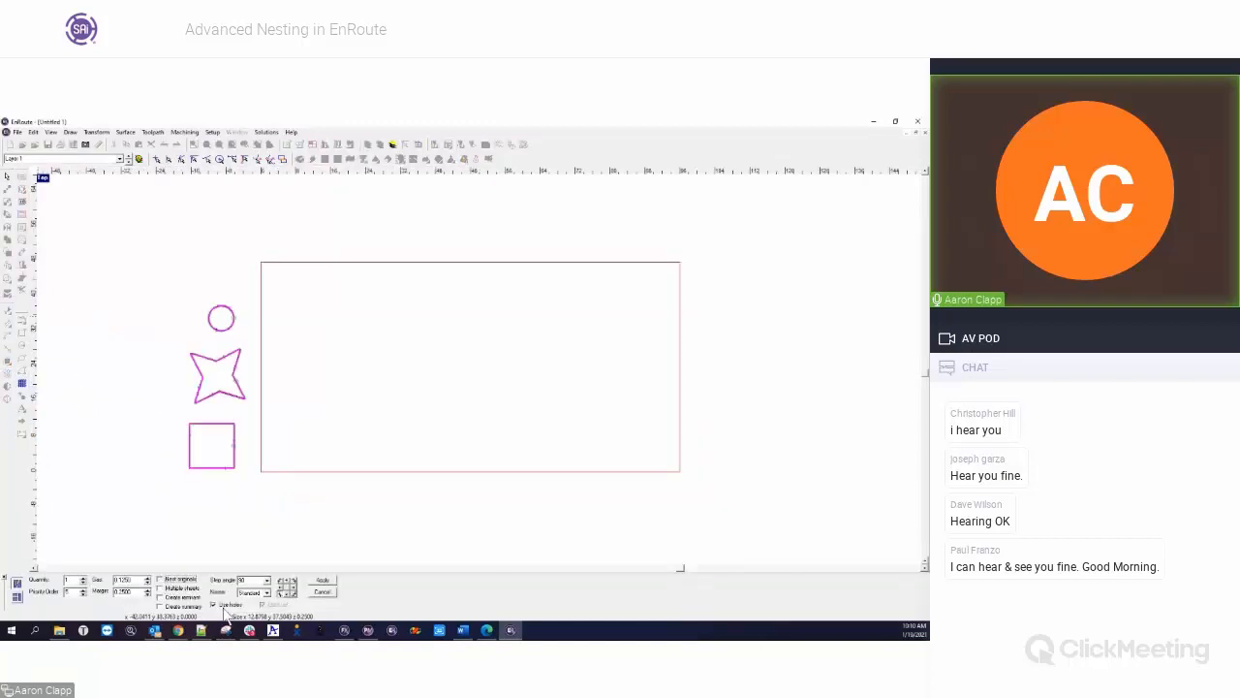
pyautogui.moveTo(72, 581); pyautogui.dragTo(49, 581)
pyautogui.write('1')
pyautogui.click(321, 581)
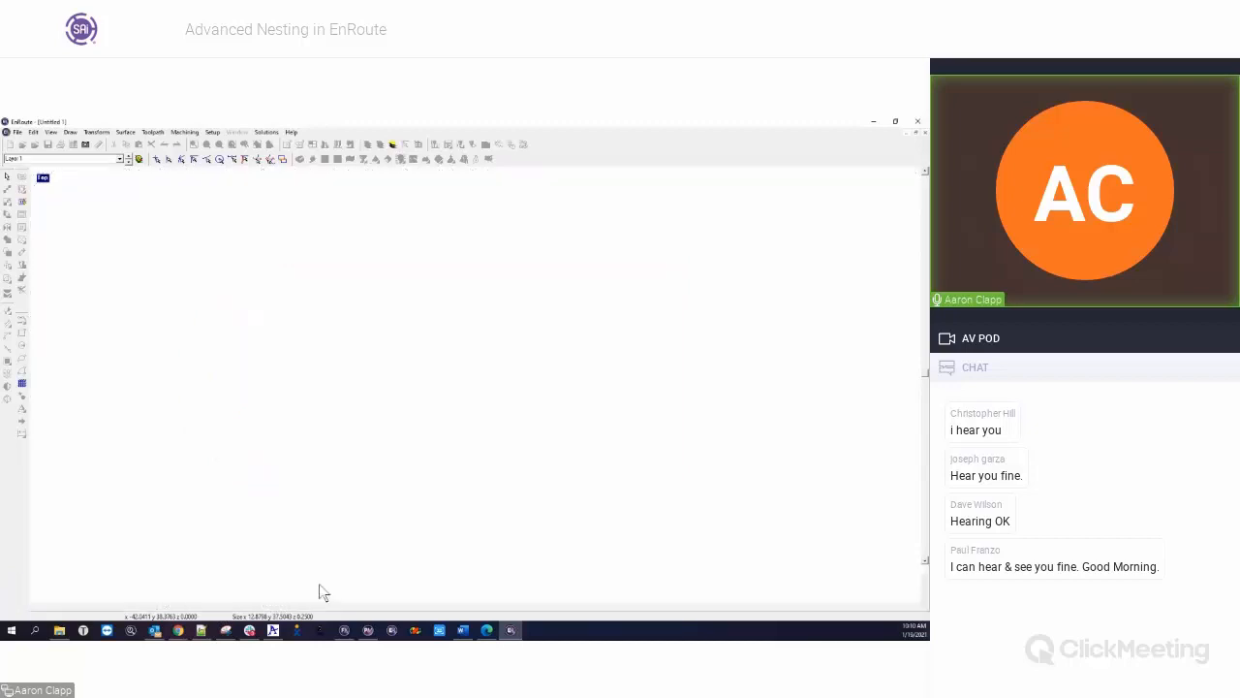
pyautogui.moveTo(235, 300); pyautogui.dragTo(736, 529)
pyautogui.press('Delete')
# Nest the three original parts on the plate with a quantity of 20, and delete the nested copies
pyautogui.moveTo(113, 303); pyautogui.dragTo(275, 523)
pyautogui.click(8, 291)
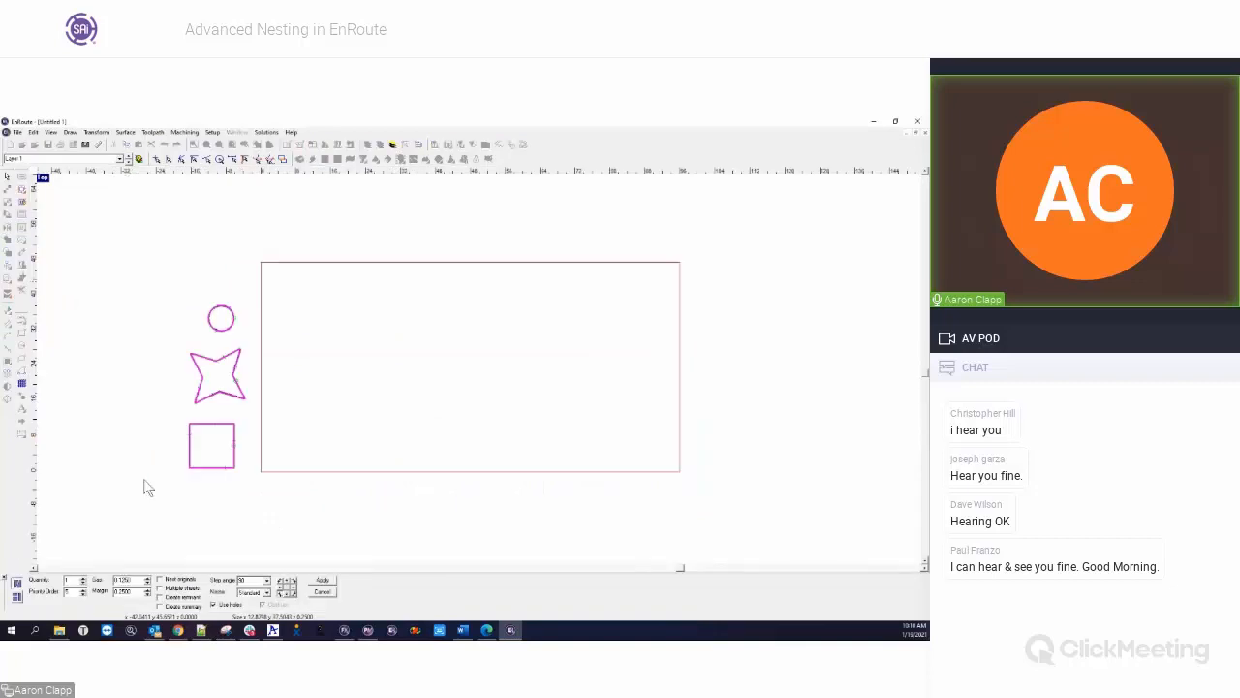
pyautogui.write('20')
pyautogui.click(324, 579)
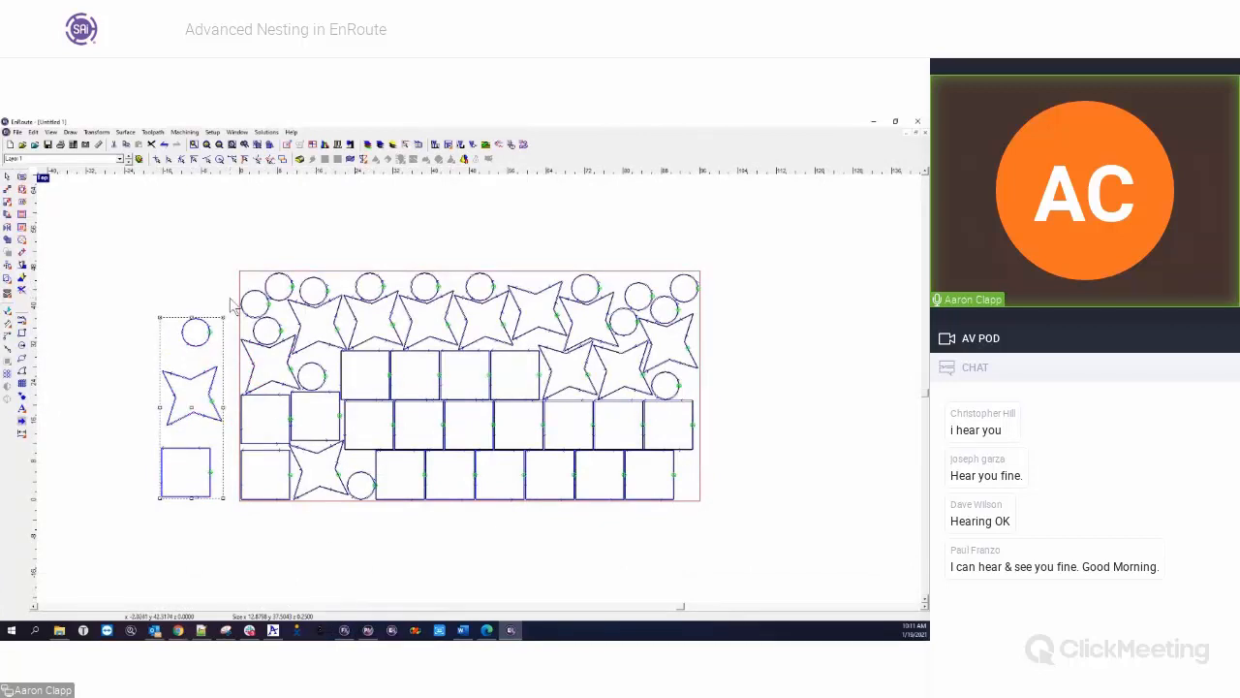
pyautogui.moveTo(231, 254); pyautogui.dragTo(743, 536)
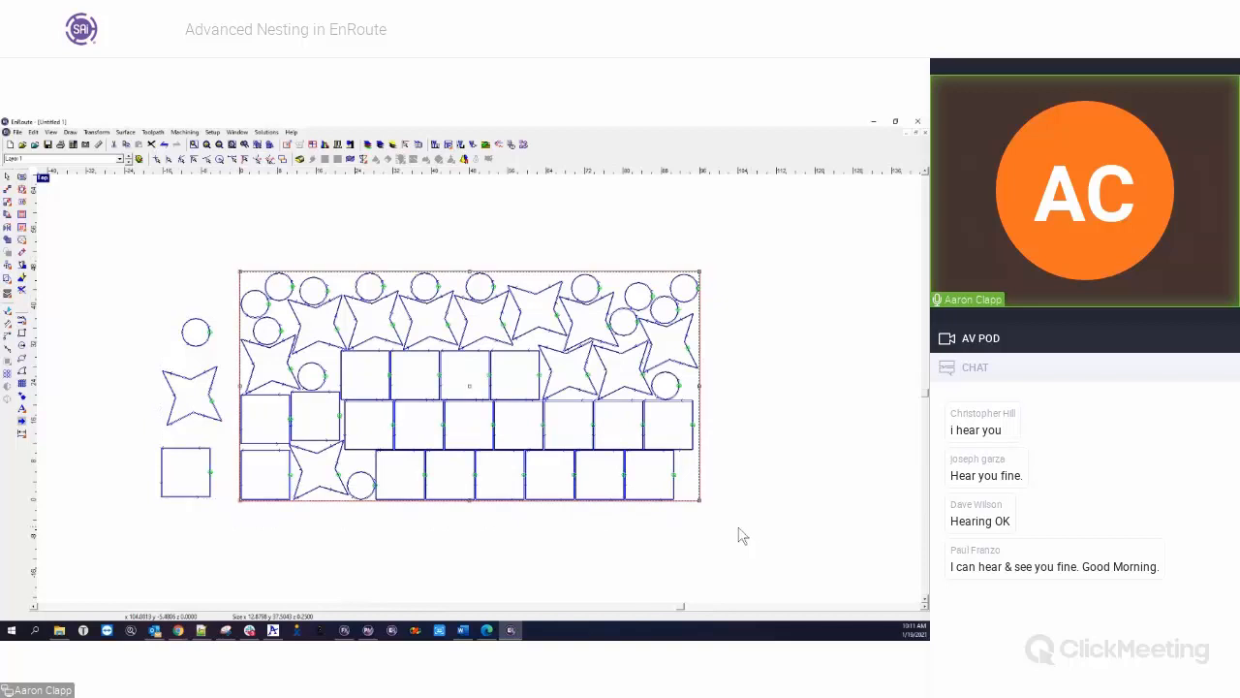
pyautogui.press('Delete')
pyautogui.moveTo(134, 285); pyautogui.dragTo(292, 548)
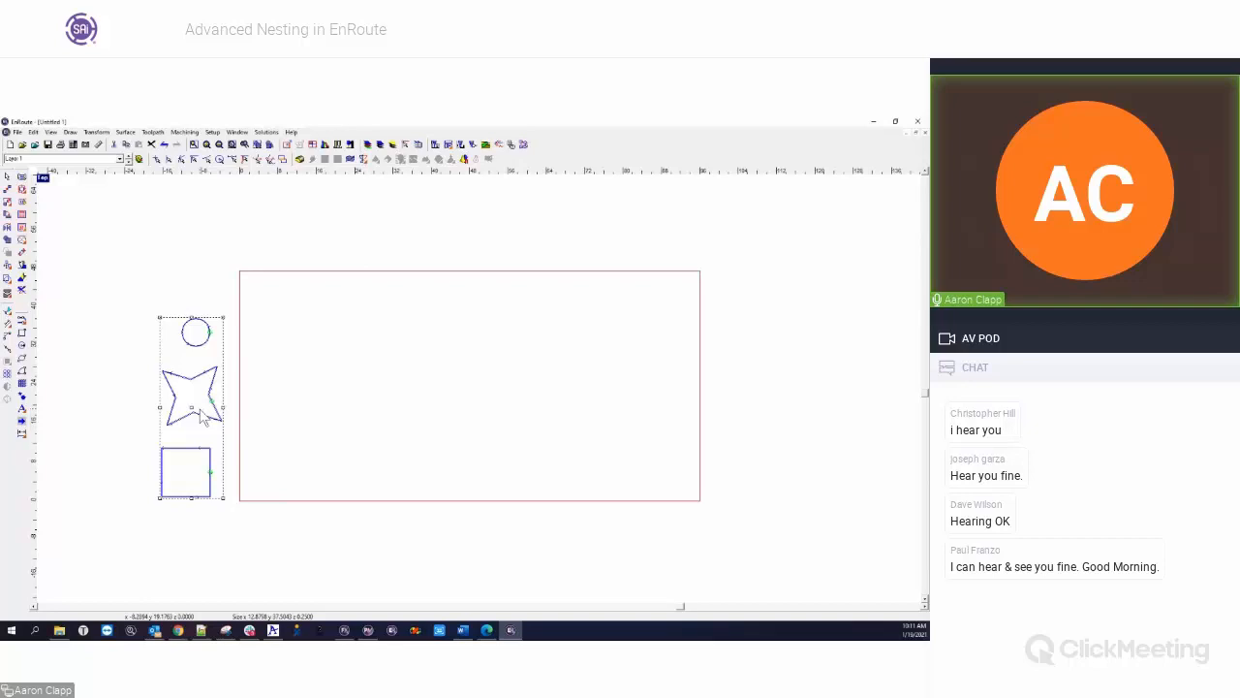
pyautogui.click(7, 293)
pyautogui.doubleClick(68, 579)
pyautogui.write('10')
pyautogui.press('Tab')
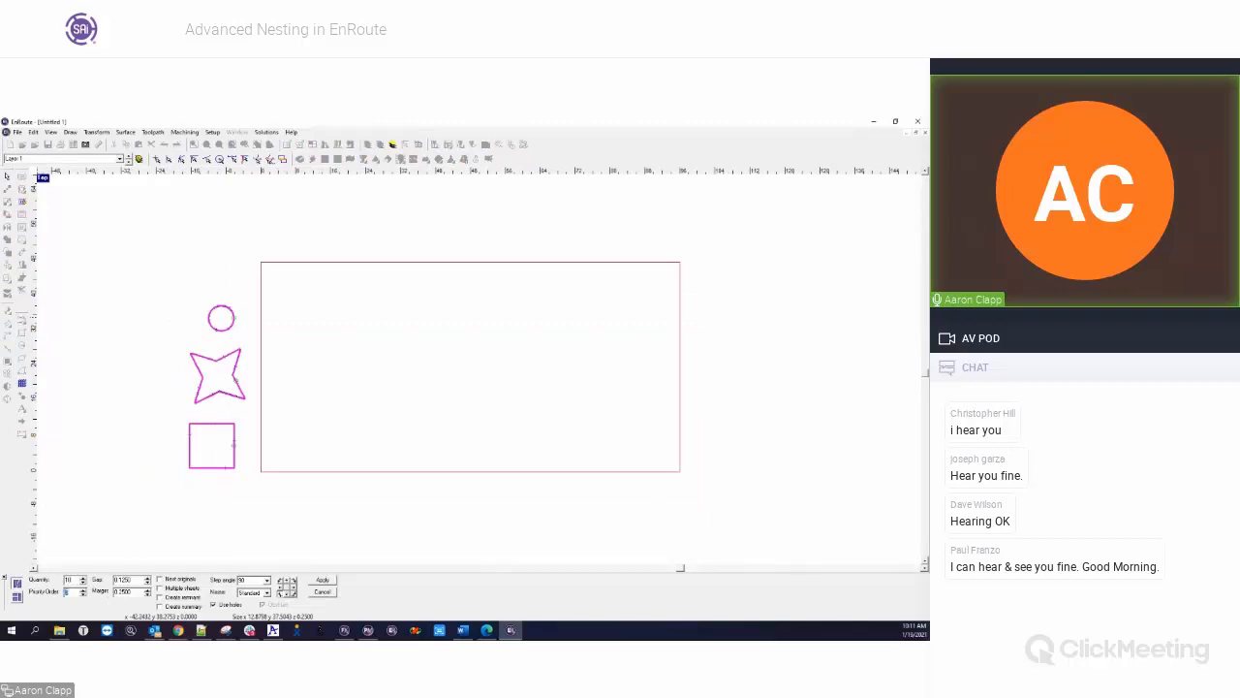
pyautogui.click(160, 588)
pyautogui.moveTo(72, 580); pyautogui.dragTo(39, 579)
pyautogui.write('30')
pyautogui.click(322, 593)
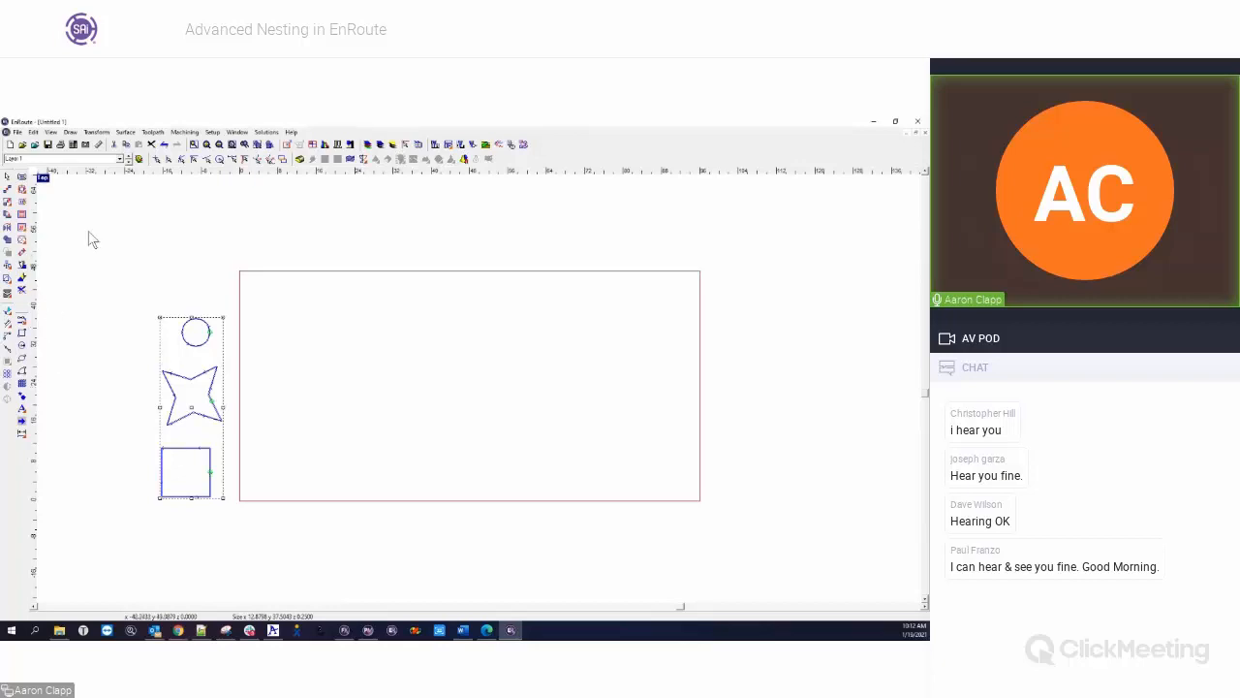
# Add the text POQ at about 58 by 28 on the plate, and place circles inside the O and the Q
pyautogui.click(23, 409)
pyautogui.click(374, 360)
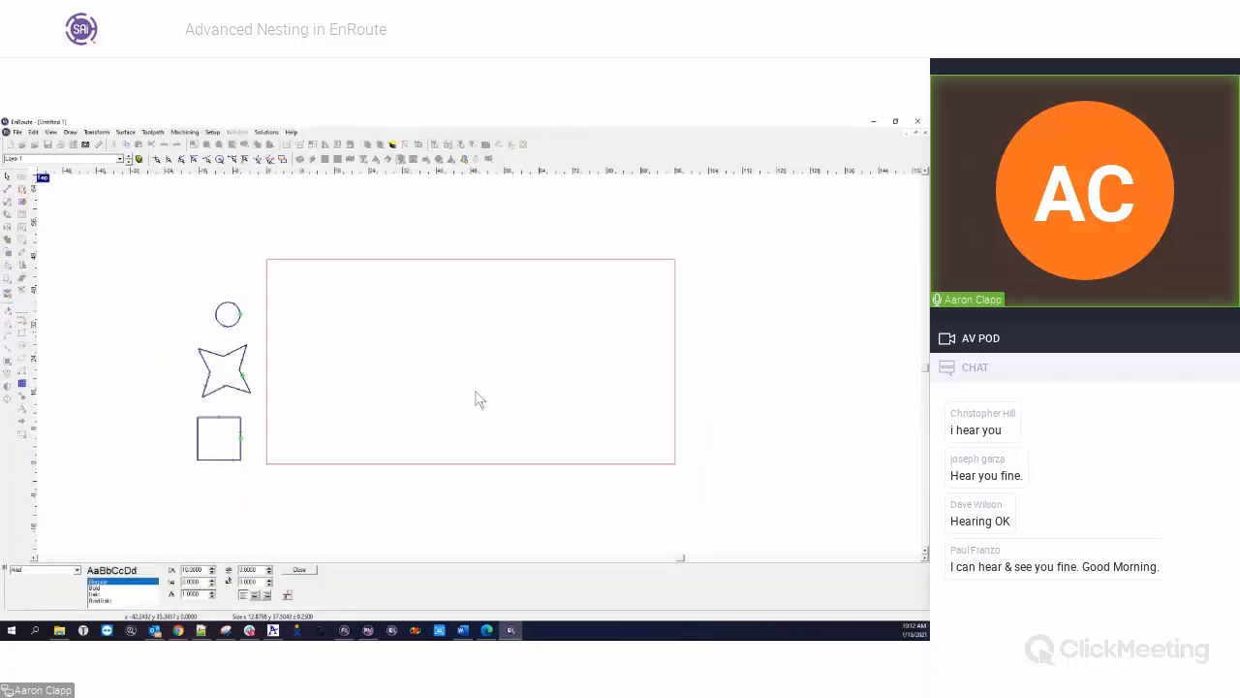
pyautogui.write('POQ')
pyautogui.click(306, 570)
pyautogui.moveTo(340, 327); pyautogui.dragTo(648, 495)
pyautogui.moveTo(507, 420); pyautogui.dragTo(393, 430)
pyautogui.click(199, 335)
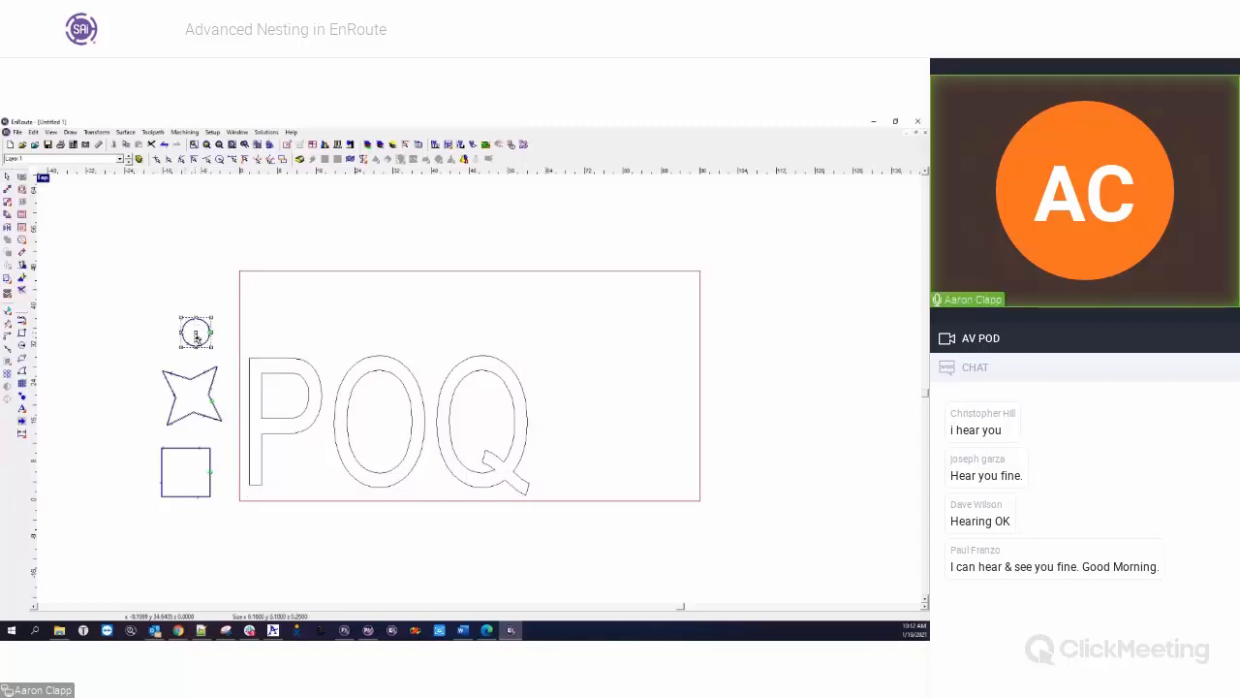
pyautogui.moveTo(195, 335); pyautogui.dragTo(486, 399)
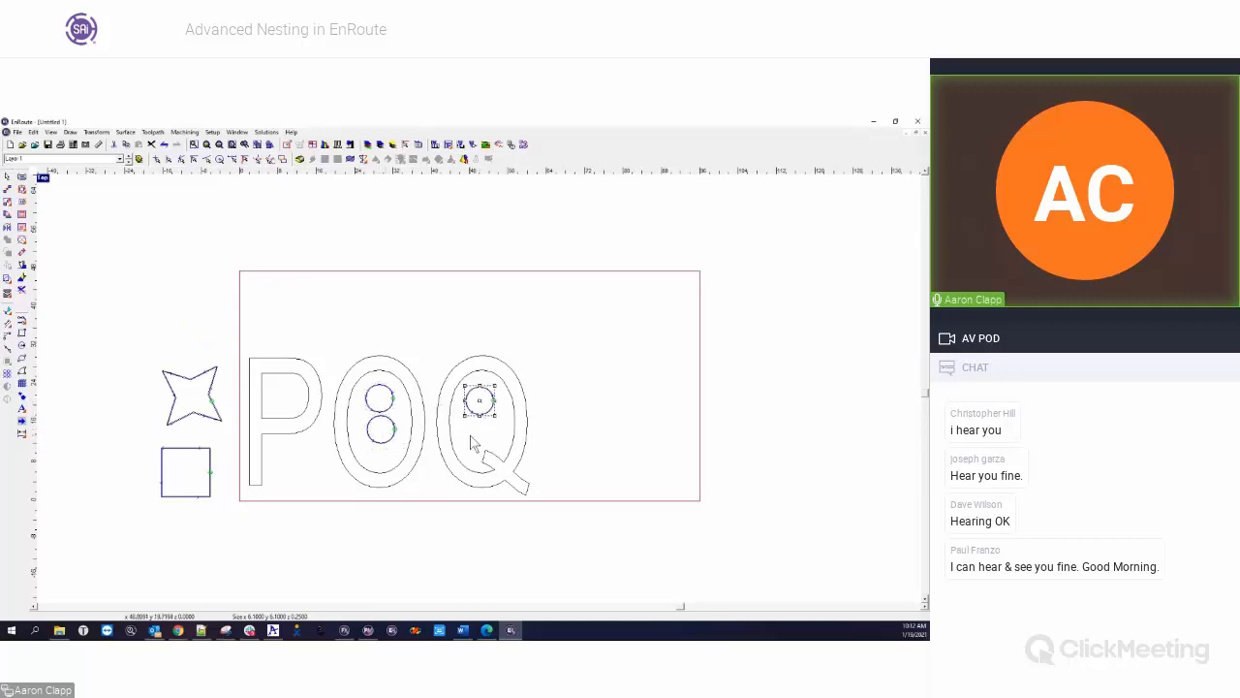
# Move the circle in the Q back above the star, and delete the circles in the O and the POQ text
pyautogui.moveTo(363, 378); pyautogui.dragTo(407, 460)
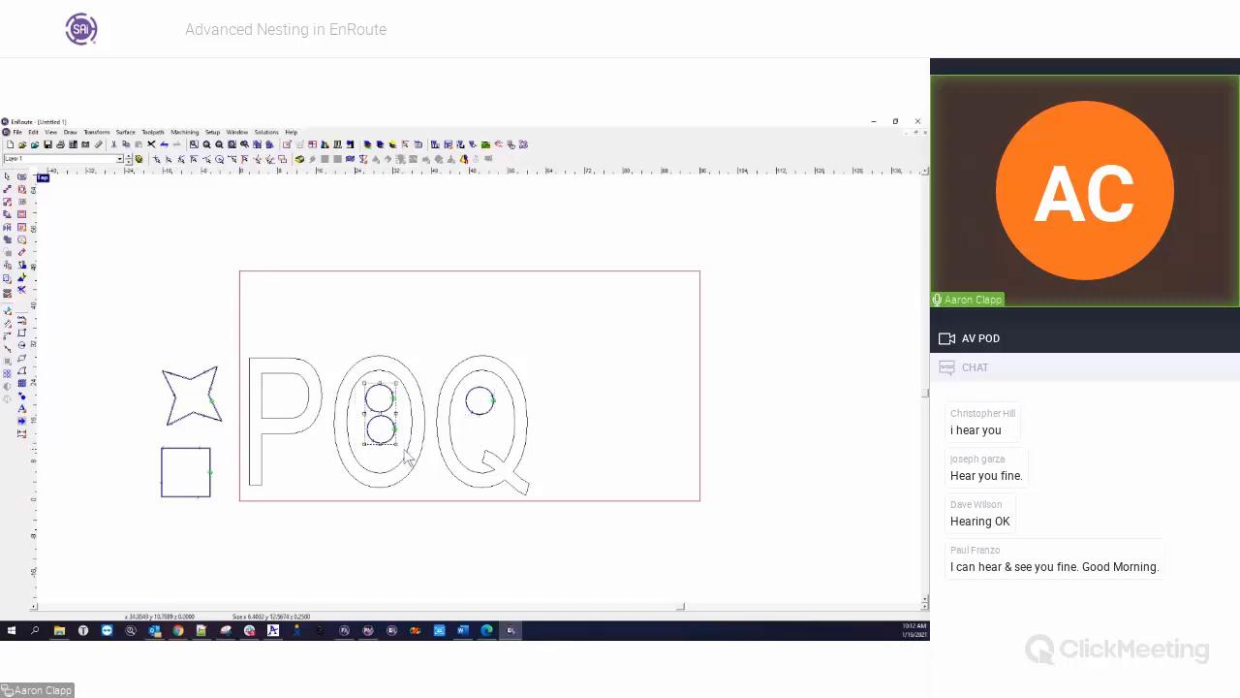
pyautogui.press('Delete')
pyautogui.click(479, 403)
pyautogui.moveTo(480, 404); pyautogui.dragTo(193, 343)
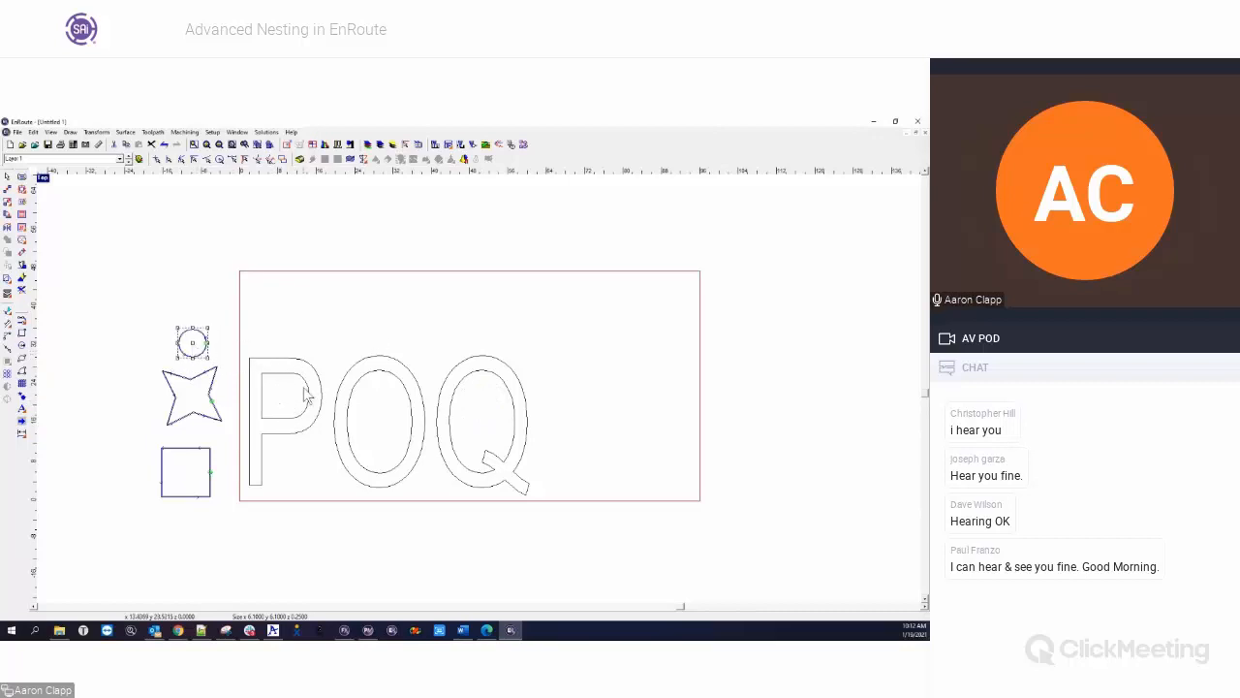
pyautogui.moveTo(238, 325); pyautogui.dragTo(555, 521)
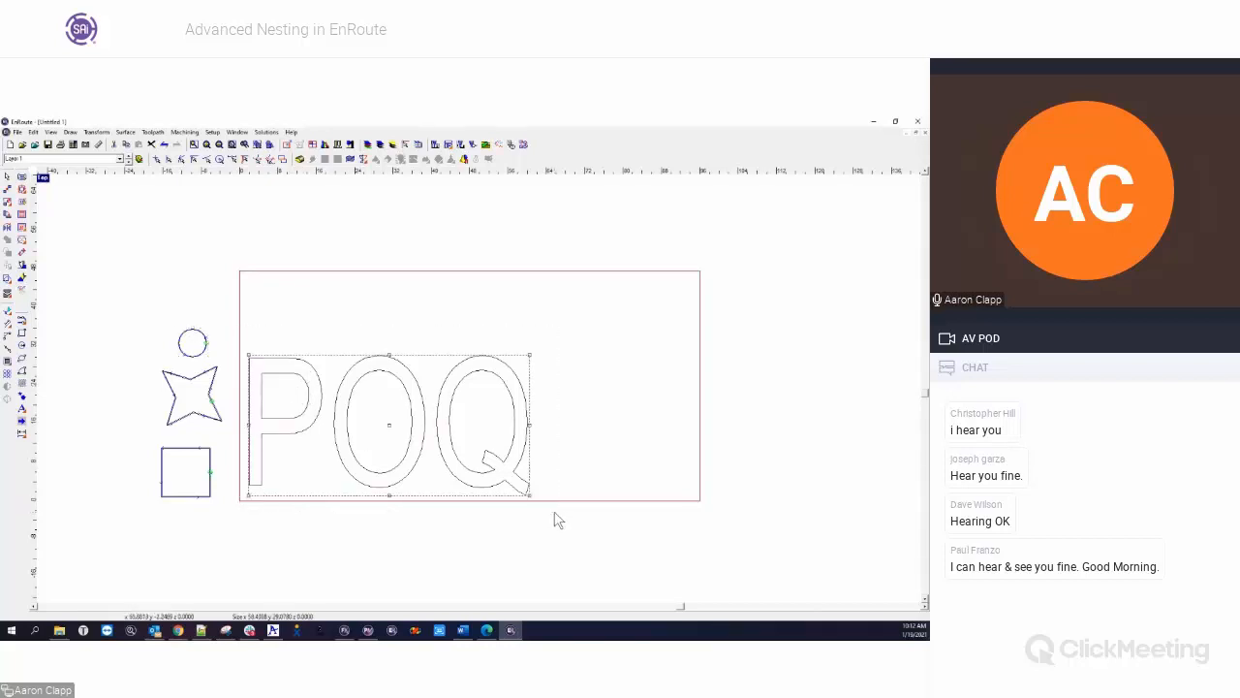
pyautogui.press('Delete')
# Nest the three parts with a step angle of 1 and a quantity of 10, and clear the plate
pyautogui.moveTo(126, 298); pyautogui.dragTo(257, 526)
pyautogui.click(9, 291)
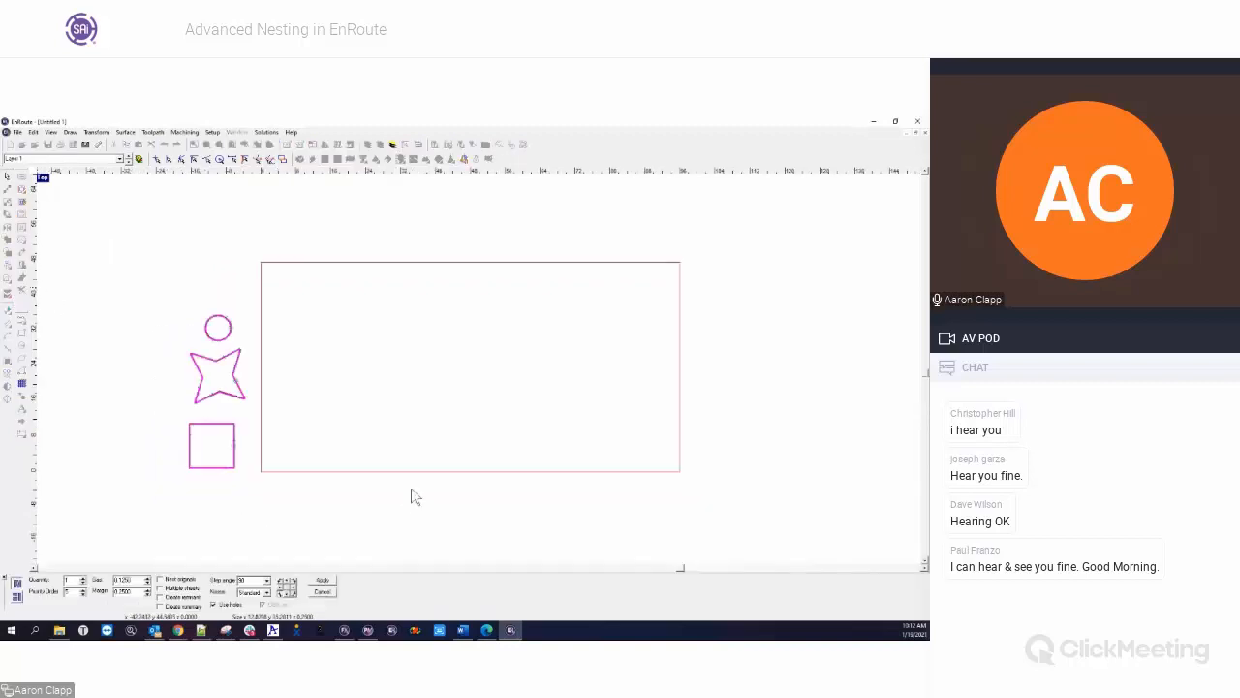
pyautogui.click(214, 605)
pyautogui.click(269, 581)
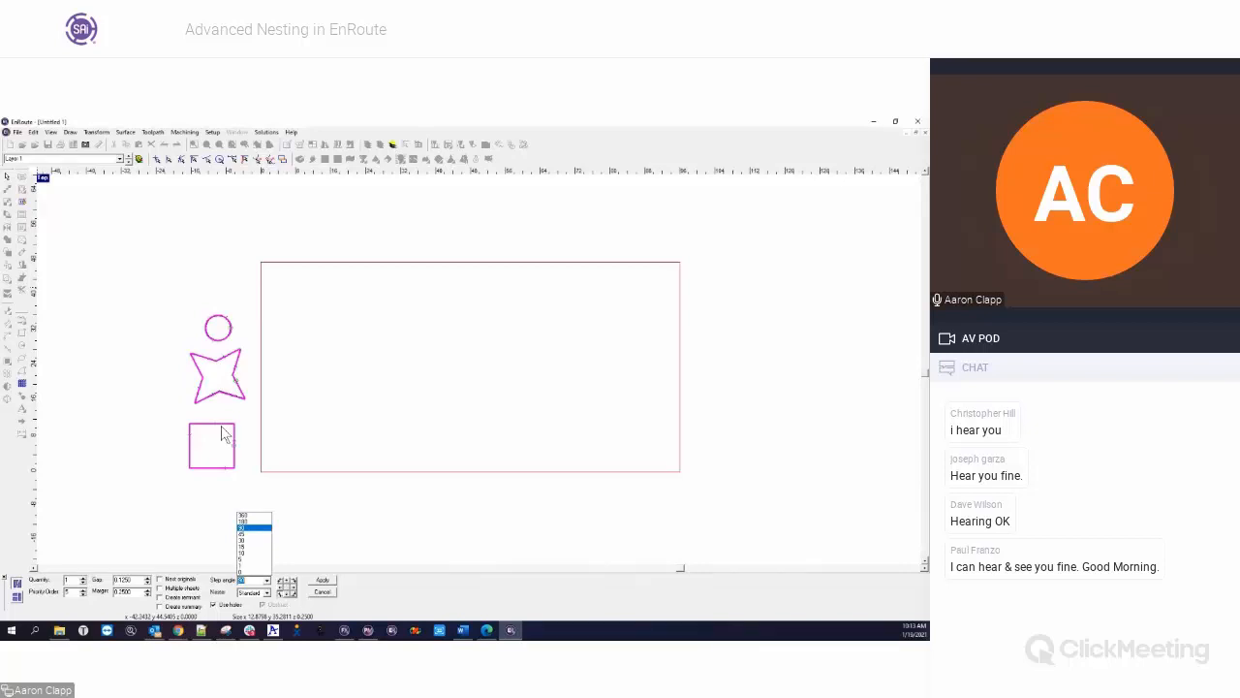
pyautogui.click(173, 463)
pyautogui.click(267, 580)
pyautogui.click(247, 562)
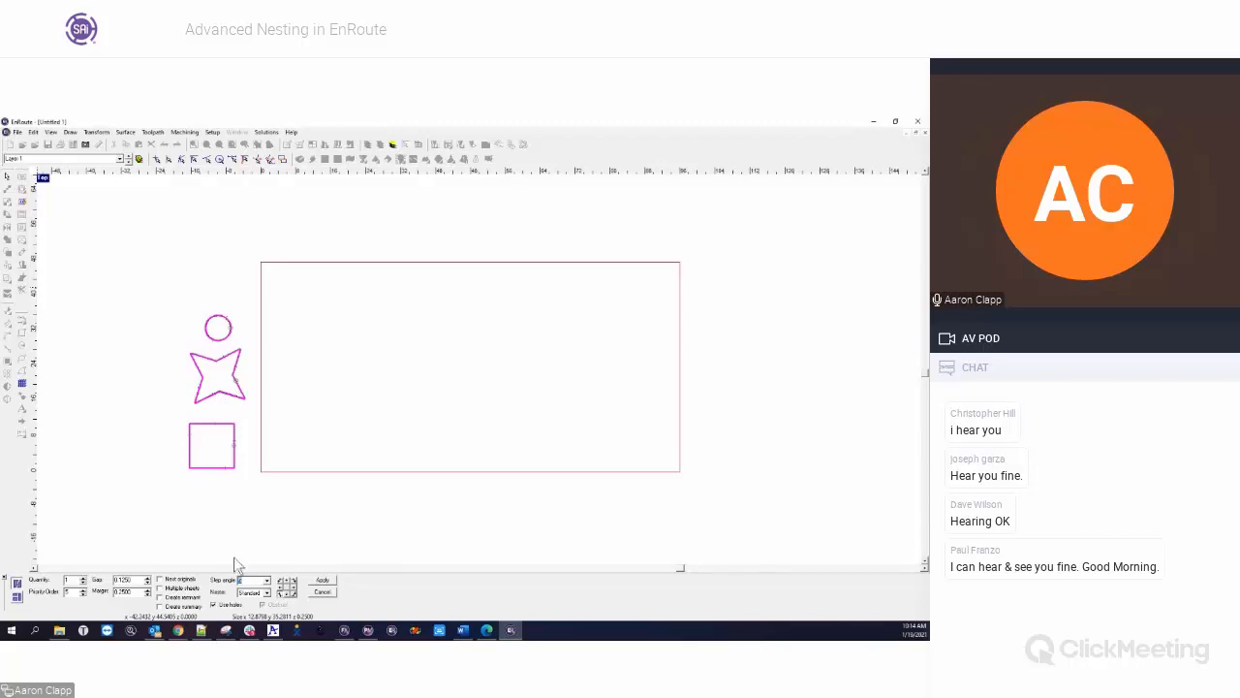
pyautogui.click(267, 582)
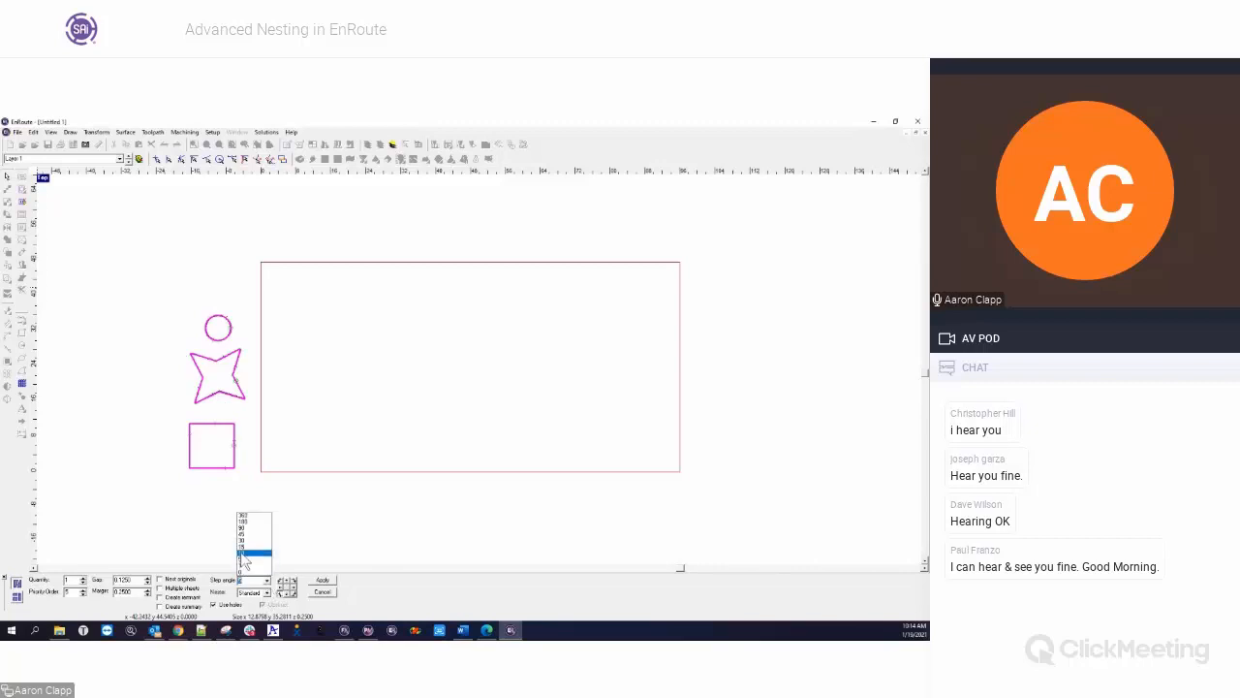
pyautogui.click(254, 572)
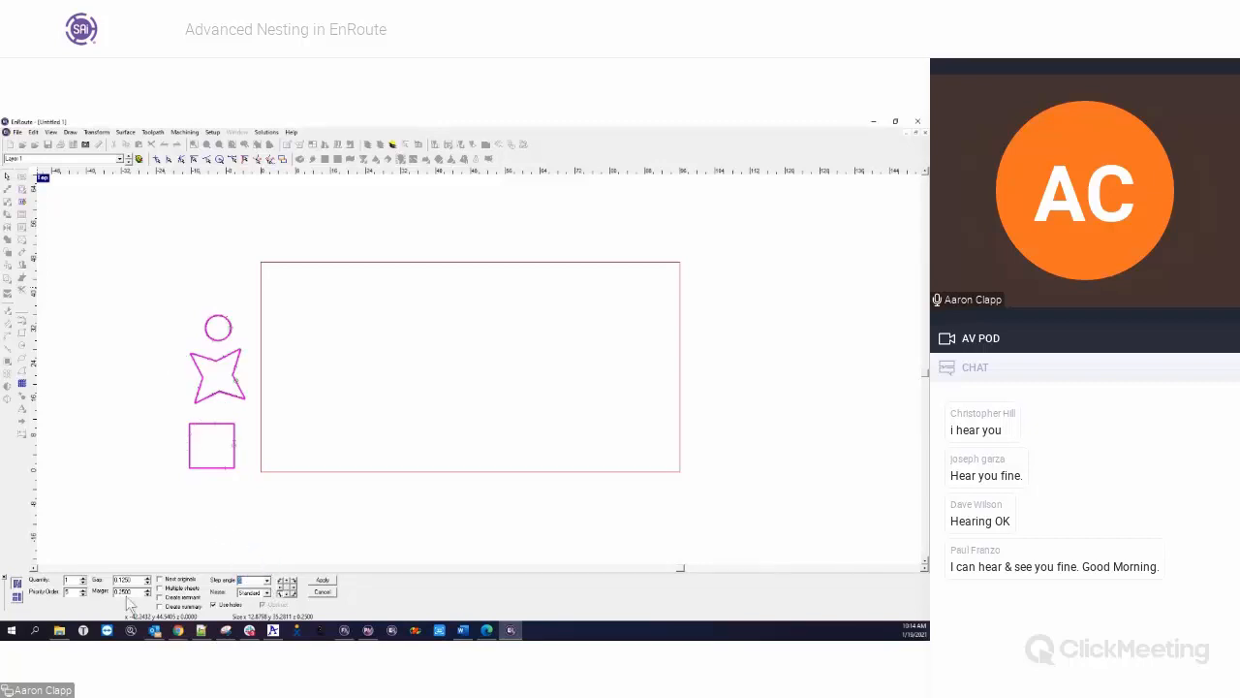
pyautogui.write('10')
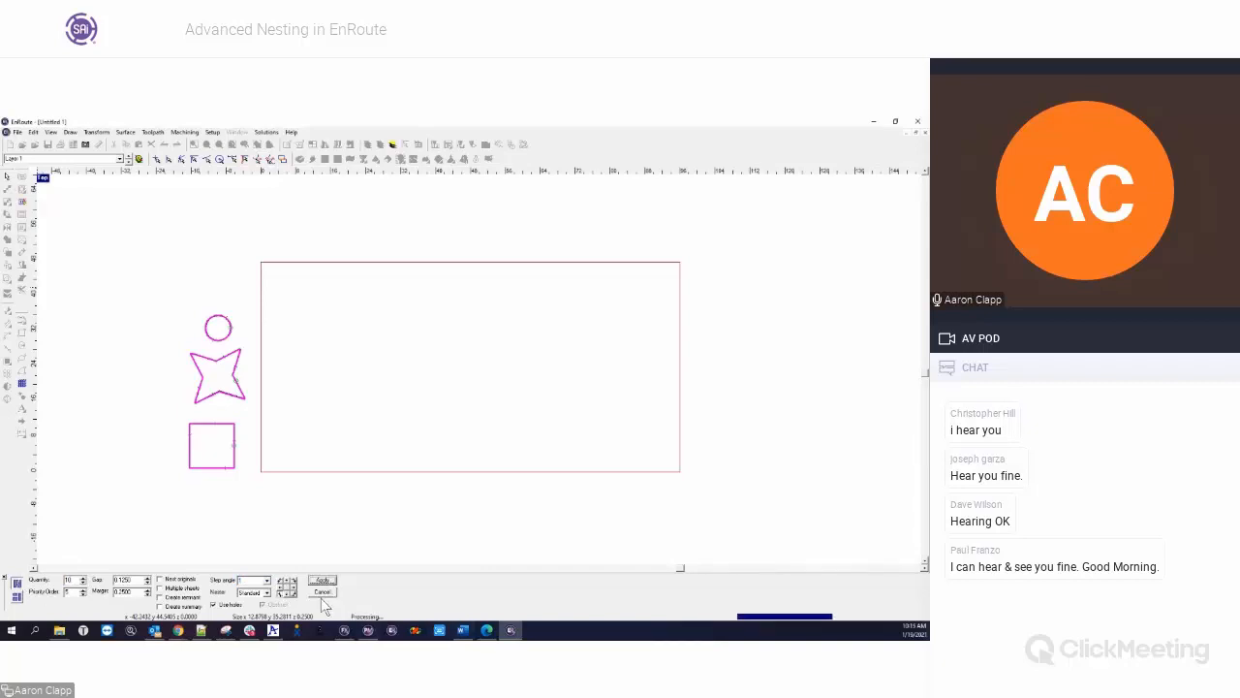
pyautogui.moveTo(232, 299); pyautogui.dragTo(690, 545)
pyautogui.press('Delete')
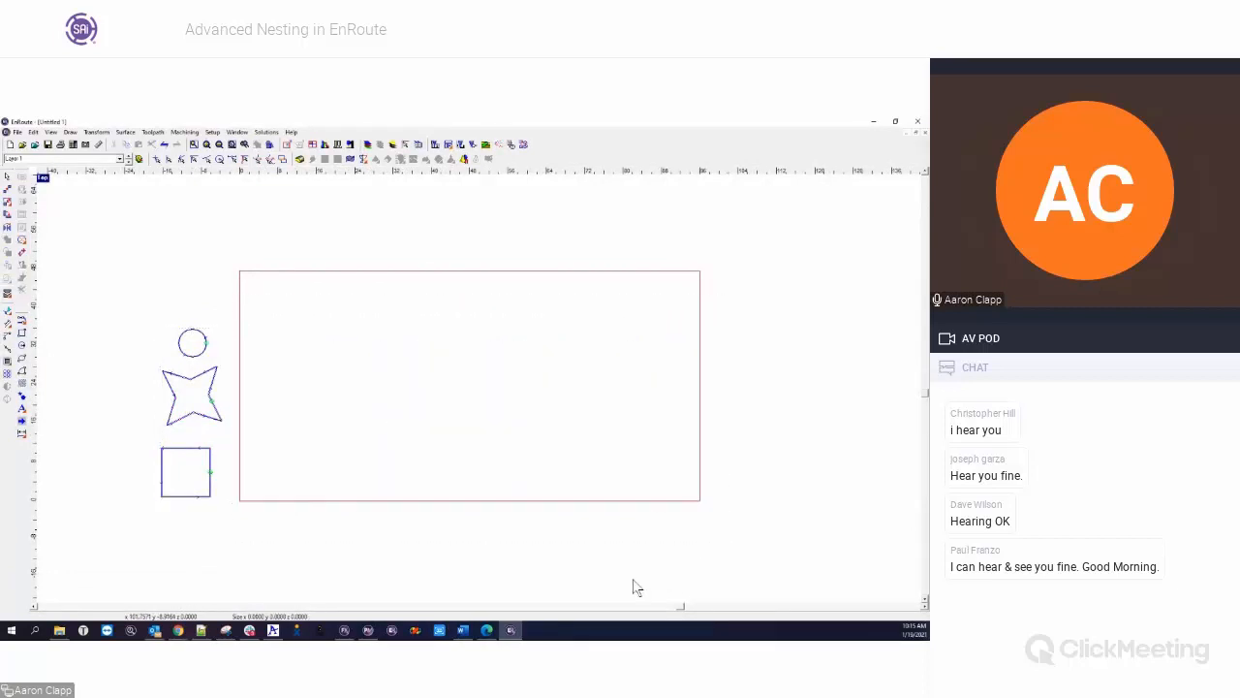
# Nest the three parts with a step angle of 90 and a quantity of 10, and delete the nested copies
pyautogui.moveTo(142, 312); pyautogui.dragTo(274, 516)
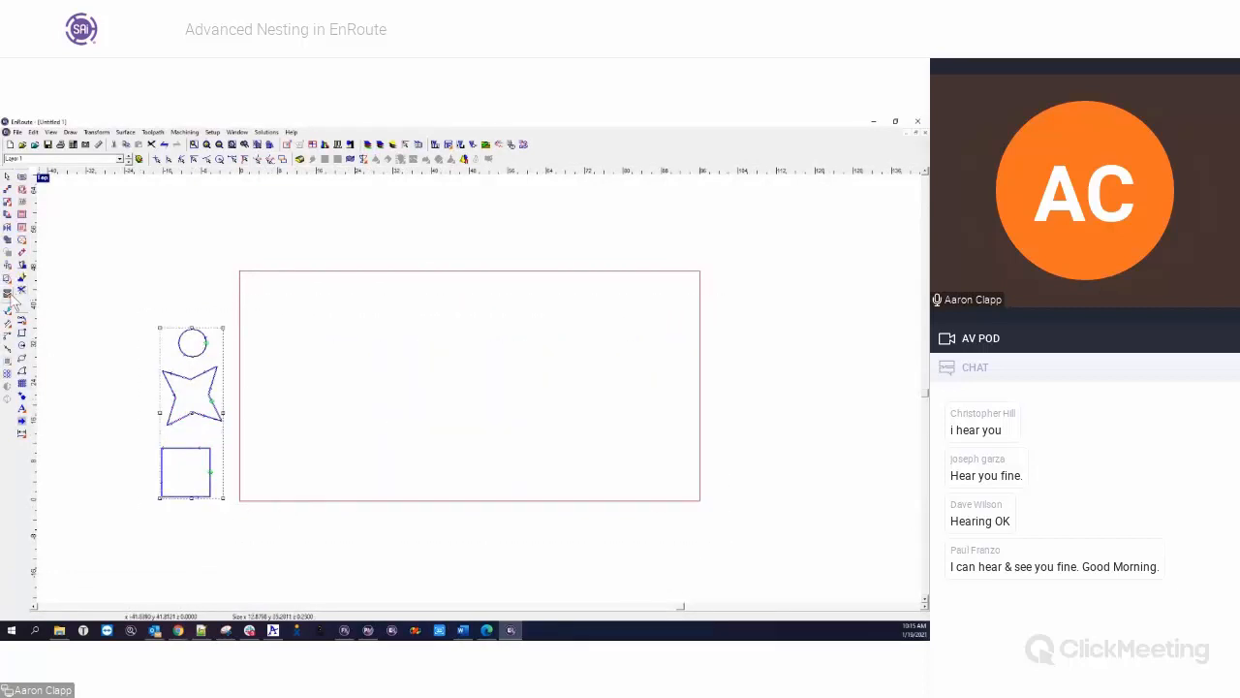
pyautogui.click(10, 289)
pyautogui.click(267, 579)
pyautogui.click(263, 534)
pyautogui.moveTo(80, 580); pyautogui.dragTo(29, 584)
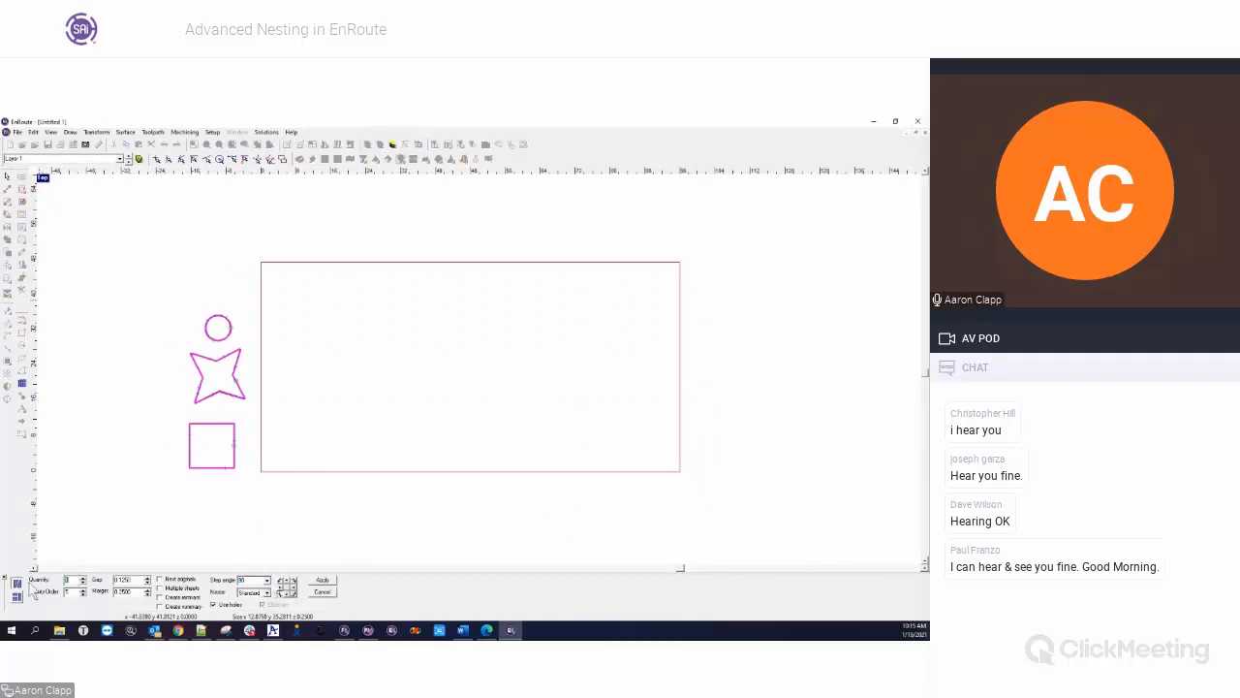
pyautogui.click(323, 581)
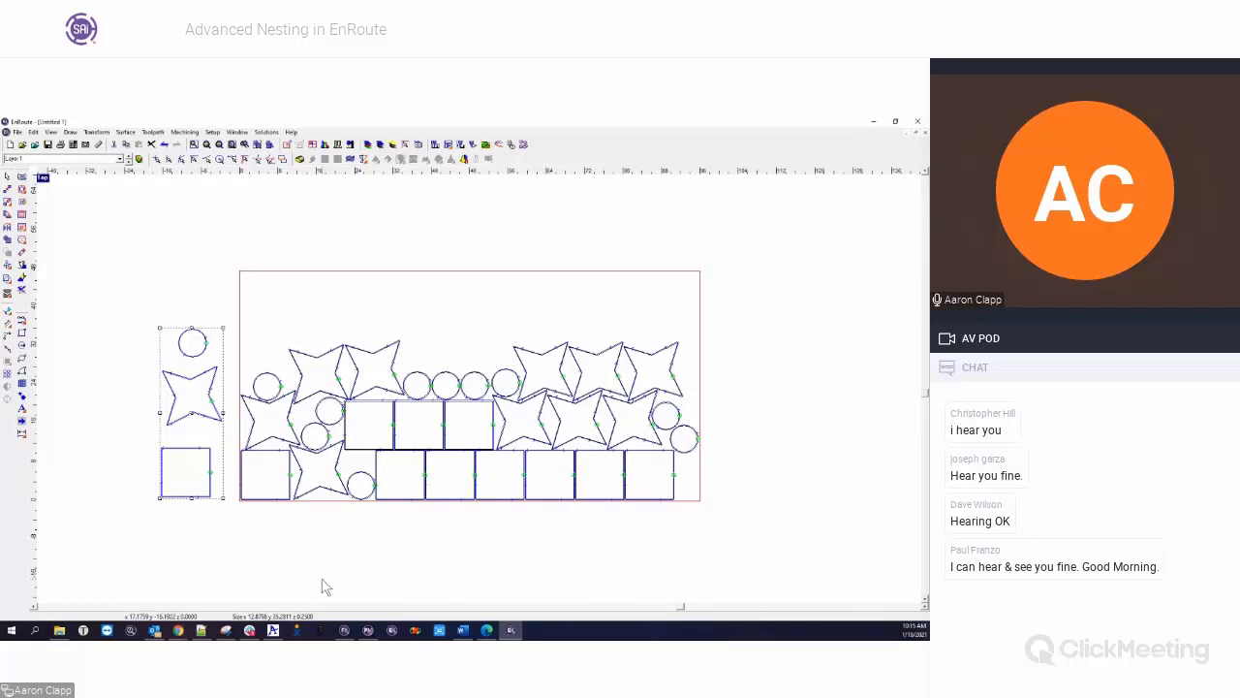
pyautogui.moveTo(237, 297); pyautogui.dragTo(732, 548)
pyautogui.press('Delete')
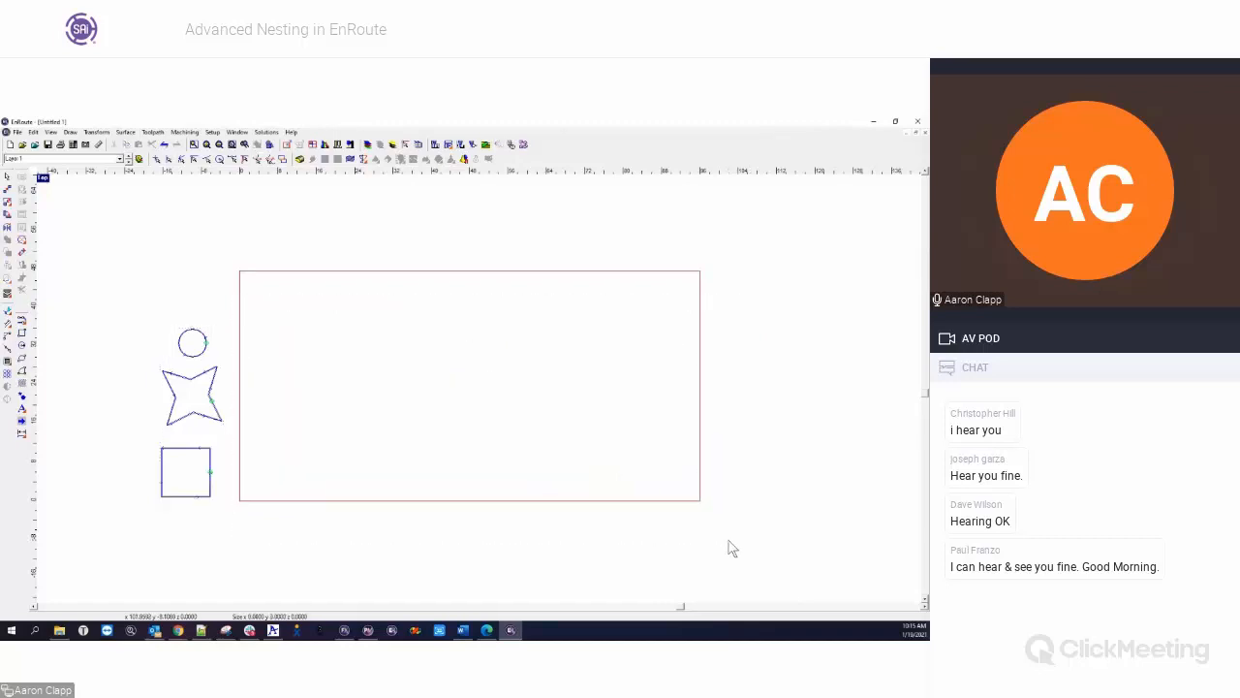
# Examine the available step angles and the alternatives to the Standard option in the nest settings of the three parts
pyautogui.moveTo(133, 301); pyautogui.dragTo(272, 535)
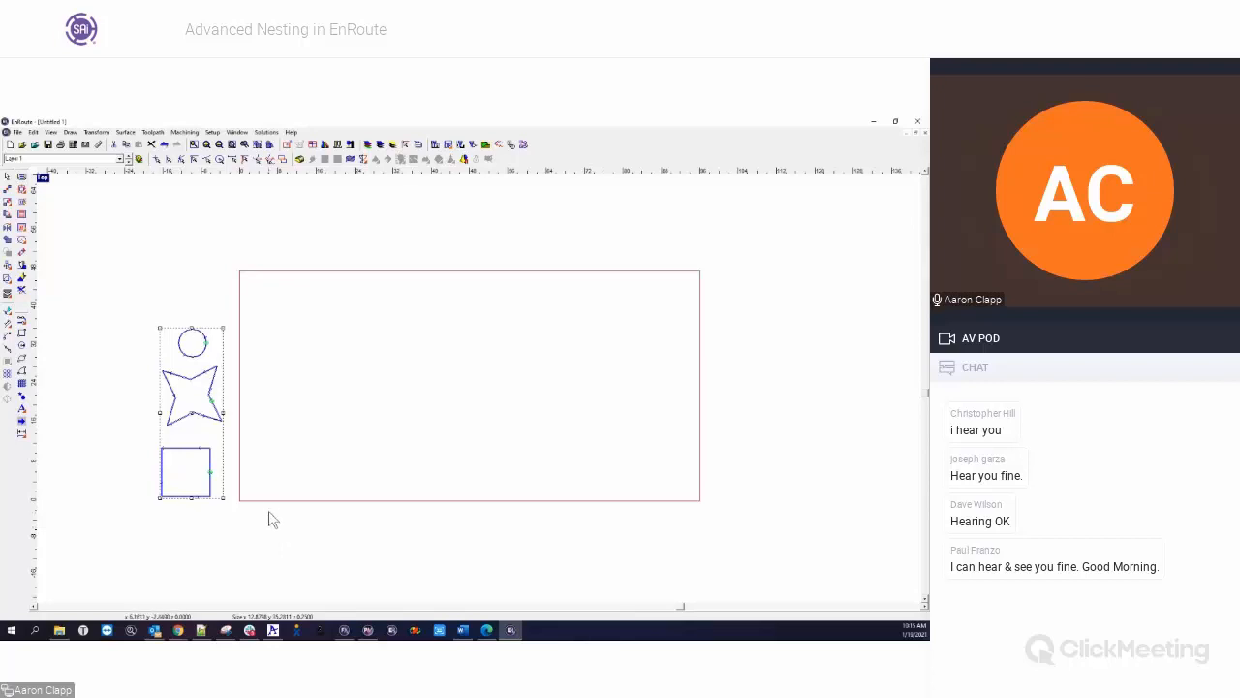
pyautogui.click(8, 292)
pyautogui.click(268, 580)
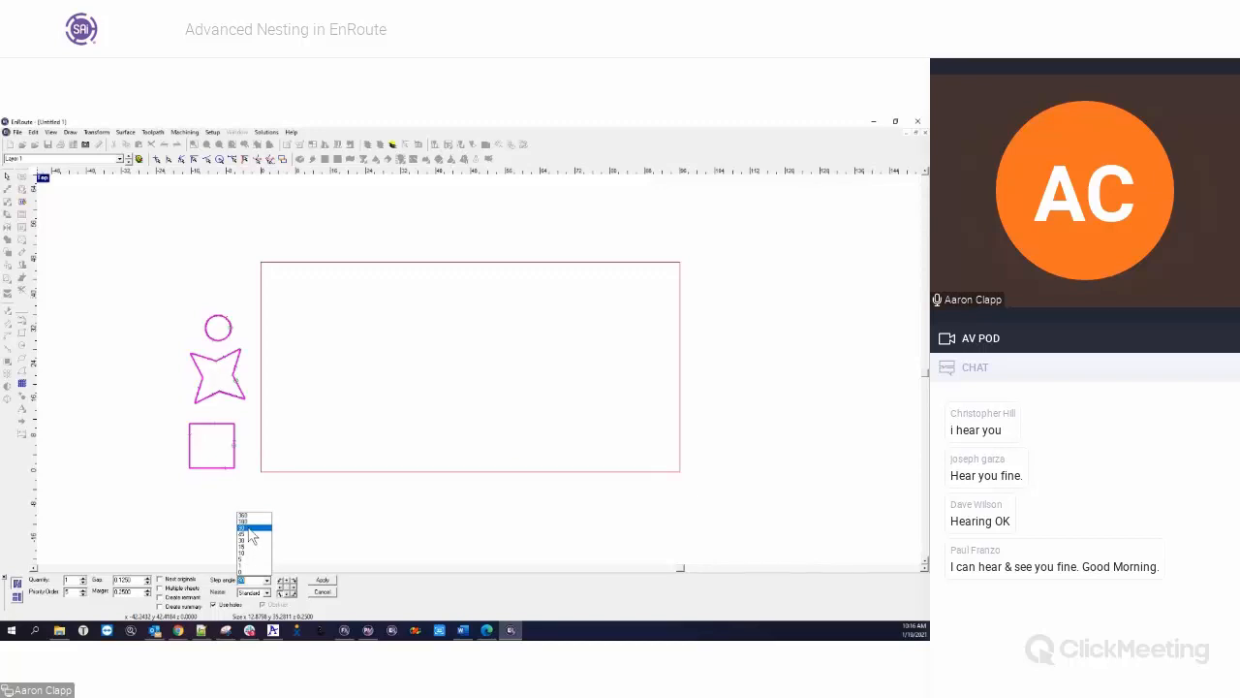
pyautogui.click(380, 607)
pyautogui.click(267, 593)
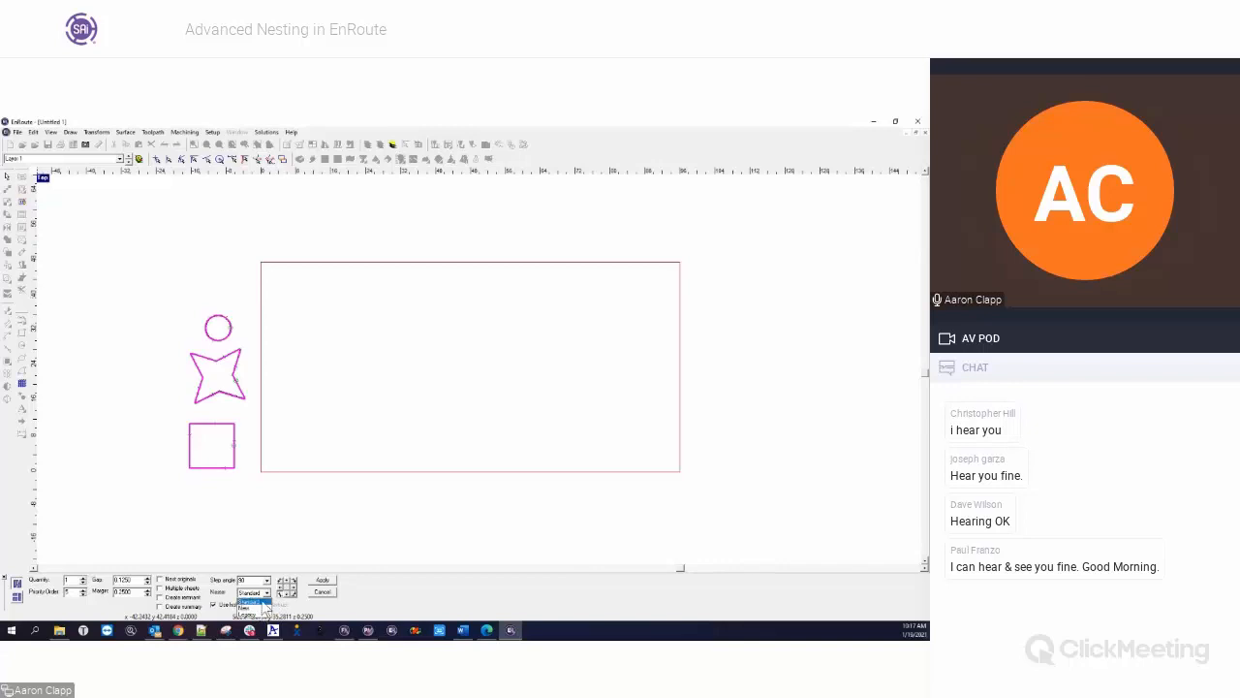
pyautogui.click(259, 601)
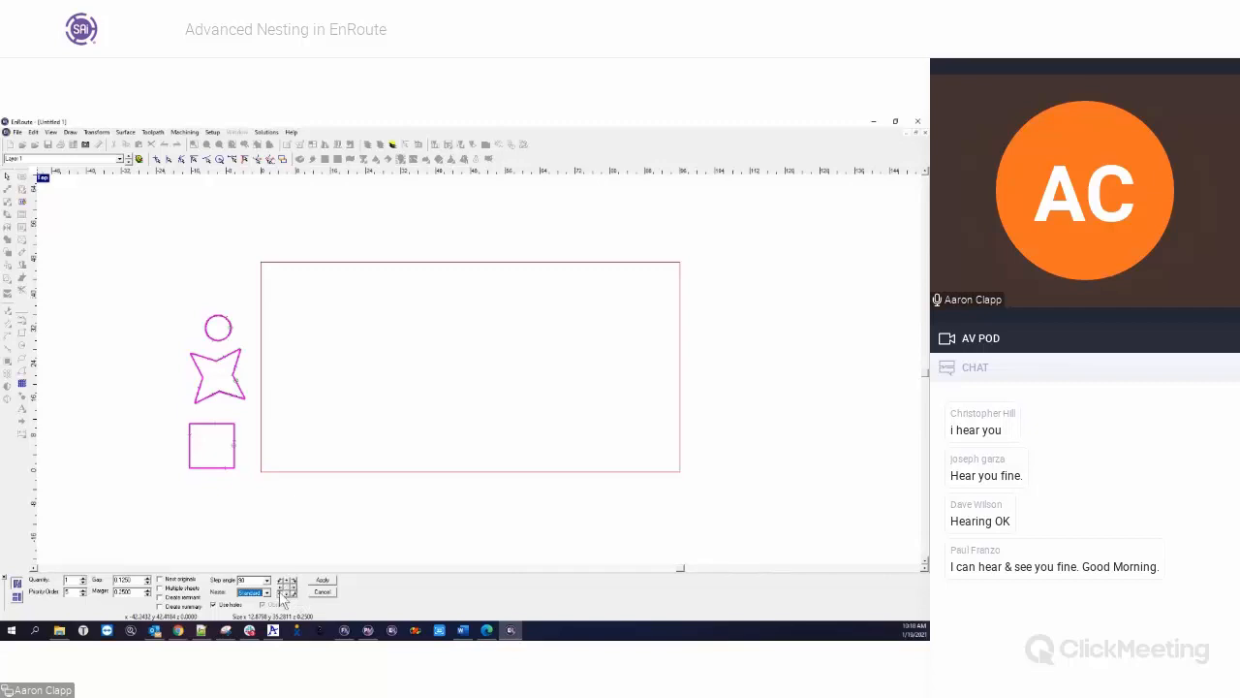
pyautogui.click(267, 593)
pyautogui.click(262, 606)
pyautogui.click(323, 591)
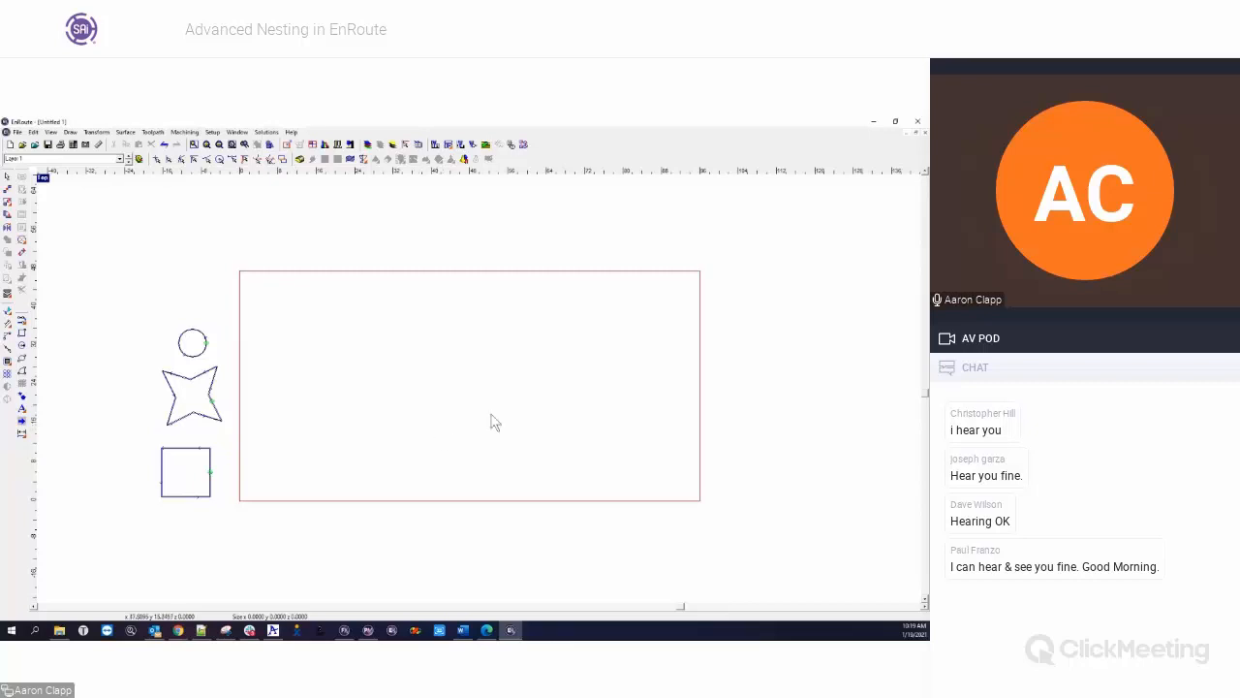
# Draw a tall, narrow rectangle by two corners just inside the plate's lower right corner
pyautogui.click(22, 333)
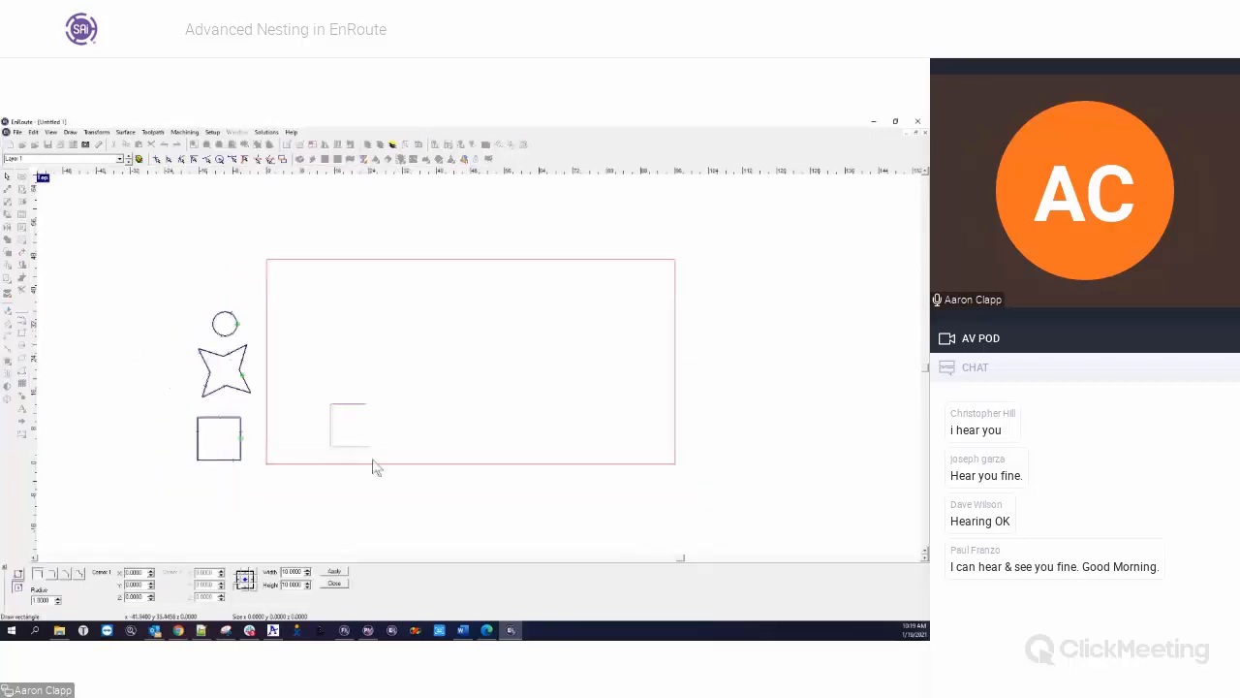
pyautogui.click(18, 573)
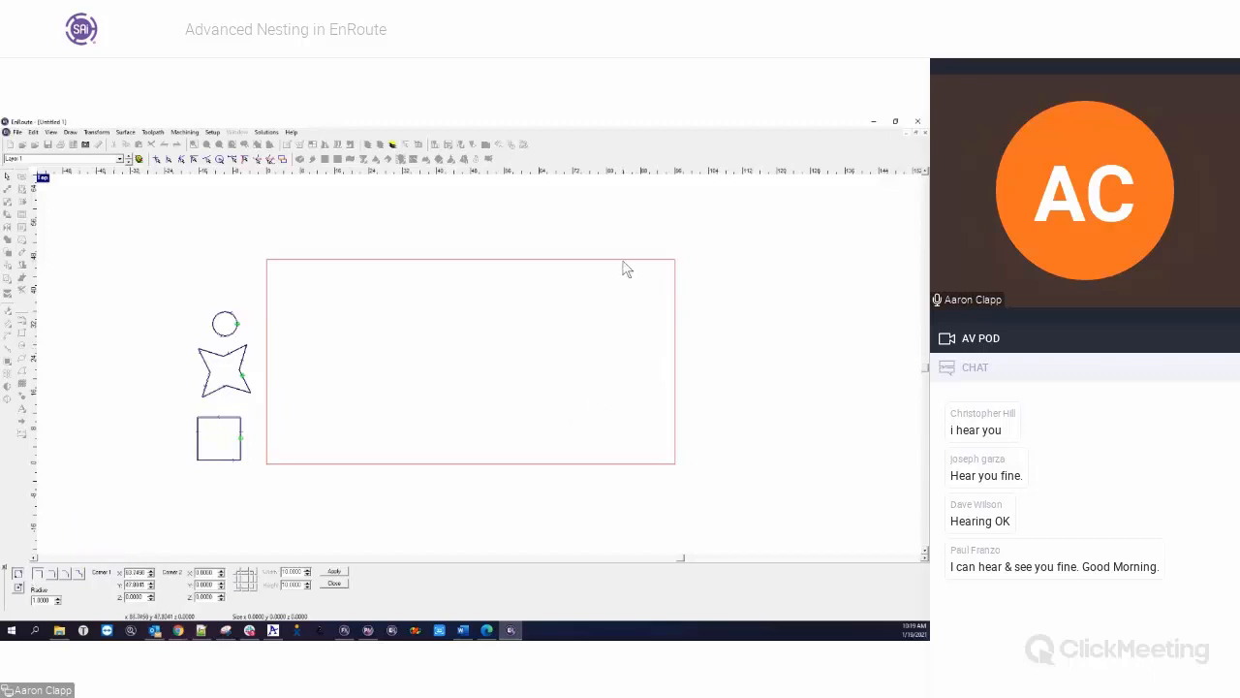
pyautogui.moveTo(629, 325); pyautogui.dragTo(673, 462)
pyautogui.click(629, 389)
pyautogui.press('Escape')
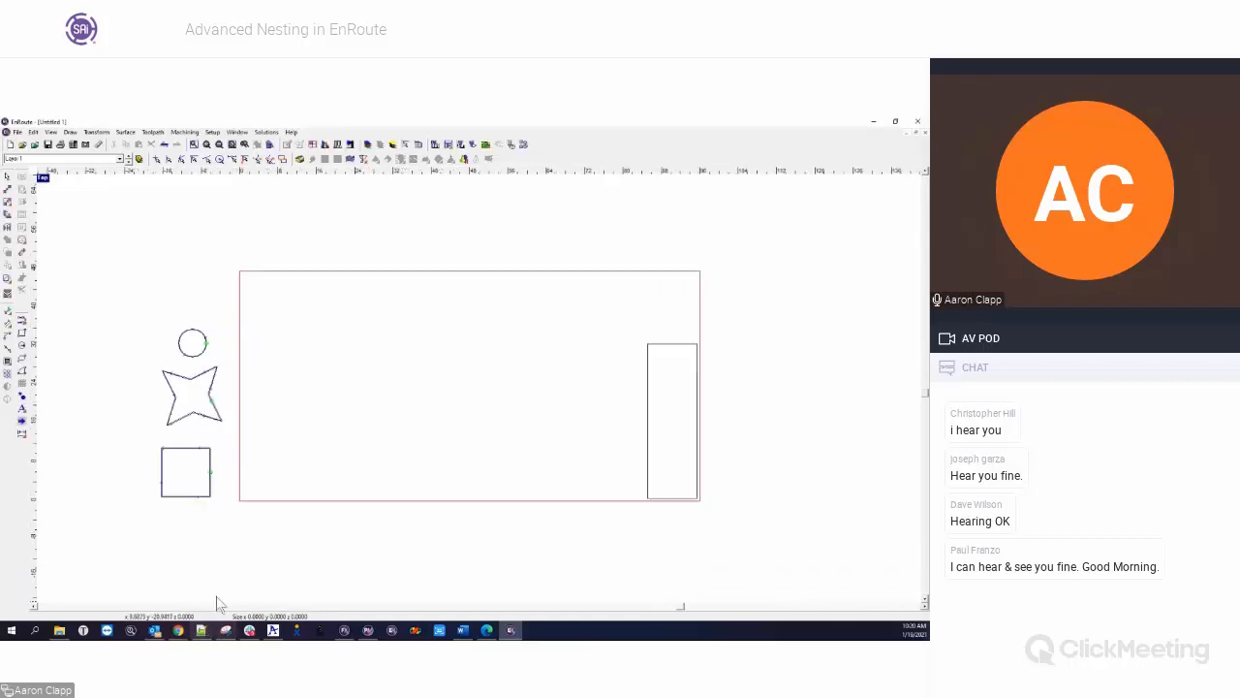
# Draw a rectangle about 17 by 11 near the middle of the plate
pyautogui.click(21, 331)
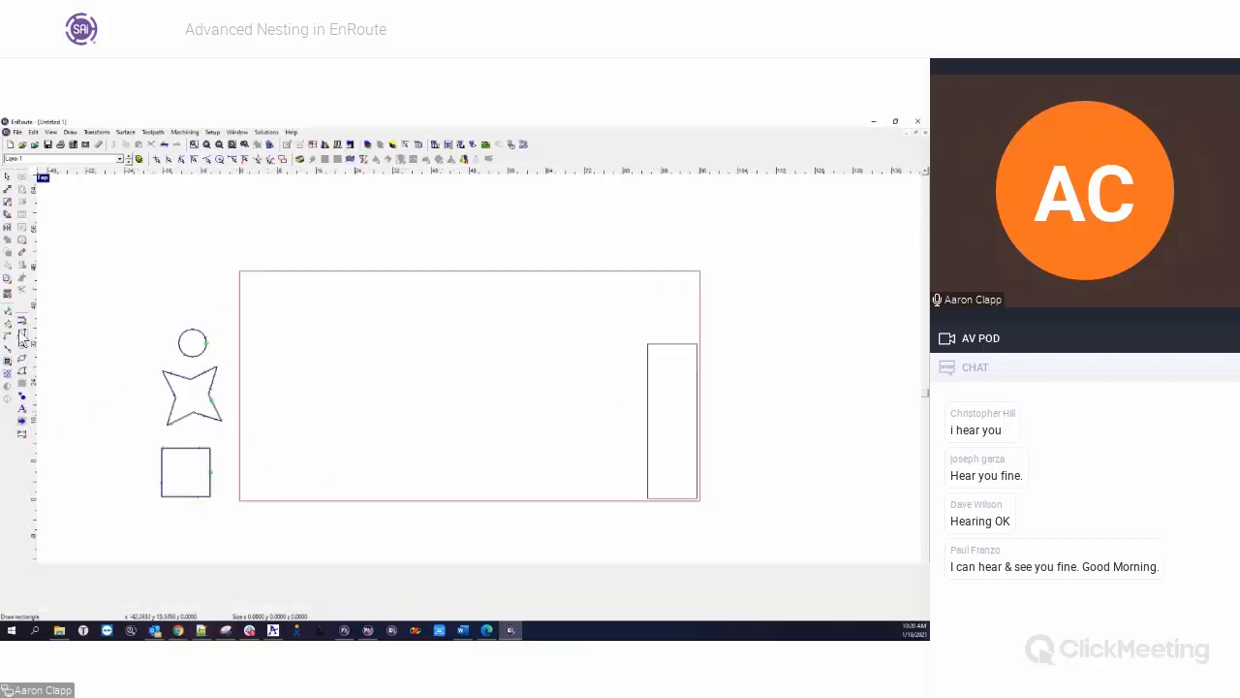
pyautogui.click(416, 330)
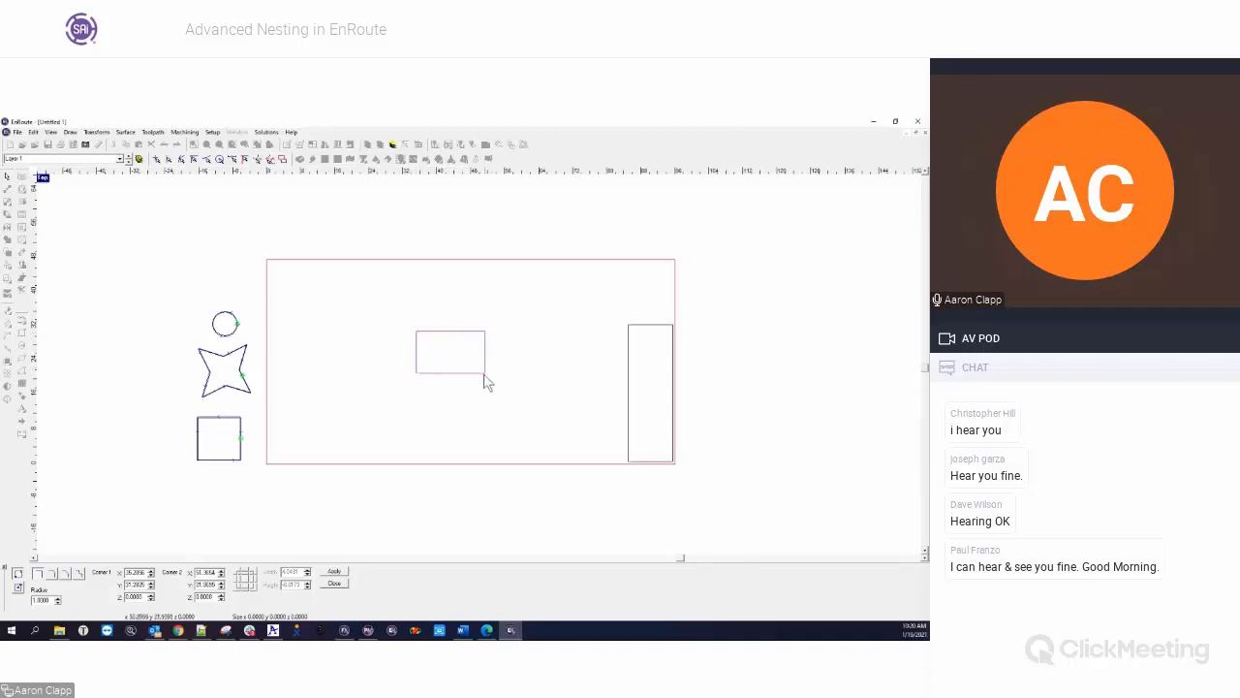
pyautogui.click(487, 379)
pyautogui.press('Escape')
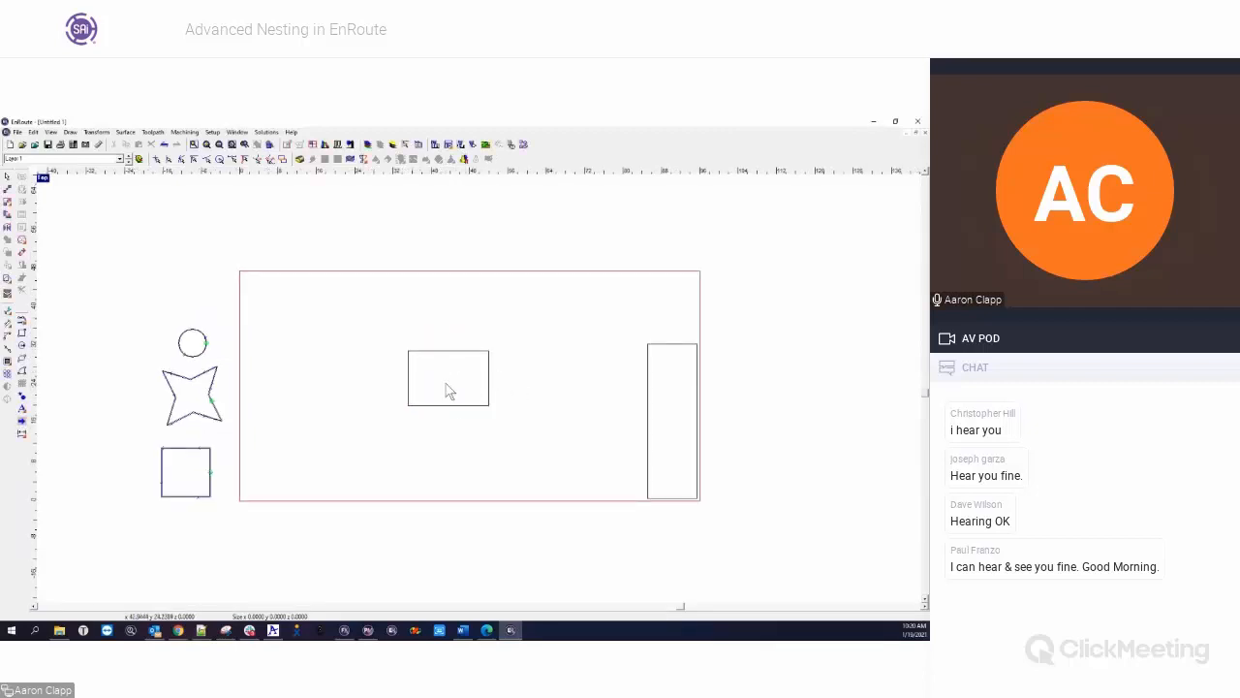
pyautogui.scroll(-2, 430, 430)
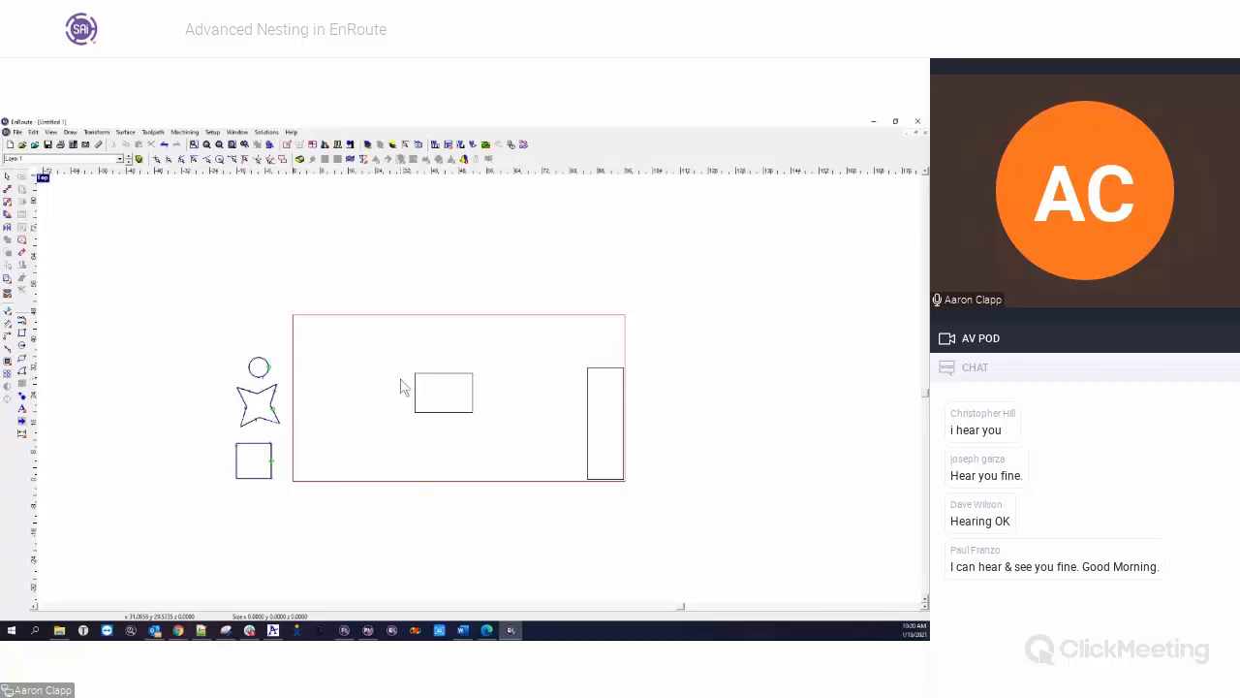
# Nest the three parts at quantity 10 around the two rectangles on the plate, using the non-Standard nest option with Obstruct enabled
pyautogui.moveTo(185, 284); pyautogui.dragTo(664, 519)
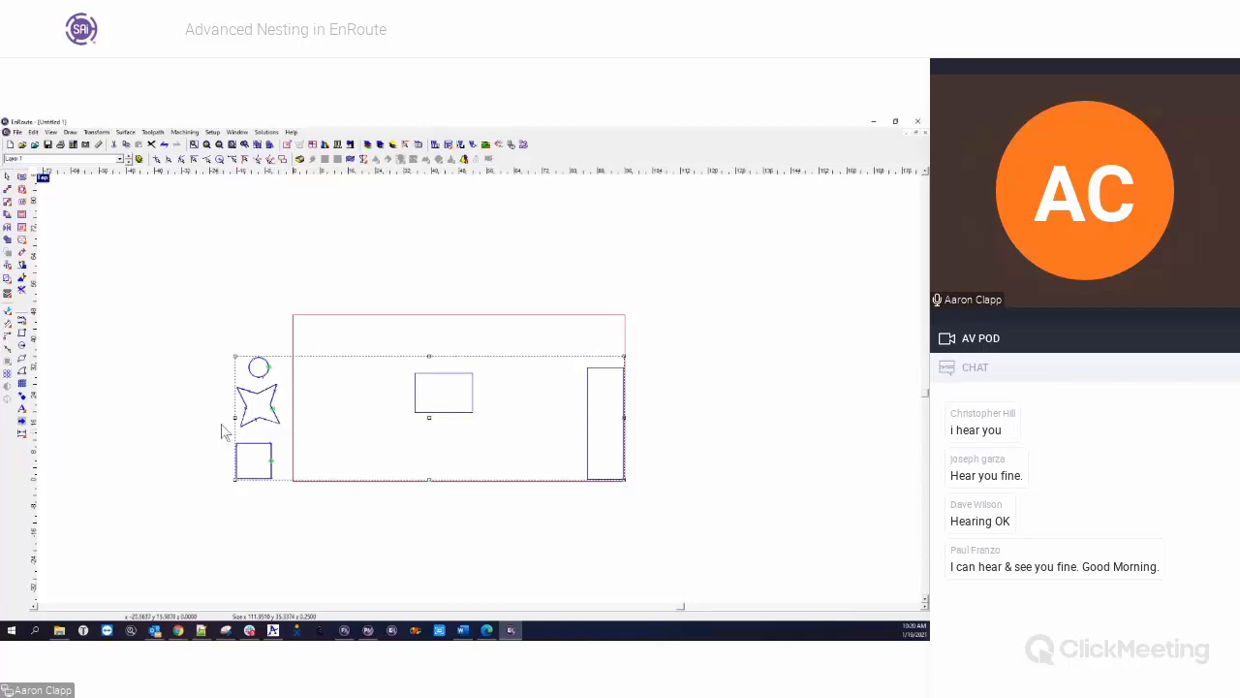
pyautogui.click(7, 293)
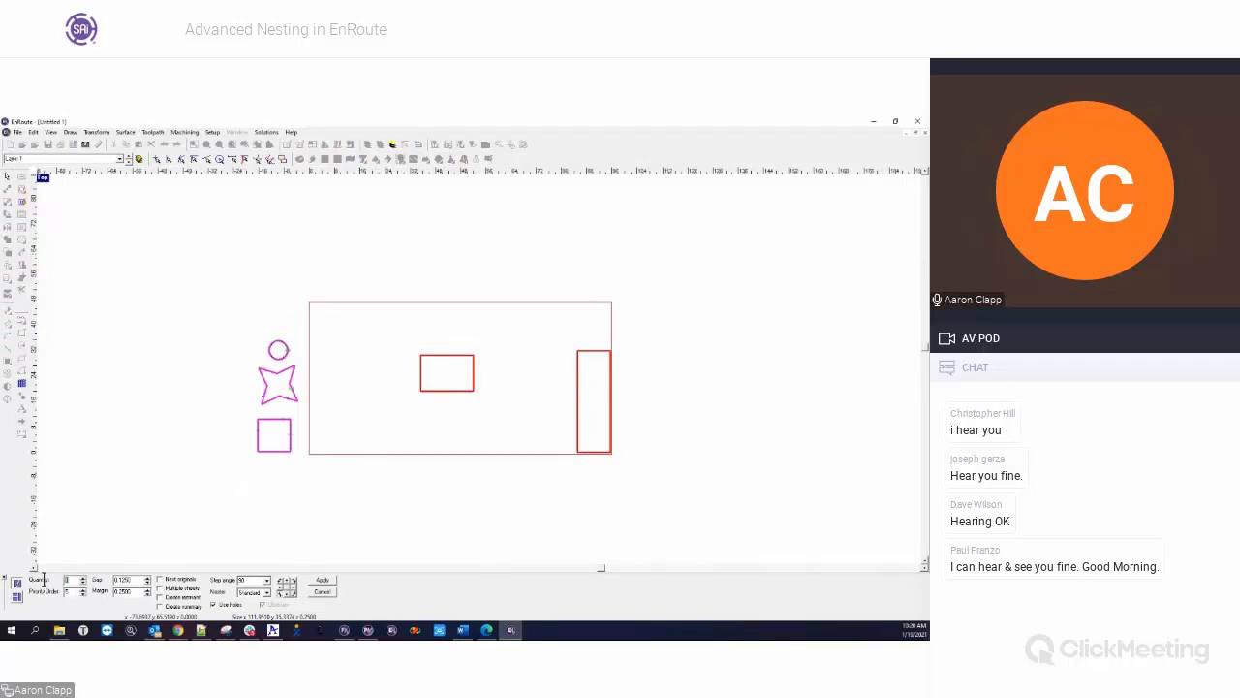
pyautogui.press('Tab')
pyautogui.click(268, 592)
pyautogui.click(249, 607)
pyautogui.click(328, 579)
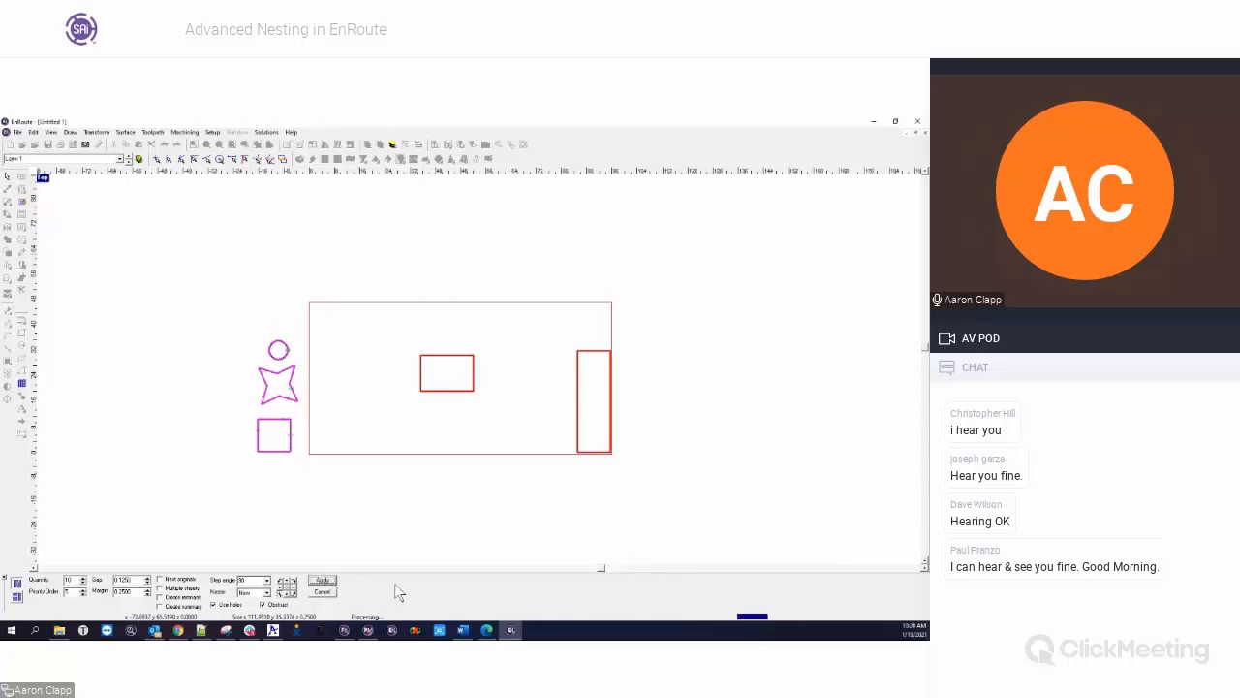
pyautogui.click(606, 550)
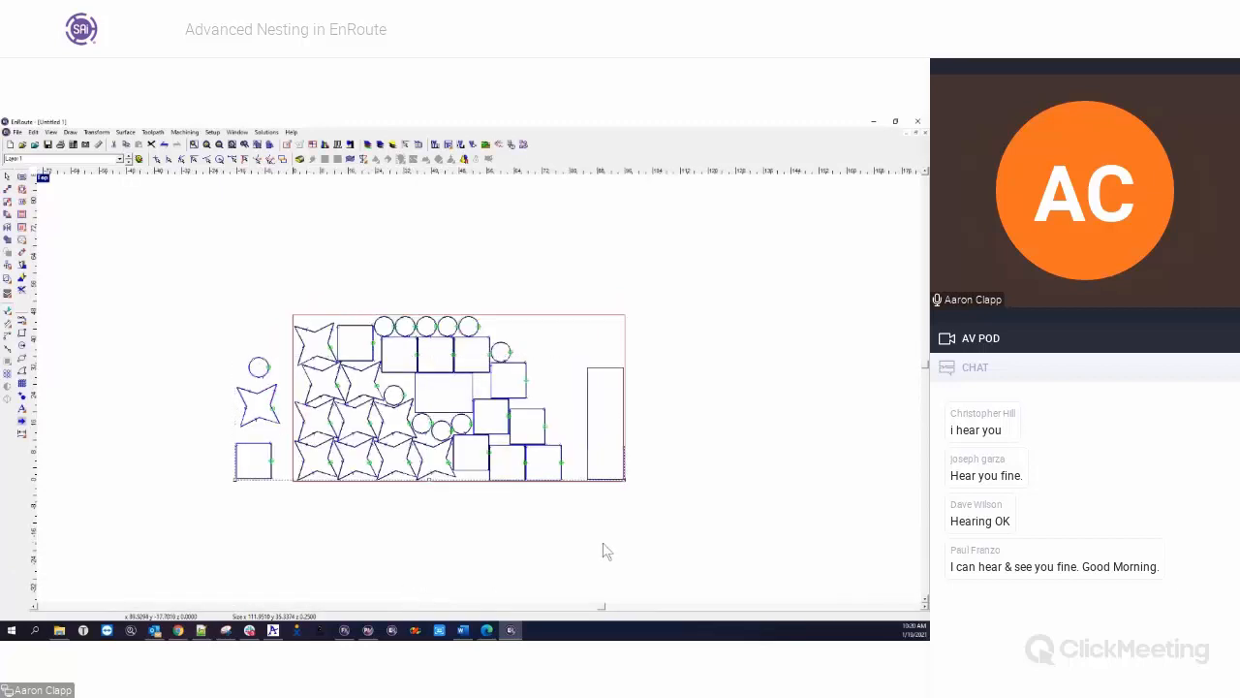
# Inspect the parts nested around the middle rectangle, and delete all nested copies and both rectangles from the plate
pyautogui.scroll(5, 436, 358)
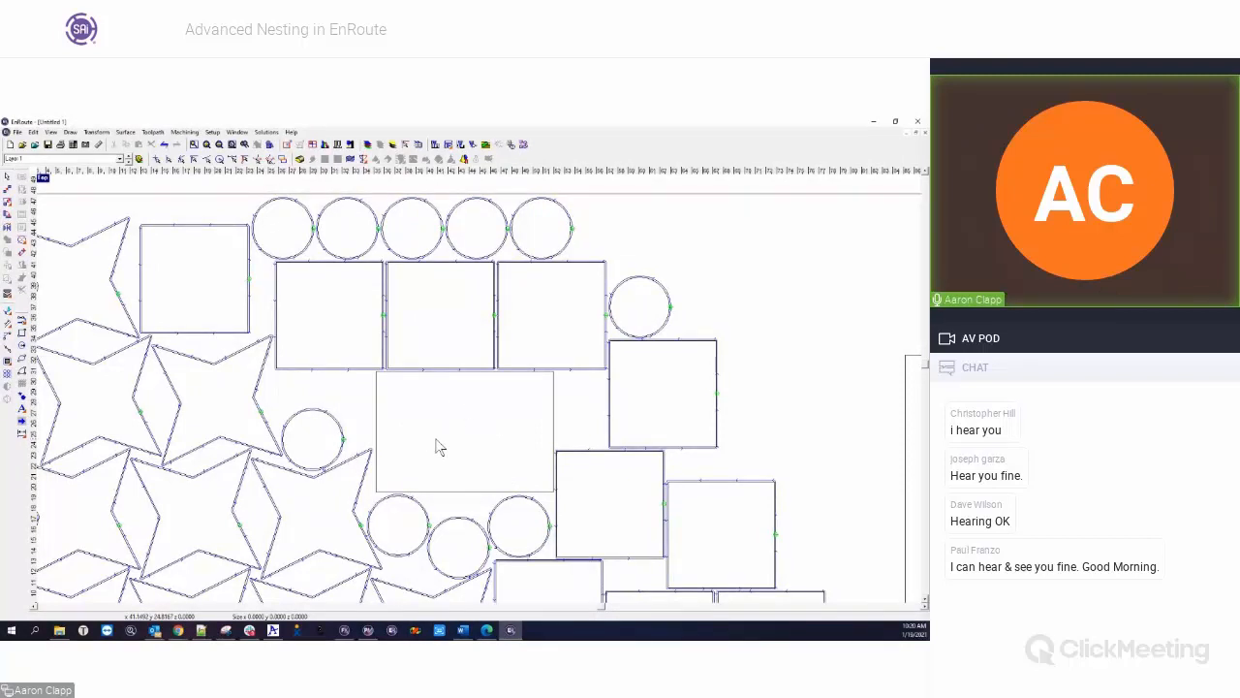
pyautogui.scroll(-3, 436, 448)
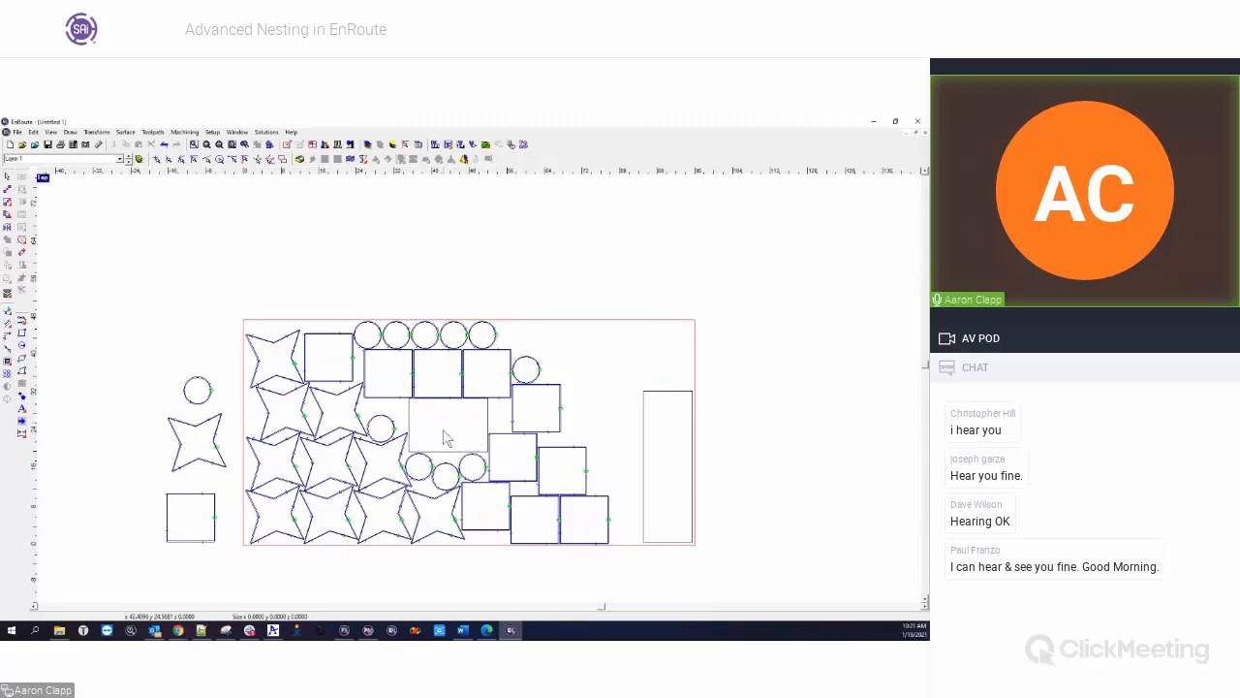
pyautogui.click(488, 425)
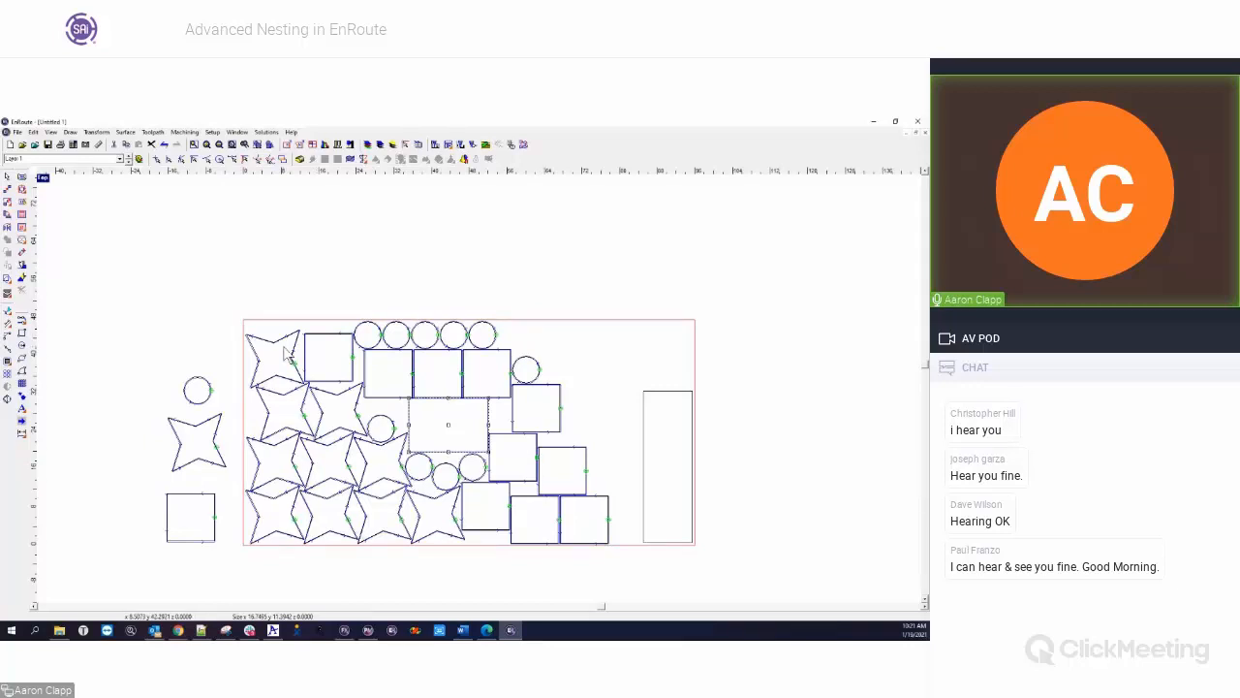
pyautogui.click(567, 349)
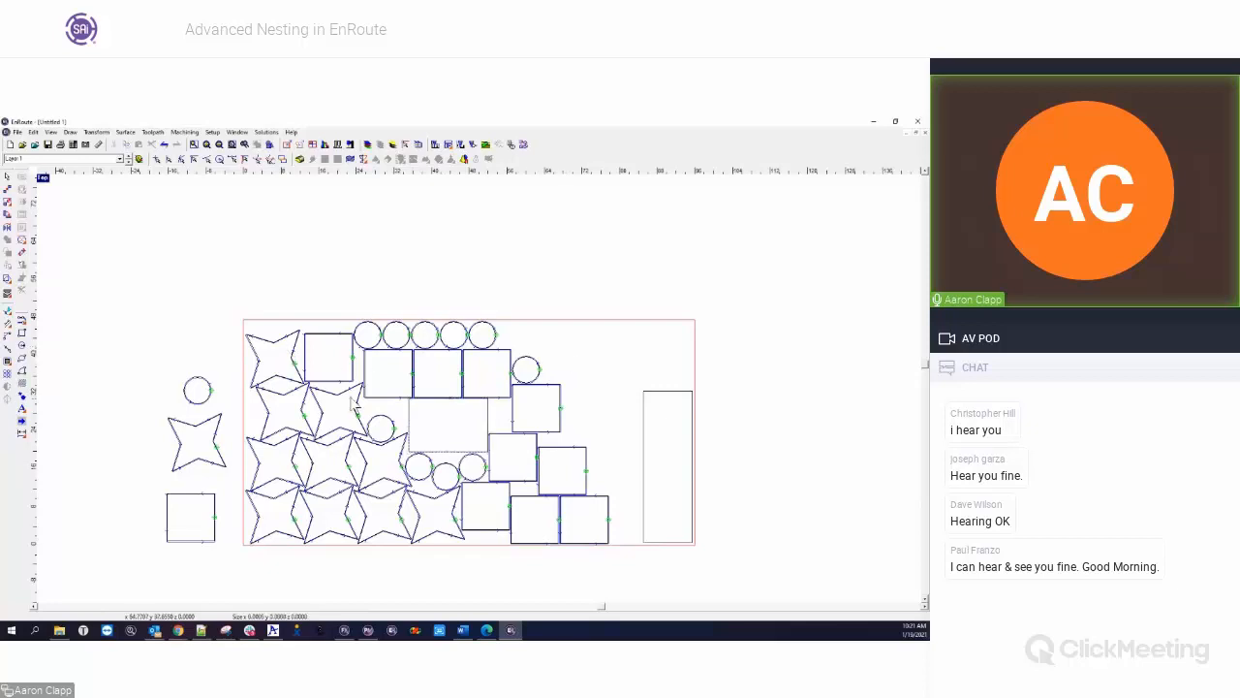
pyautogui.moveTo(233, 286); pyautogui.dragTo(752, 572)
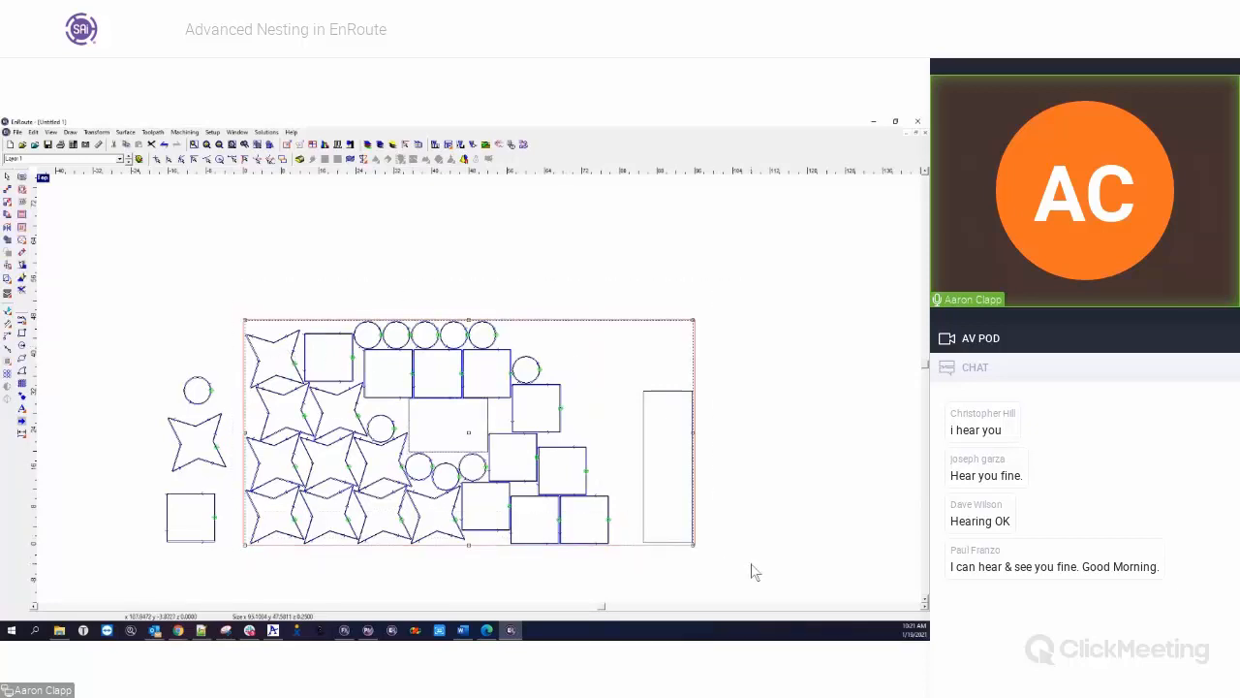
pyautogui.press('Delete')
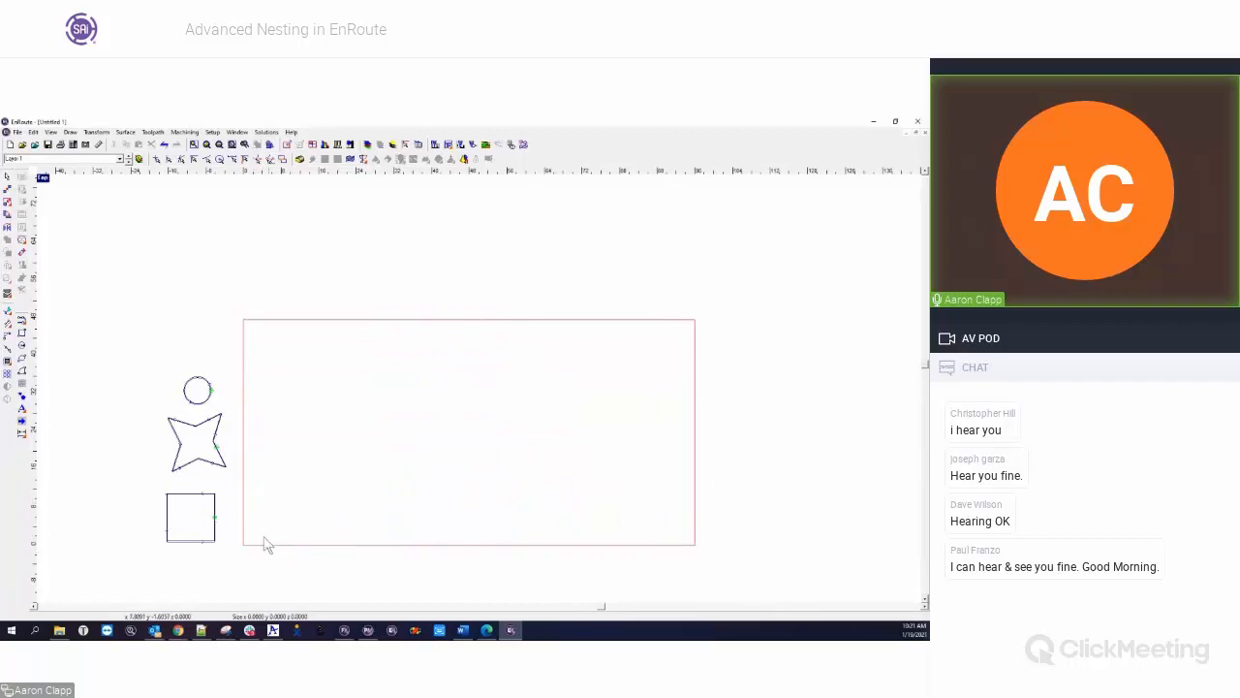
# Nest the circle, star and square at quantity 50 with a step angle of 90 and multiple sheets enabled
pyautogui.moveTo(126, 347); pyautogui.dragTo(261, 558)
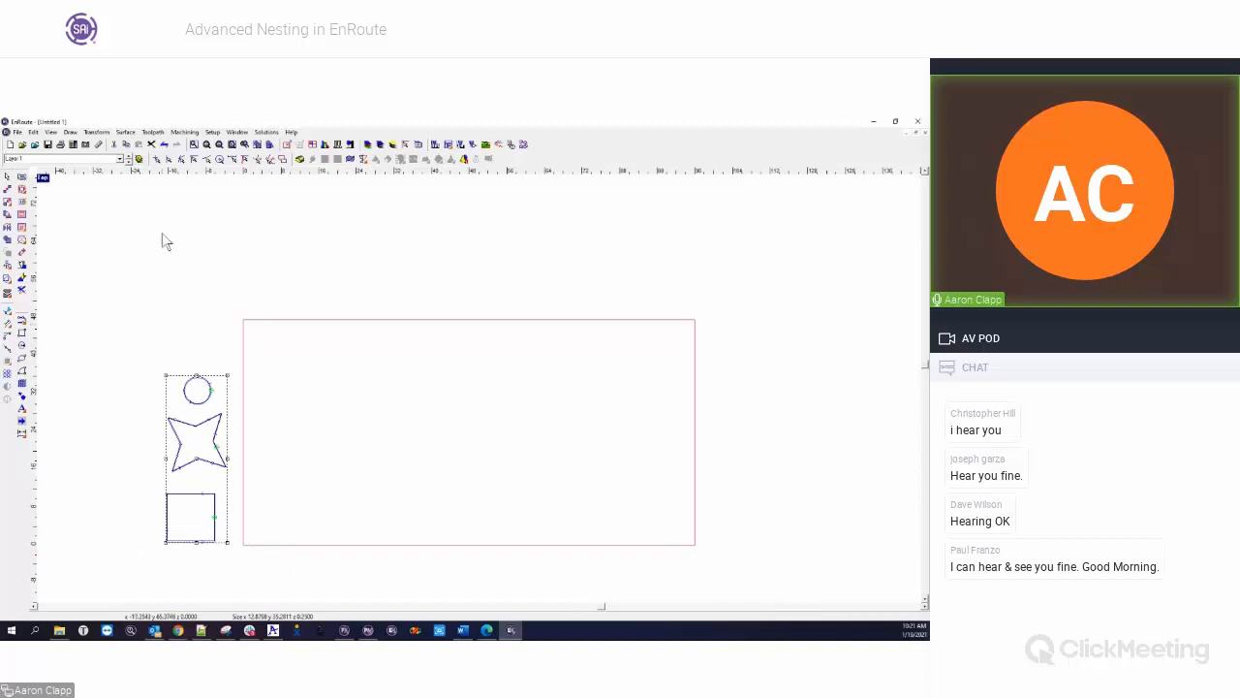
pyautogui.click(7, 294)
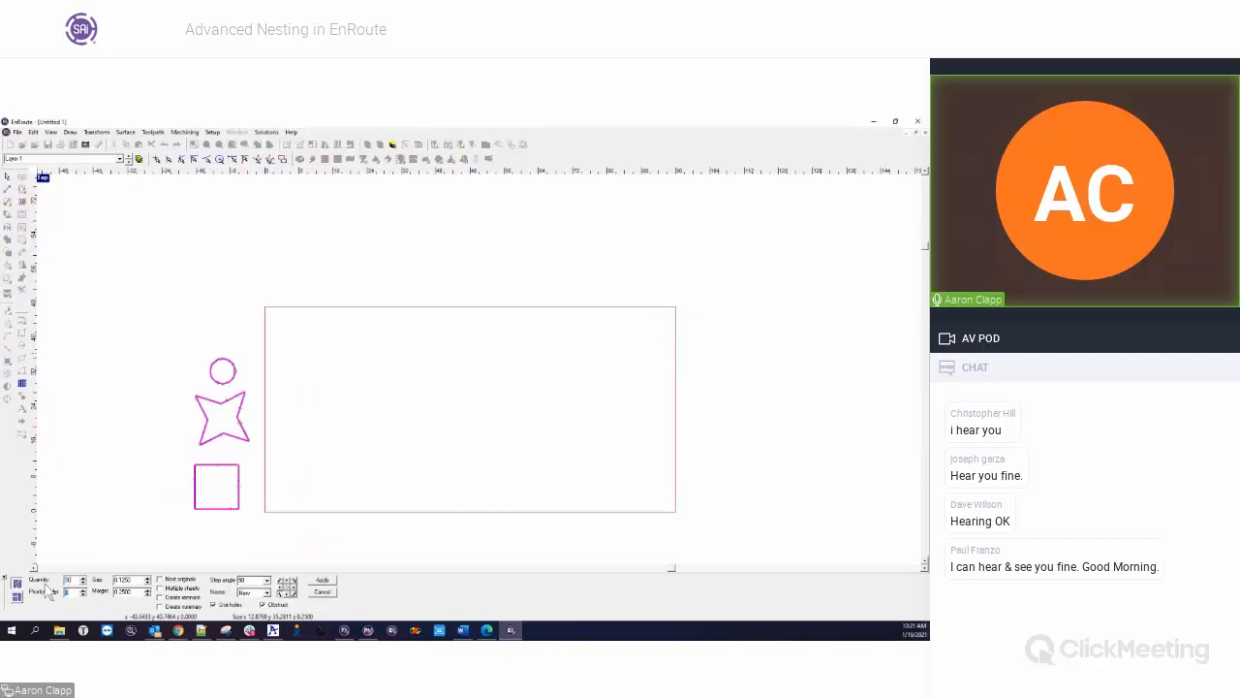
pyautogui.click(160, 587)
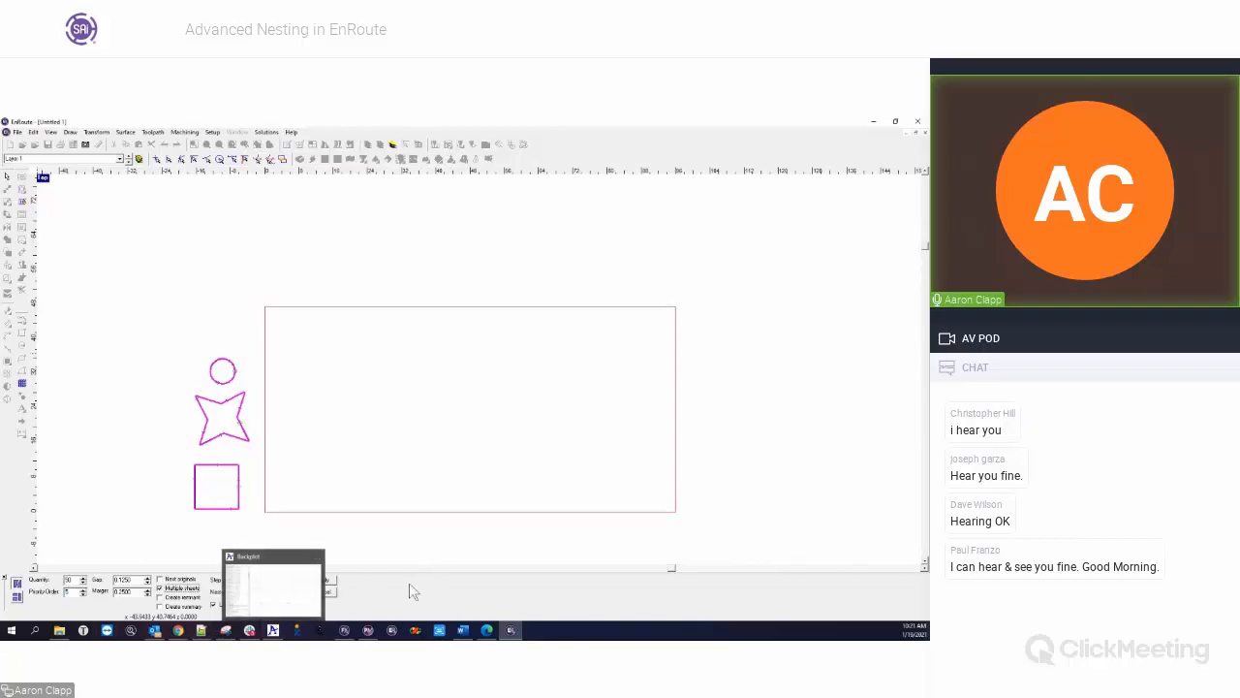
pyautogui.click(323, 580)
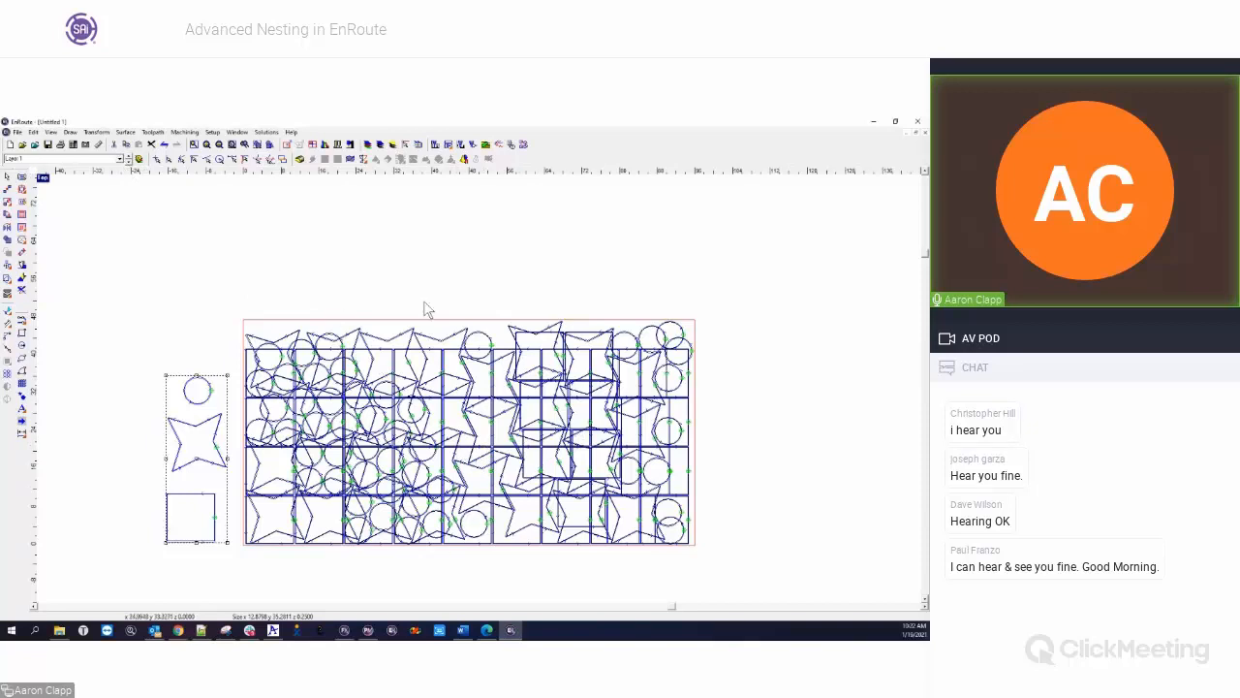
# Show only the current layer and examine the nested sheets one by one on Layer 1, nested_1, nested_2 and nested_3
pyautogui.click(139, 160)
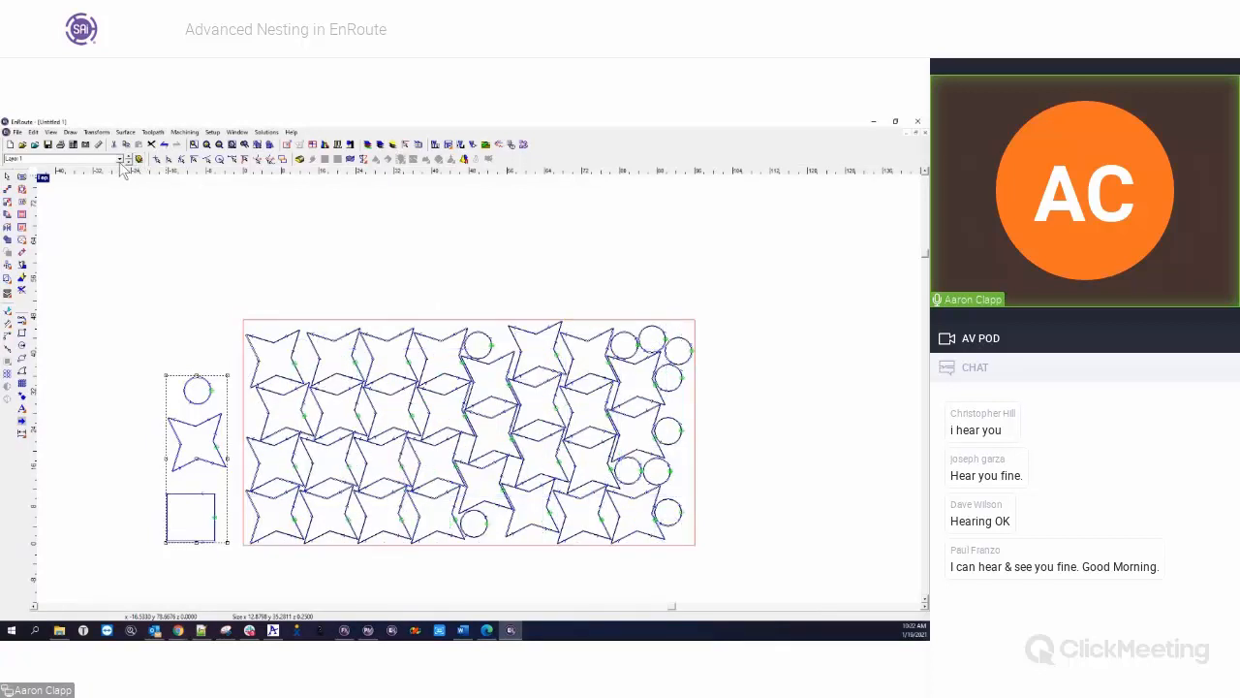
pyautogui.click(121, 160)
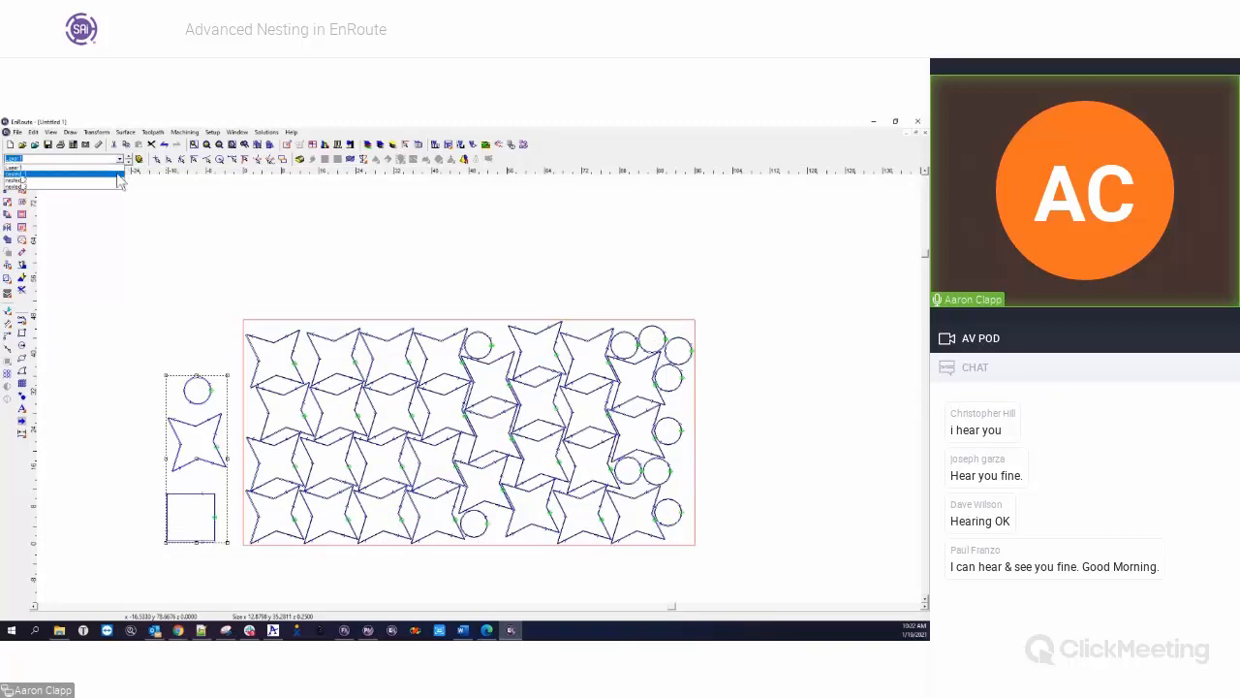
pyautogui.click(117, 176)
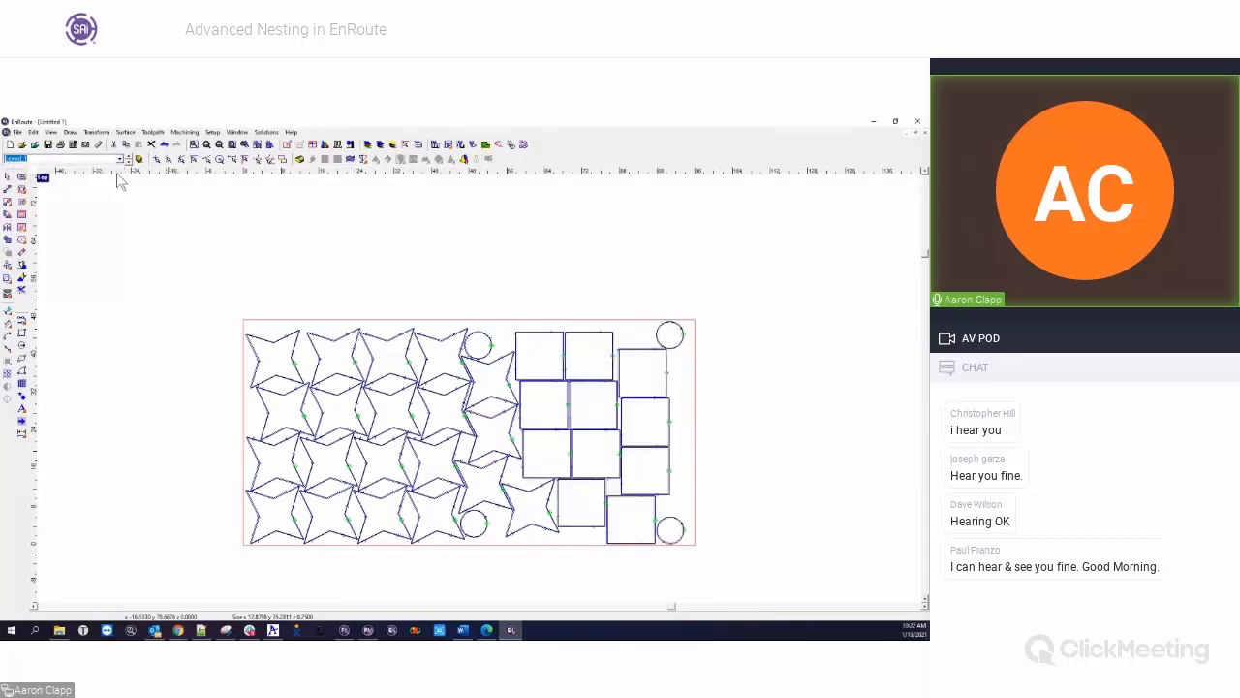
pyautogui.click(121, 159)
pyautogui.click(101, 186)
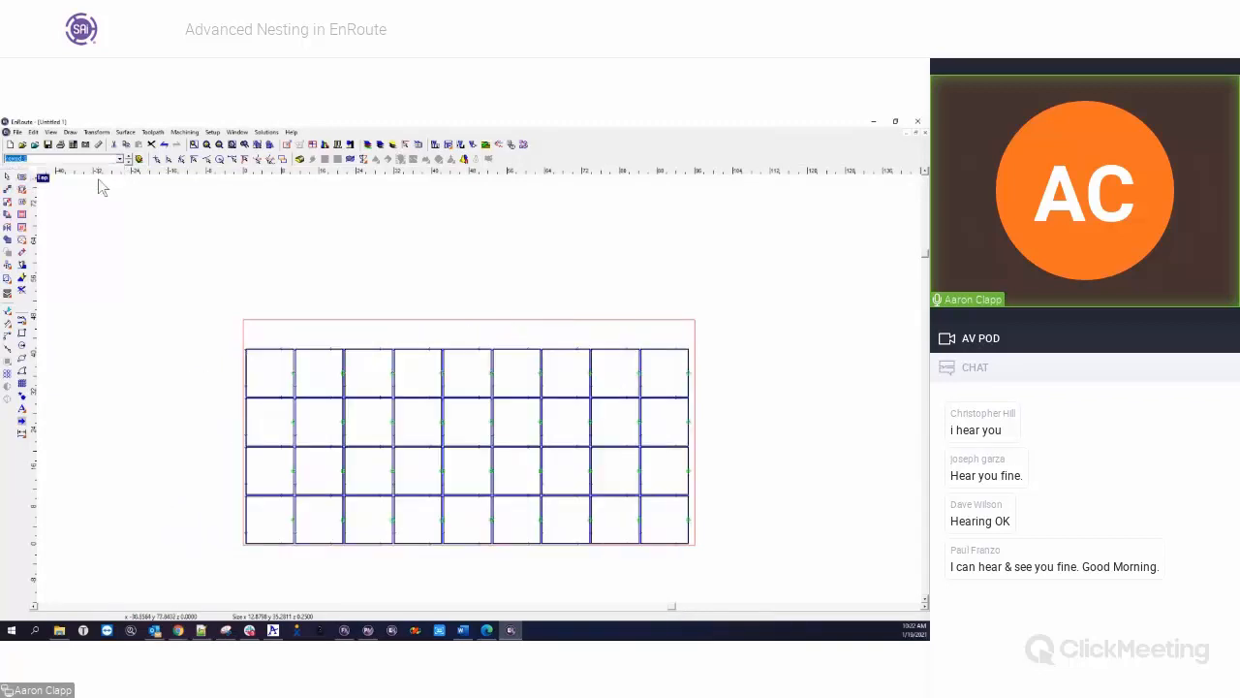
pyautogui.click(123, 159)
pyautogui.click(107, 189)
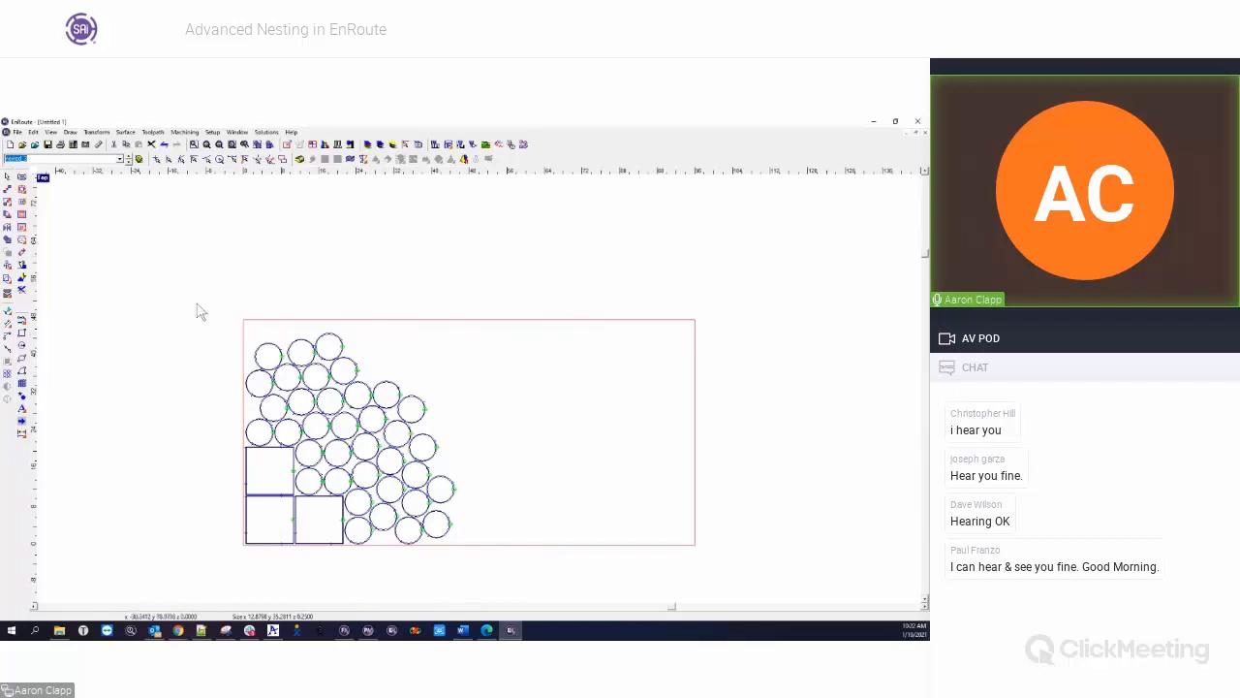
pyautogui.click(123, 159)
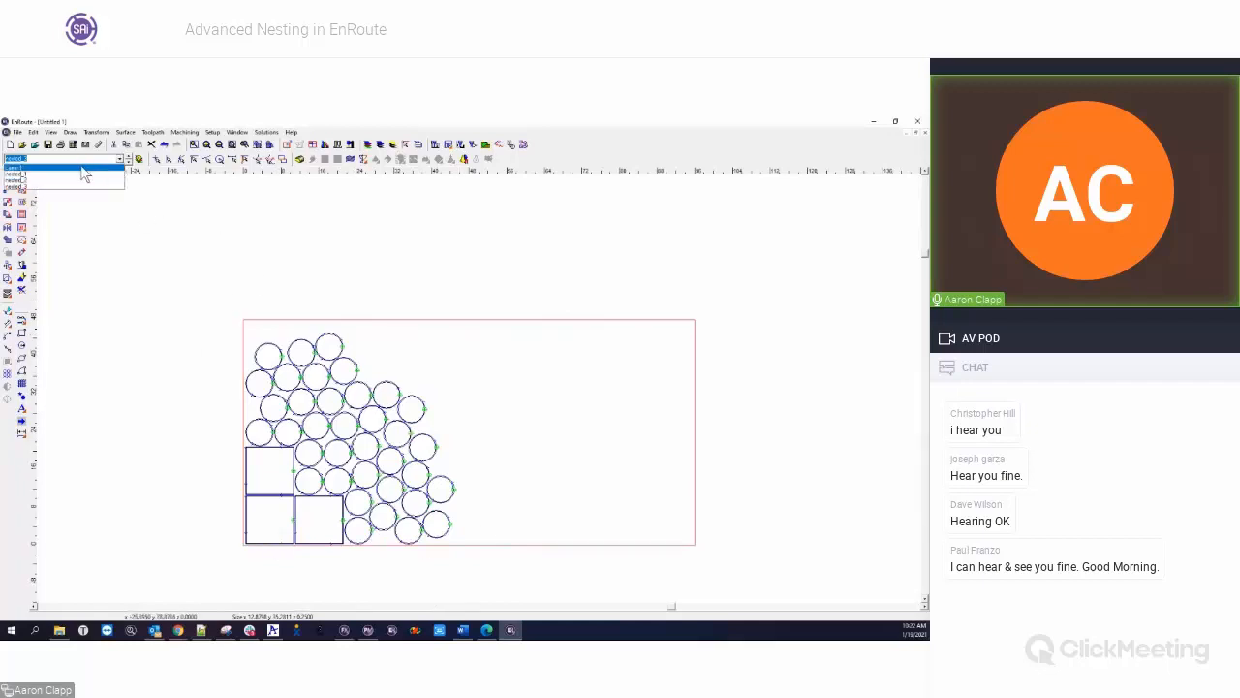
pyautogui.click(84, 172)
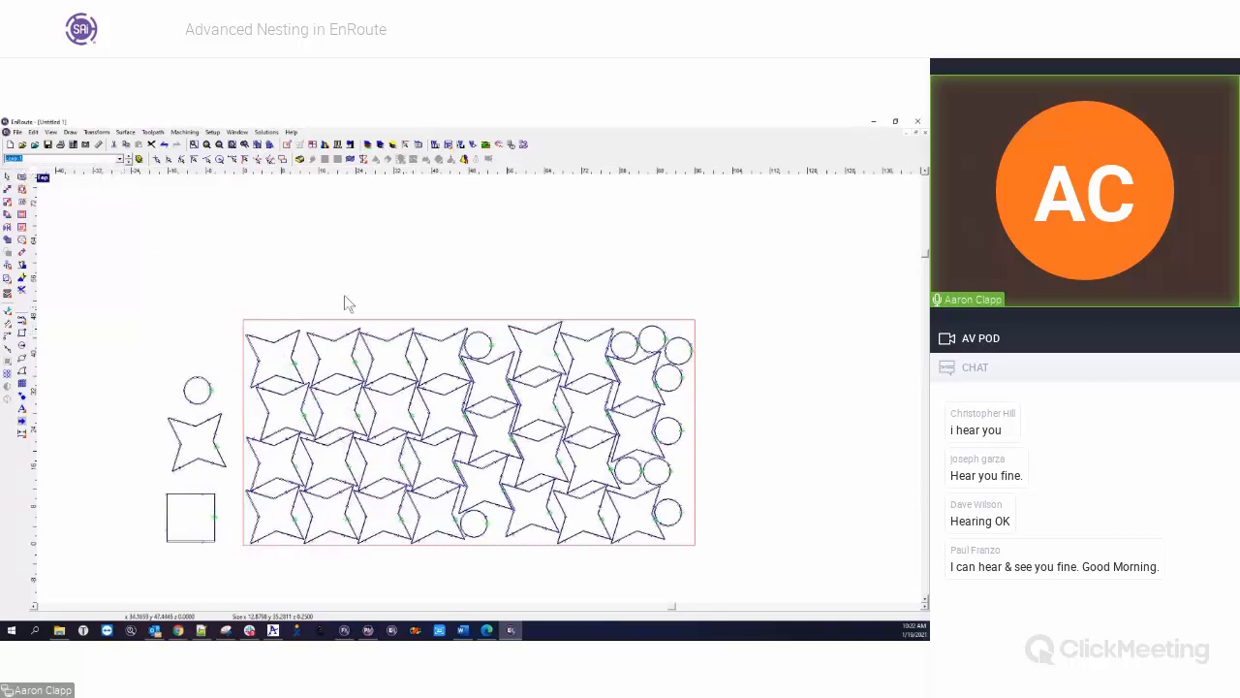
pyautogui.click(123, 159)
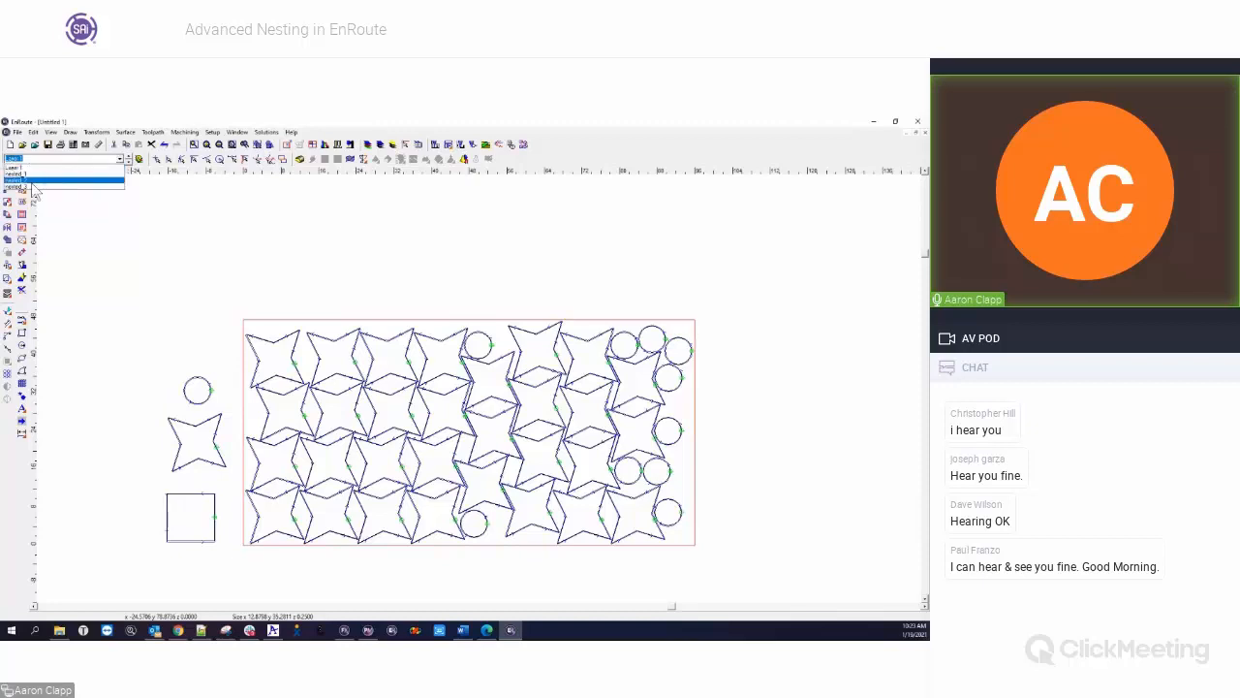
pyautogui.click(190, 307)
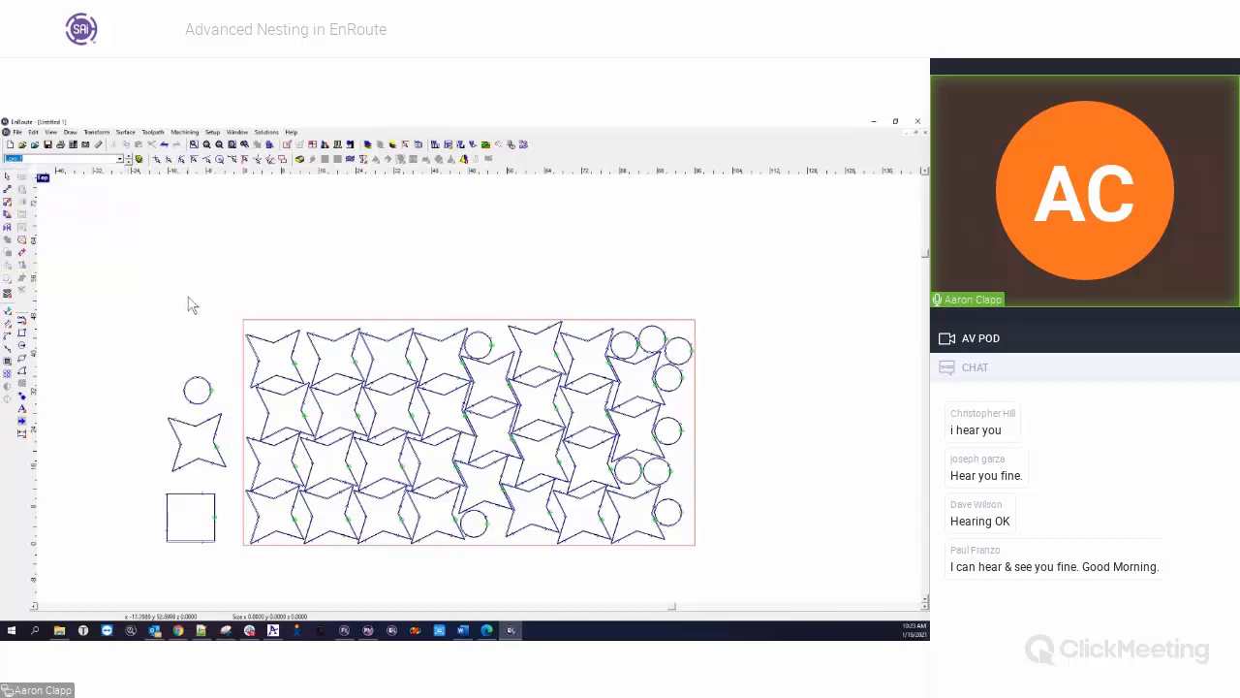
# Delete the nested copies on all layers and remove the empty layers, keeping only Layer 1
pyautogui.click(139, 159)
pyautogui.moveTo(226, 275); pyautogui.dragTo(810, 593)
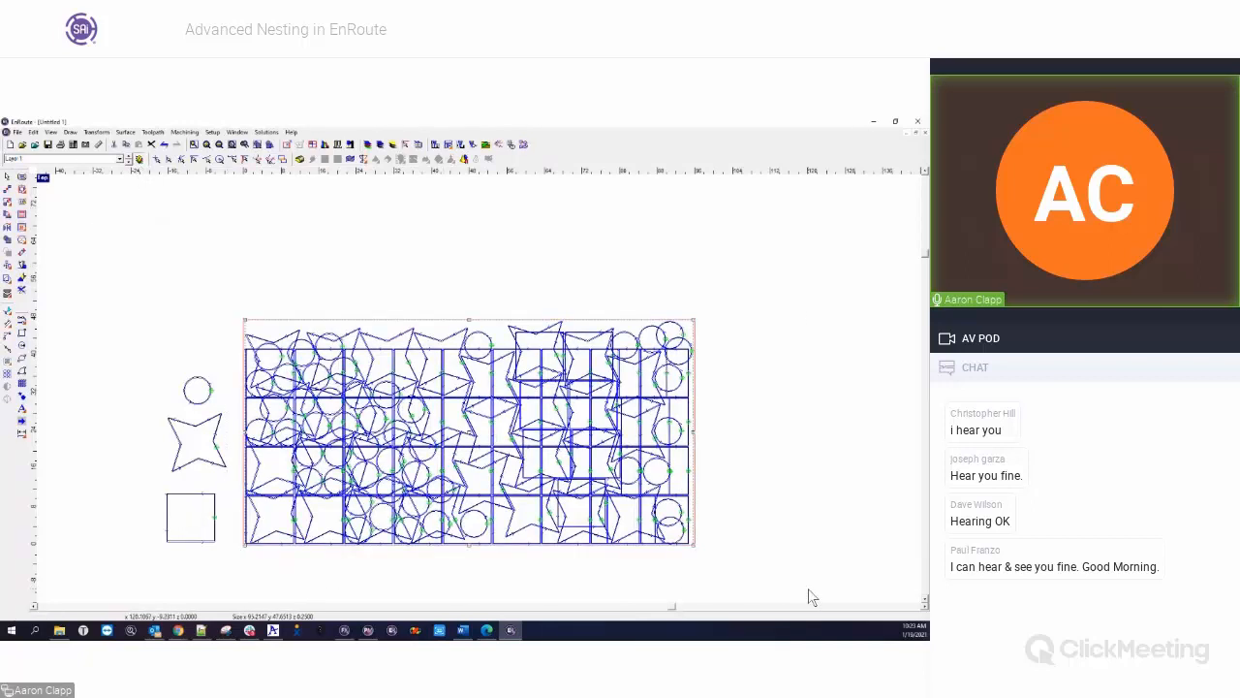
pyautogui.press('Delete')
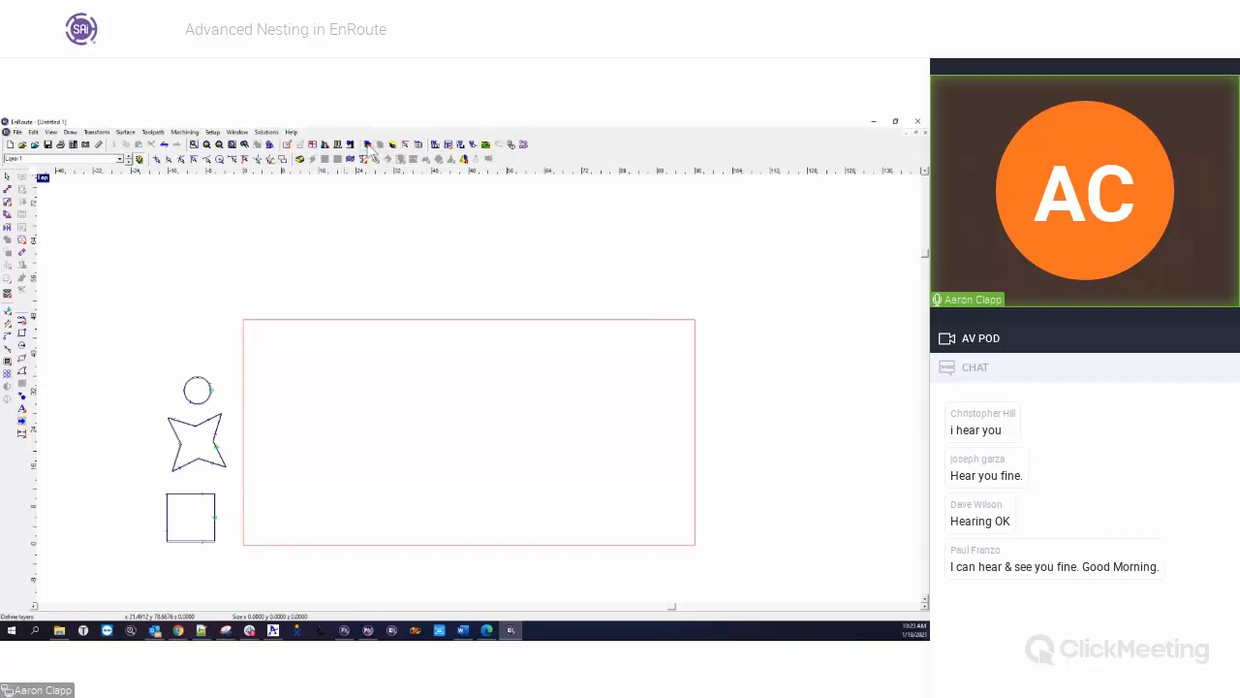
pyautogui.click(368, 144)
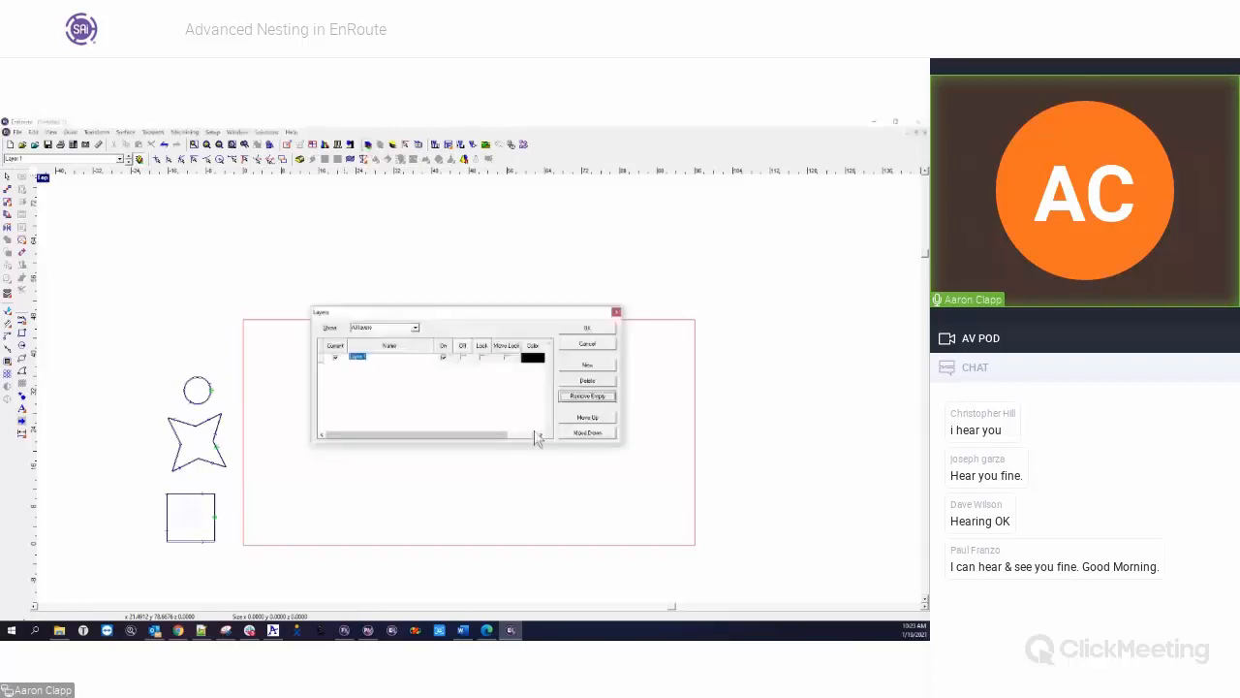
pyautogui.click(601, 331)
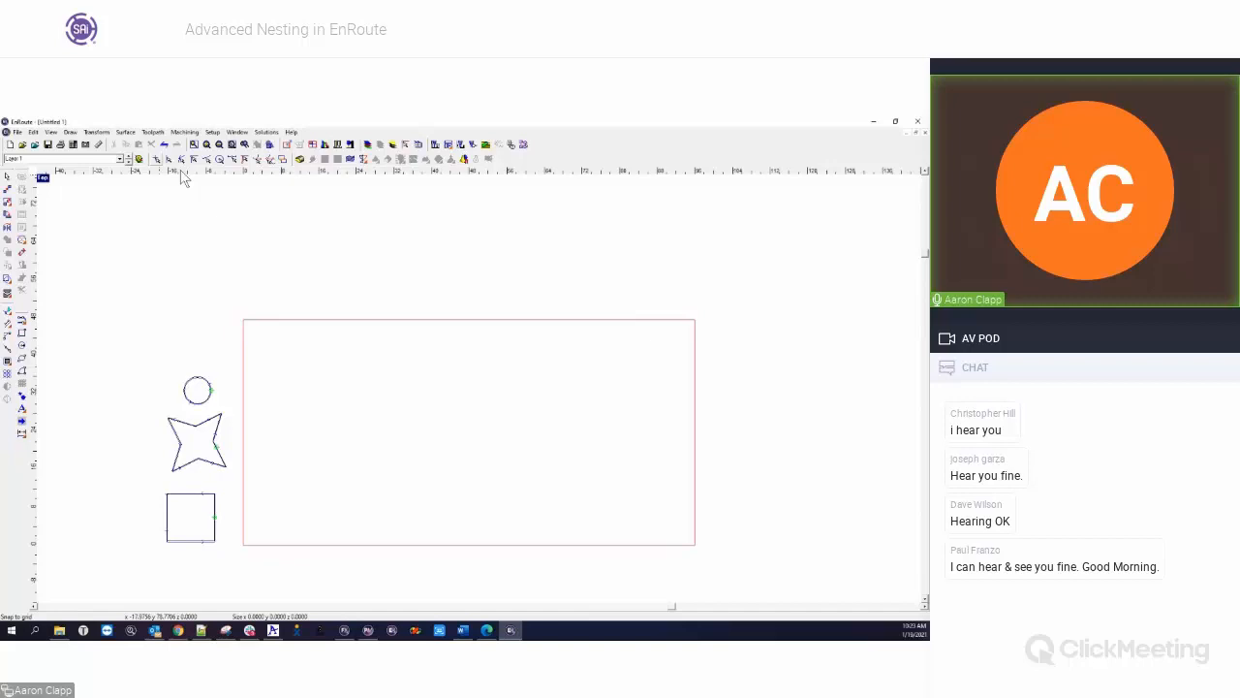
# Nest the circle, star and square at quantity 10 with multiple sheets, Create remnant and Create summary enabled
pyautogui.hotkey('ctrl', 'a')
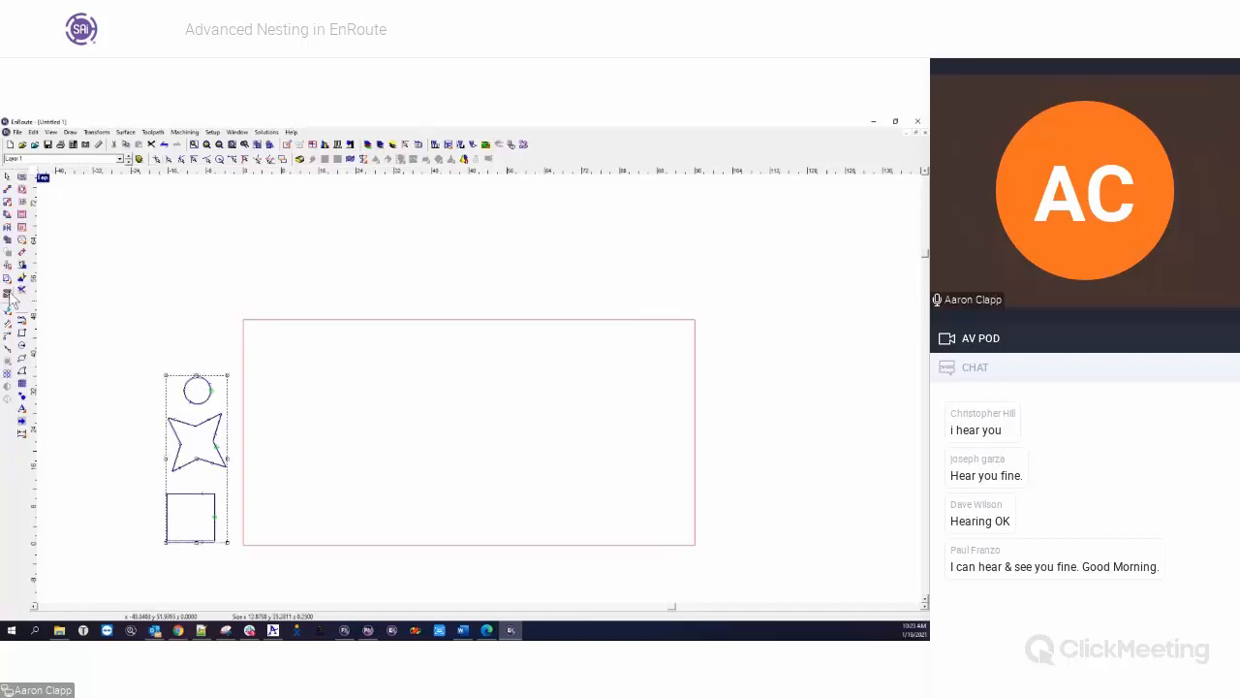
pyautogui.click(8, 294)
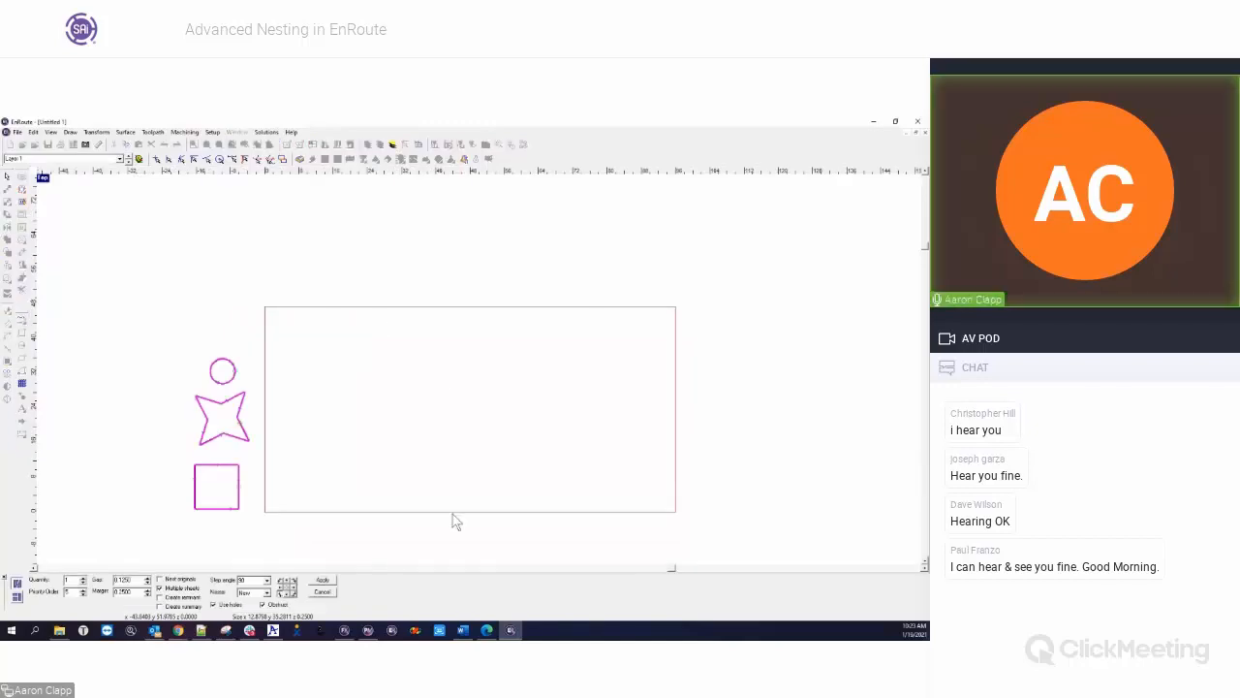
pyautogui.click(170, 598)
pyautogui.click(170, 607)
pyautogui.click(323, 581)
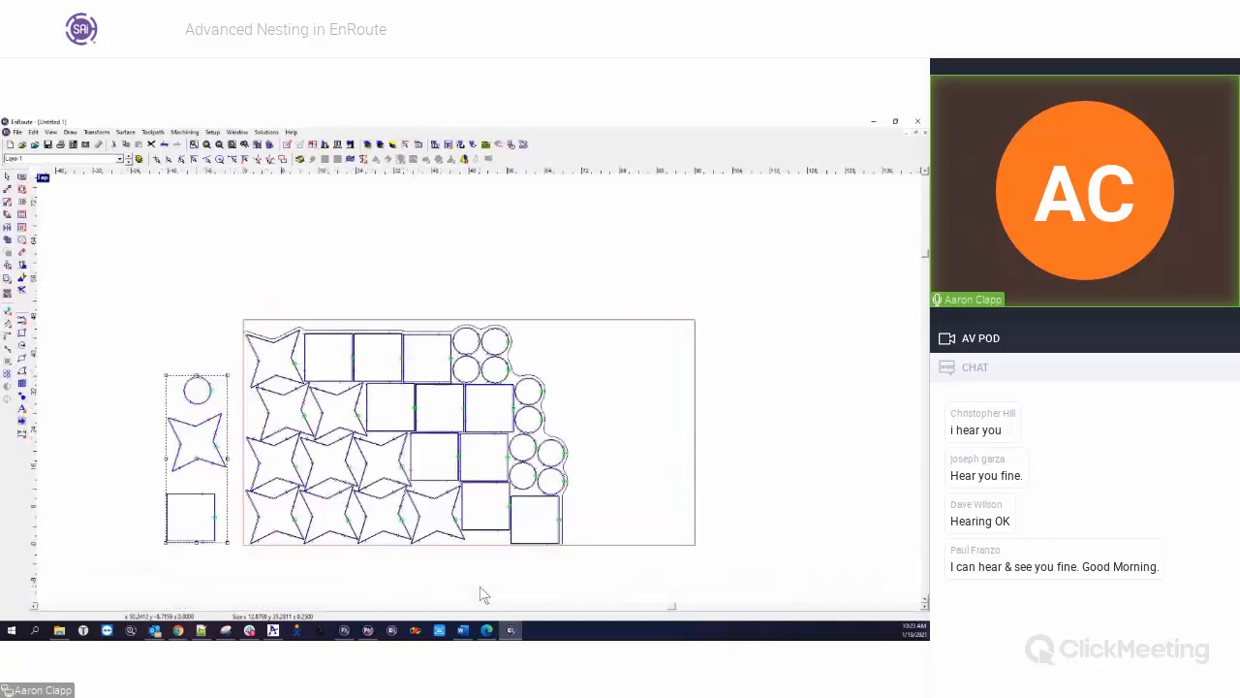
# Try moving the remnant contour away from the nested shapes on Layer 1, and undo the move
pyautogui.click(122, 158)
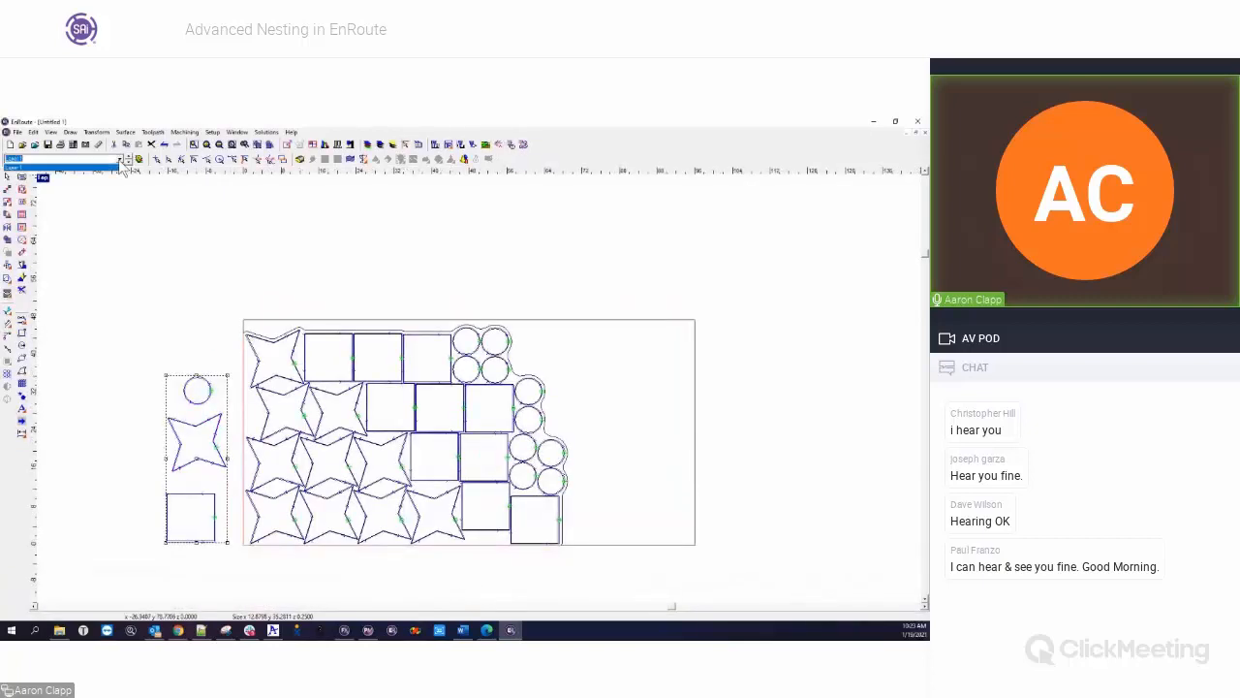
pyautogui.click(119, 166)
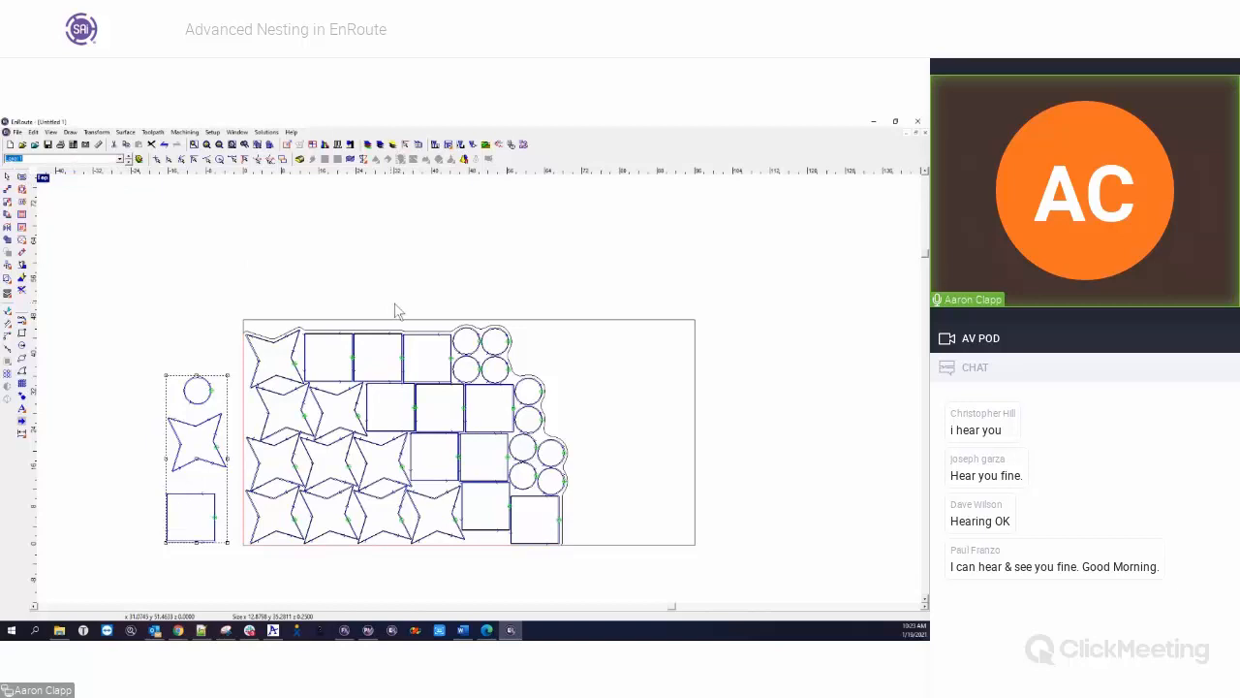
pyautogui.click(666, 330)
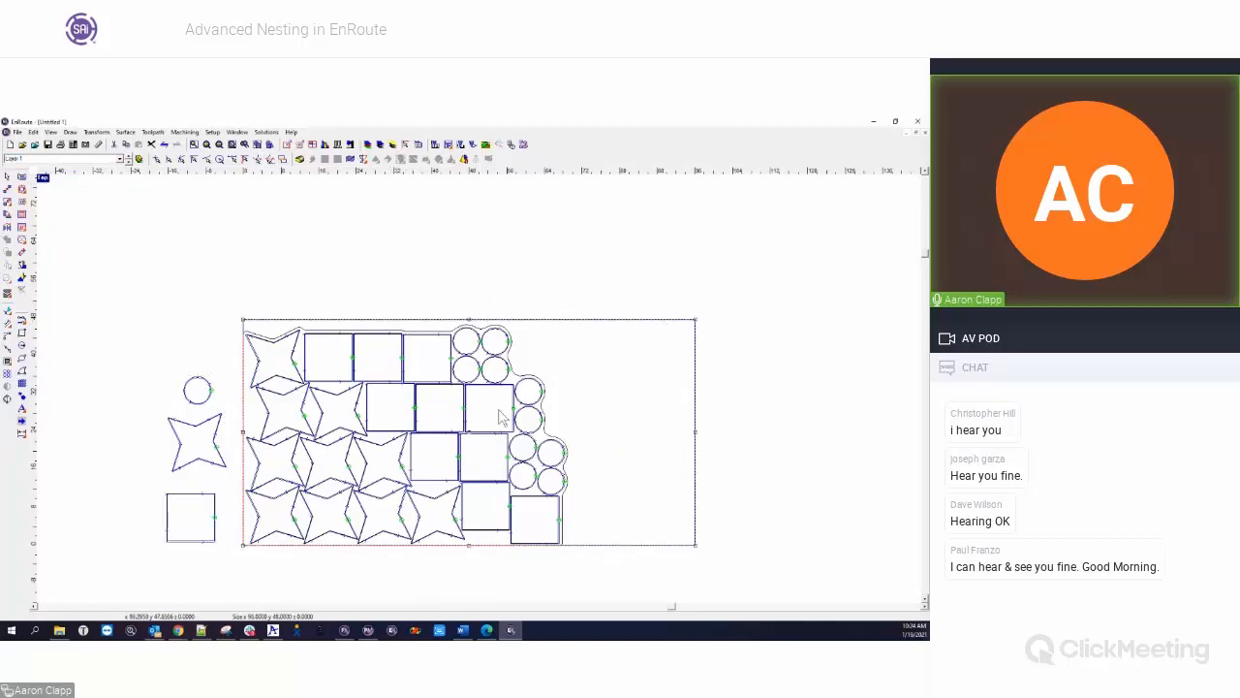
pyautogui.moveTo(475, 430); pyautogui.dragTo(536, 353)
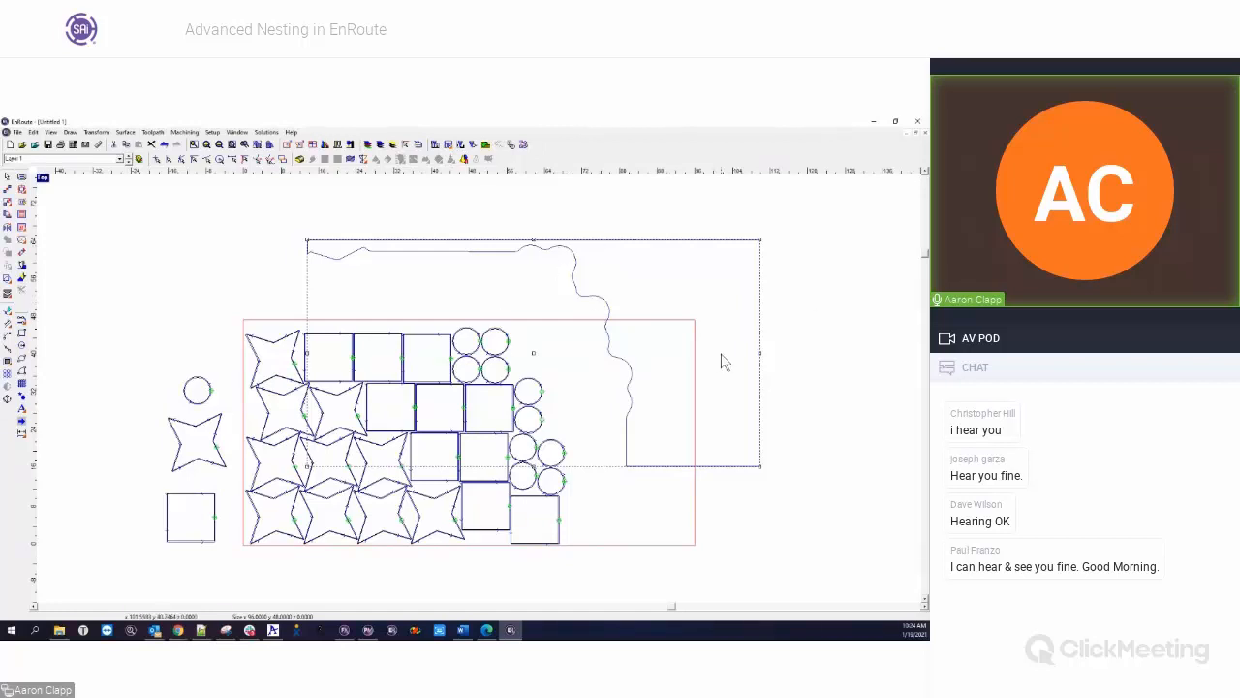
pyautogui.hotkey('ctrl', 'z')
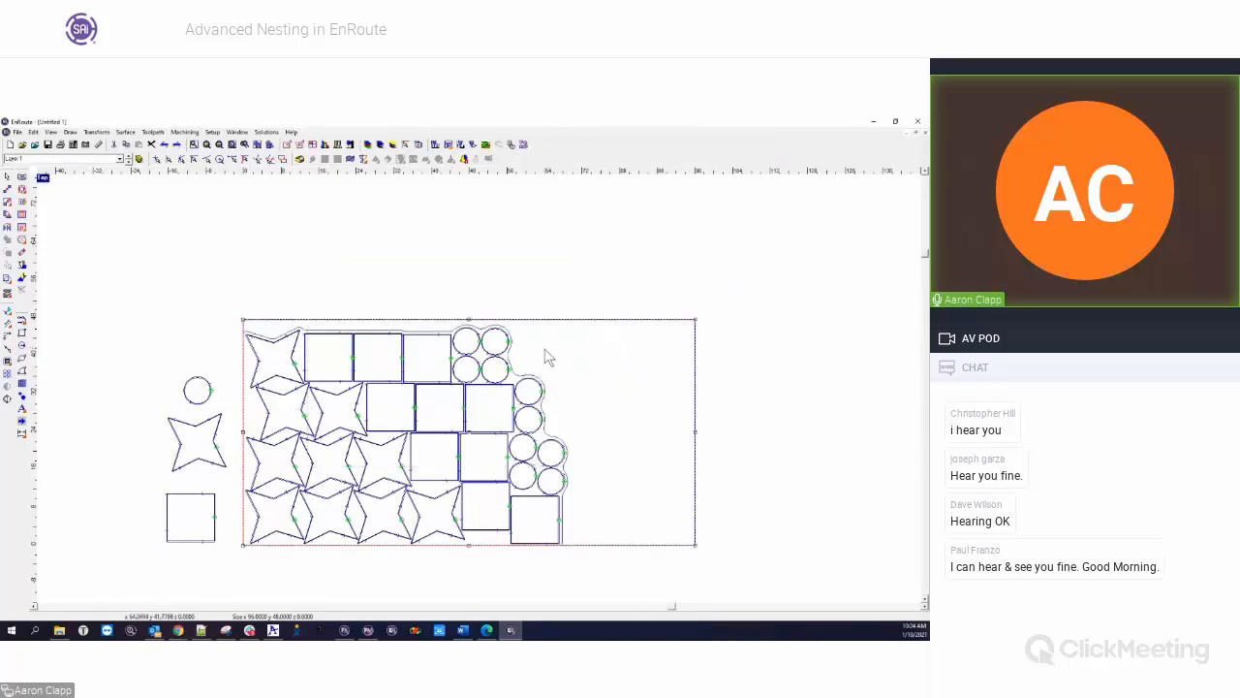
# Delete the nested shapes on the plate and create a new plate from the remnant contour
pyautogui.moveTo(230, 282); pyautogui.dragTo(572, 579)
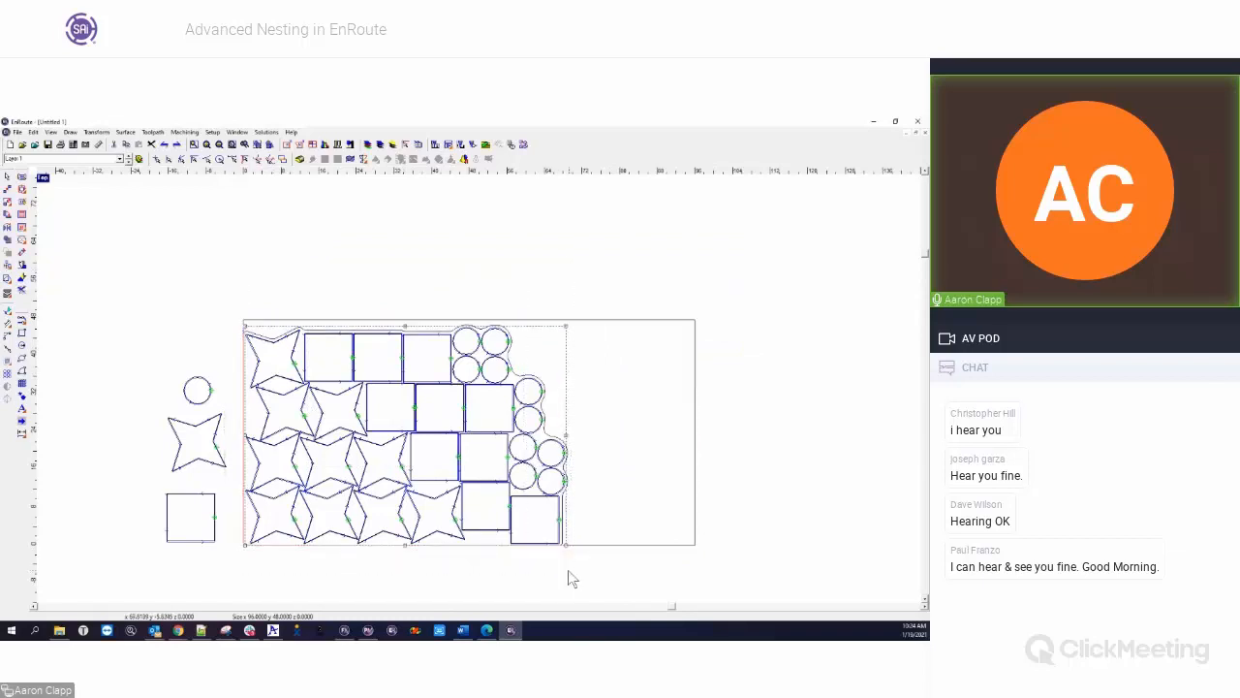
pyautogui.press('Delete')
pyautogui.click(533, 380)
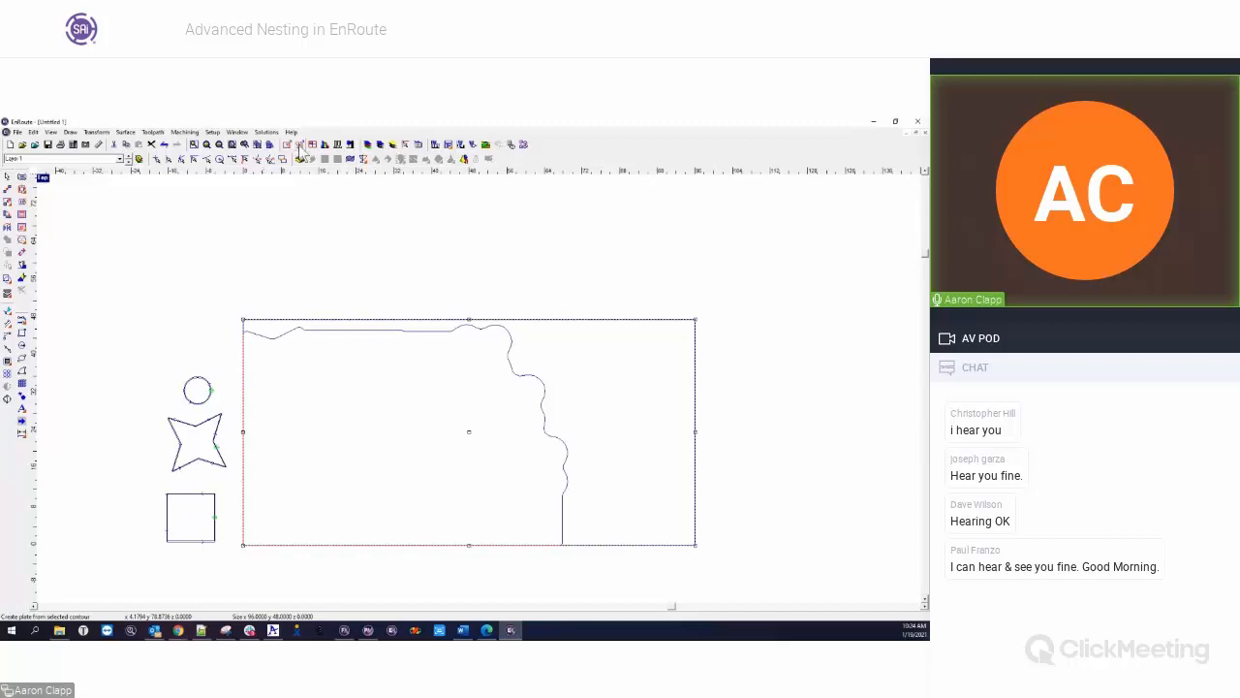
pyautogui.click(184, 131)
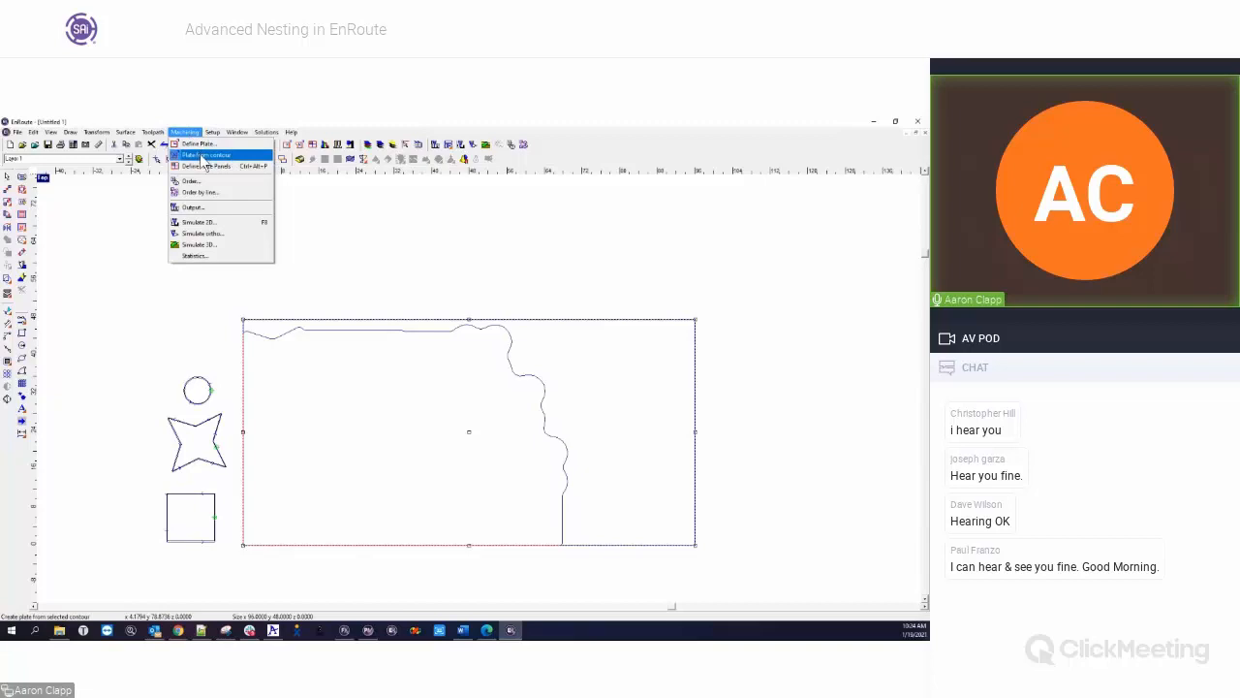
pyautogui.click(203, 156)
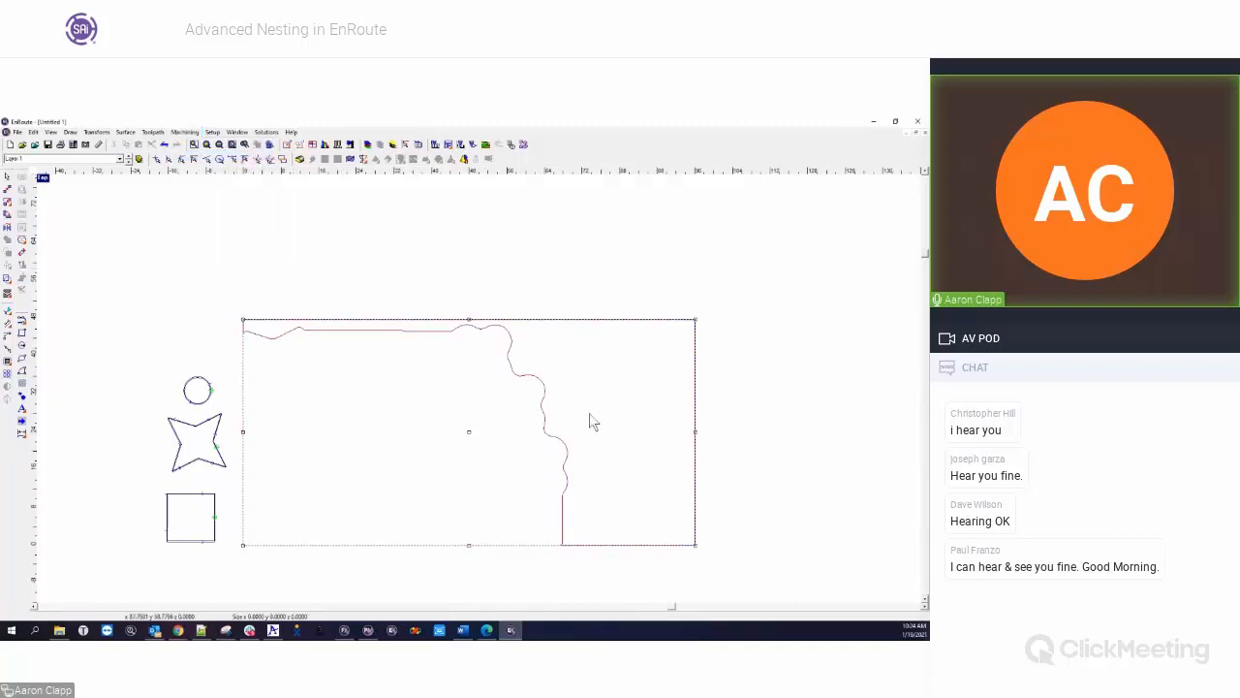
# Nest the circle, star and square on the remnant plate at quantity 5, with Multiple sheets and Create remnant disabled
pyautogui.moveTo(124, 333); pyautogui.dragTo(239, 572)
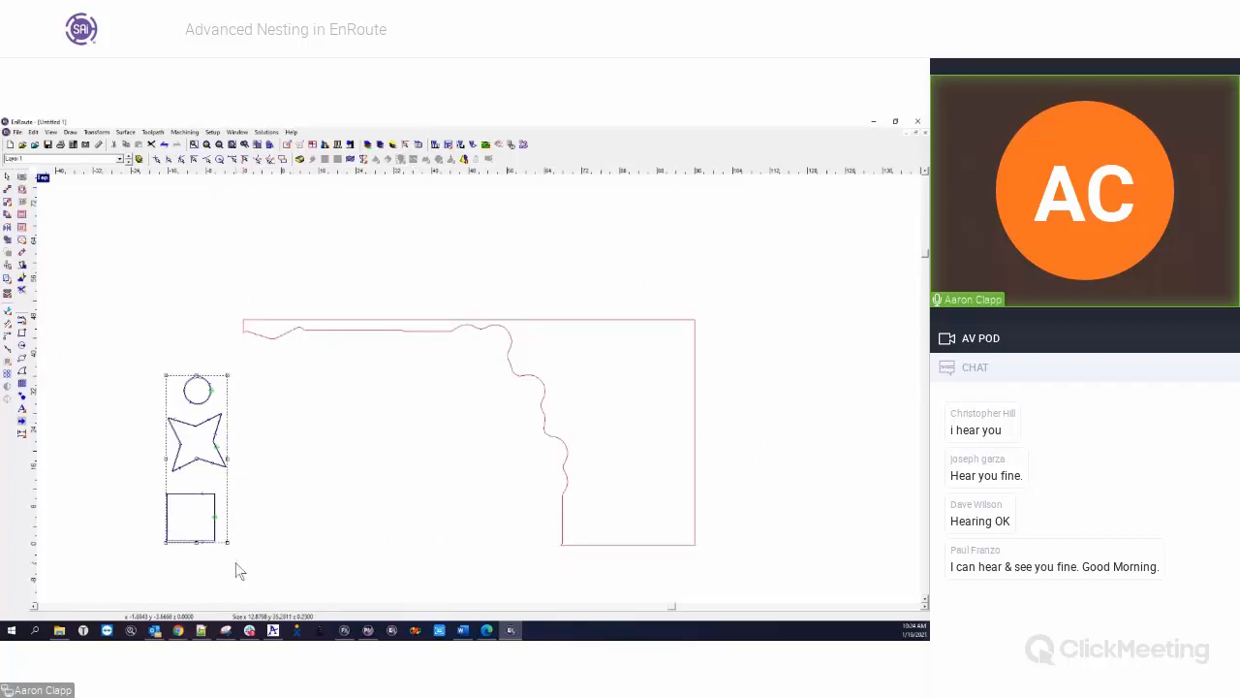
pyautogui.click(9, 295)
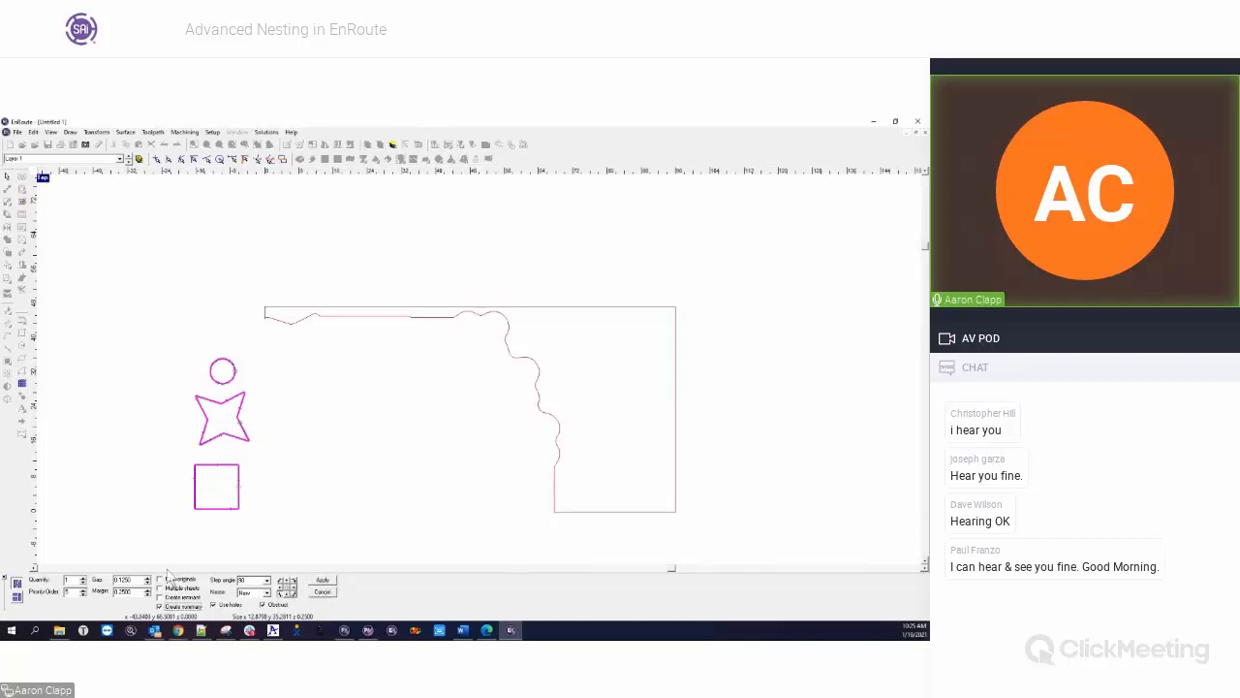
pyautogui.click(321, 580)
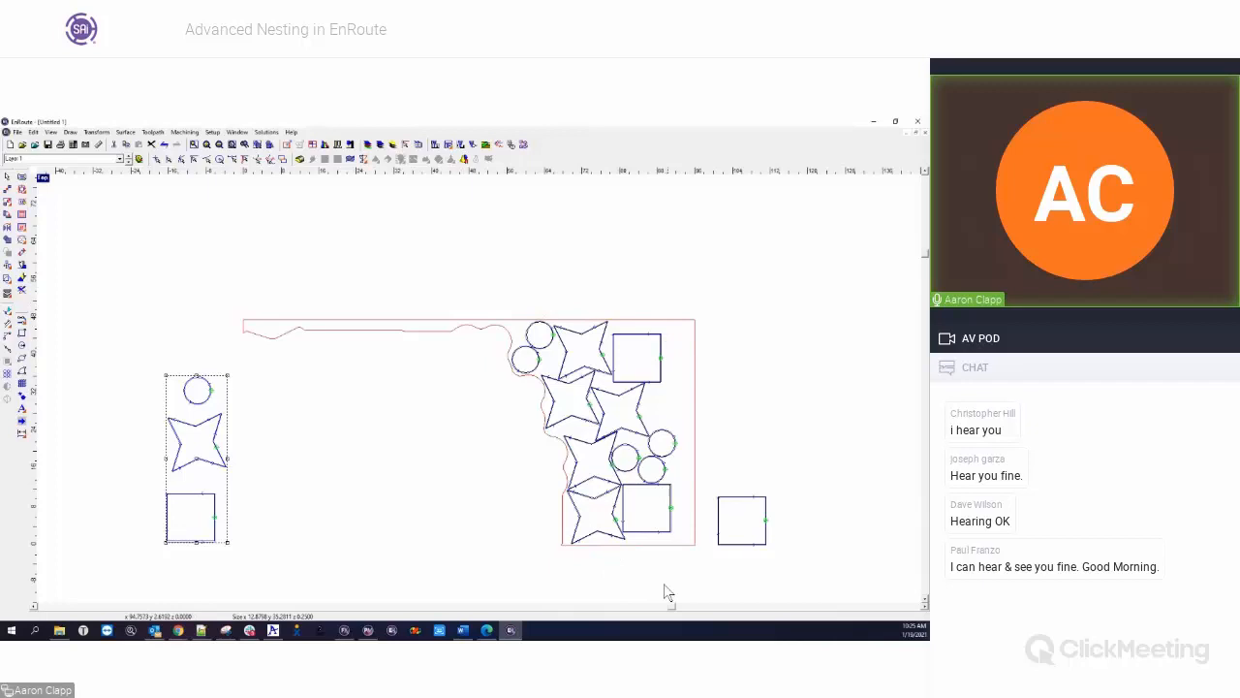
# Delete the nested copies on and beside the remnant plate, keeping the original circle, star and square
pyautogui.click(502, 500)
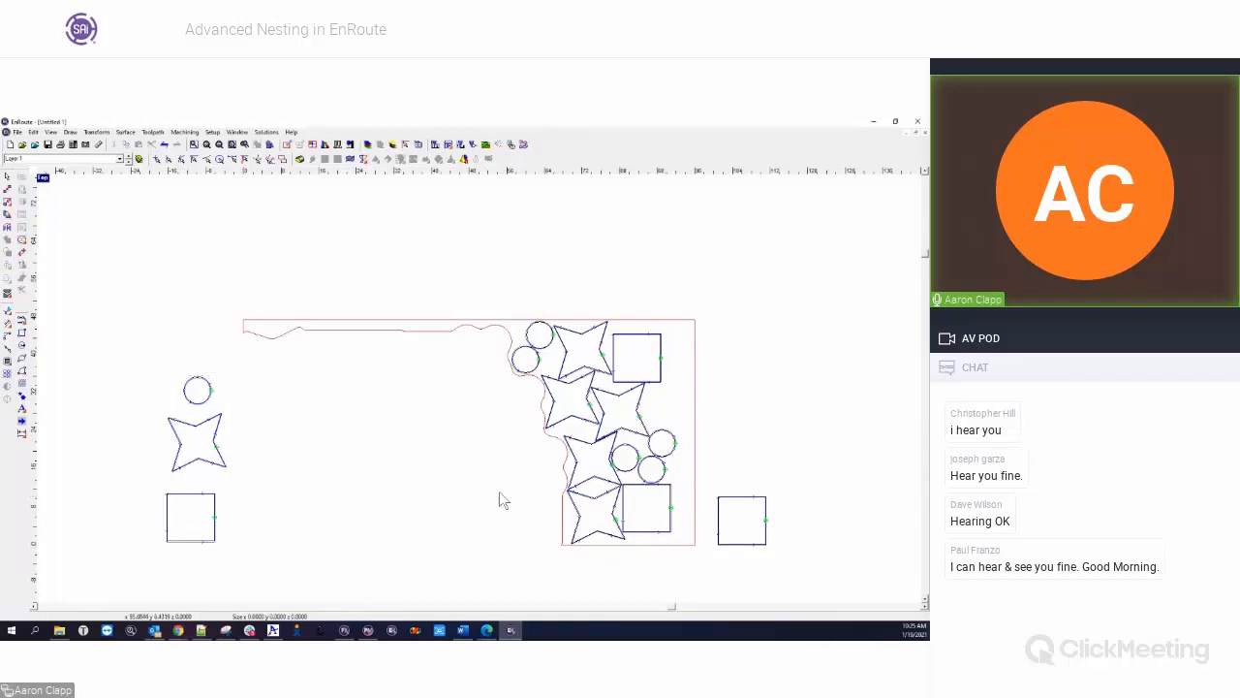
pyautogui.moveTo(483, 264); pyautogui.dragTo(812, 571)
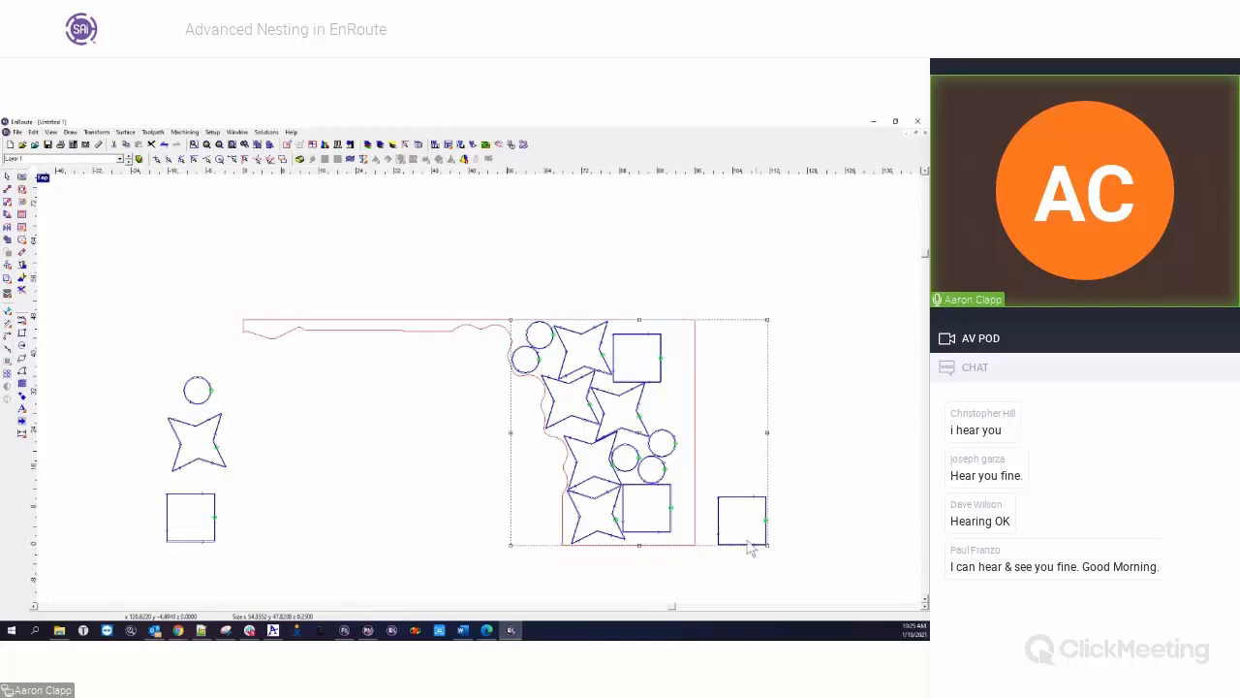
pyautogui.press('Delete')
pyautogui.moveTo(153, 351); pyautogui.dragTo(277, 568)
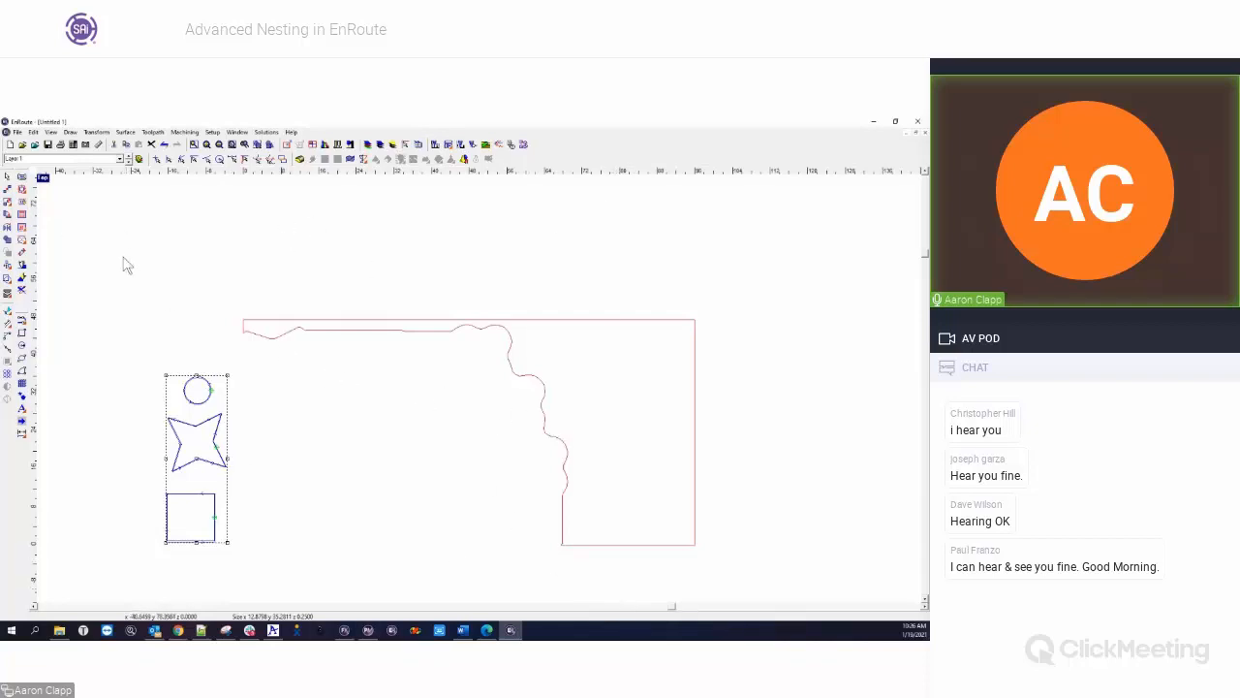
pyautogui.click(10, 298)
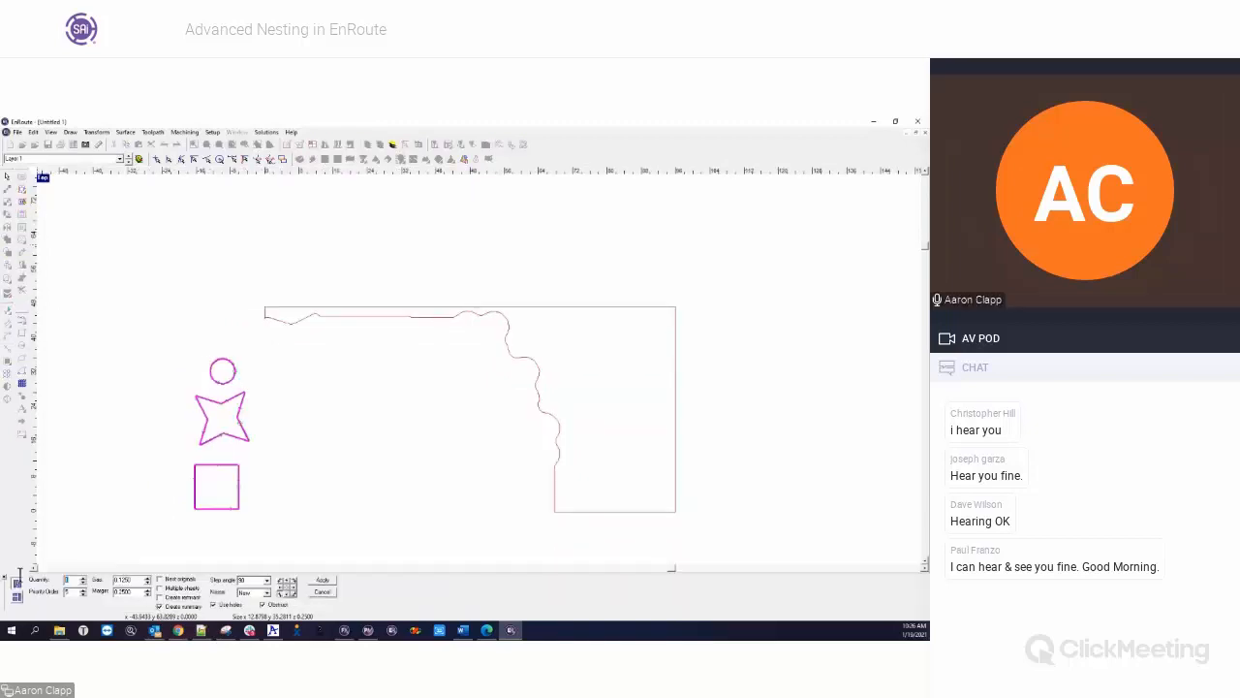
pyautogui.click(327, 589)
# Copy the circle, star and square into a new drawing that uses the default rectangular plate
pyautogui.click(145, 373)
pyautogui.moveTo(145, 373); pyautogui.dragTo(289, 549)
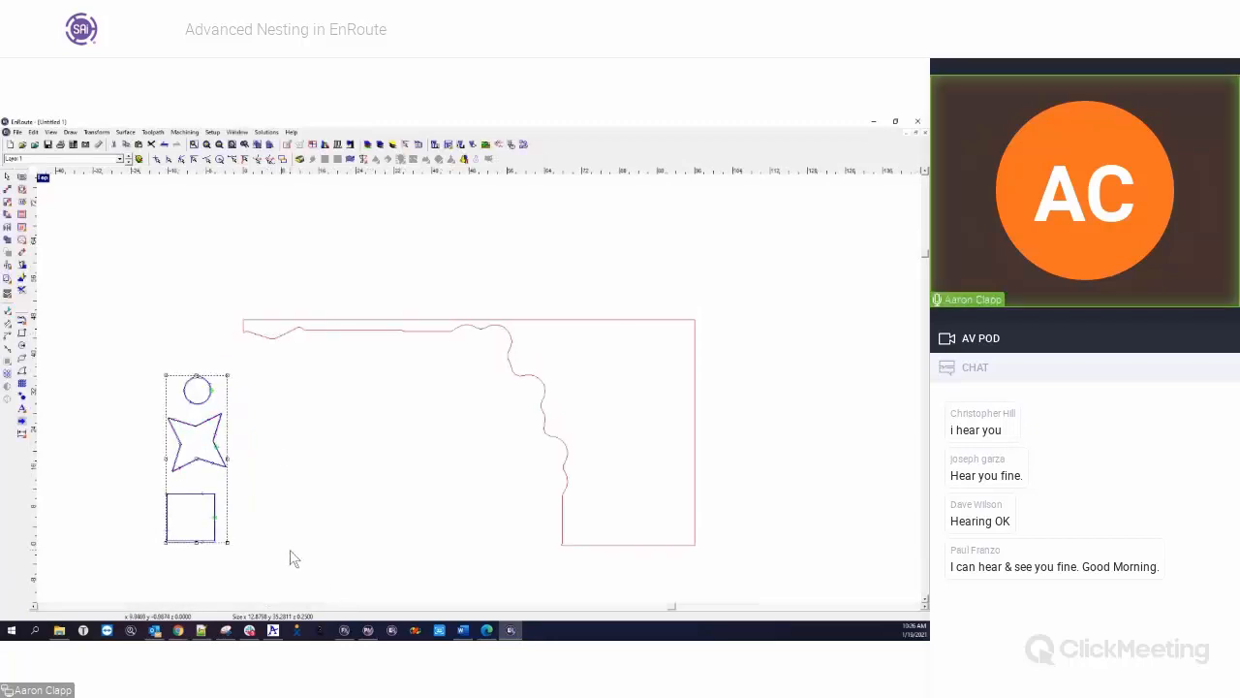
pyautogui.click(9, 145)
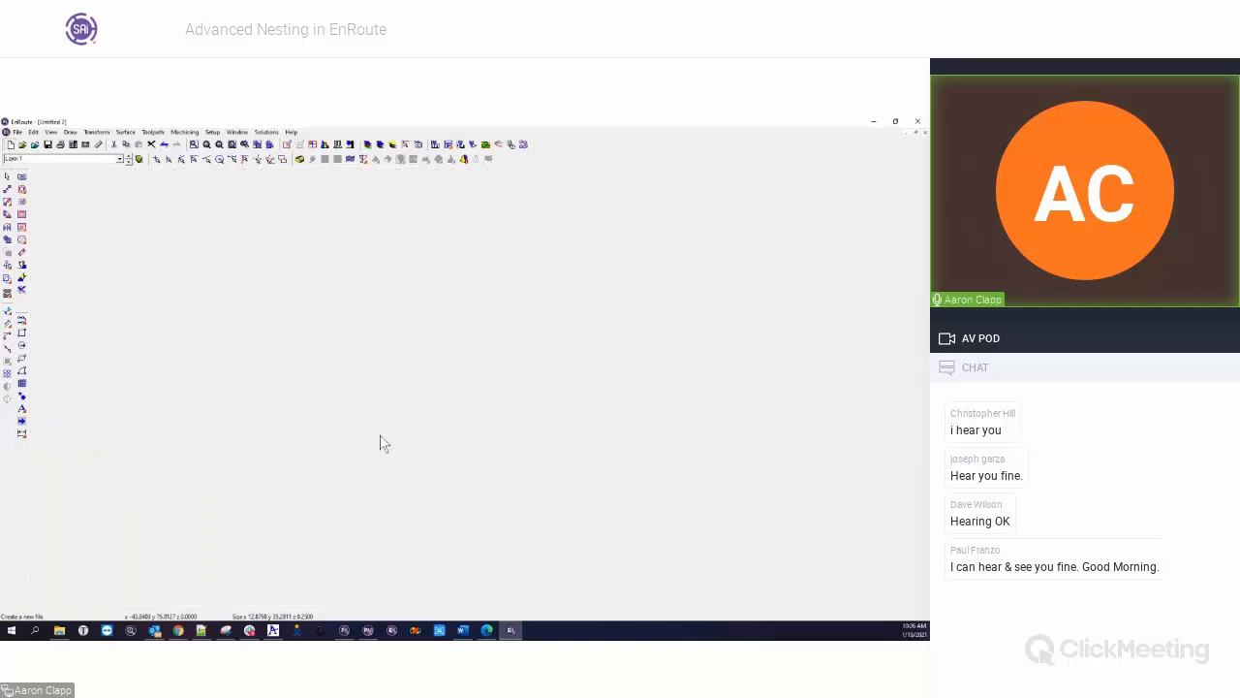
pyautogui.click(580, 304)
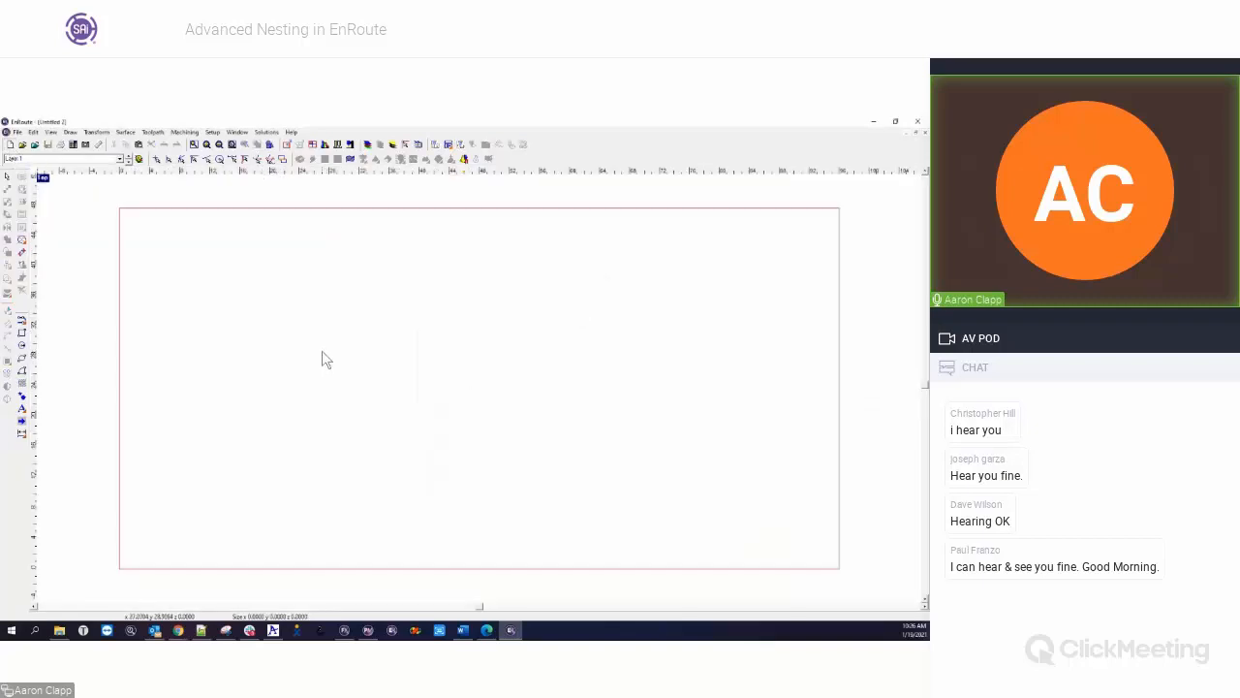
pyautogui.hotkey('ctrl', 'v')
pyautogui.scroll(-4, 394, 442)
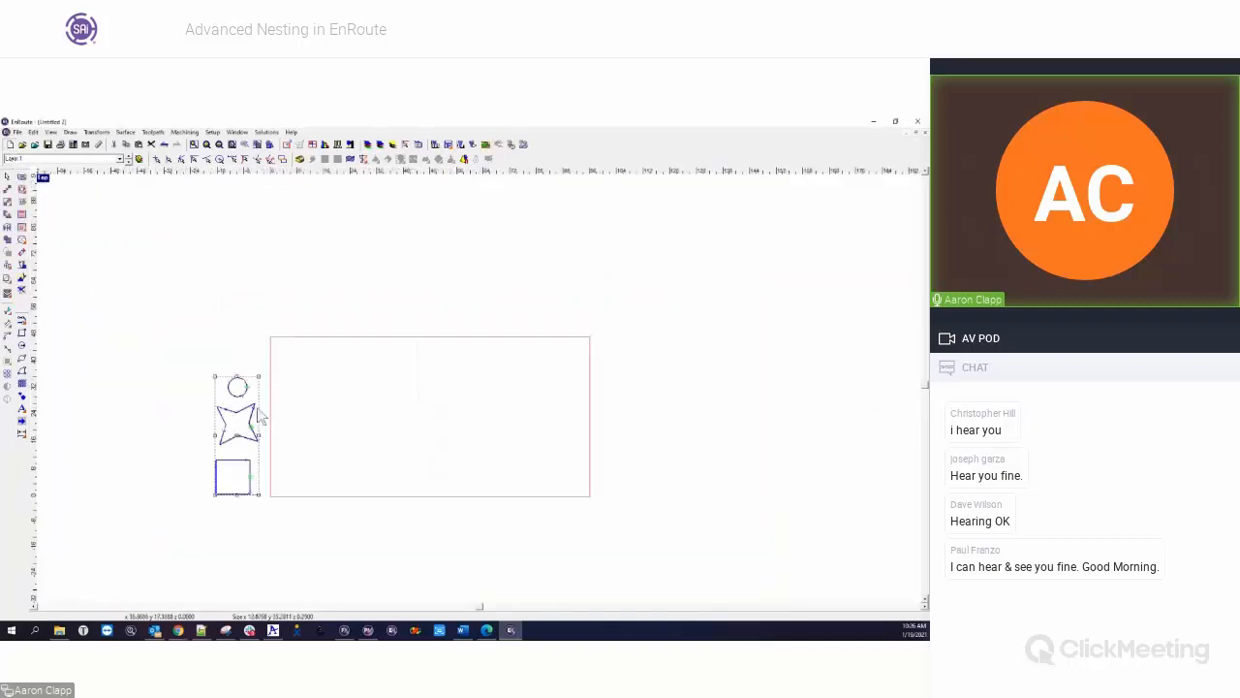
# Nest the pasted circle, star and square at quantity 50 and step angle 90 with Multiple sheets and Create summary enabled
pyautogui.click(8, 292)
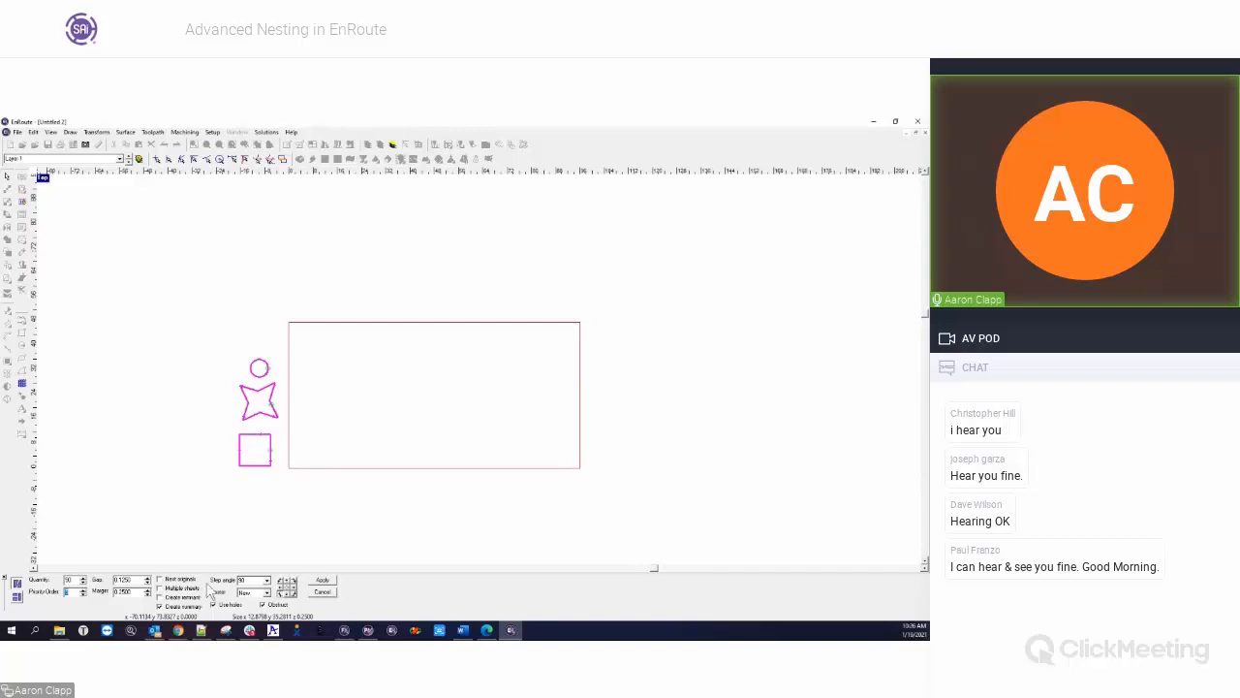
pyautogui.click(173, 588)
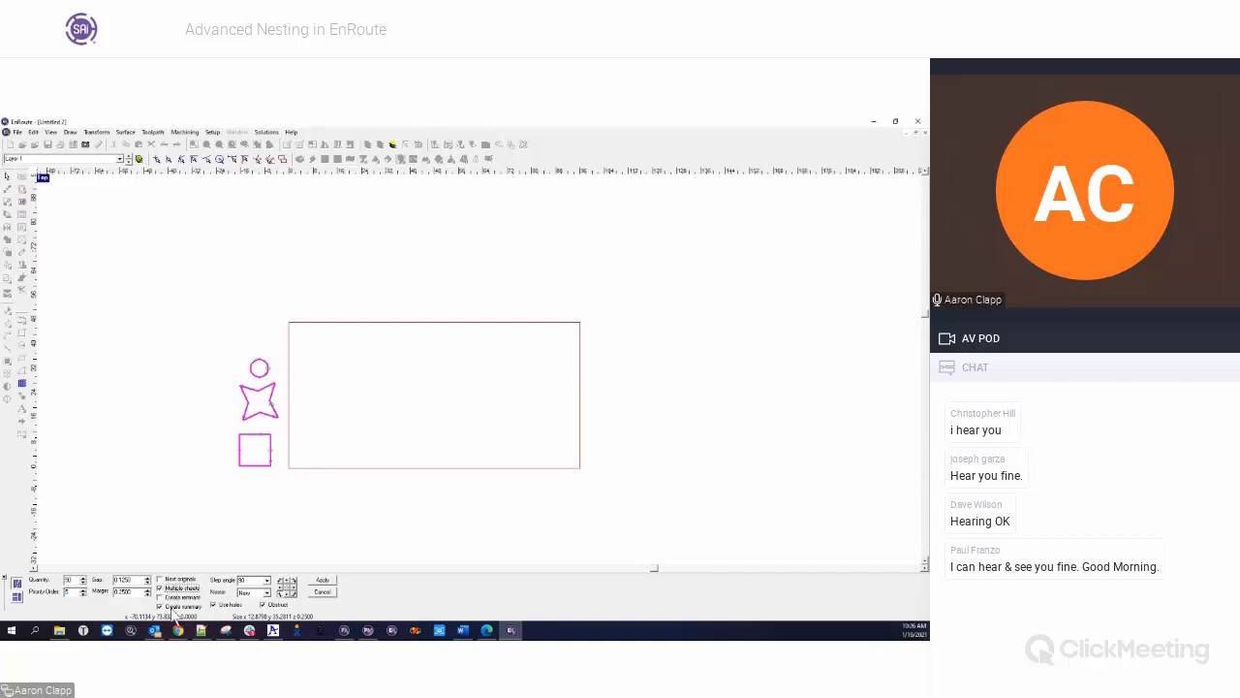
pyautogui.click(321, 580)
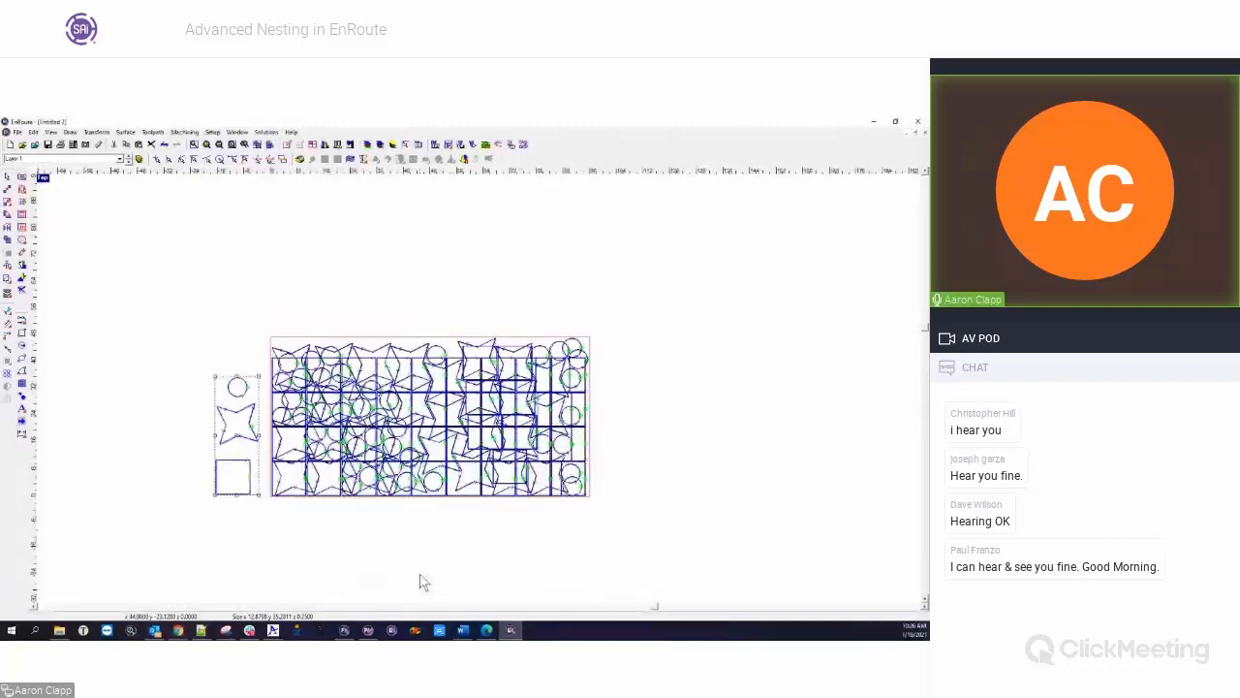
# Check the list of nested layers, and open the nest report with its window moved fully into view
pyautogui.click(120, 160)
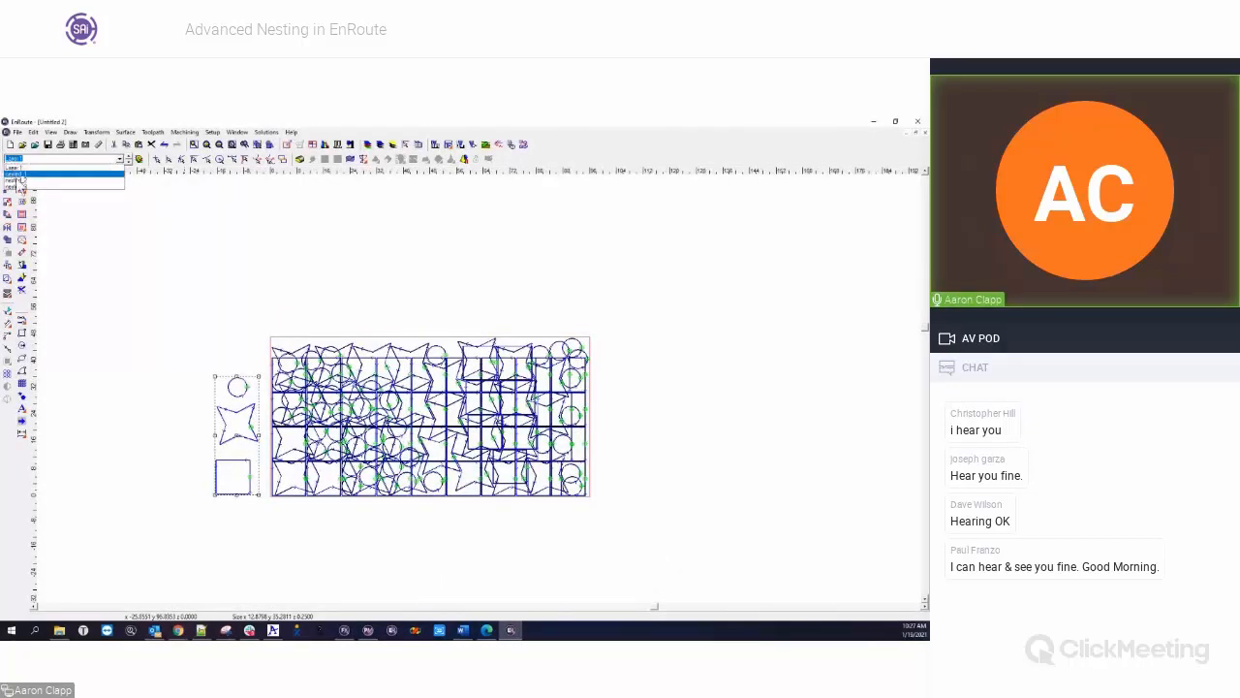
pyautogui.click(37, 176)
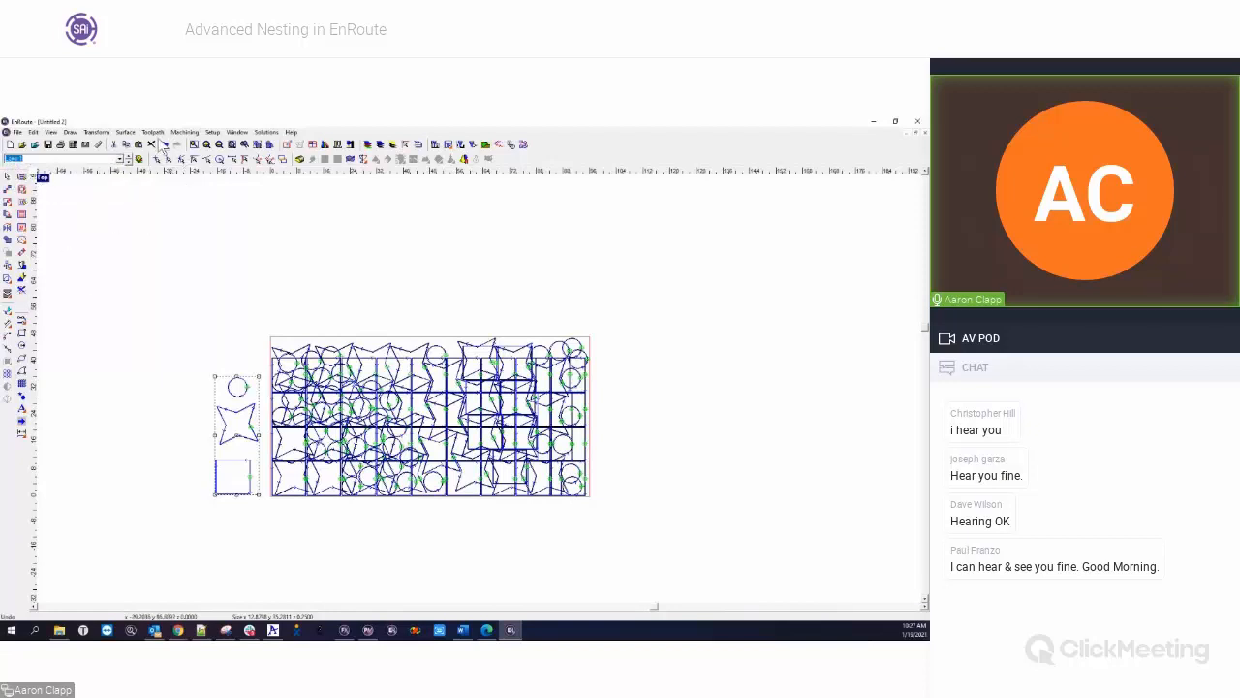
pyautogui.click(96, 132)
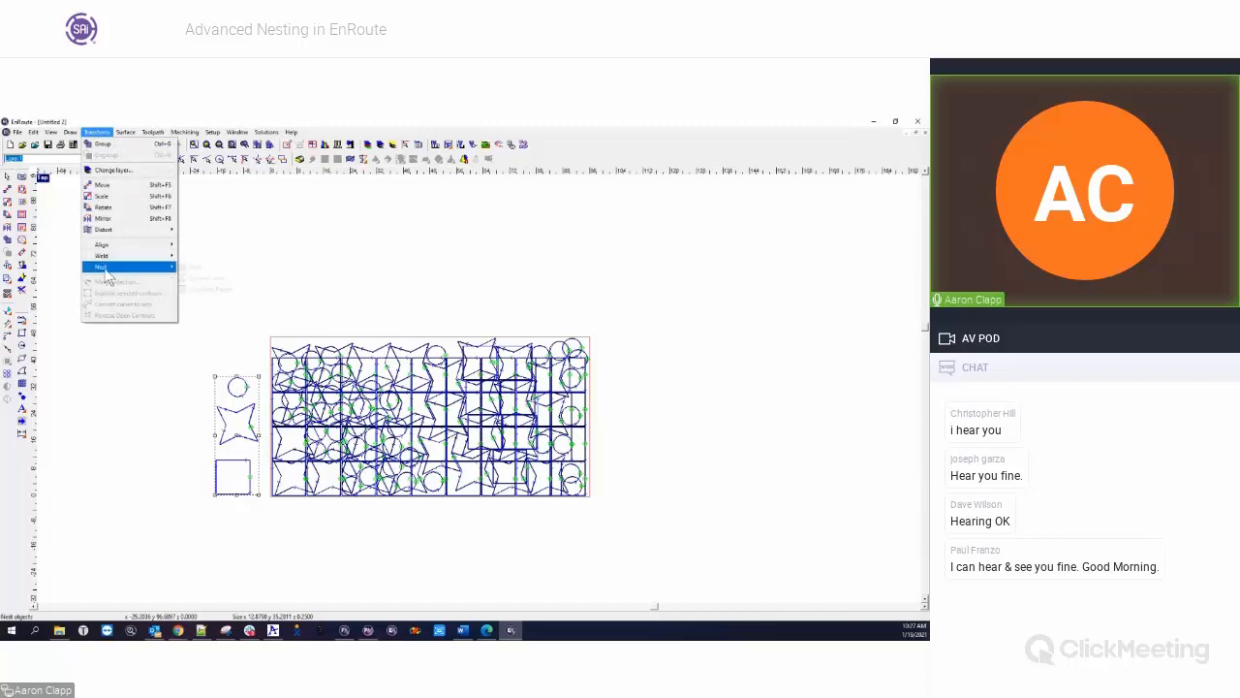
pyautogui.moveTo(145, 267)
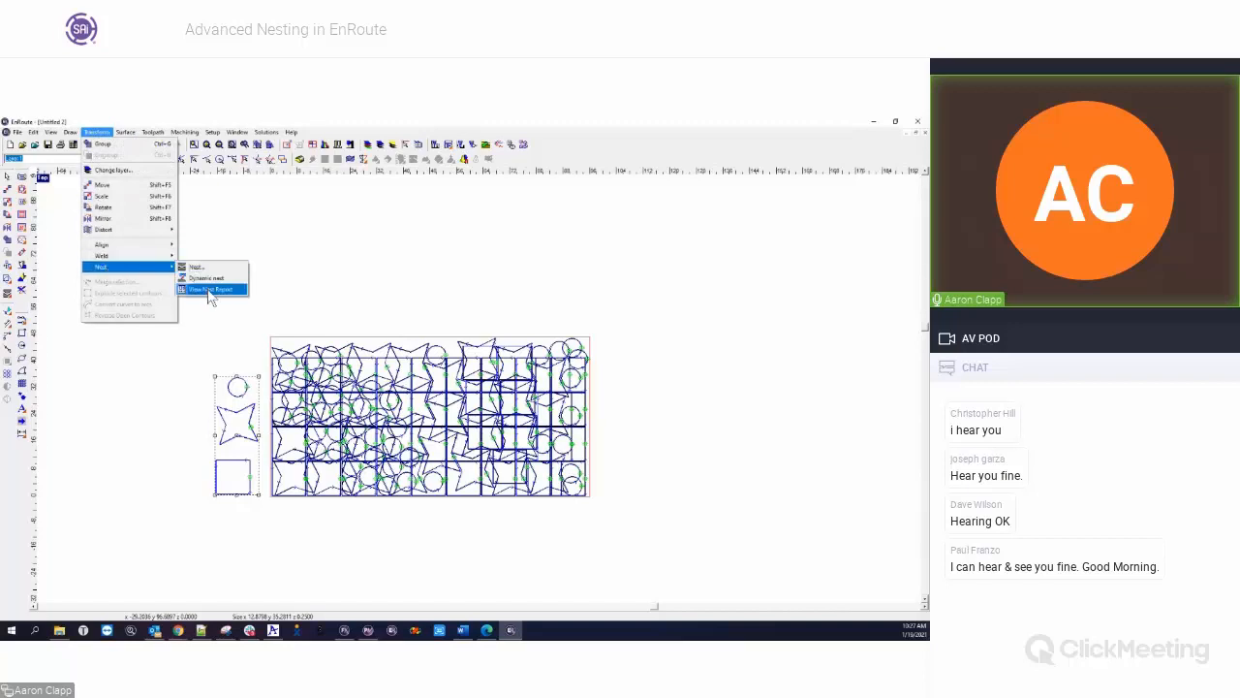
pyautogui.click(212, 291)
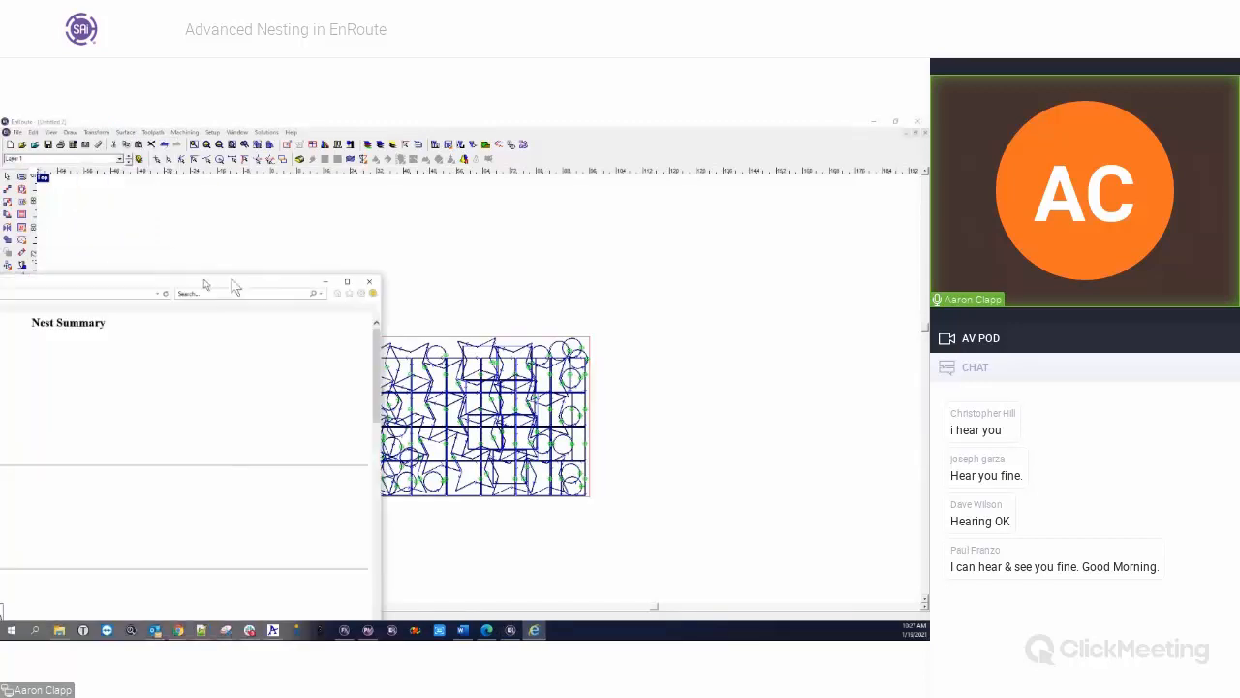
pyautogui.moveTo(477, 232); pyautogui.dragTo(575, 138)
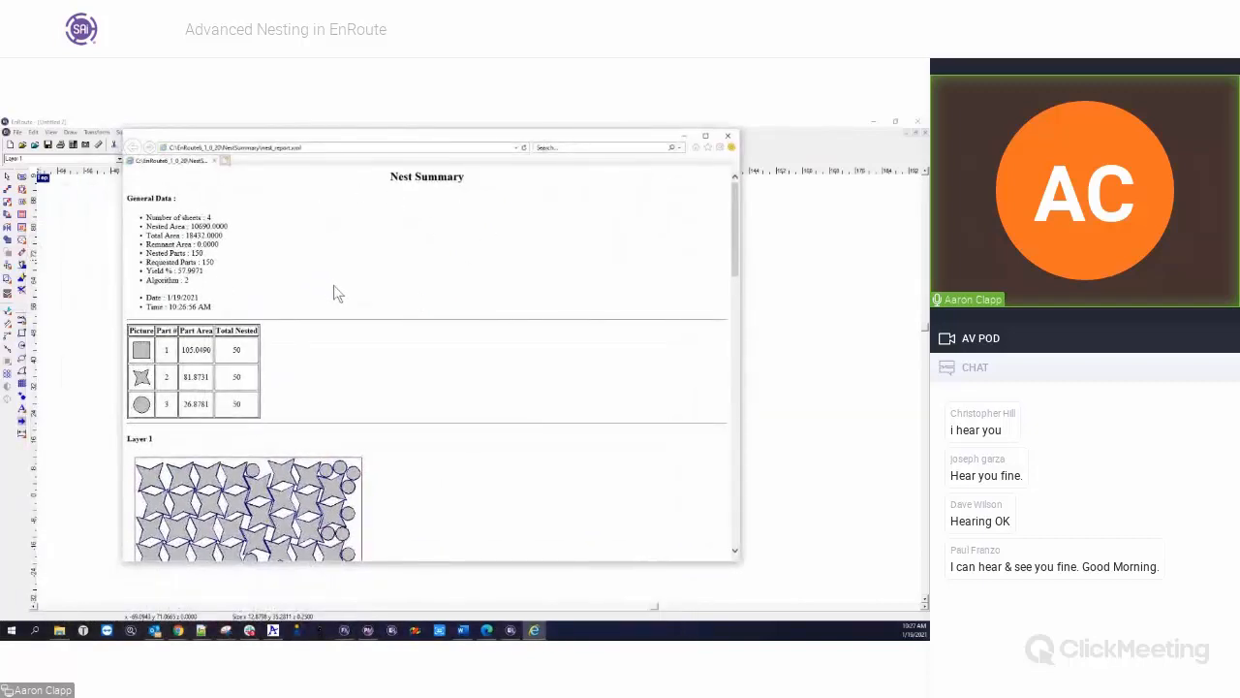
# Examine the Nest Summary's general data and the layout, yield and part quantities of each sheet from Layer 1 to nested_3
pyautogui.scroll(-1, 342, 302)
pyautogui.scroll(-9, 450, 312)
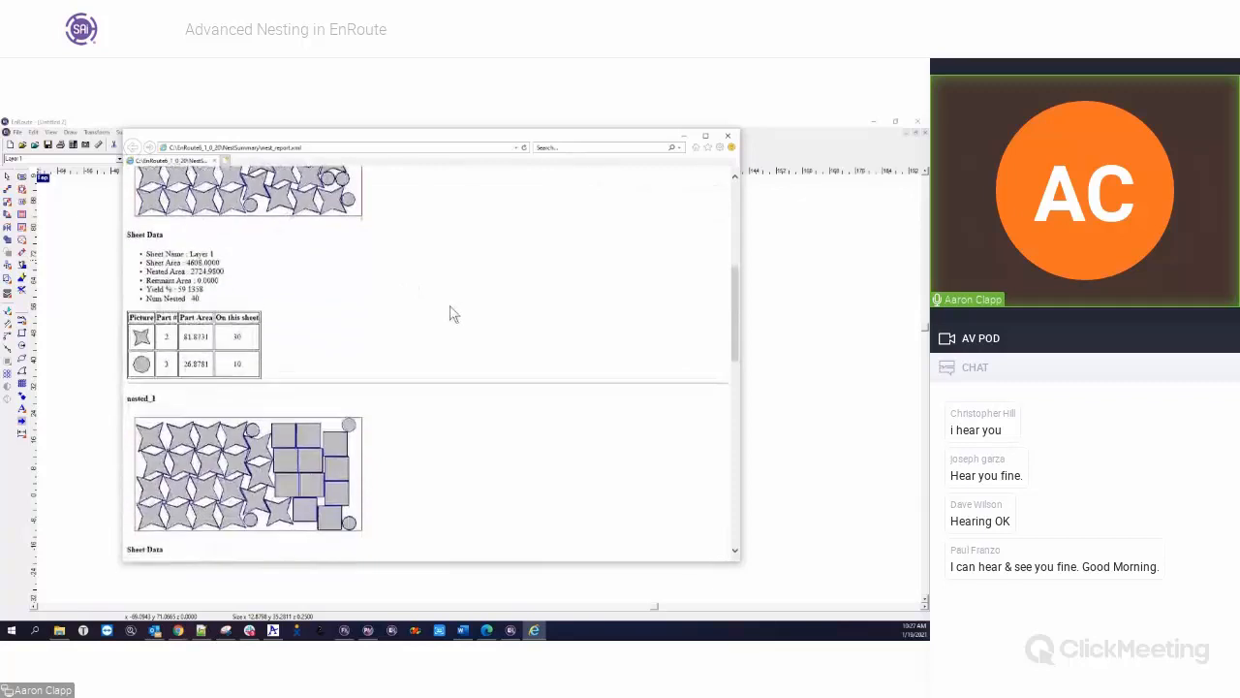
pyautogui.scroll(-1, 451, 313)
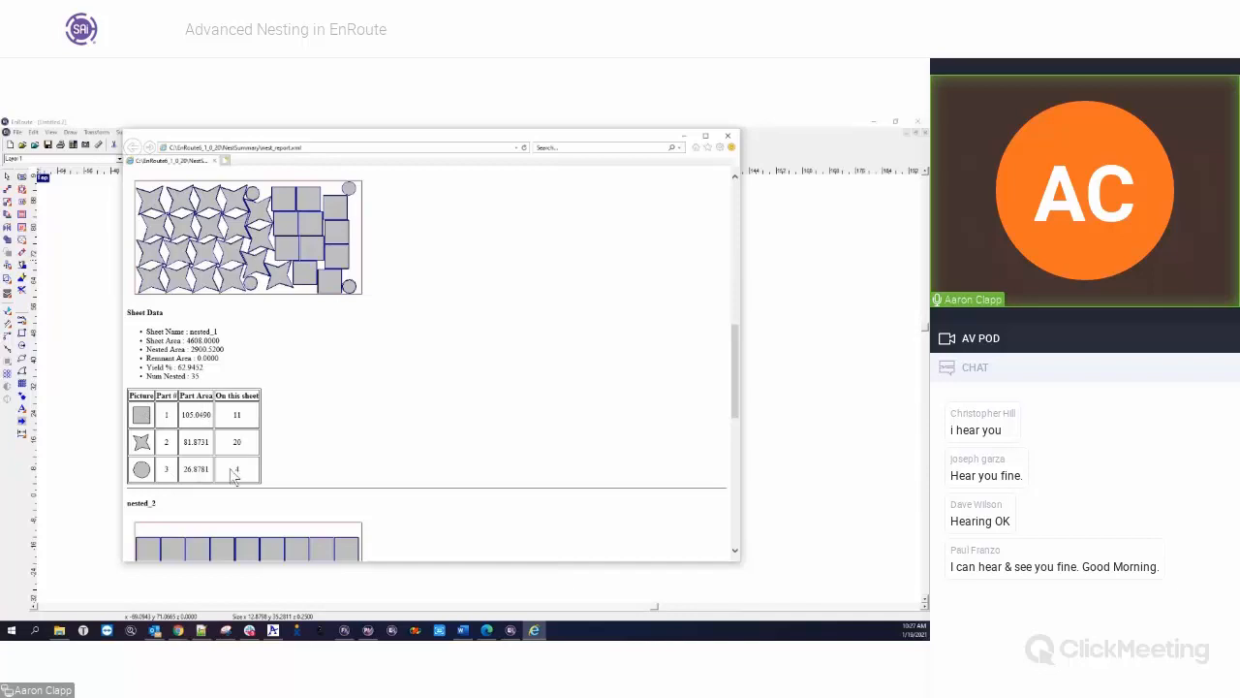
pyautogui.scroll(-3, 435, 423)
pyautogui.scroll(15, 427, 426)
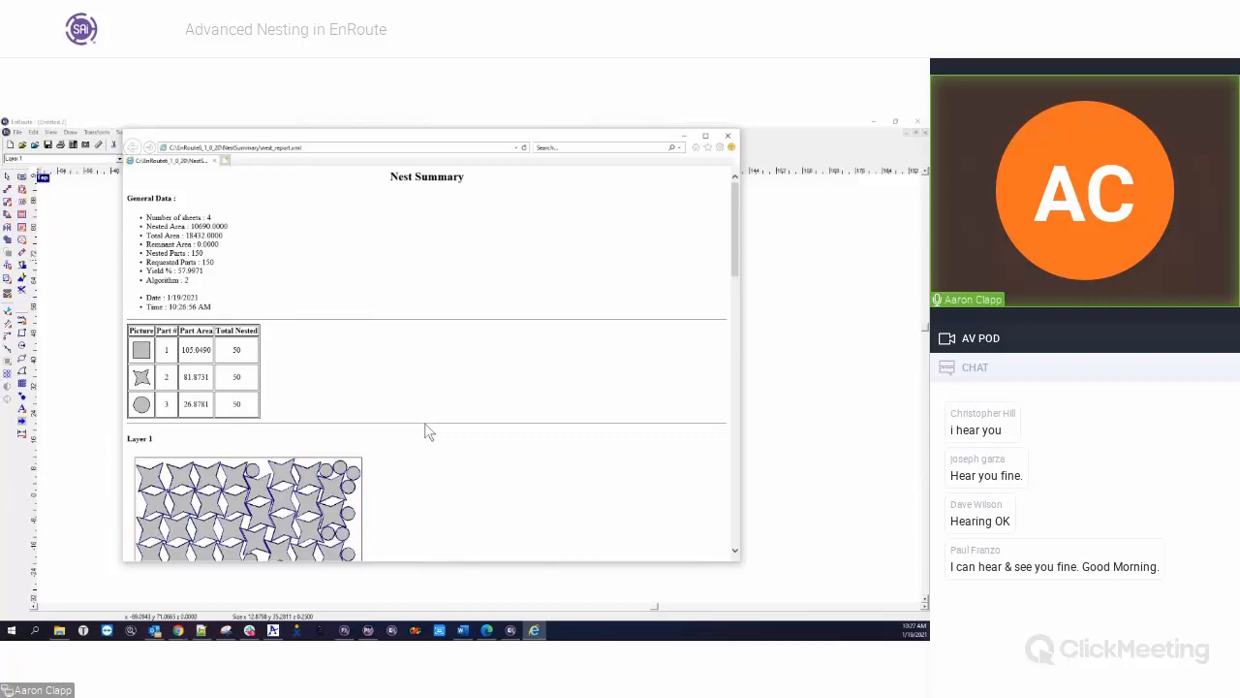
pyautogui.scroll(-1, 425, 423)
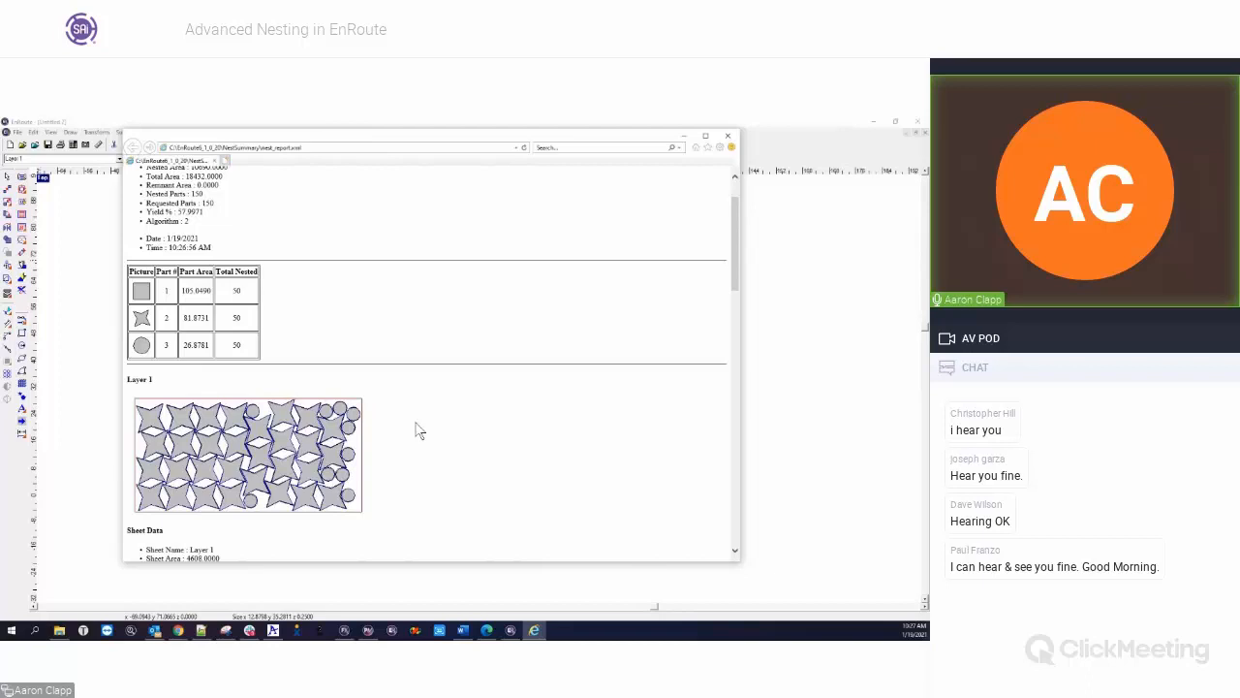
pyautogui.scroll(-6, 419, 430)
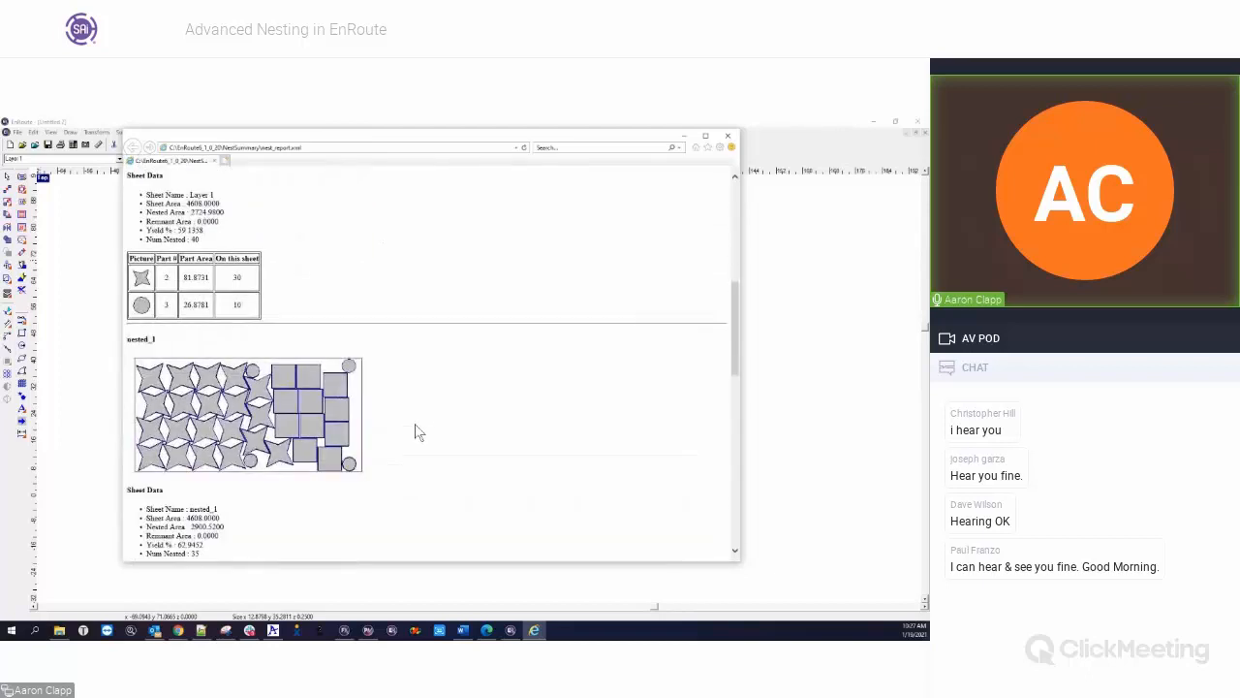
pyautogui.scroll(-13, 419, 432)
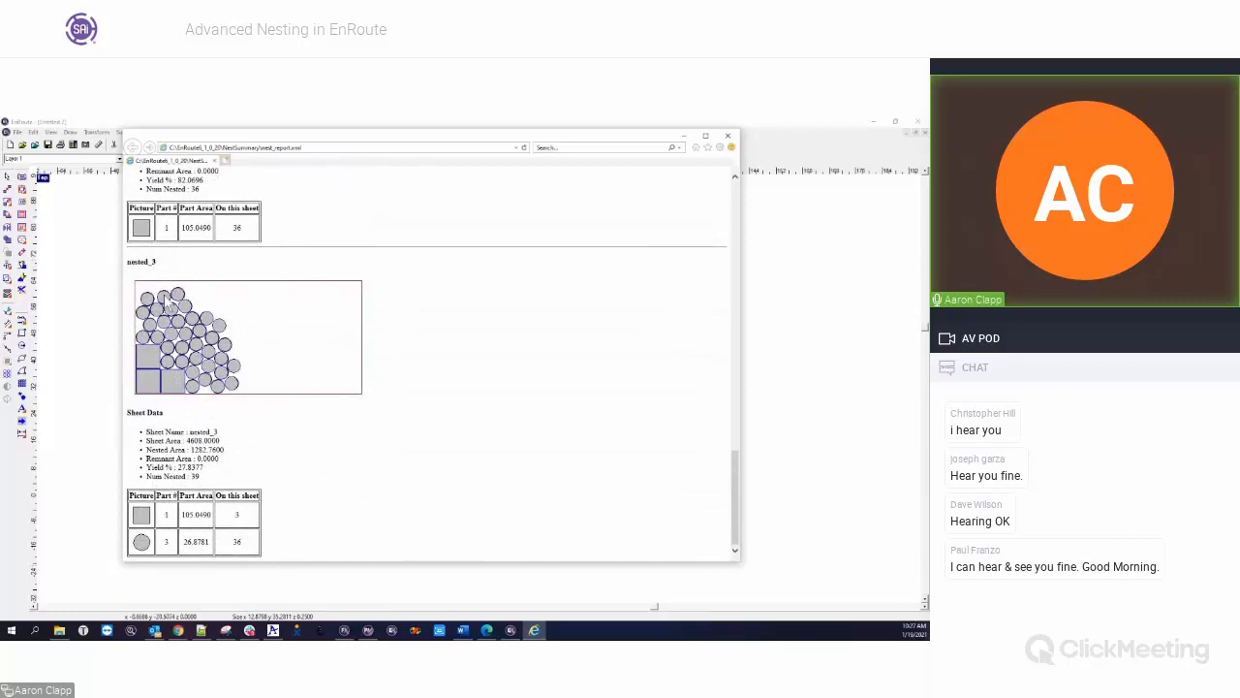
# Review the Nest Summary's general data and the sheet data for Layer 1 and nested_1, and close the report
pyautogui.scroll(12, 351, 476)
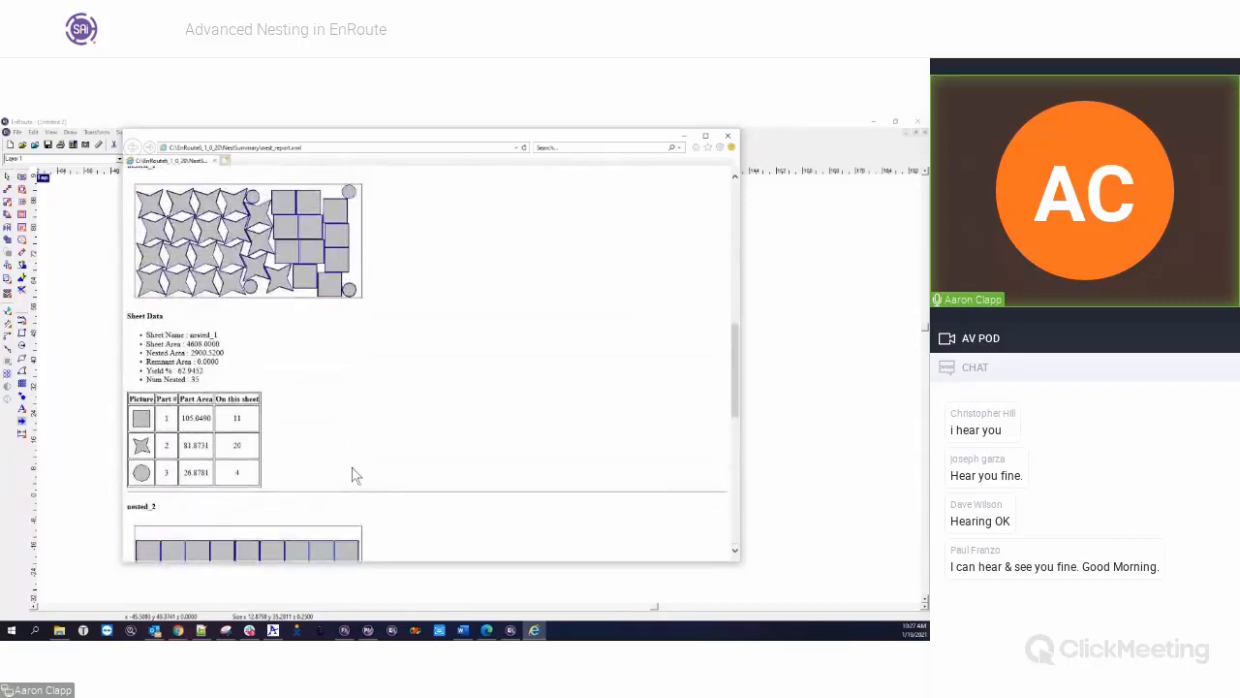
pyautogui.scroll(6, 376, 438)
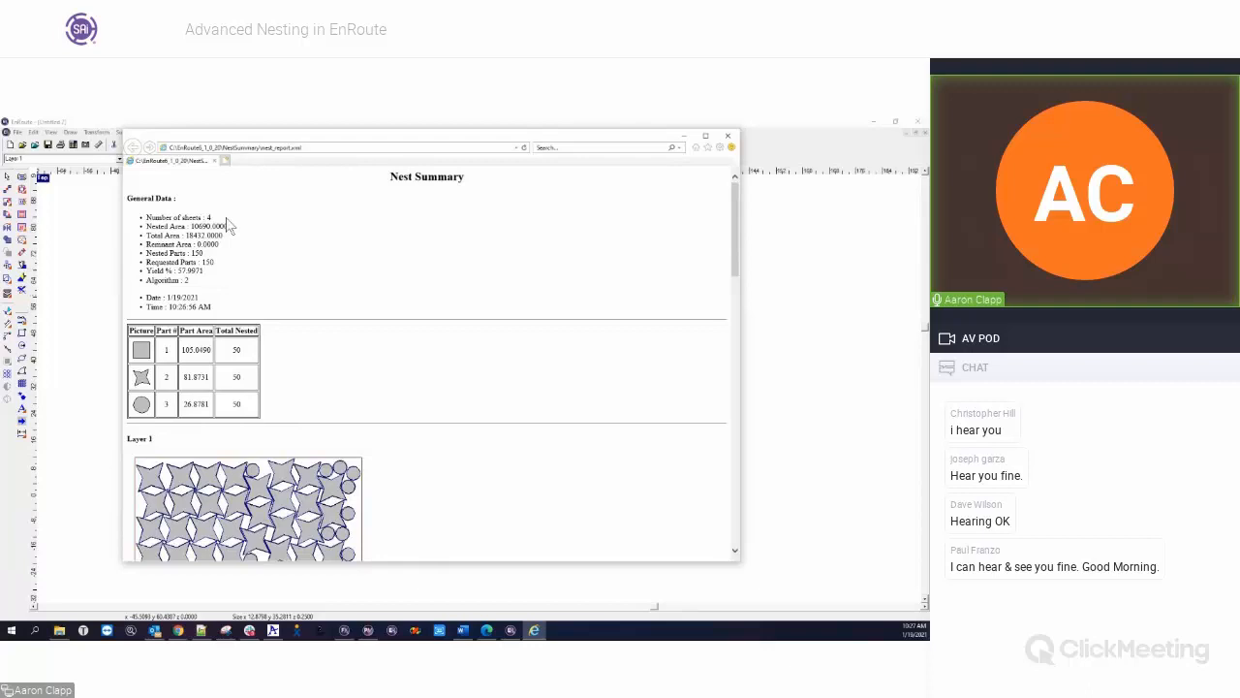
pyautogui.moveTo(177, 271); pyautogui.dragTo(204, 271)
pyautogui.scroll(-6, 415, 465)
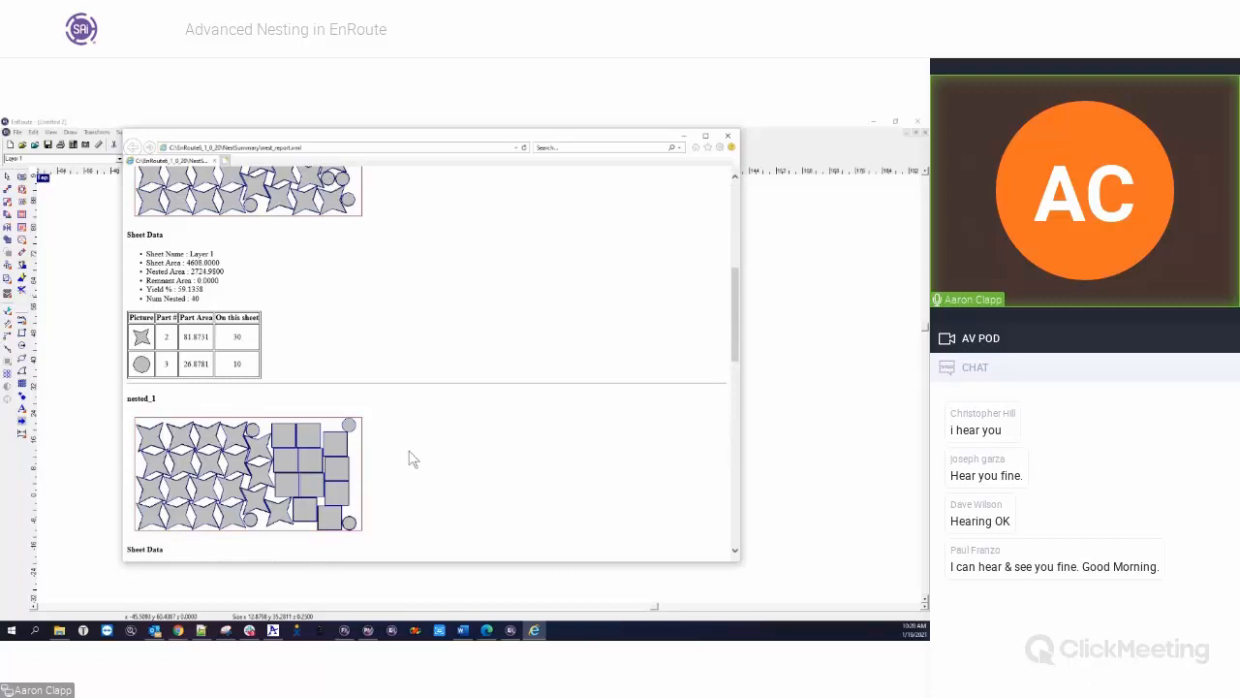
pyautogui.moveTo(507, 136)
pyautogui.mouseDown()
pyautogui.moveTo(513, 153)
pyautogui.moveTo(518, 142)
pyautogui.mouseUp()
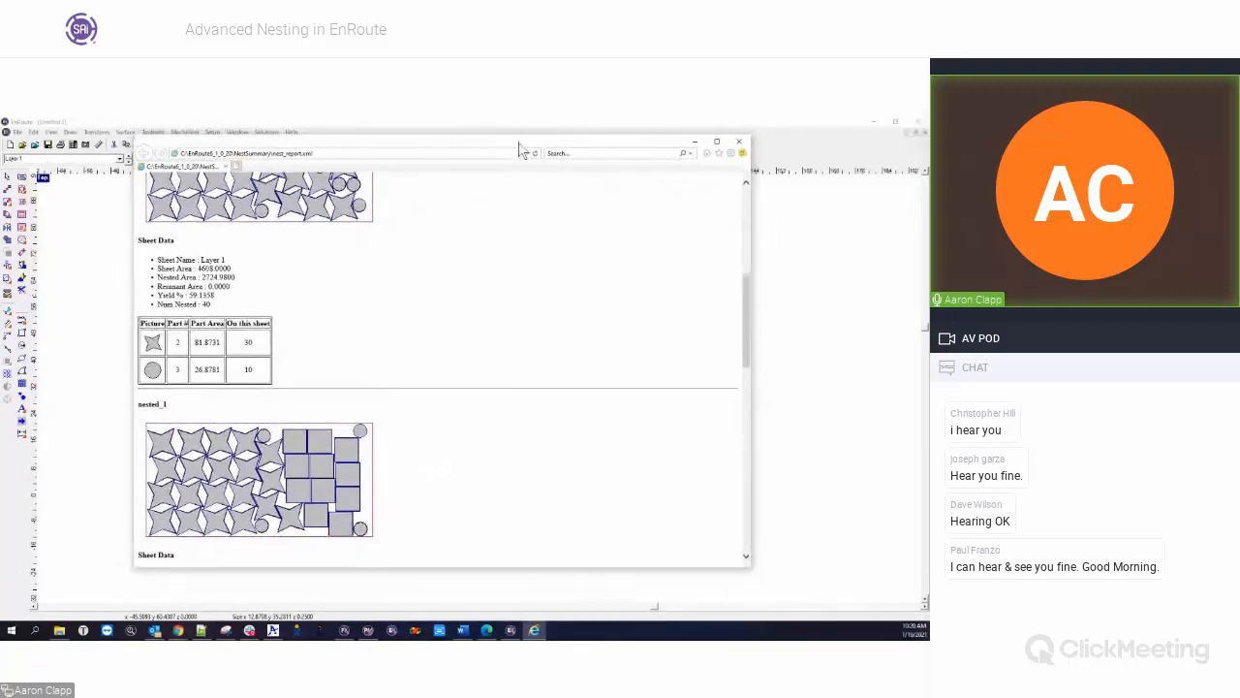
pyautogui.click(740, 143)
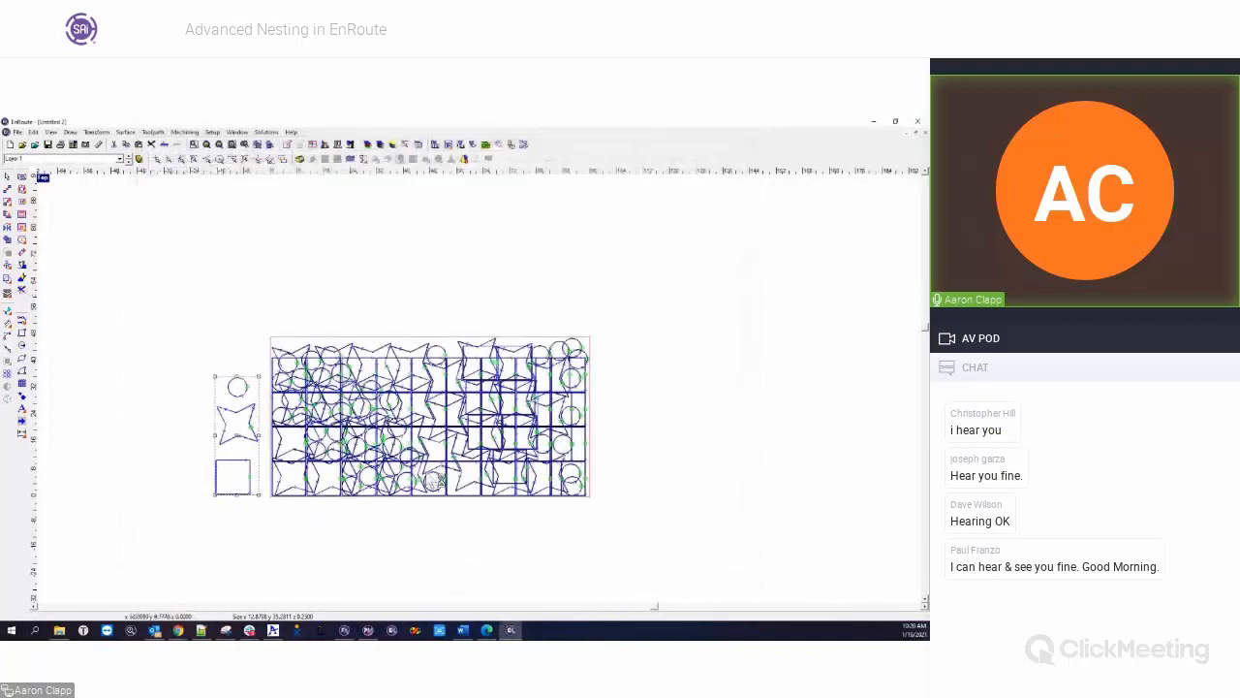
# Delete all nested copies from the plate and display the rectangular nesting settings with Allow Rotate and Create common line
pyautogui.moveTo(269, 325); pyautogui.dragTo(615, 519)
pyautogui.press('Delete')
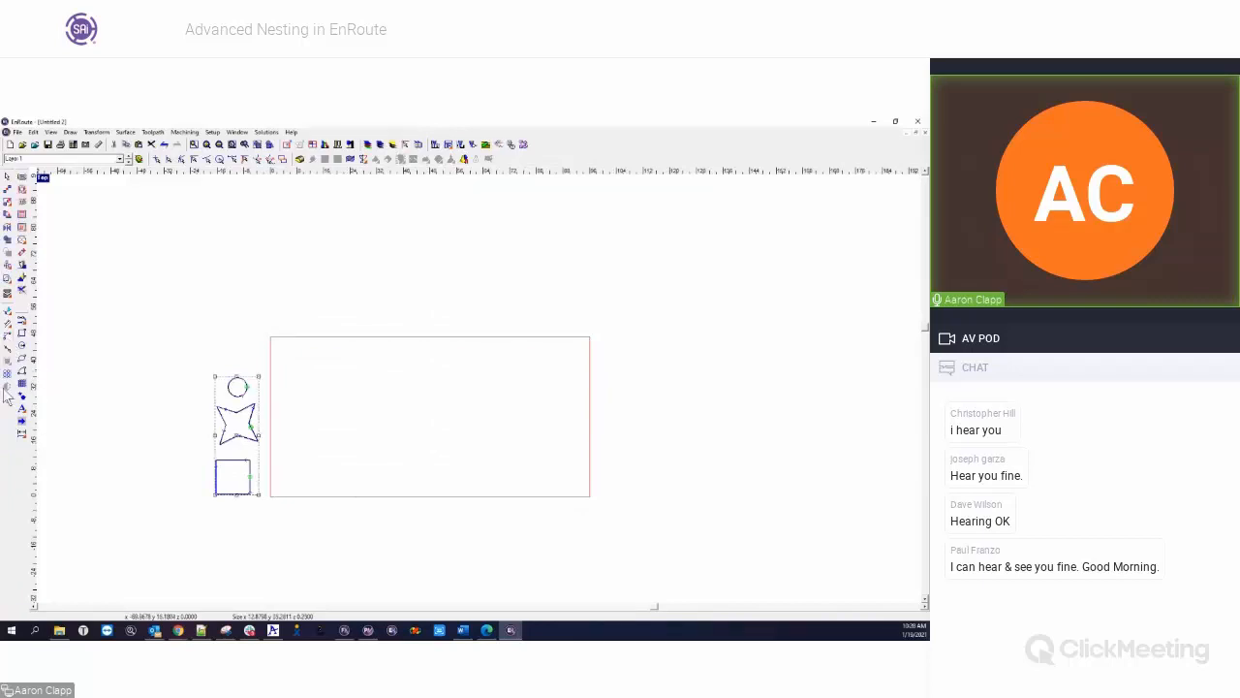
pyautogui.click(7, 296)
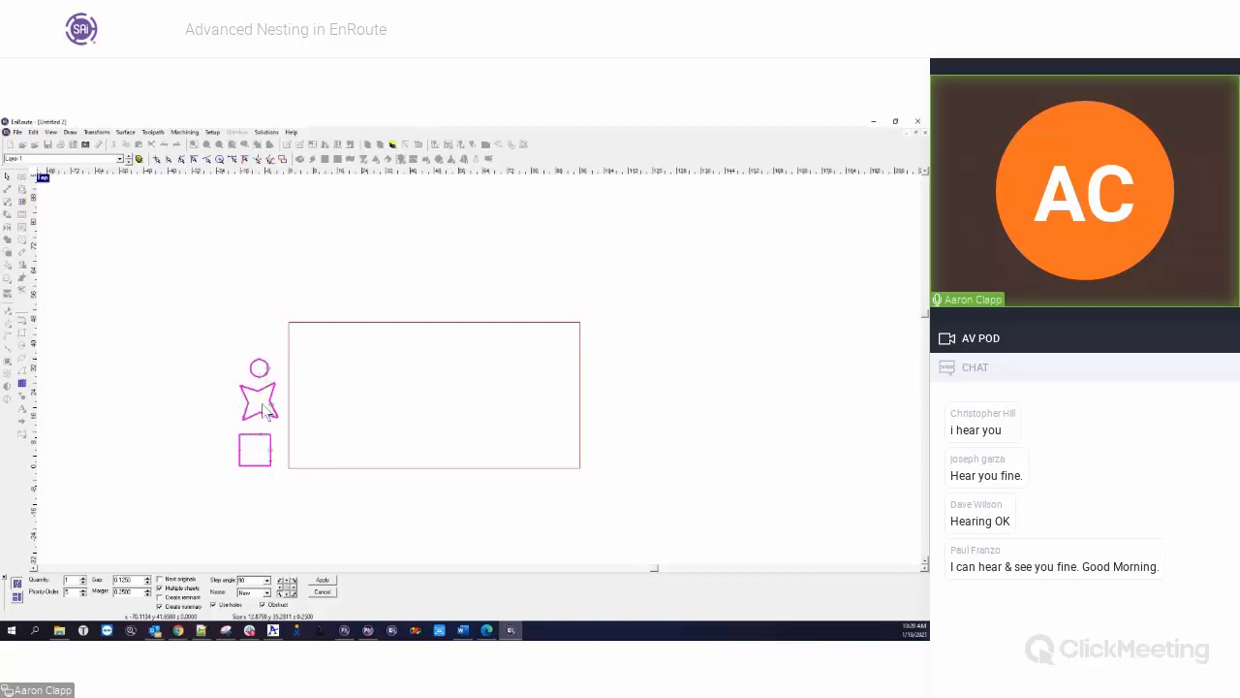
pyautogui.click(16, 597)
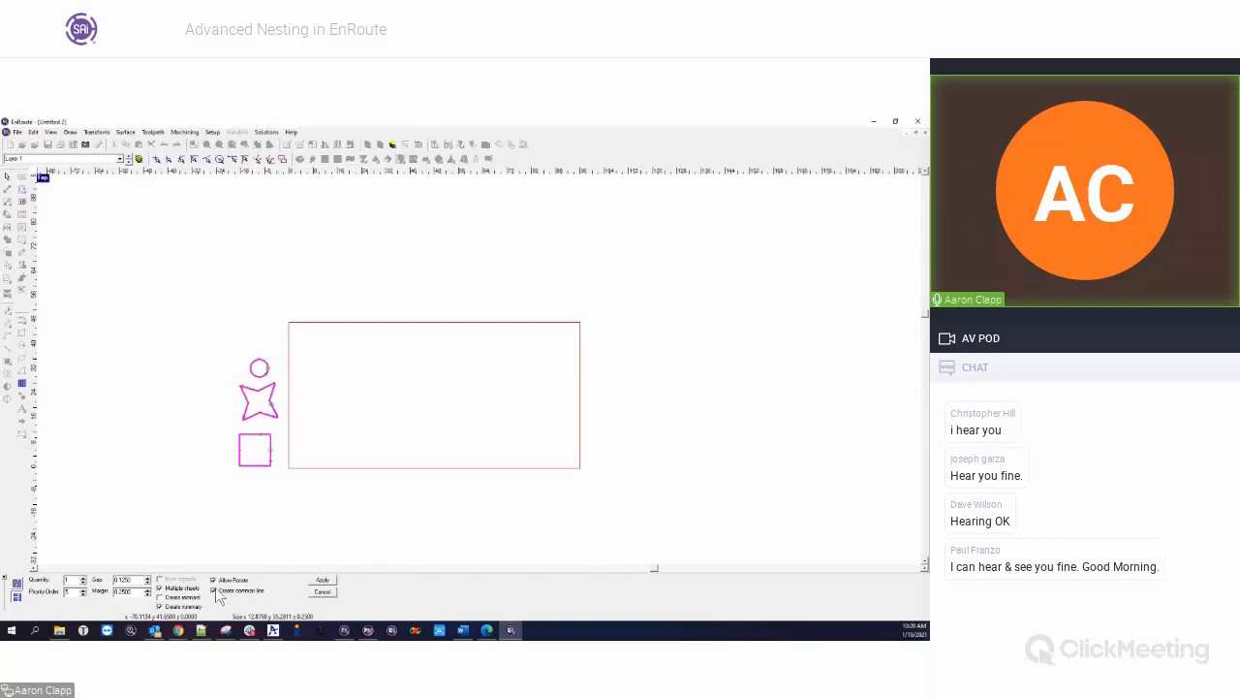
pyautogui.click(321, 581)
# Replace the circle and star beside the plate with a large toolpathed rectangle and a narrower one above the square
pyautogui.moveTo(192, 340); pyautogui.dragTo(276, 459)
pyautogui.press('Delete')
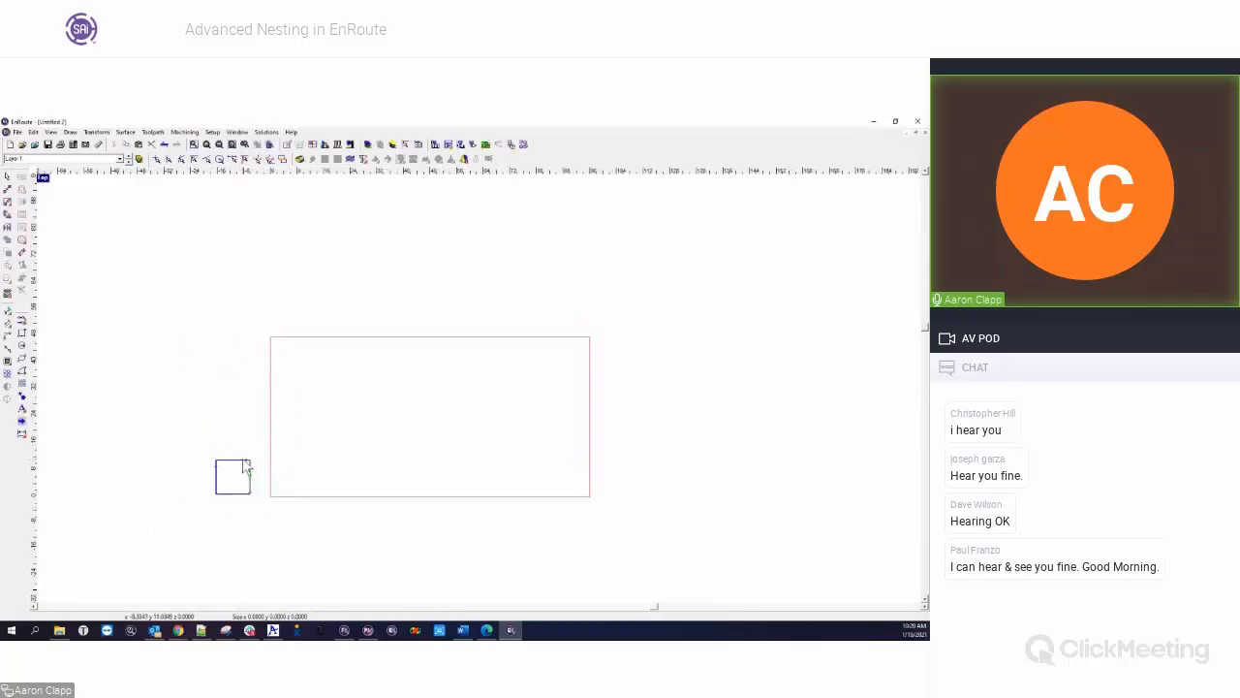
pyautogui.click(233, 479)
pyautogui.moveTo(233, 479); pyautogui.dragTo(191, 327)
pyautogui.click(113, 316)
pyautogui.moveTo(108, 291); pyautogui.dragTo(259, 529)
# Nest the three rectangular shapes with rectangular nesting, gap 0, Multiple sheets disabled, and Allow Rotate and Create common line enabled
pyautogui.click(7, 295)
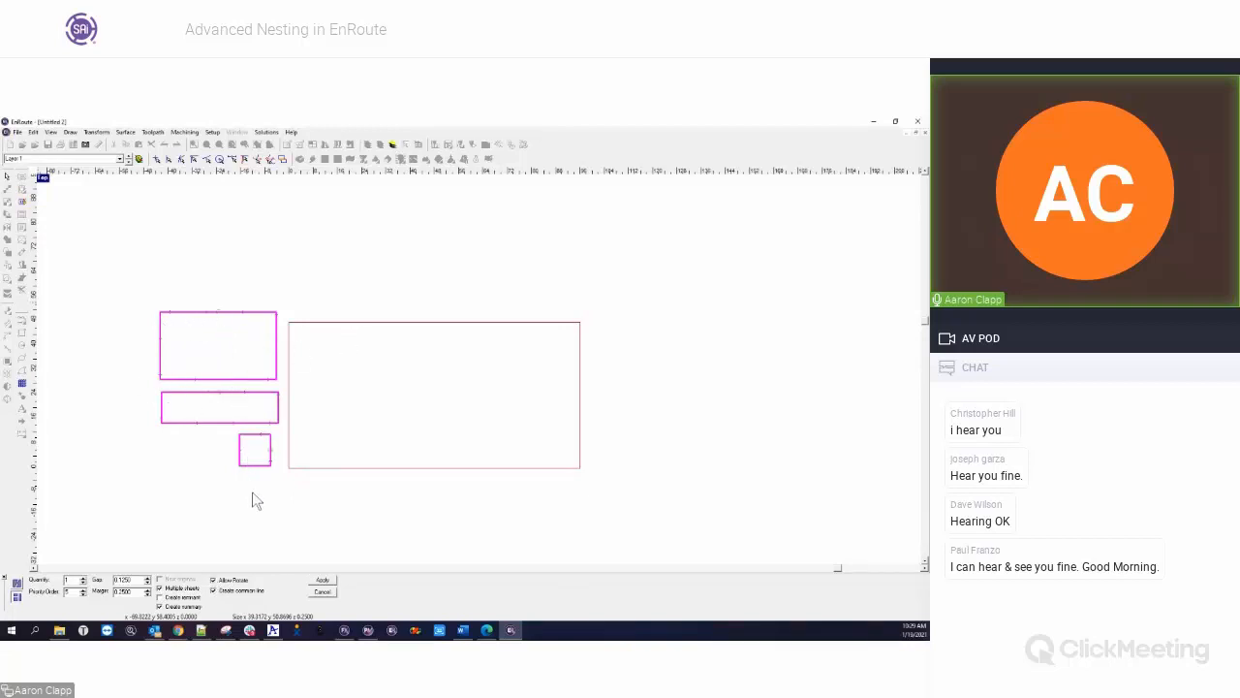
pyautogui.click(161, 588)
pyautogui.moveTo(138, 578); pyautogui.dragTo(112, 578)
pyautogui.write('0')
pyautogui.press('Tab')
pyautogui.click(70, 580)
pyautogui.click(322, 579)
pyautogui.click(259, 564)
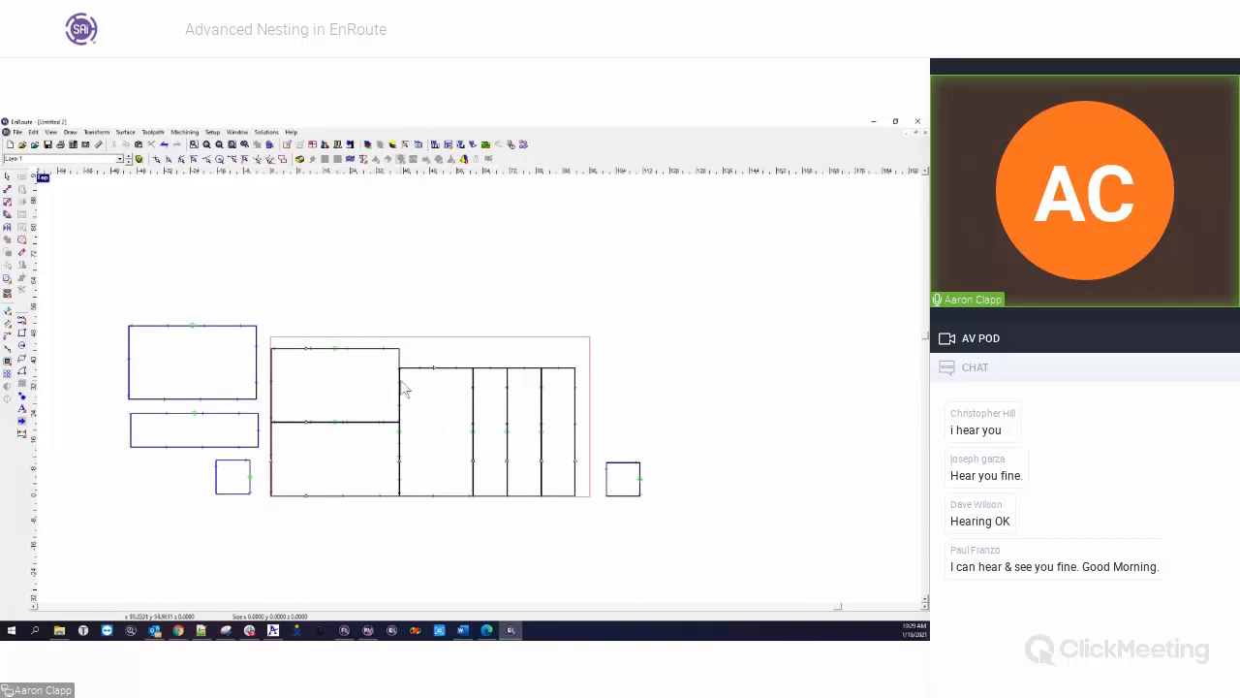
# Inspect the common-line cuts where the nested rectangles meet, and delete the square lying outside the plate
pyautogui.scroll(3, 407, 388)
pyautogui.scroll(3, 400, 361)
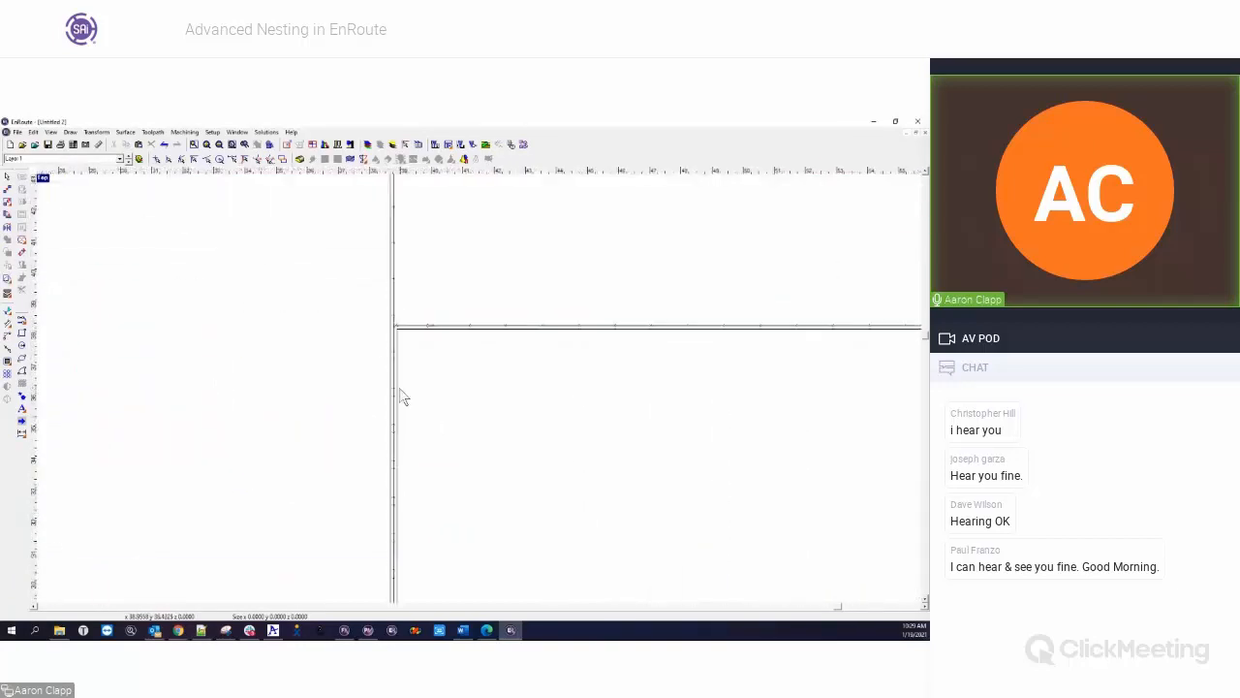
pyautogui.scroll(4, 392, 291)
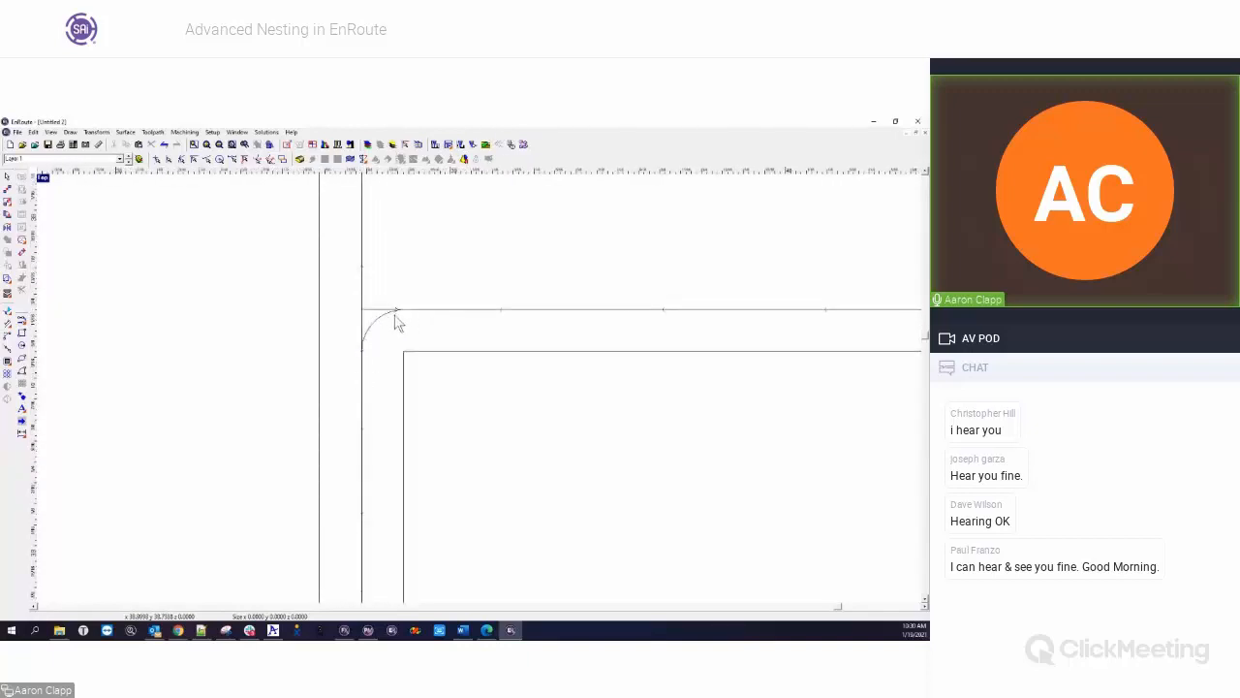
pyautogui.scroll(-5, 434, 390)
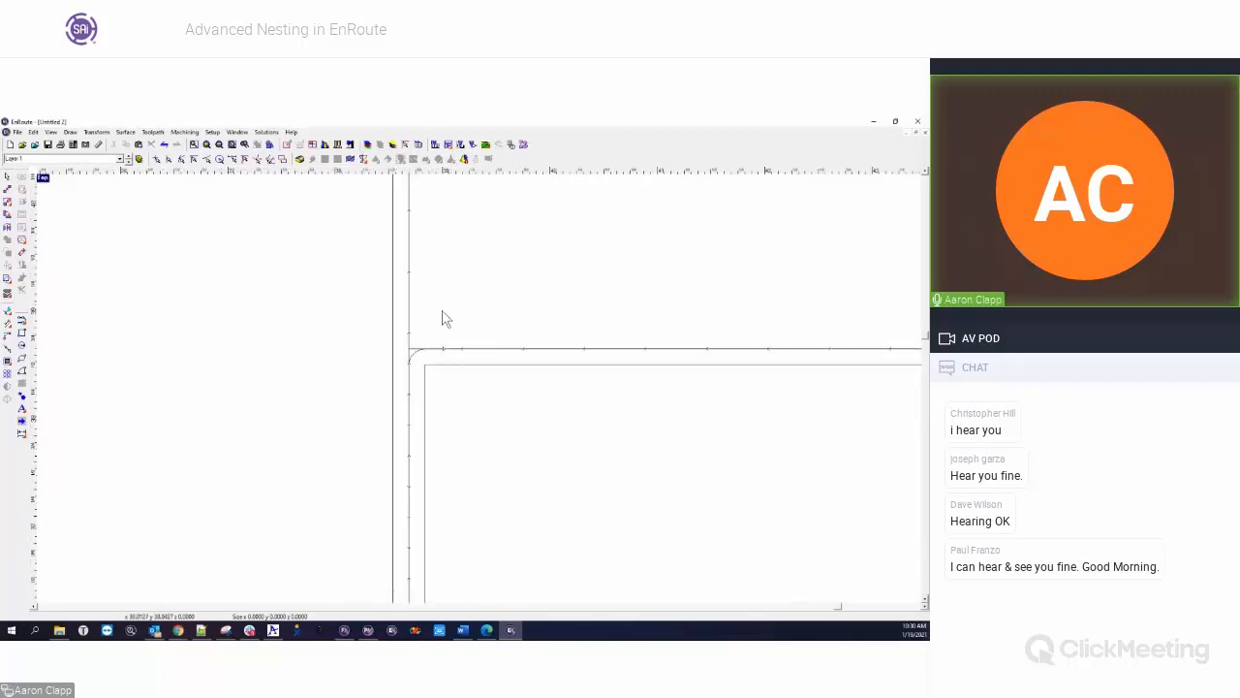
pyautogui.scroll(-1, 426, 335)
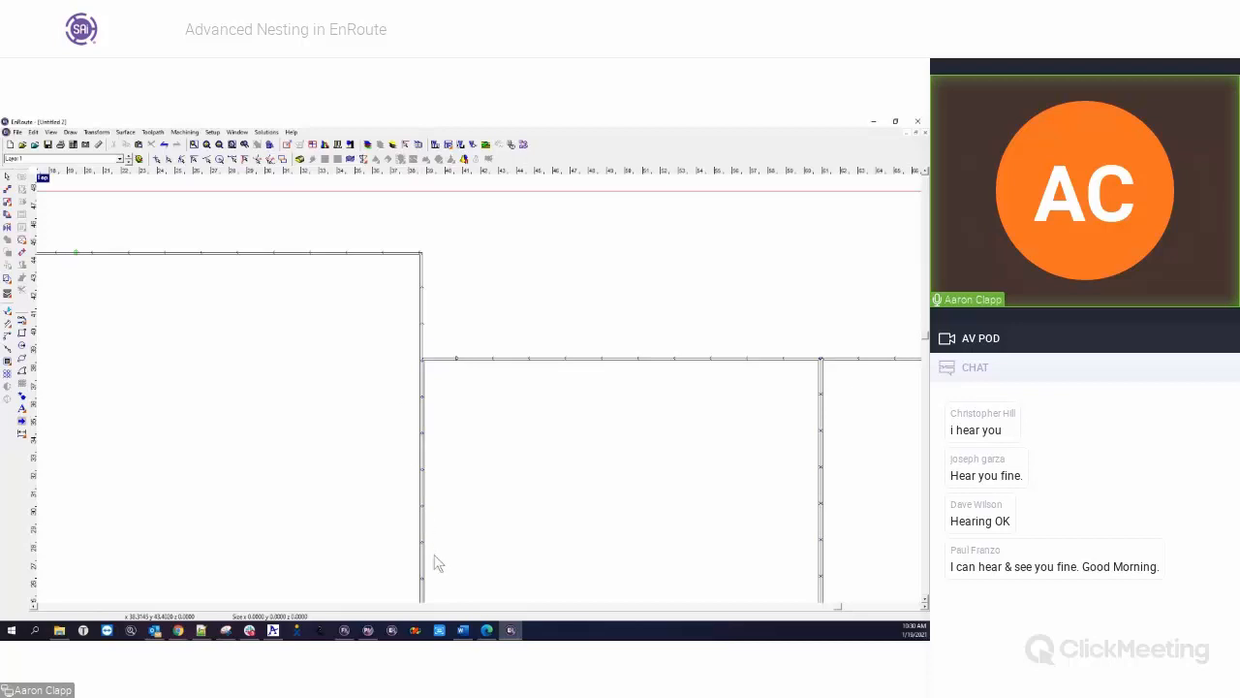
pyautogui.scroll(-4, 434, 555)
pyautogui.moveTo(597, 468); pyautogui.dragTo(675, 570)
pyautogui.press('Delete')
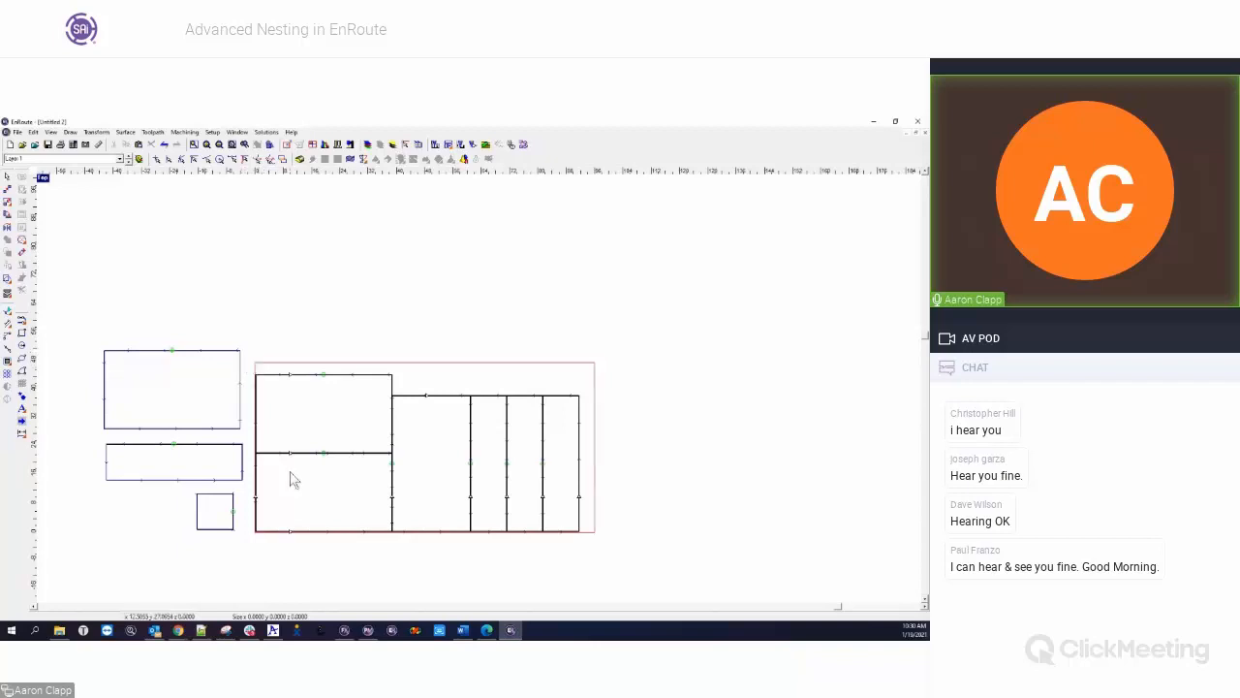
# Examine how the common-line toolpath runs around the outer corner of the upper large nested rectangle
pyautogui.scroll(3, 411, 414)
pyautogui.scroll(-1, 392, 418)
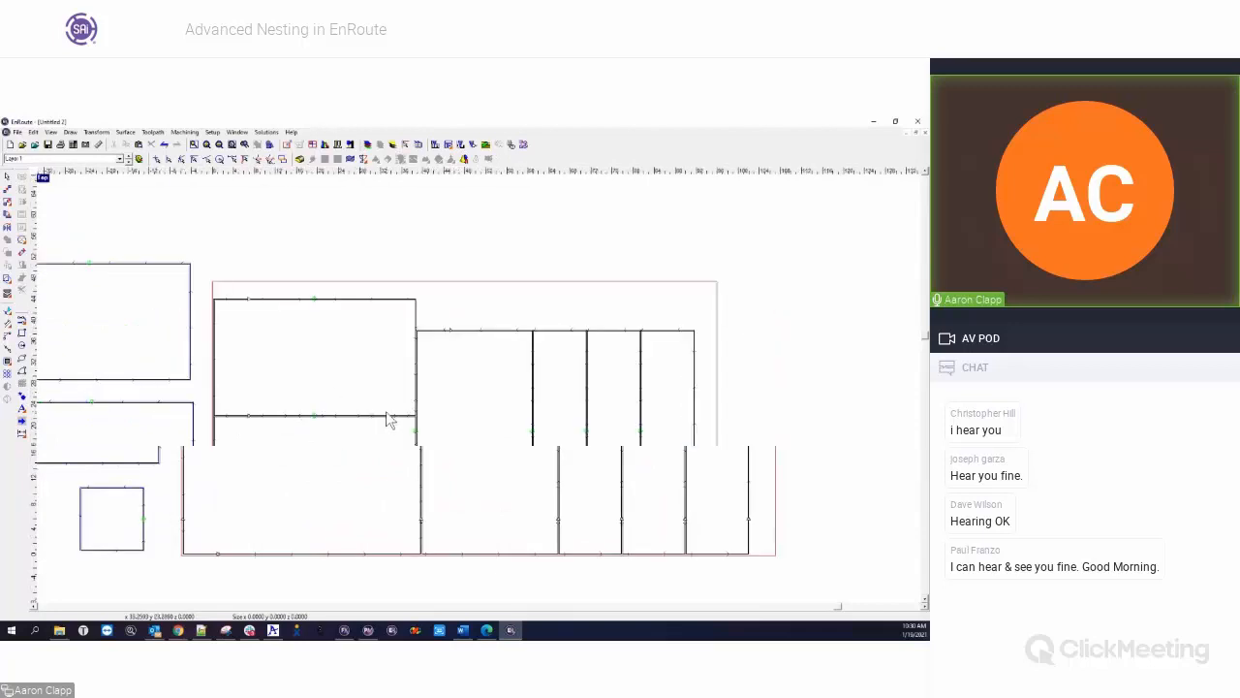
pyautogui.scroll(2, 440, 313)
pyautogui.scroll(3, 405, 330)
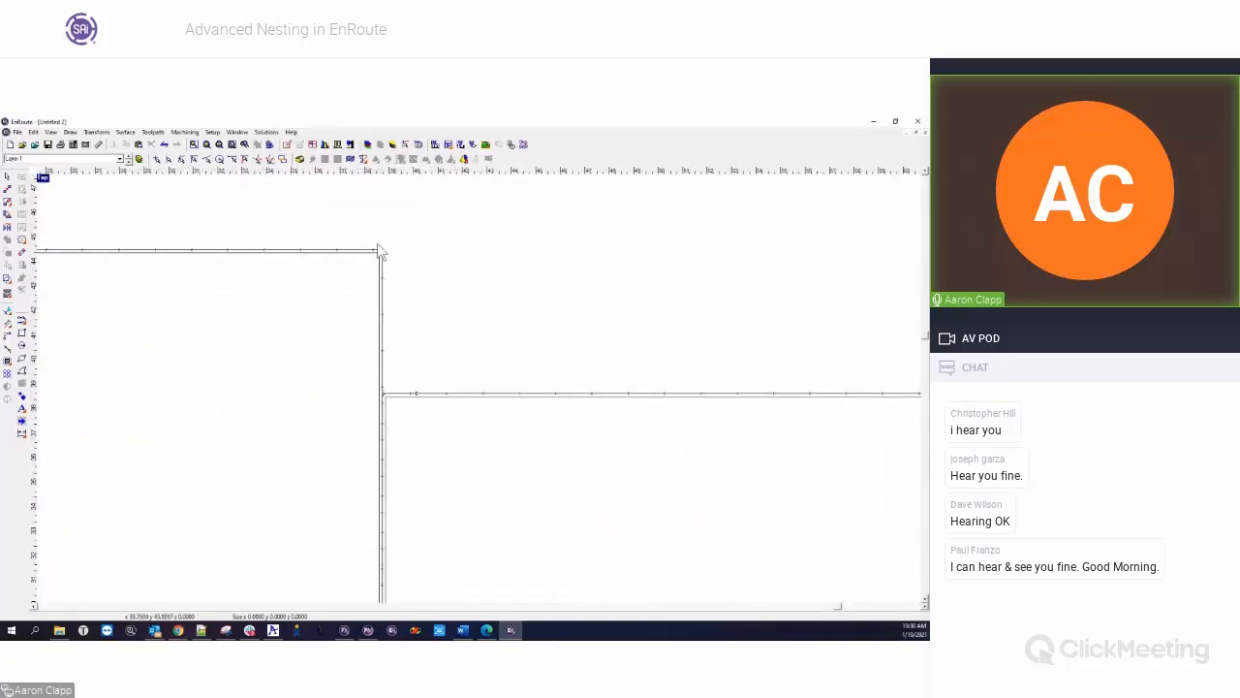
pyautogui.scroll(3, 385, 254)
pyautogui.scroll(3, 381, 301)
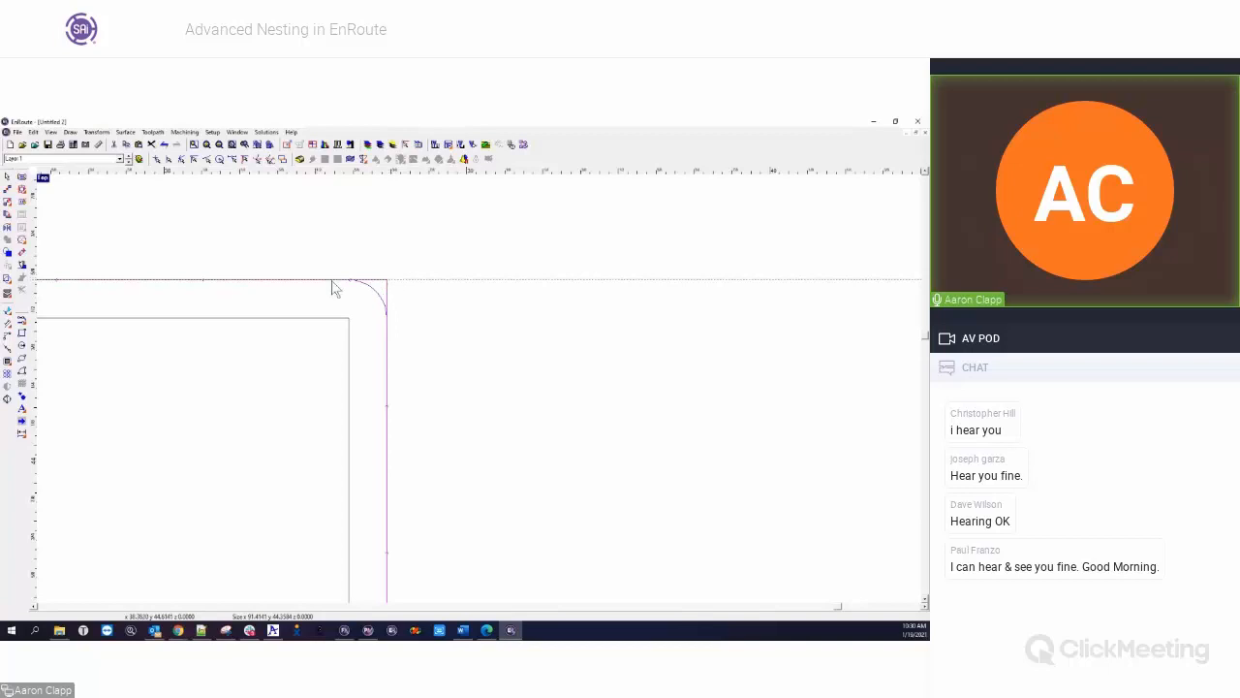
pyautogui.scroll(-4, 410, 338)
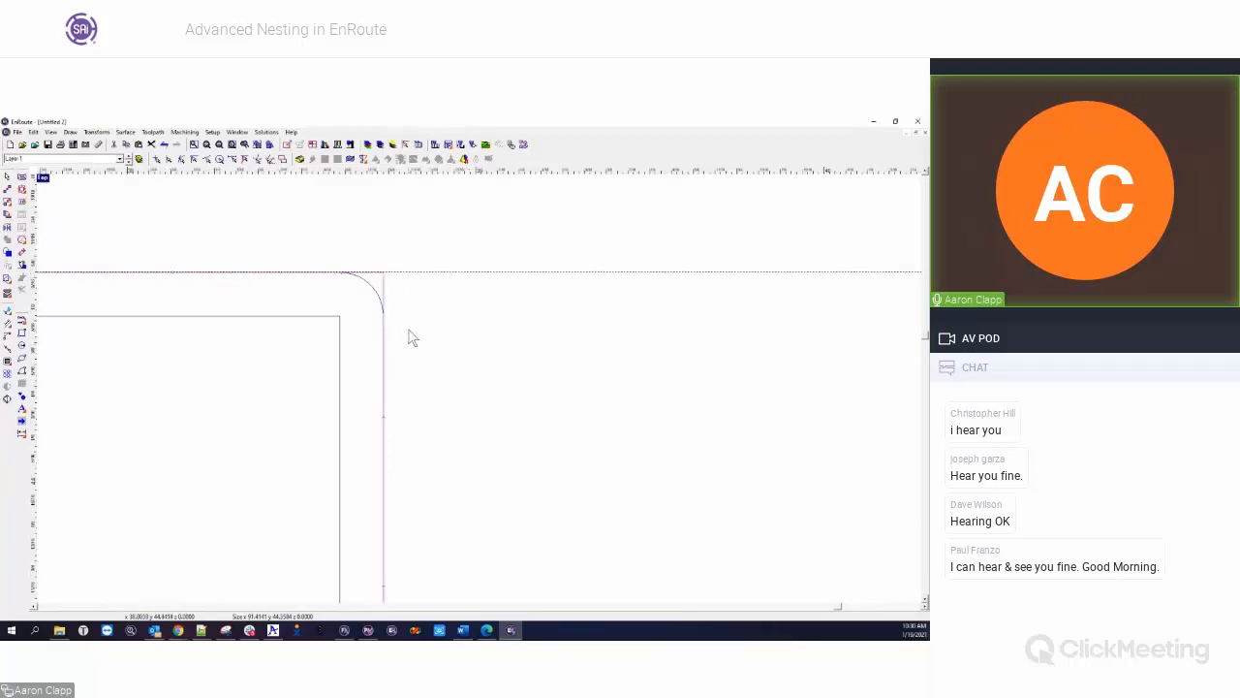
pyautogui.scroll(-3, 417, 291)
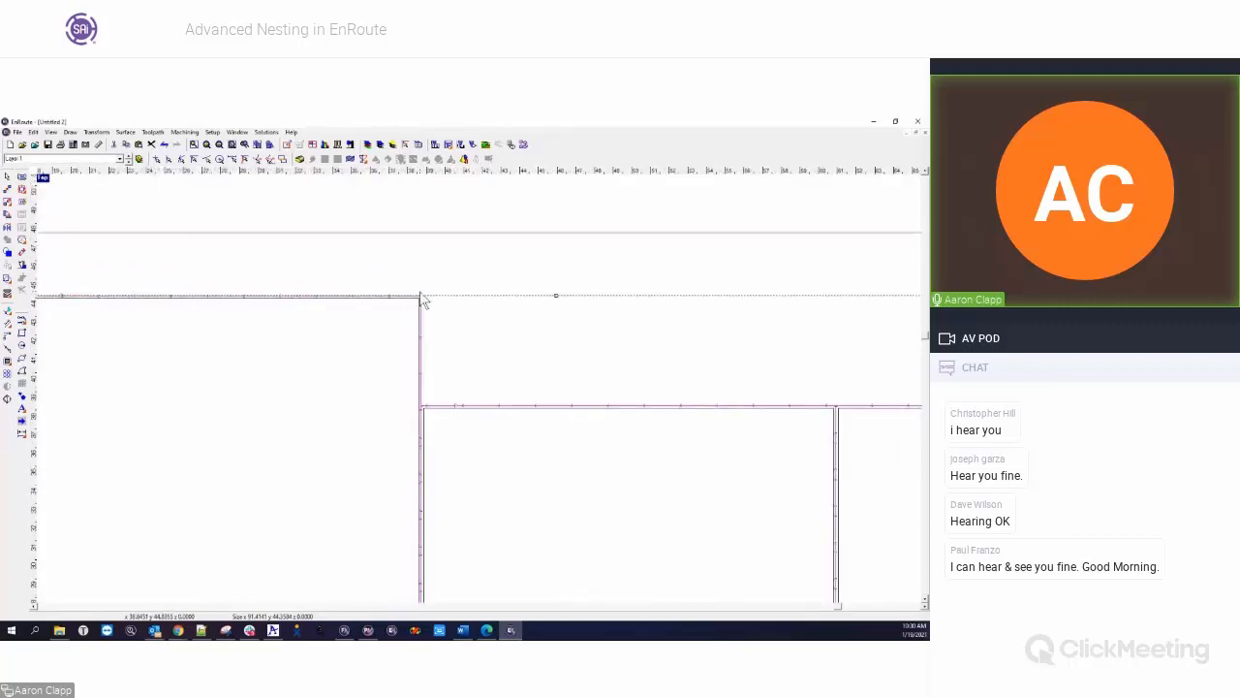
pyautogui.scroll(-5, 398, 315)
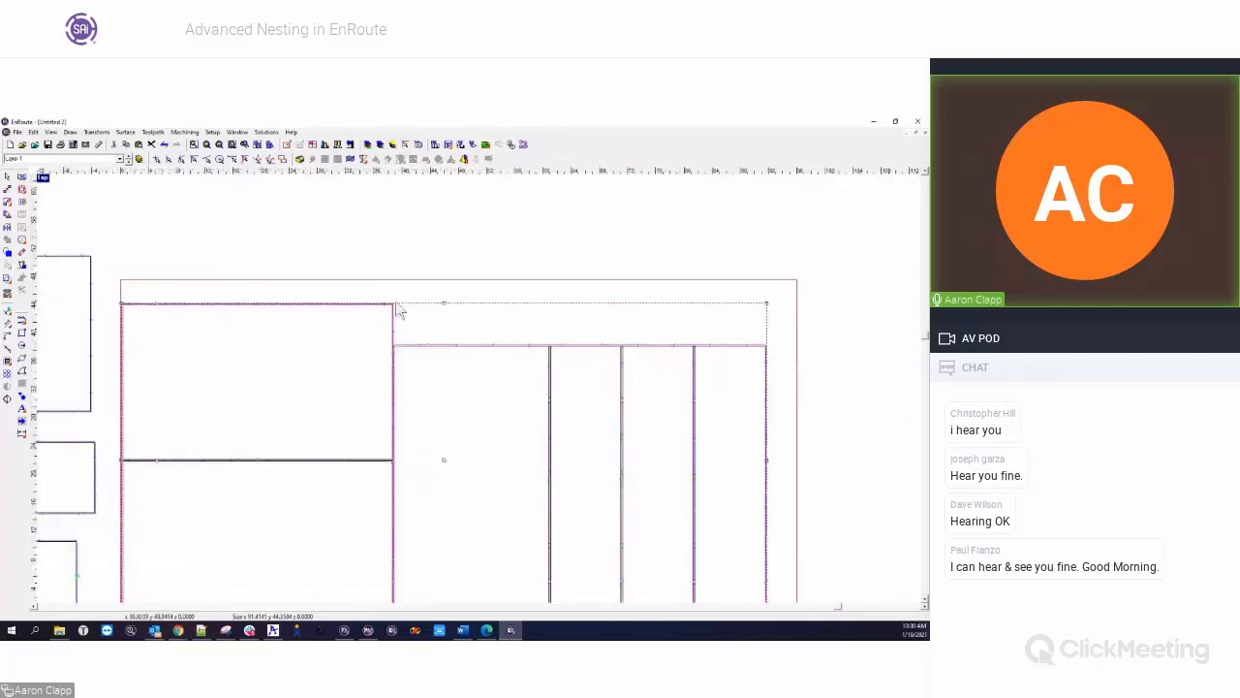
# Delete the toolpaths from all nested common-line parts on the plate
pyautogui.moveTo(189, 271); pyautogui.dragTo(682, 550)
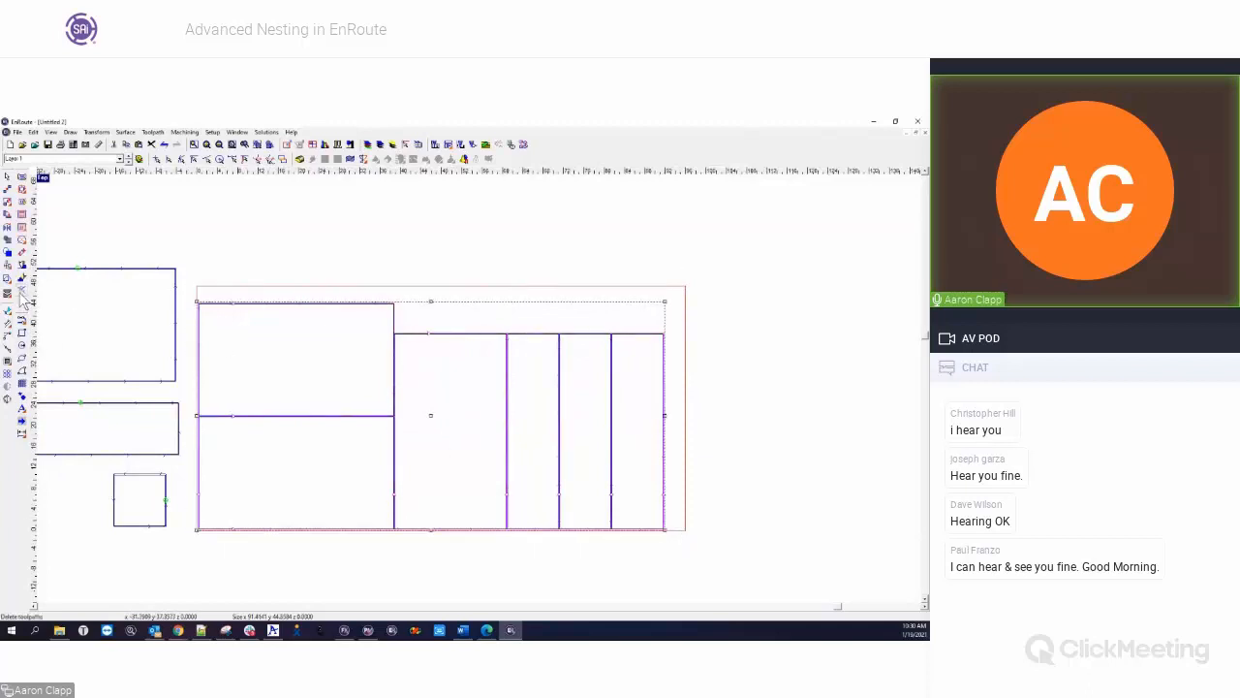
pyautogui.click(419, 323)
pyautogui.scroll(6, 419, 323)
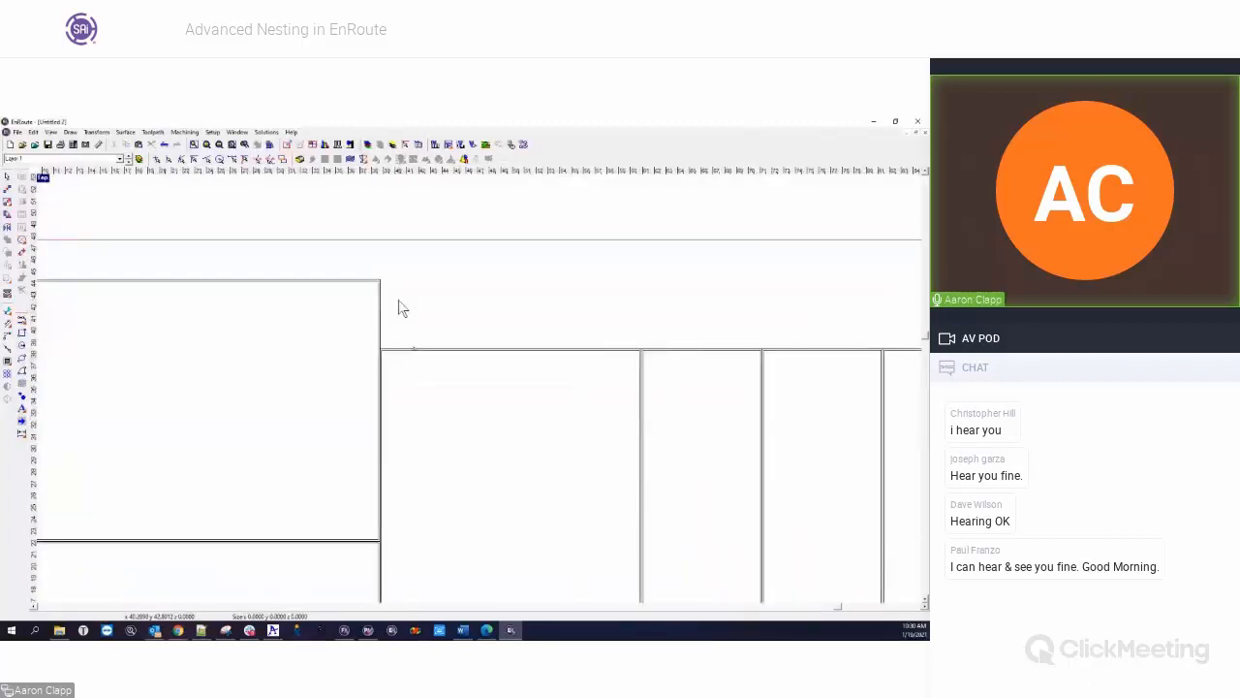
# Apply an Engrave toolpath with the 1/4" End Mill to the common-line contour around the nested rectangles
pyautogui.click(352, 424)
pyautogui.scroll(-3, 418, 351)
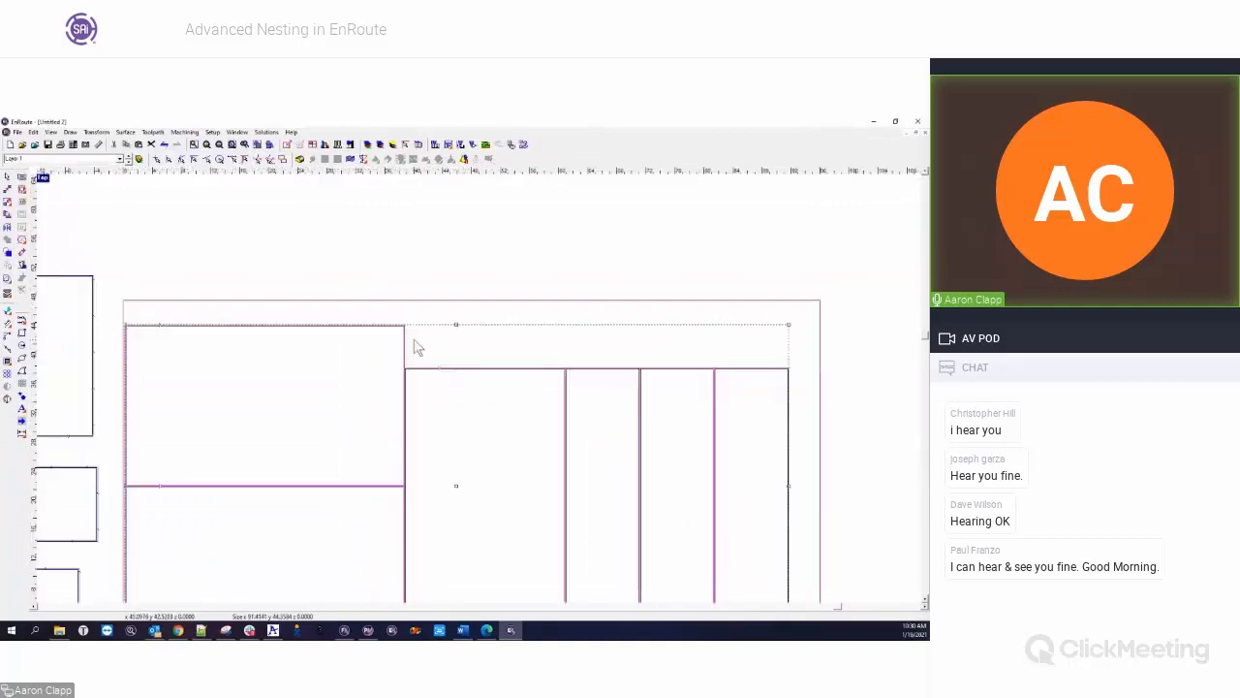
pyautogui.scroll(-3, 416, 347)
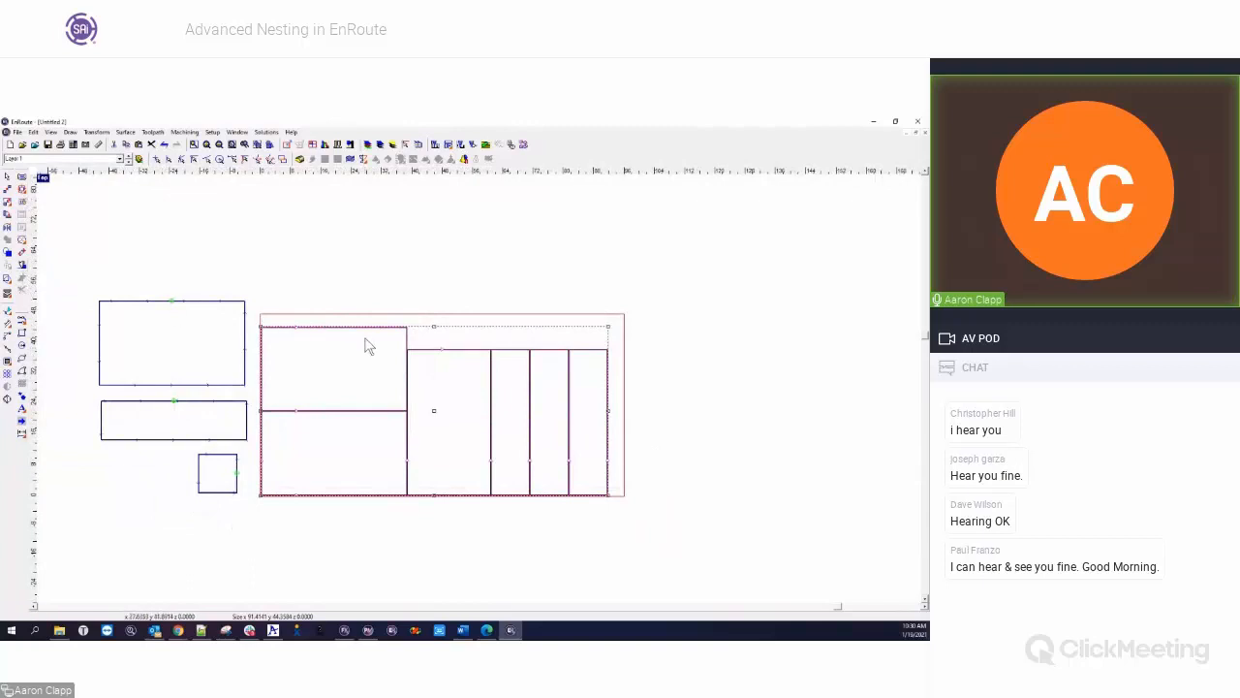
pyautogui.scroll(5, 366, 340)
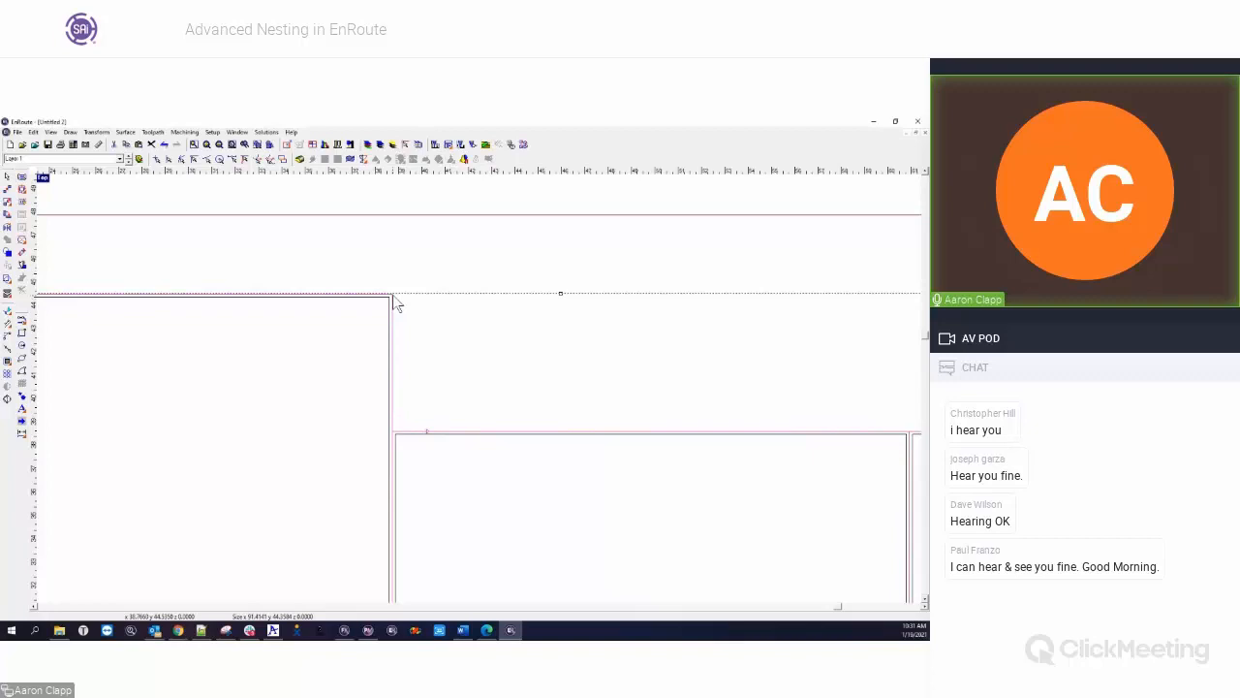
pyautogui.scroll(-4, 325, 325)
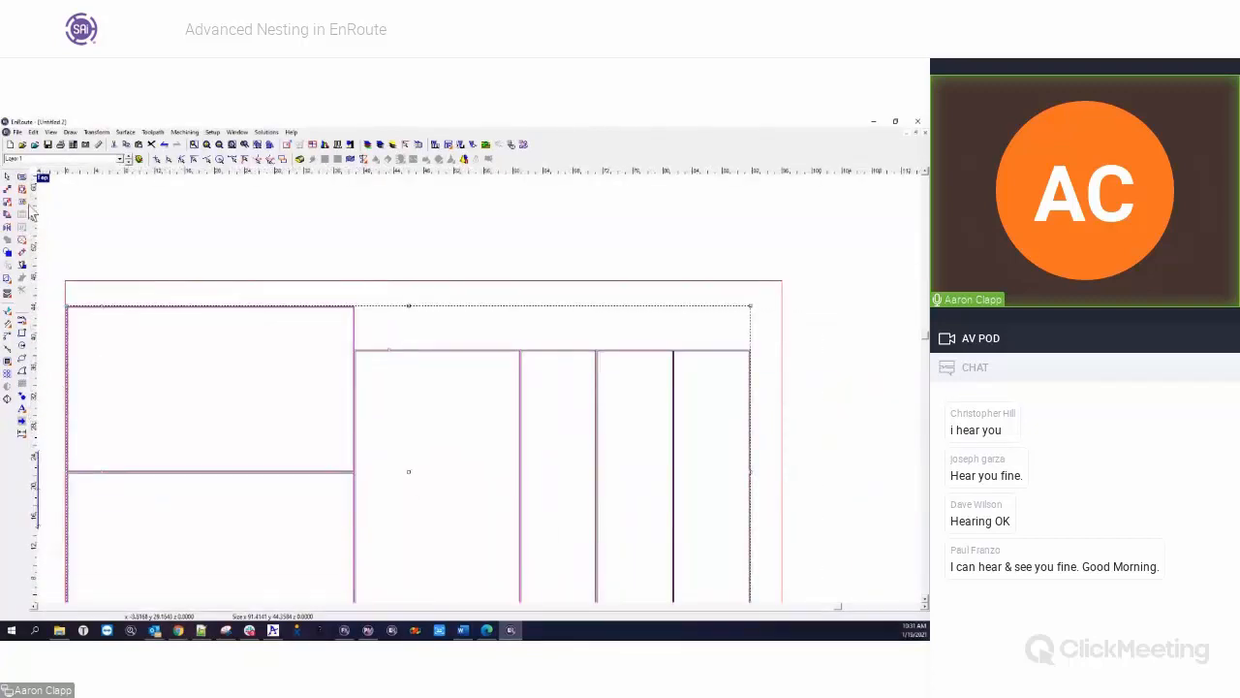
pyautogui.click(23, 275)
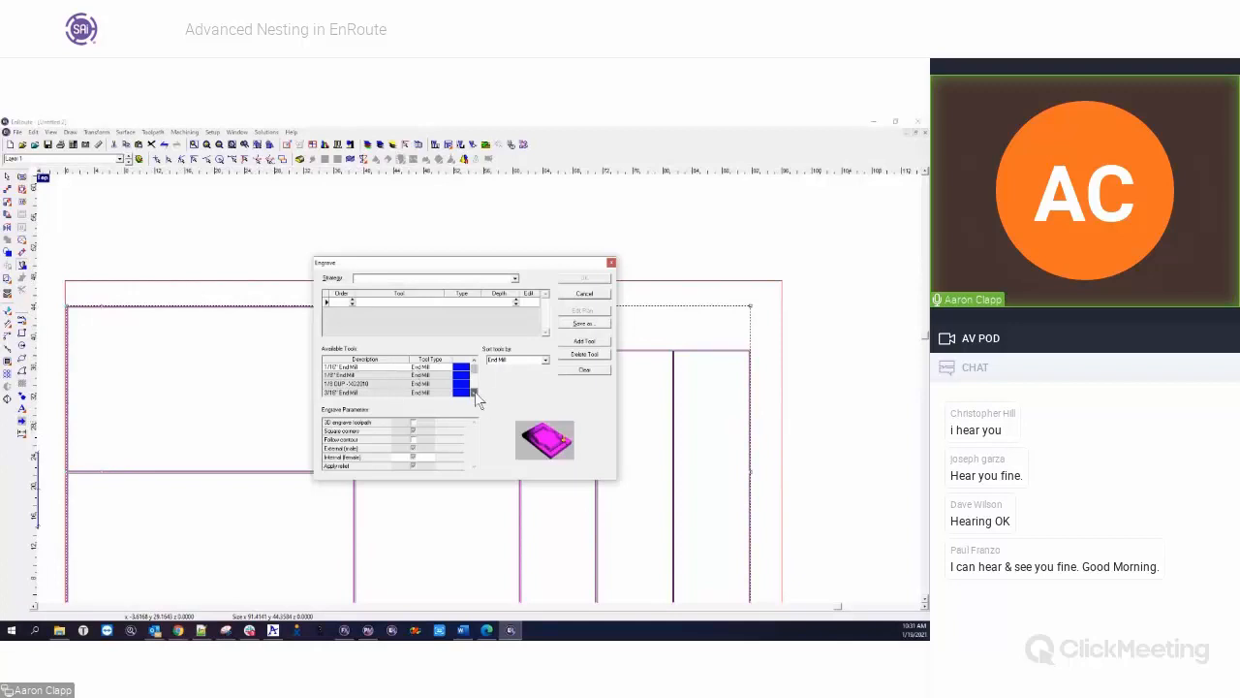
pyautogui.scroll(-3, 475, 391)
pyautogui.doubleClick(355, 384)
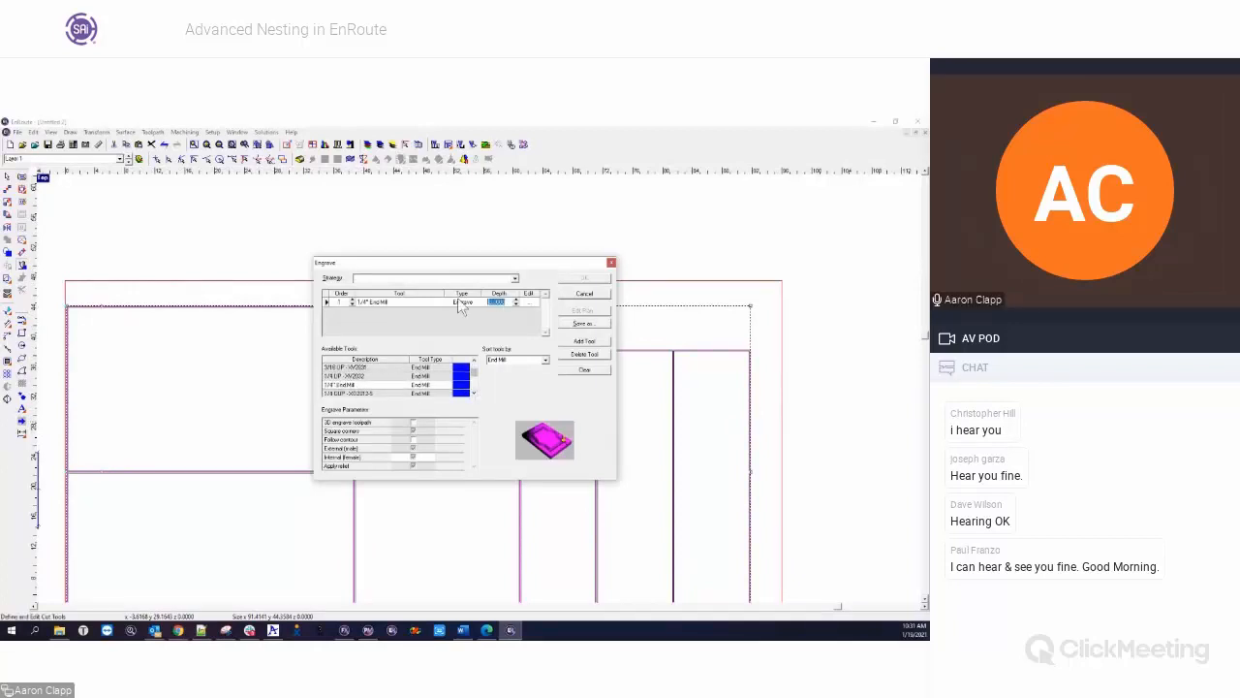
pyautogui.click(581, 279)
pyautogui.click(374, 288)
# Examine the engrave toolpath along the shared lines and outer edges of the nested rectangles
pyautogui.scroll(5, 356, 351)
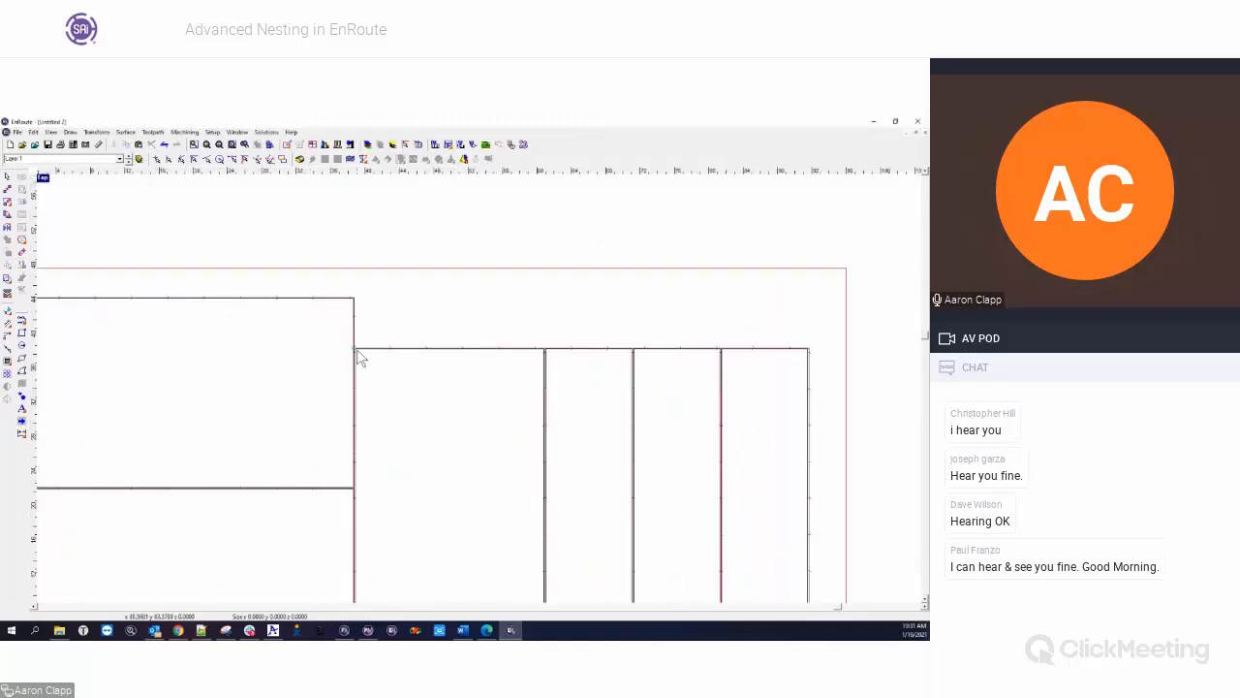
pyautogui.scroll(-5, 383, 351)
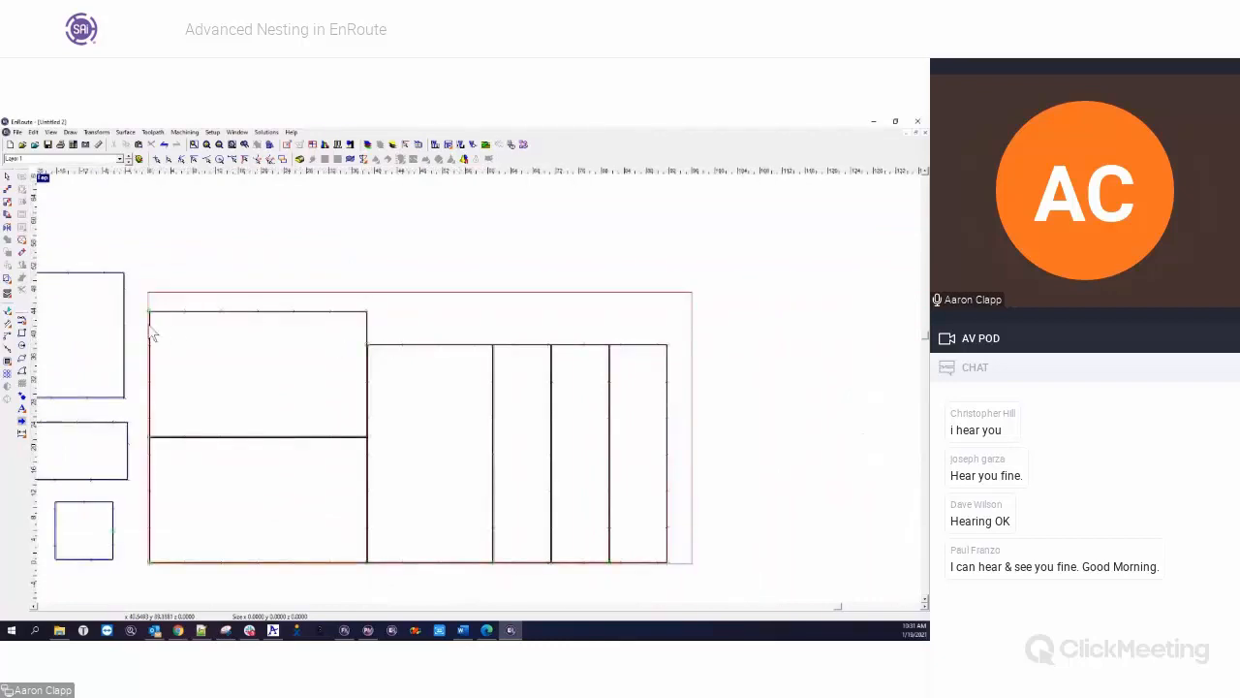
pyautogui.scroll(4, 529, 557)
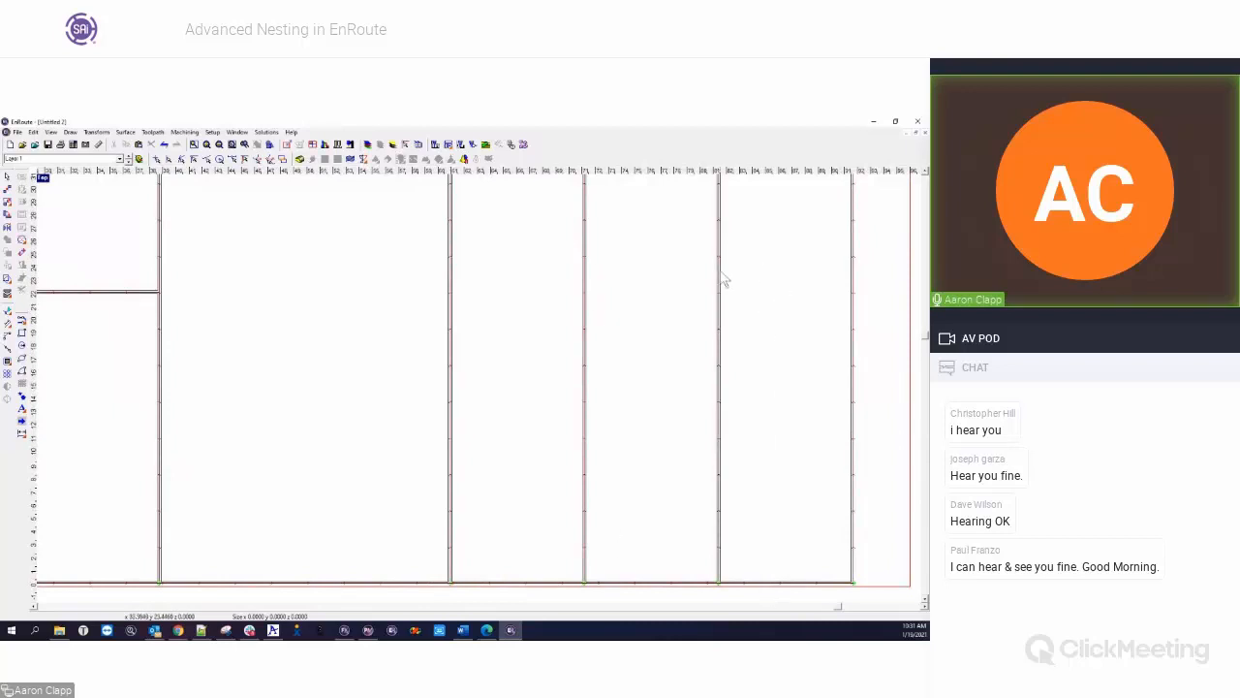
pyautogui.scroll(-3, 725, 279)
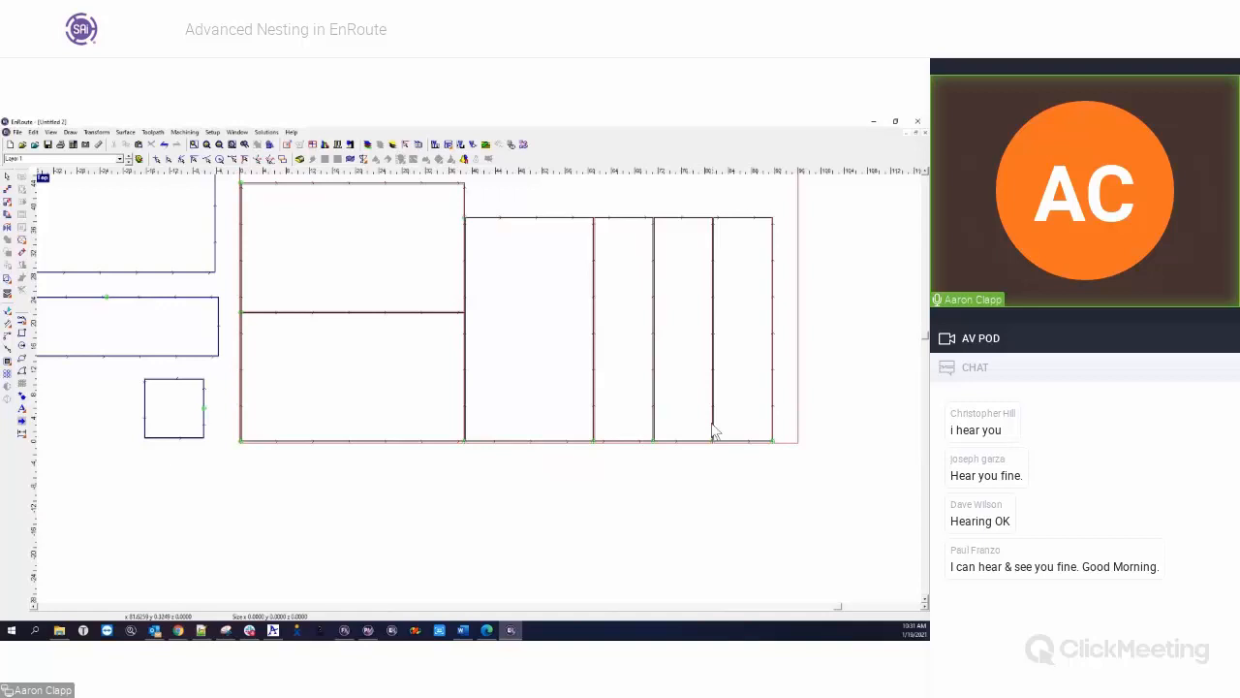
pyautogui.scroll(-3, 488, 445)
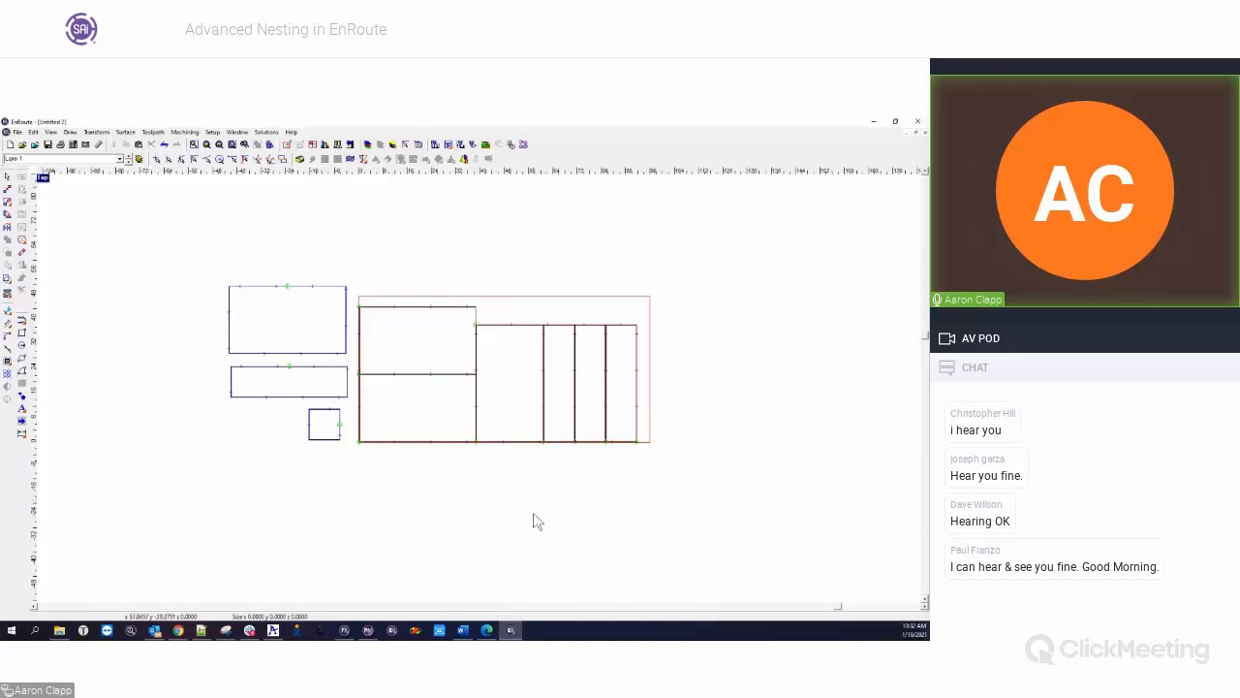
# Delete the nested common-line parts from the plate and reopen the nesting settings in shape nesting mode
pyautogui.moveTo(350, 273); pyautogui.dragTo(669, 466)
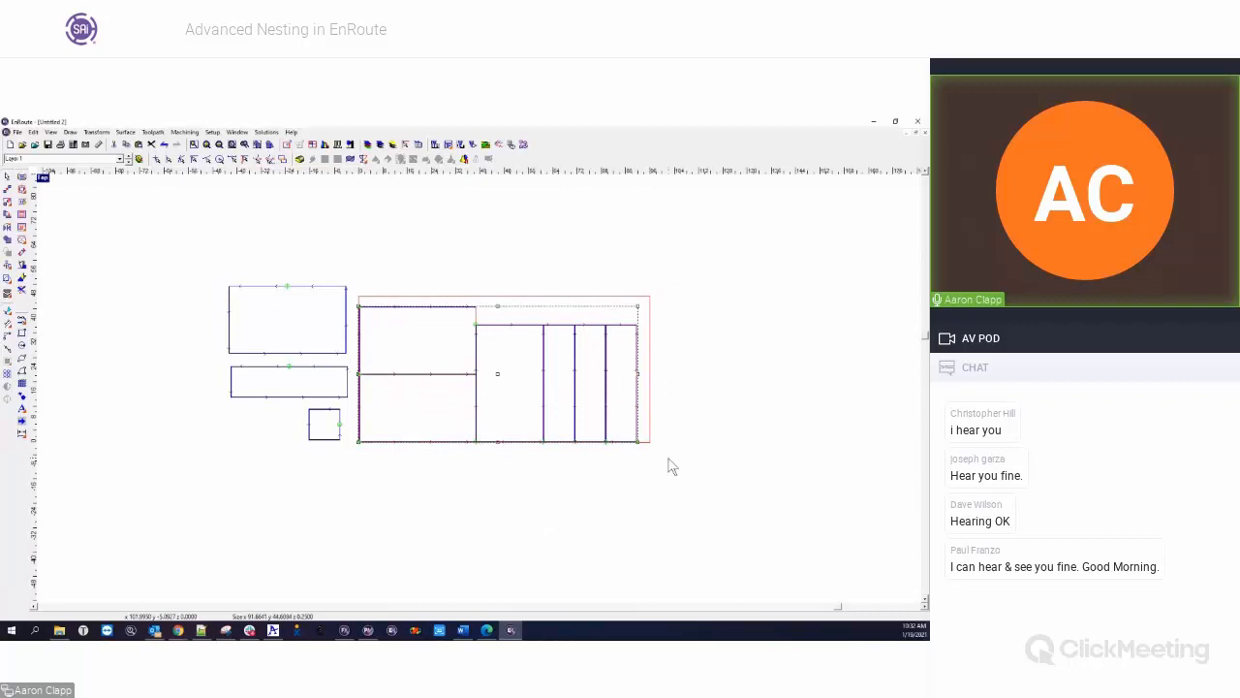
pyautogui.press('Delete')
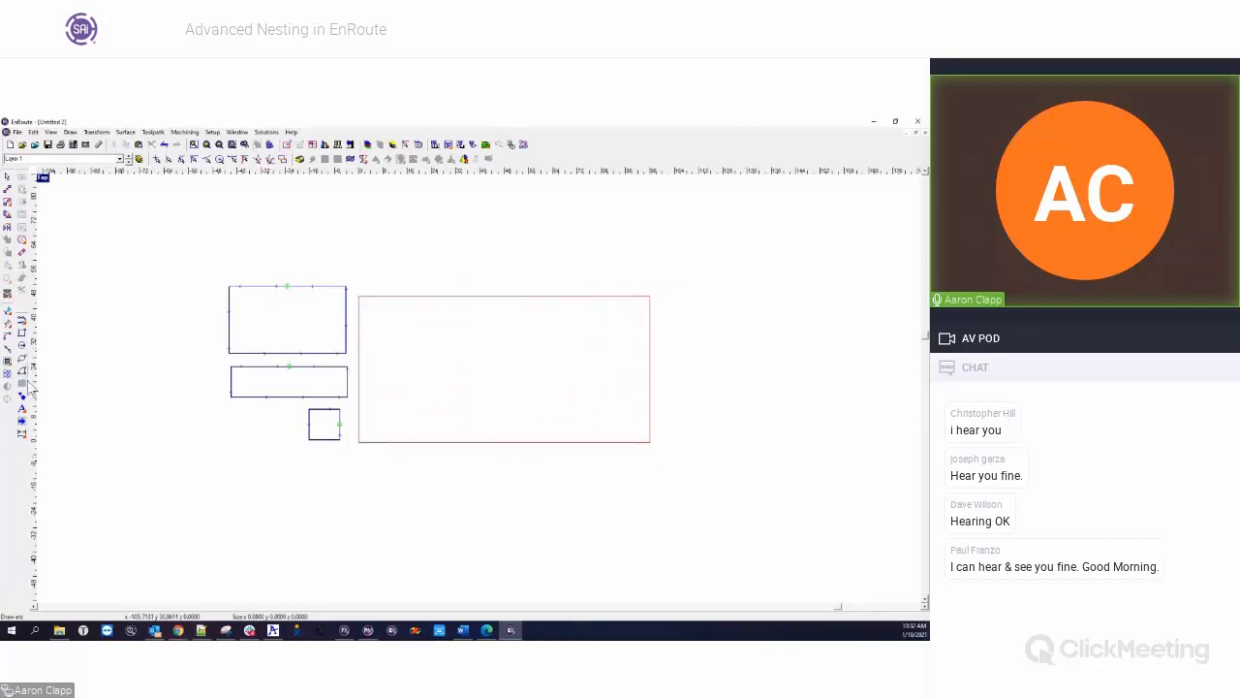
pyautogui.click(8, 293)
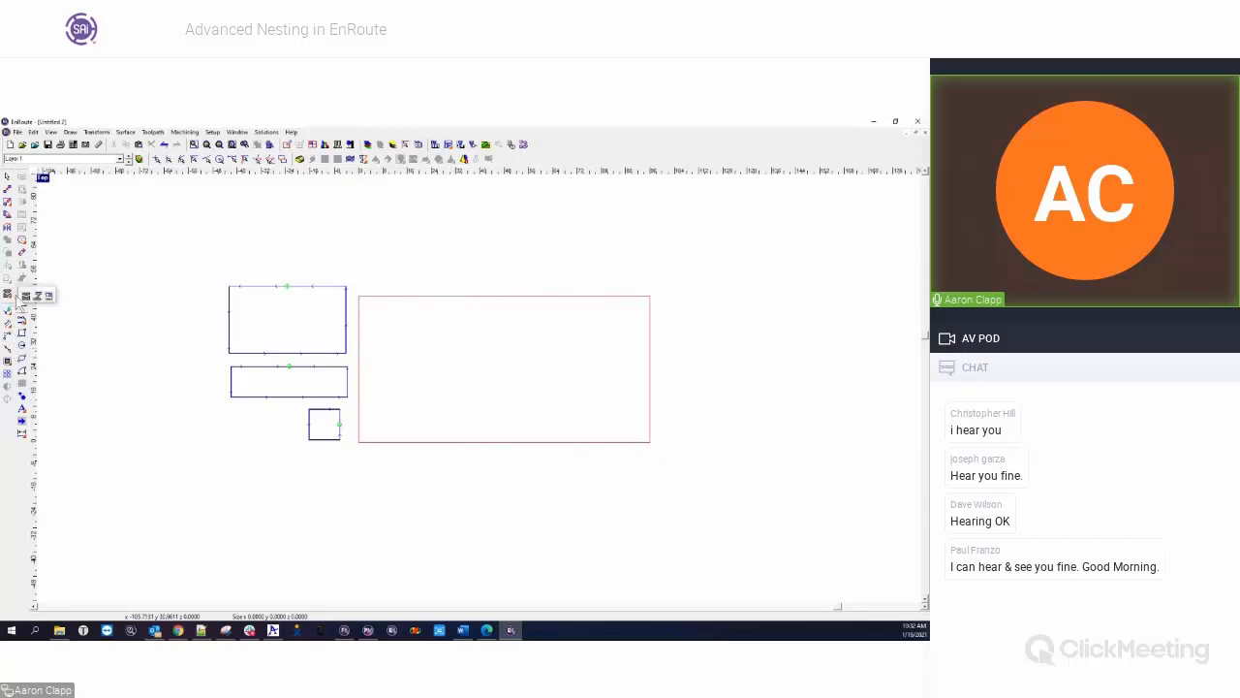
pyautogui.click(28, 296)
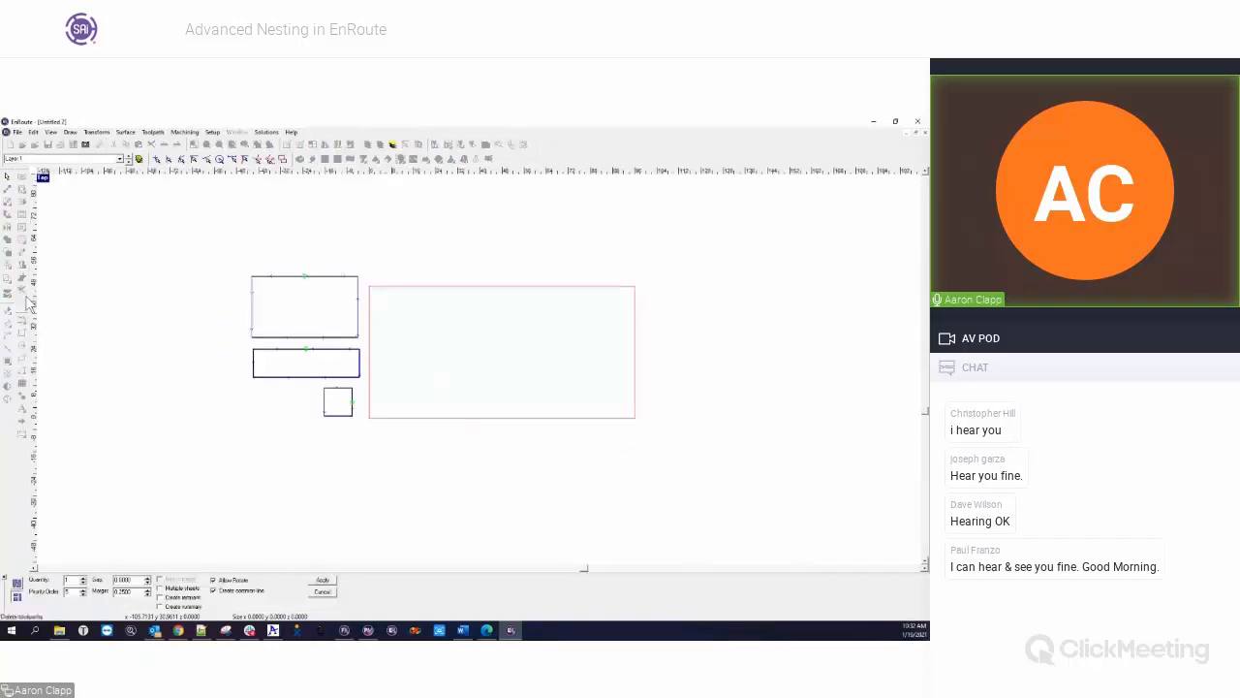
pyautogui.click(17, 583)
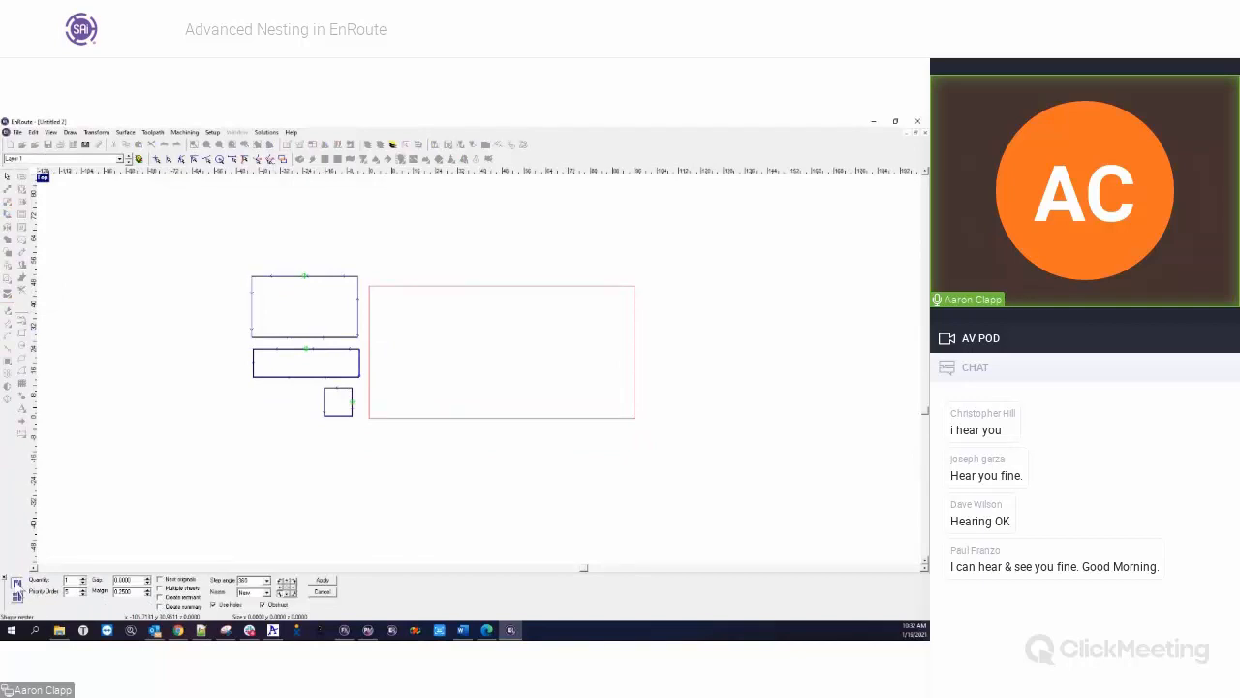
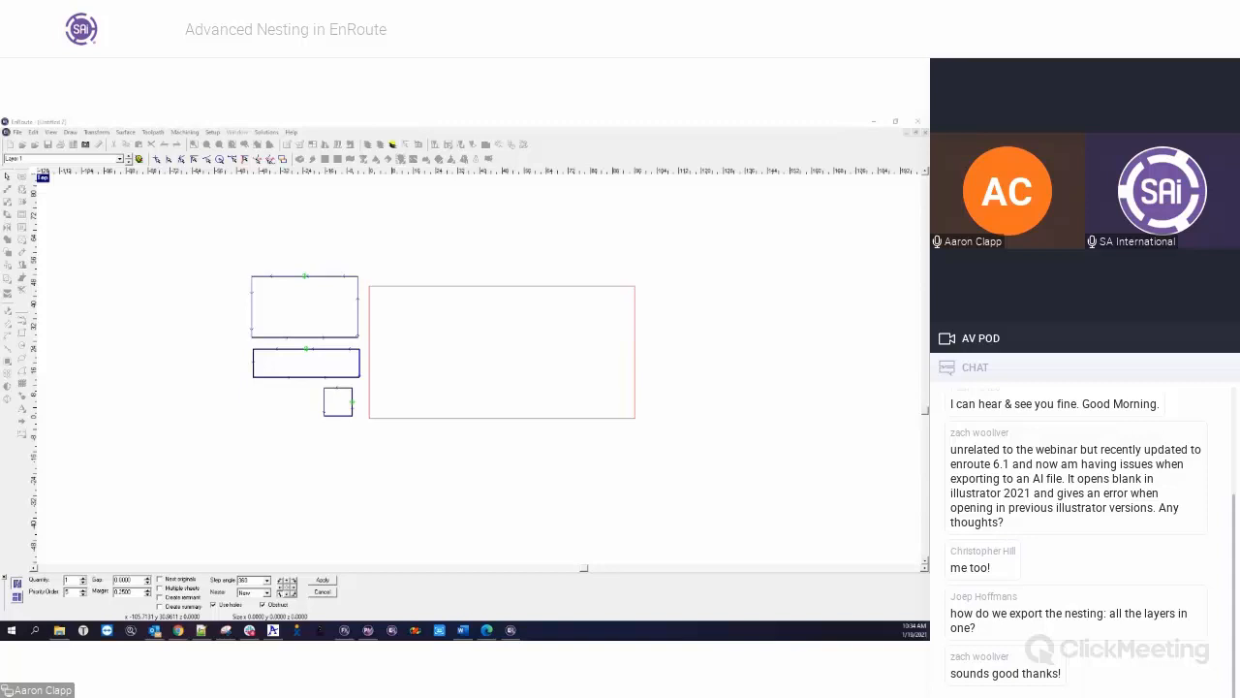
# Cancel nesting and delete the three rectangles beside the plate
pyautogui.click(317, 590)
pyautogui.moveTo(177, 259); pyautogui.dragTo(377, 481)
pyautogui.press('Delete')
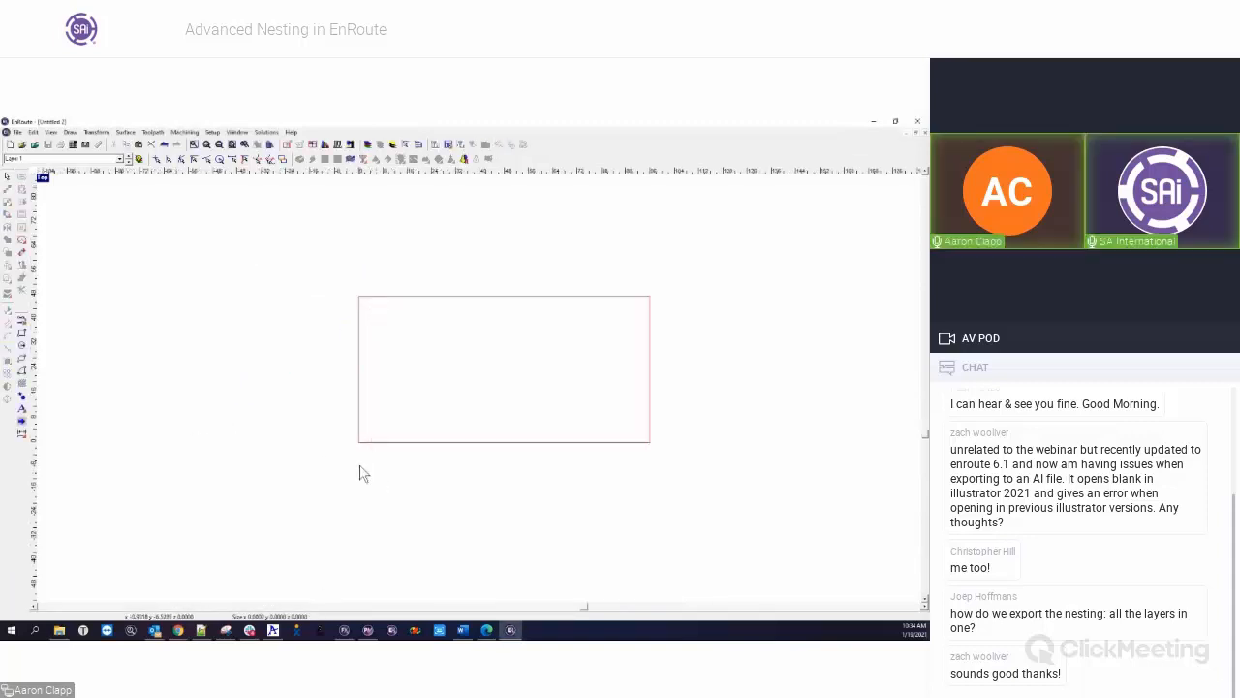
pyautogui.click(22, 333)
pyautogui.press('Escape')
# Undo the earlier edits until the original circle, star and square are back beside the plate
pyautogui.hotkey('ctrl', 'z')
pyautogui.hotkey('ctrl', 'z')
pyautogui.hotkey('ctrl', 'z')
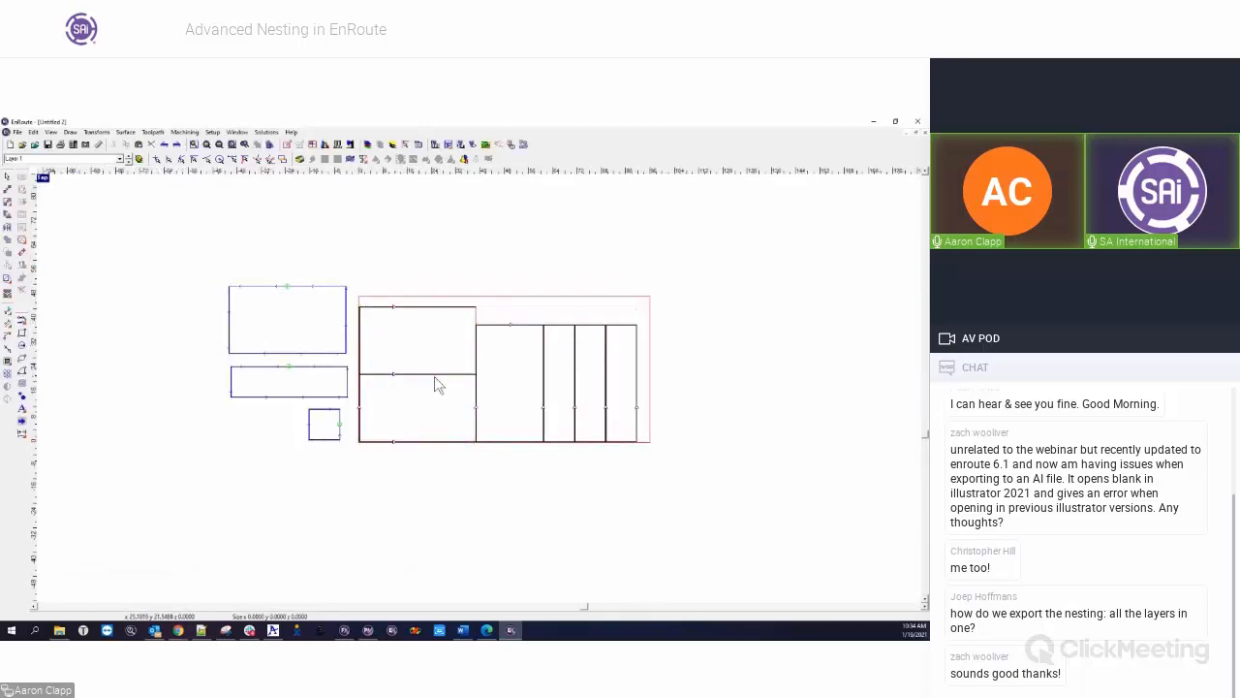
pyautogui.hotkey('ctrl', 'z')
pyautogui.hotkey('ctrl', 'z')
pyautogui.hotkey('ctrl', 'z')
pyautogui.hotkey('ctrl', 'z')
pyautogui.hotkey('ctrl', 'z')
pyautogui.hotkey('ctrl', 'z')
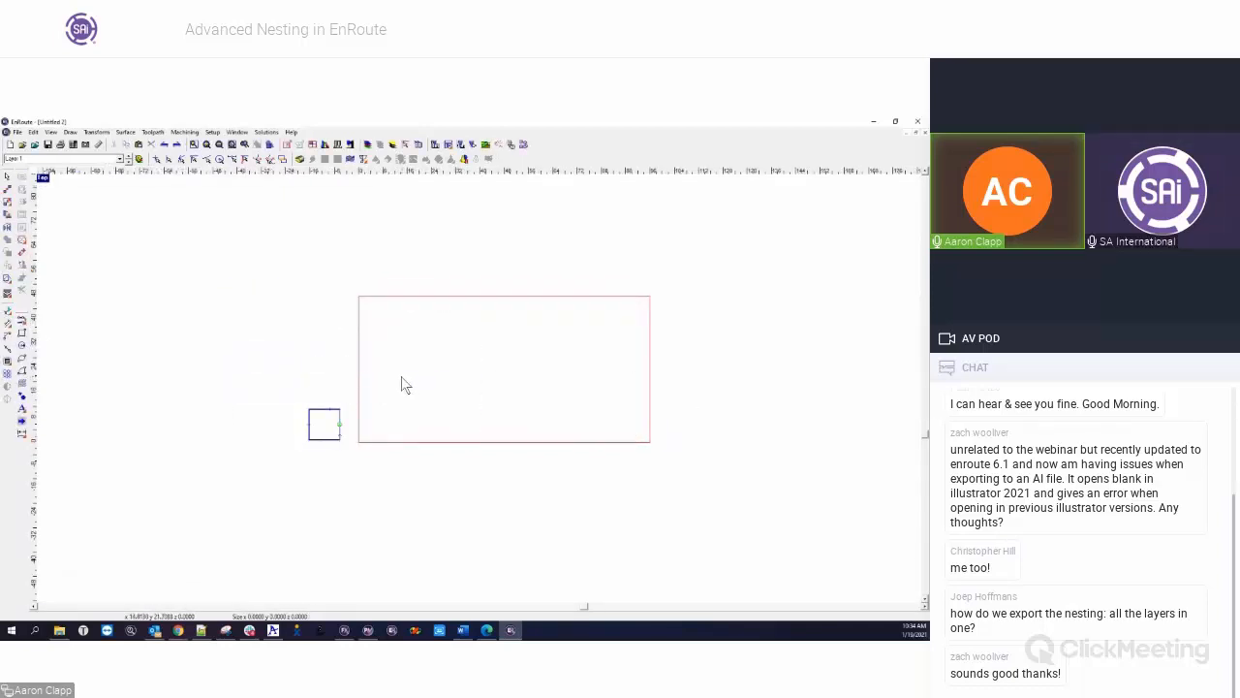
# Nest the circle, star and square onto multiple sheets using shape nesting with a 90 step angle
pyautogui.moveTo(285, 308); pyautogui.dragTo(399, 479)
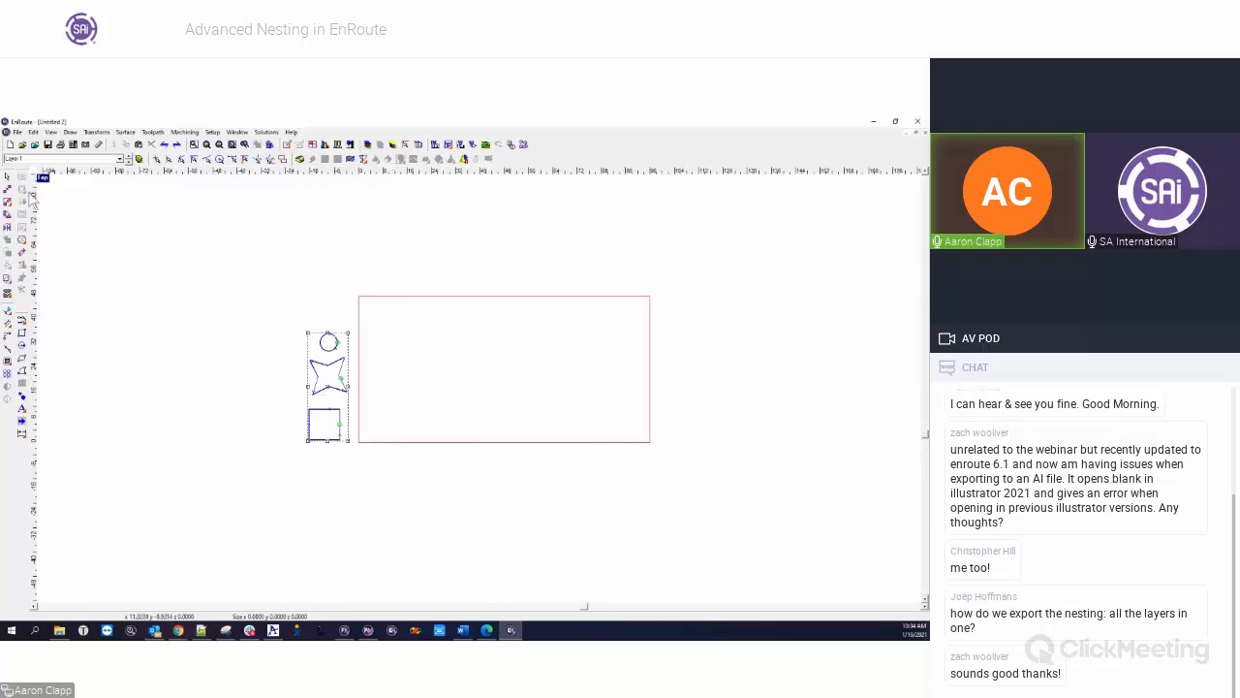
pyautogui.click(21, 292)
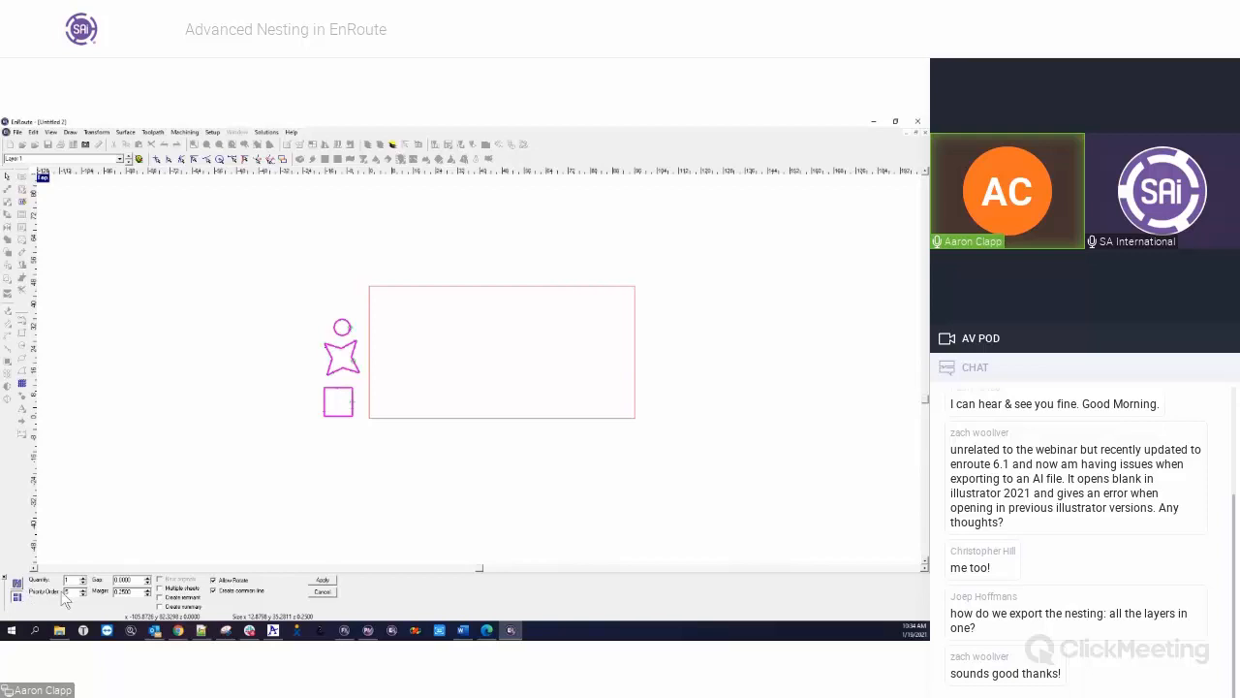
pyautogui.click(17, 584)
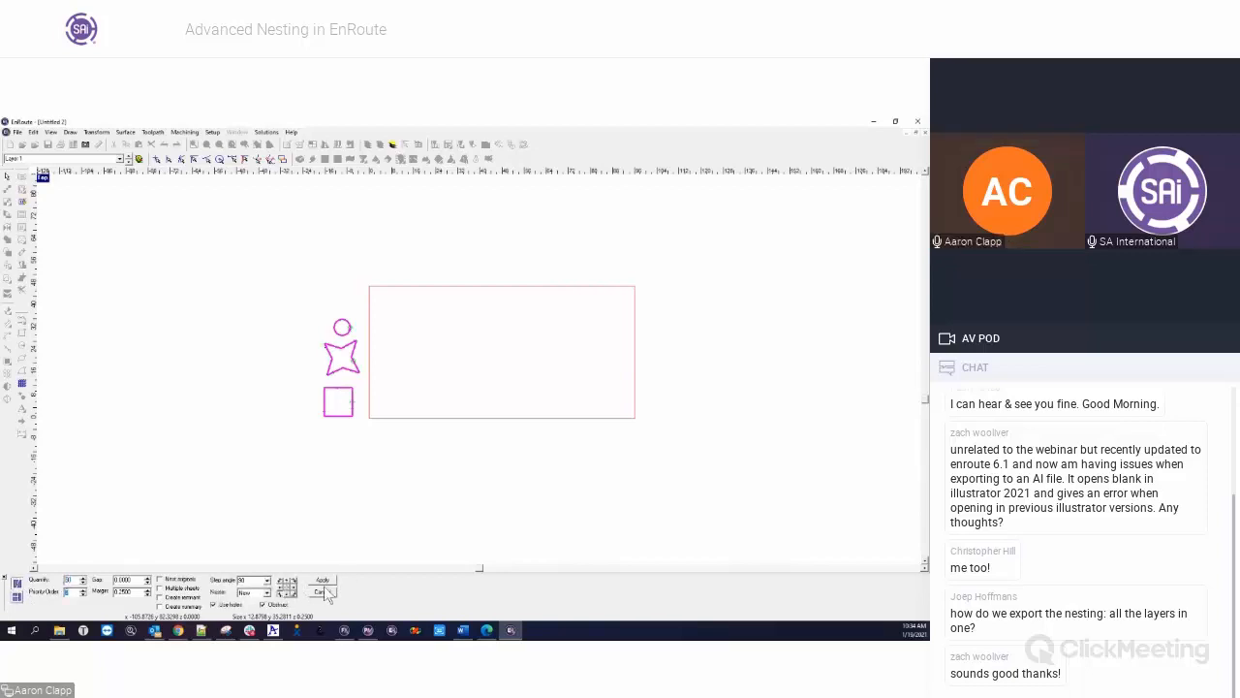
pyautogui.click(160, 587)
pyautogui.click(323, 579)
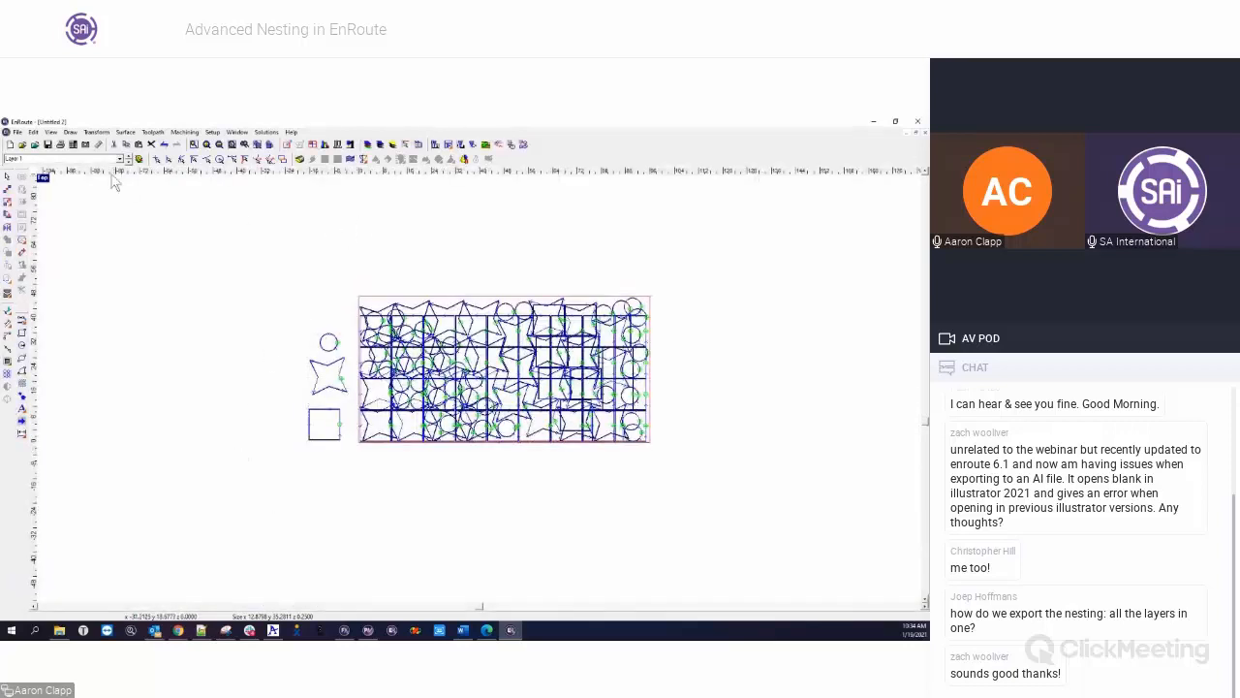
# Examine the layers created by nesting by switching the current layer between Layer 1 and the nested layers
pyautogui.click(120, 159)
pyautogui.click(38, 180)
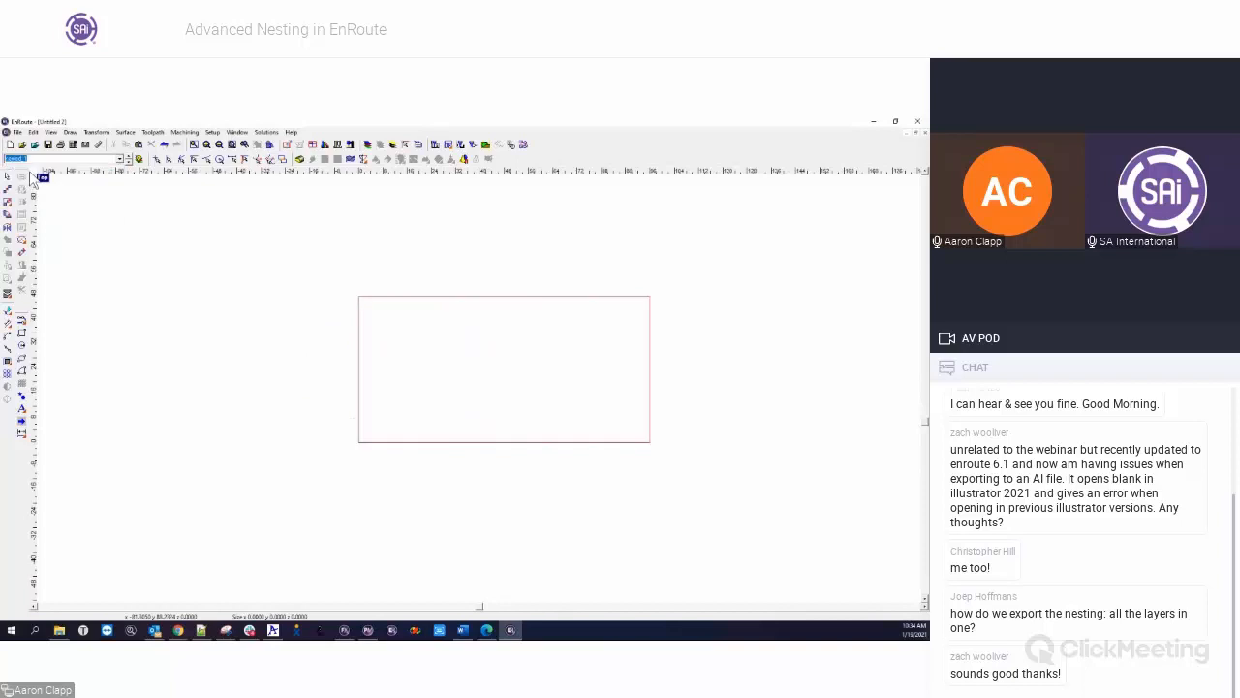
pyautogui.click(120, 159)
pyautogui.click(50, 170)
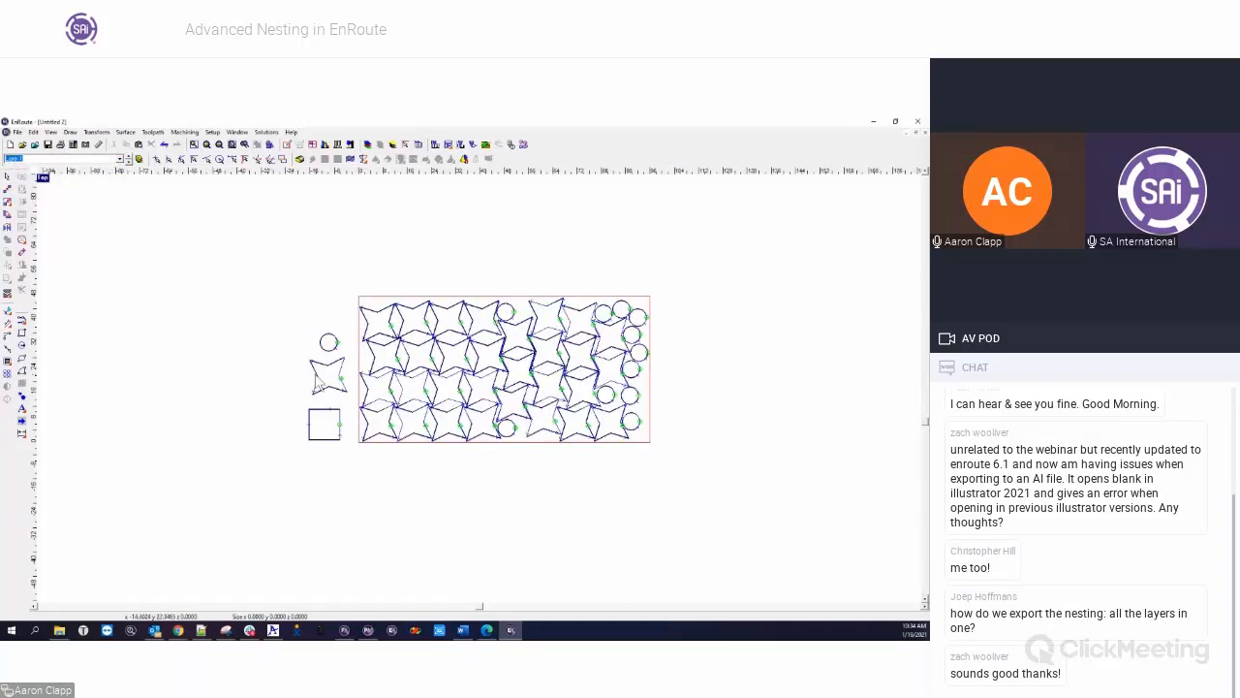
pyautogui.click(121, 159)
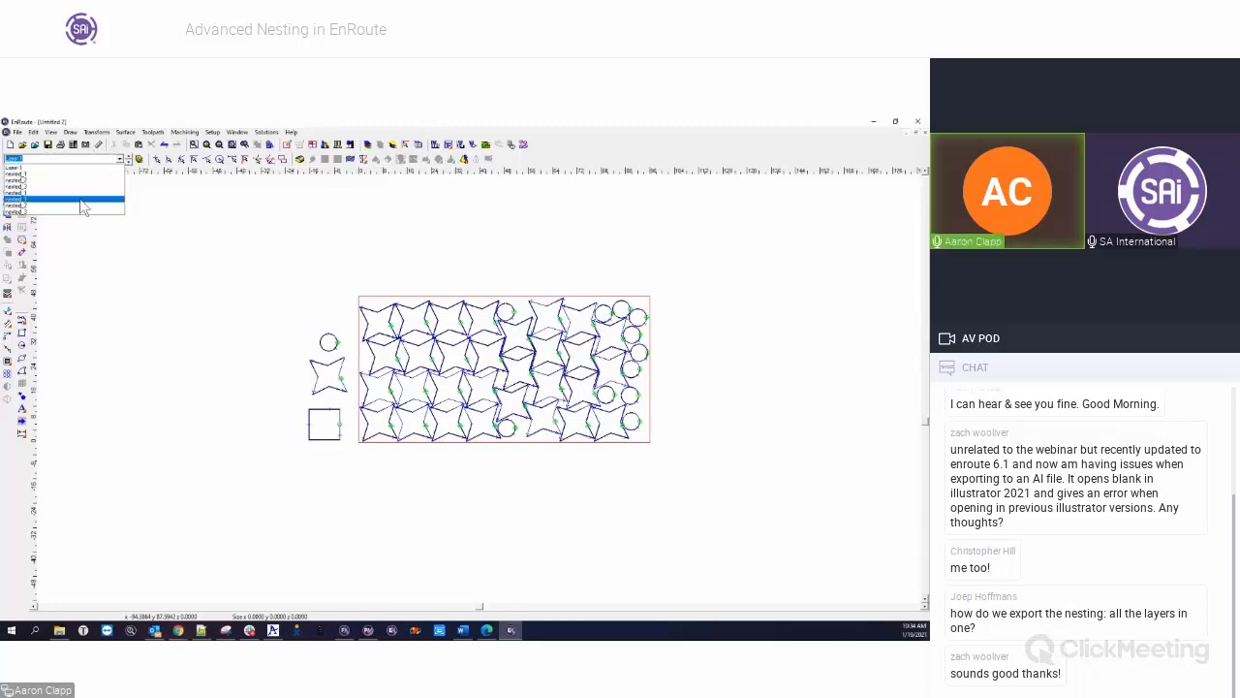
pyautogui.click(77, 200)
pyautogui.click(120, 158)
pyautogui.click(70, 184)
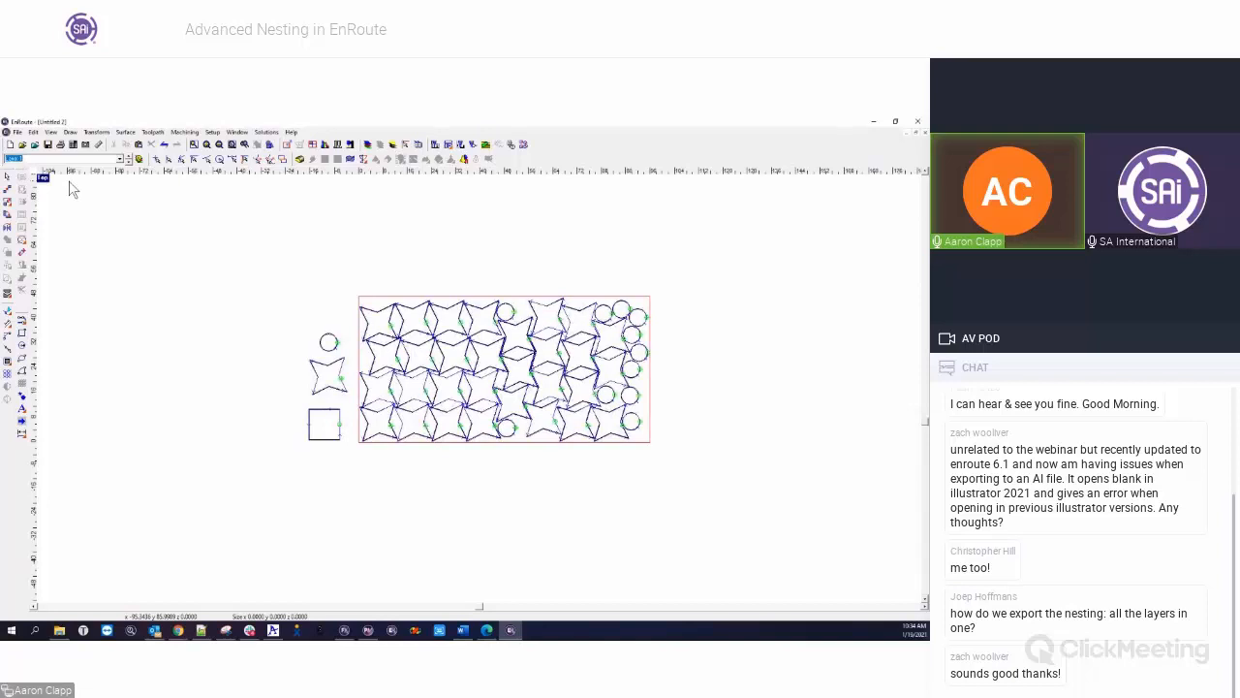
pyautogui.click(120, 159)
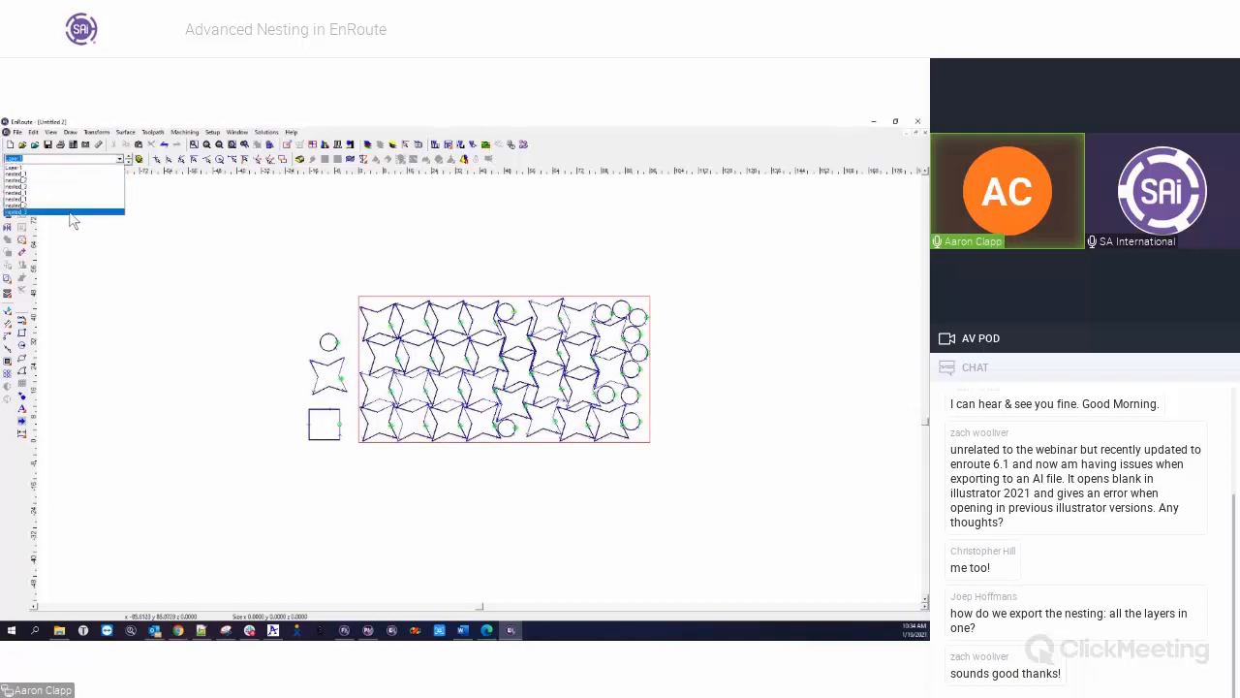
pyautogui.click(74, 213)
pyautogui.click(121, 160)
pyautogui.click(85, 193)
pyautogui.click(121, 160)
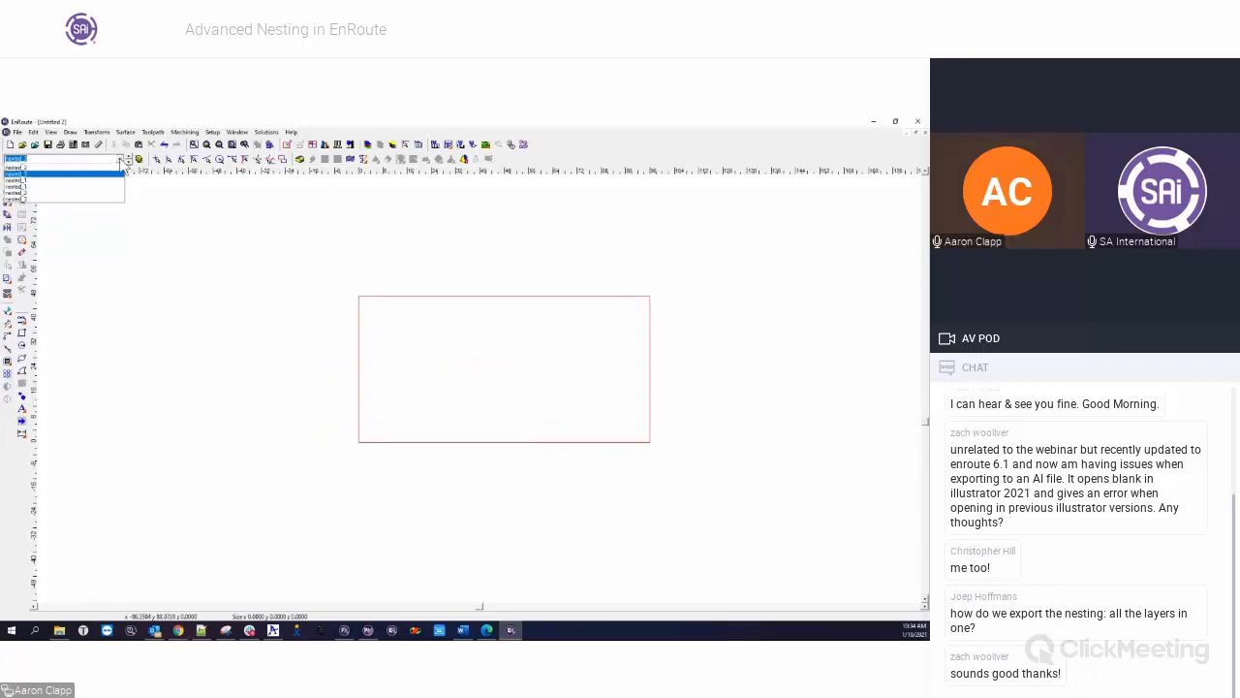
pyautogui.click(103, 198)
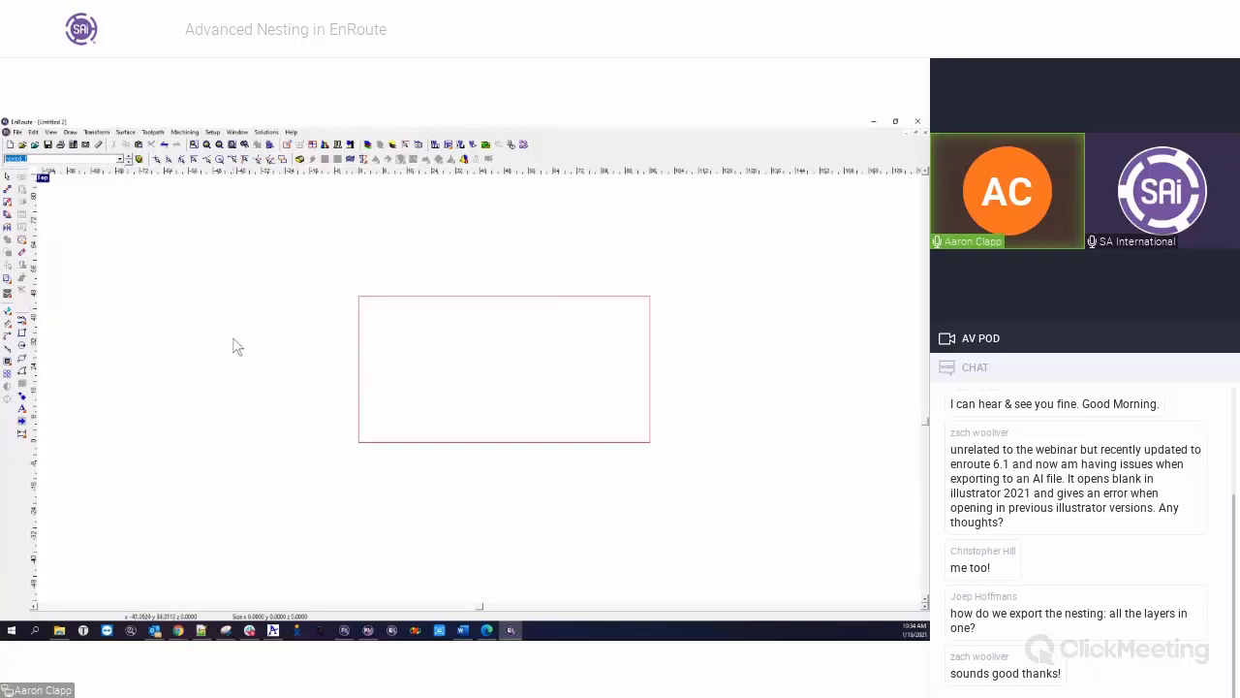
pyautogui.click(121, 158)
pyautogui.click(81, 174)
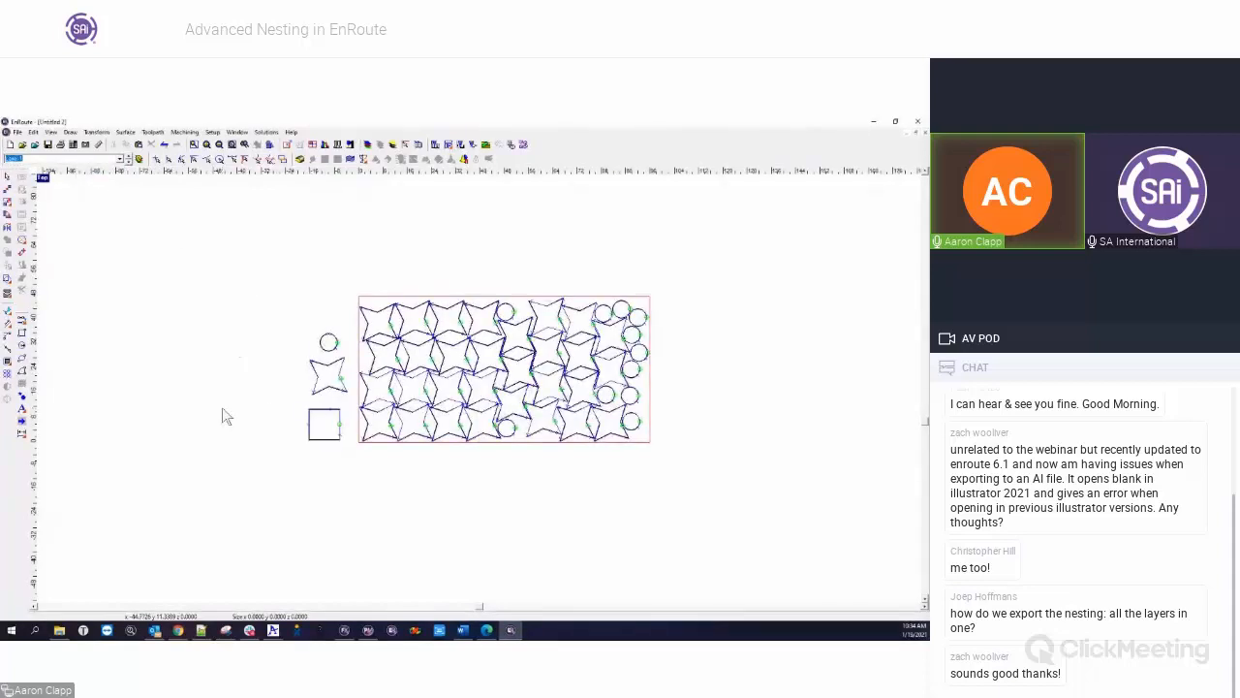
# Turn off the display of all layers and review the nested sheets on nested_3, nested_2 and nested_1 one by one
pyautogui.click(138, 160)
pyautogui.click(129, 162)
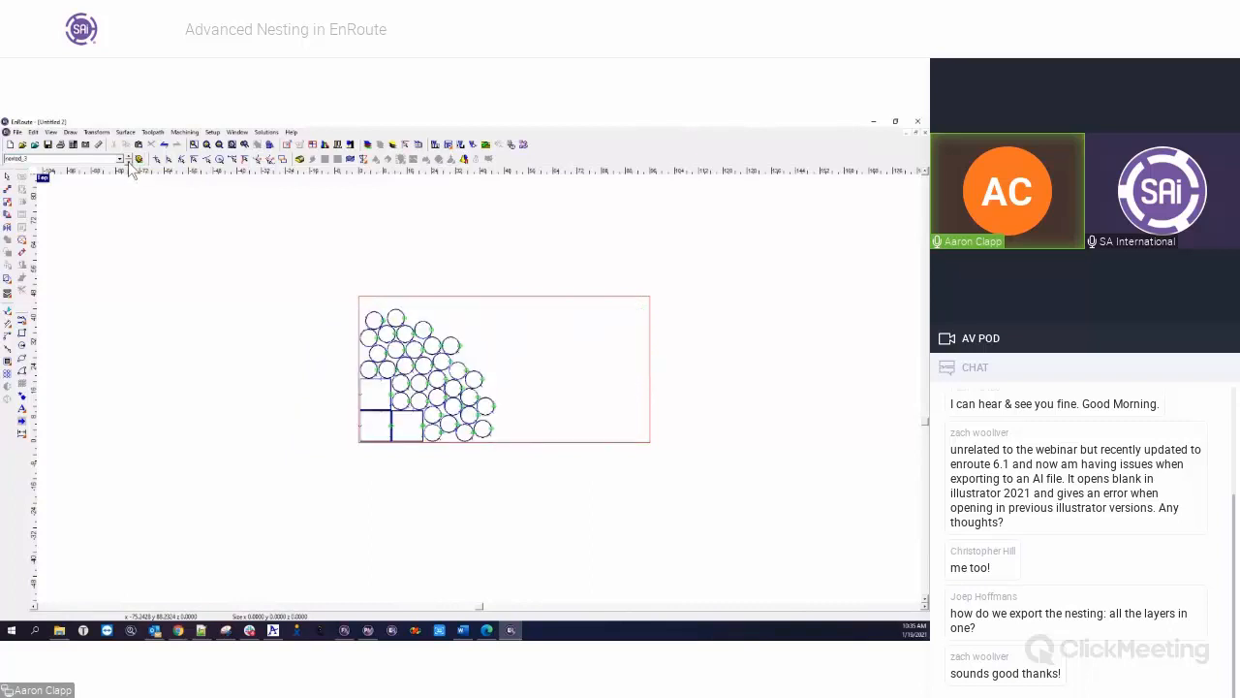
pyautogui.click(129, 163)
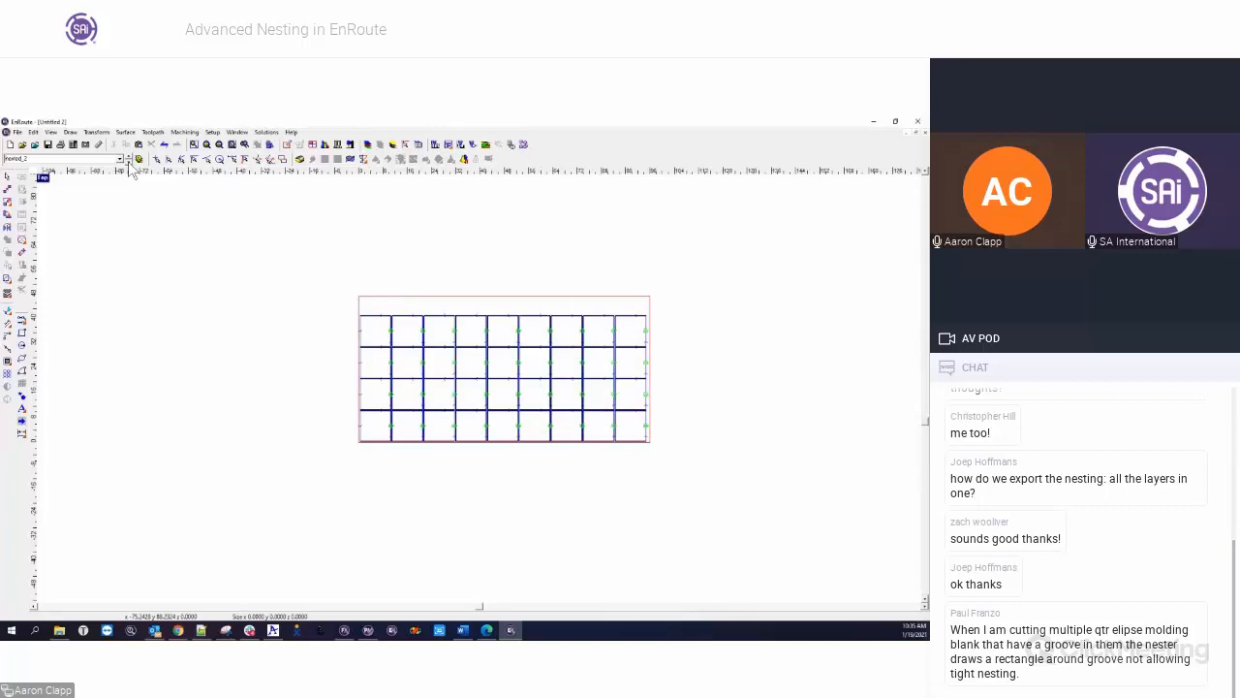
pyautogui.click(130, 163)
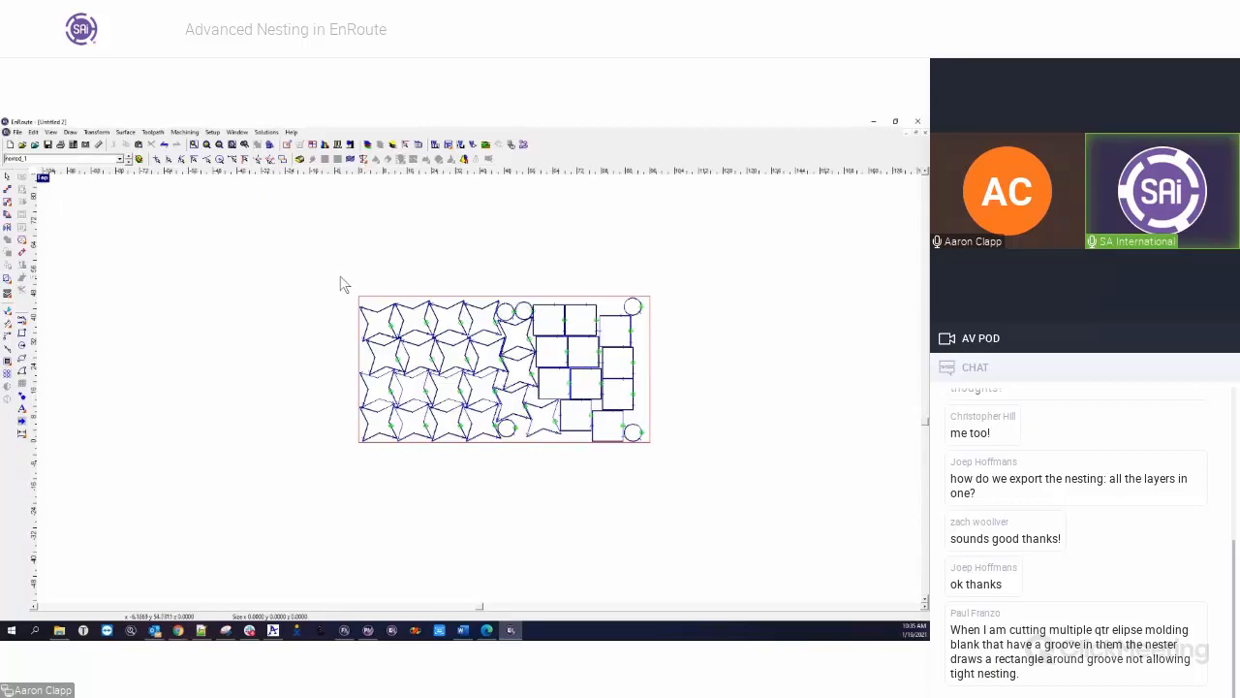
# Show all layers again and delete every nested part from the plate
pyautogui.click(139, 159)
pyautogui.moveTo(356, 262); pyautogui.dragTo(707, 483)
pyautogui.press('Delete')
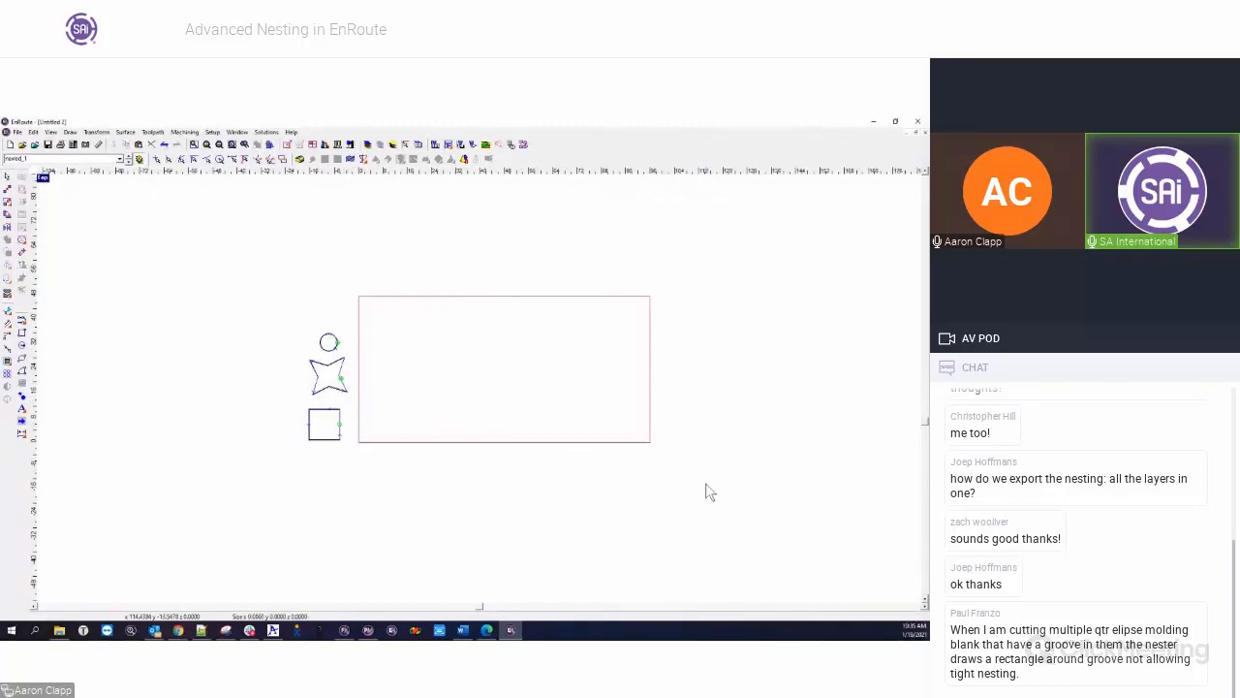
# Remove all empty layers from the document, leaving only Layer 1
pyautogui.click(369, 146)
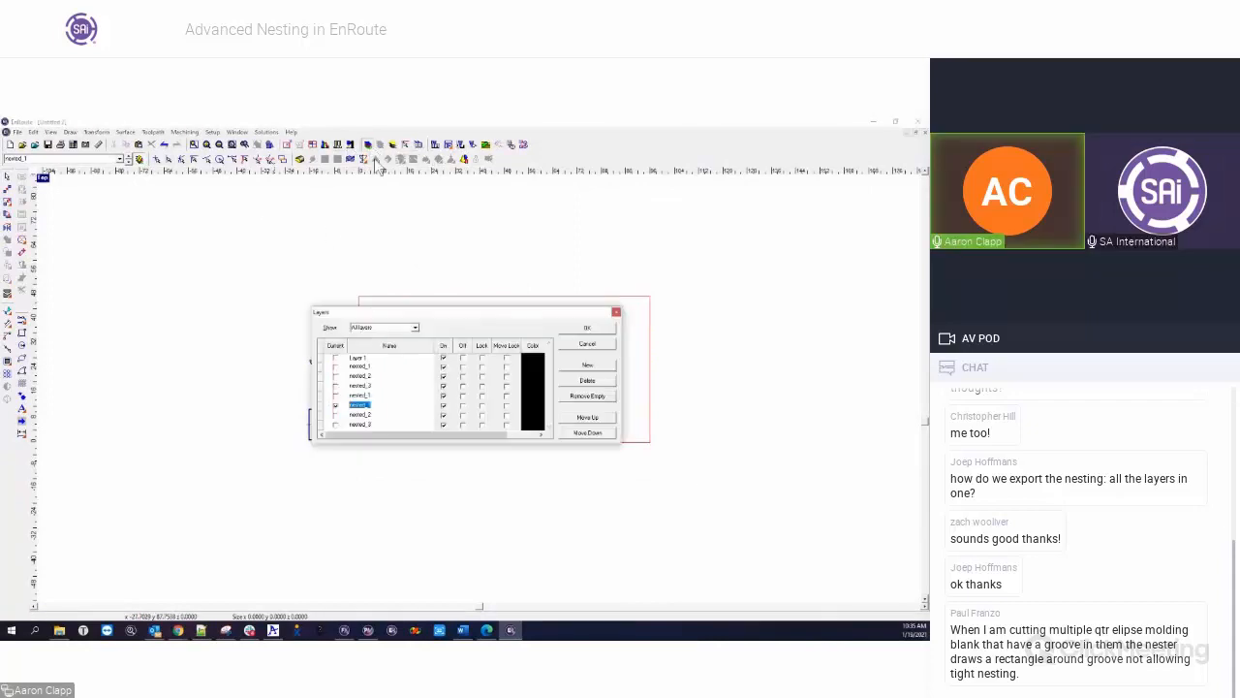
pyautogui.click(587, 398)
pyautogui.click(449, 397)
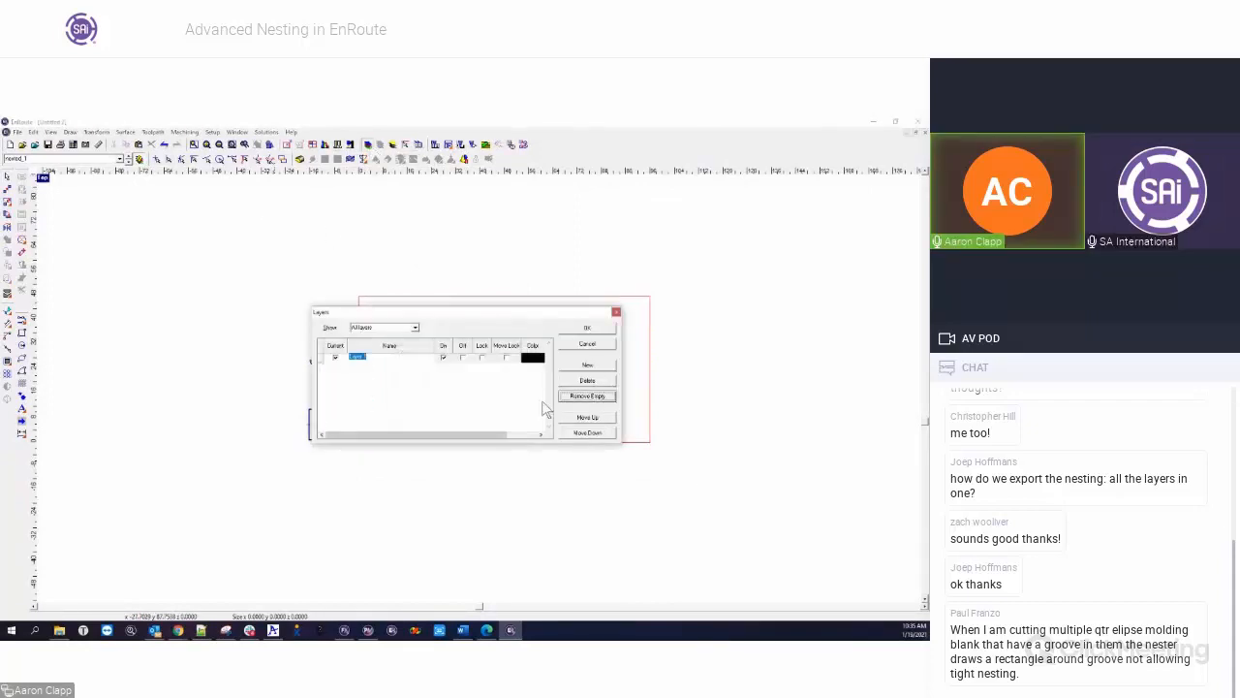
pyautogui.click(587, 329)
# Draw an open six-point polyline inside the circle to represent a groove
pyautogui.moveTo(269, 296); pyautogui.dragTo(331, 354)
pyautogui.scroll(5, 332, 360)
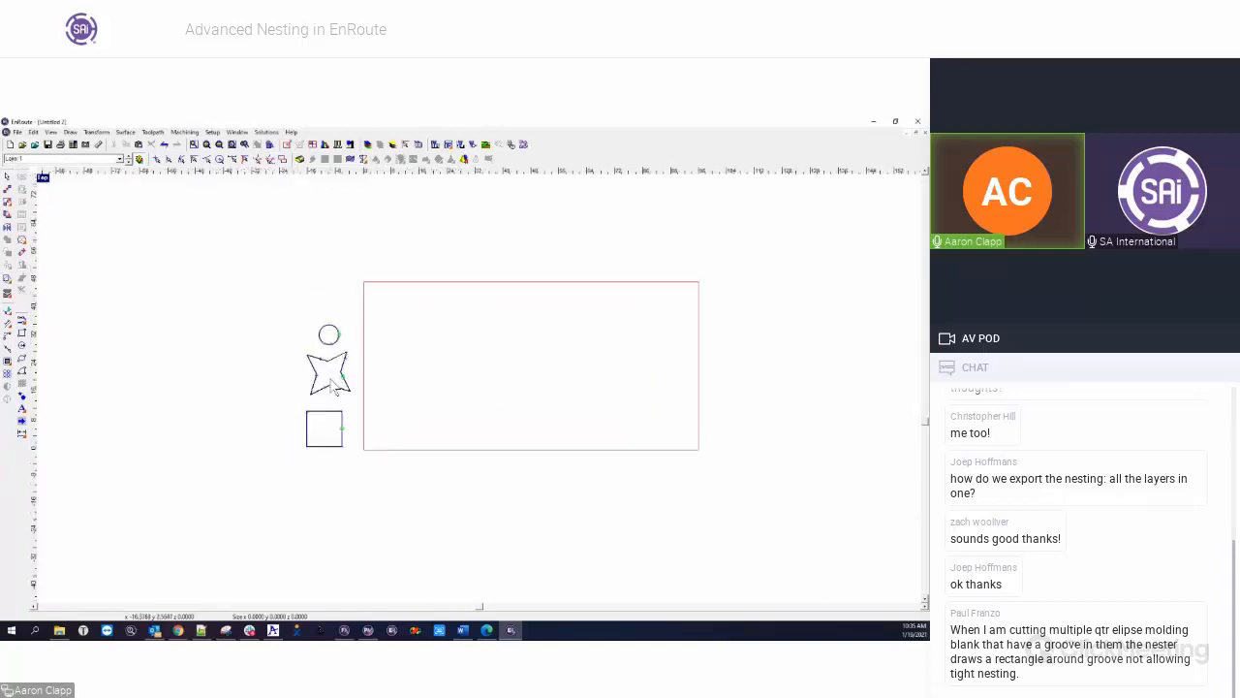
pyautogui.scroll(6, 347, 320)
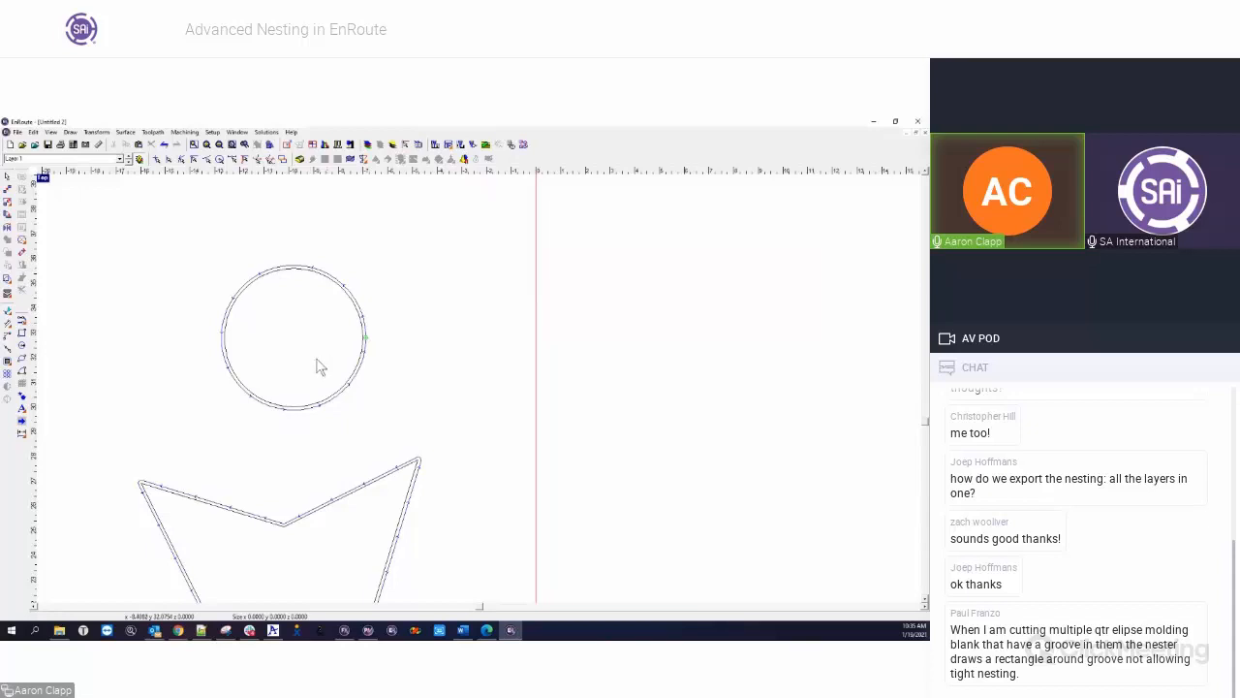
pyautogui.click(22, 325)
pyautogui.click(259, 326)
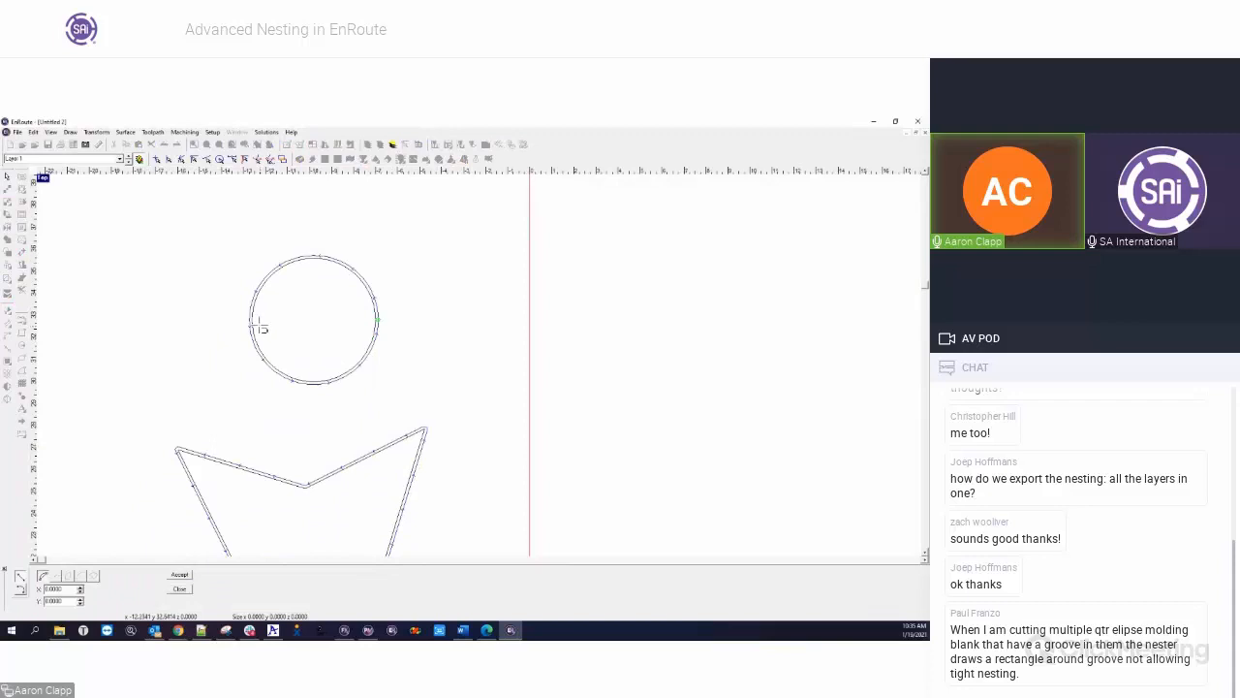
pyautogui.click(290, 368)
pyautogui.click(341, 362)
pyautogui.click(369, 323)
pyautogui.click(340, 275)
pyautogui.click(297, 271)
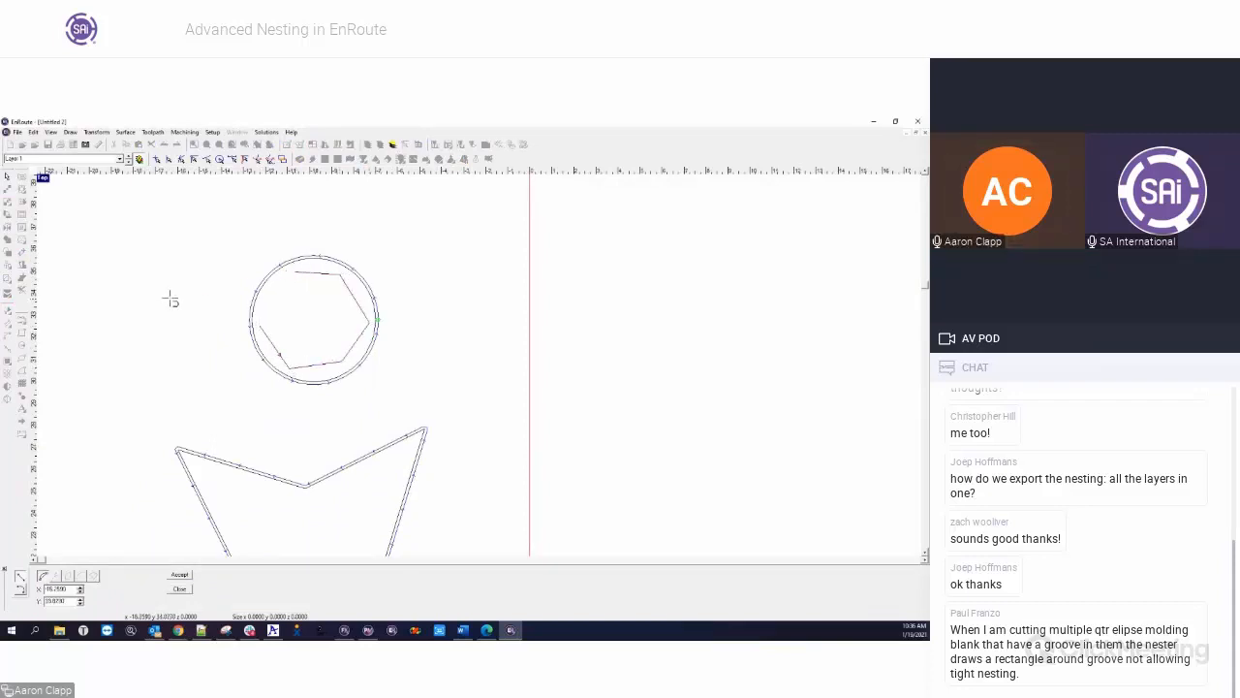
pyautogui.press('Escape')
# Apply a toolpath to the open polyline inside the circle
pyautogui.click(275, 284)
pyautogui.click(22, 266)
pyautogui.click(584, 289)
# Start nesting for the circle and its inner polyline, examine the boundaries used around each, and cancel without applying
pyautogui.moveTo(174, 235); pyautogui.dragTo(403, 448)
pyautogui.click(8, 299)
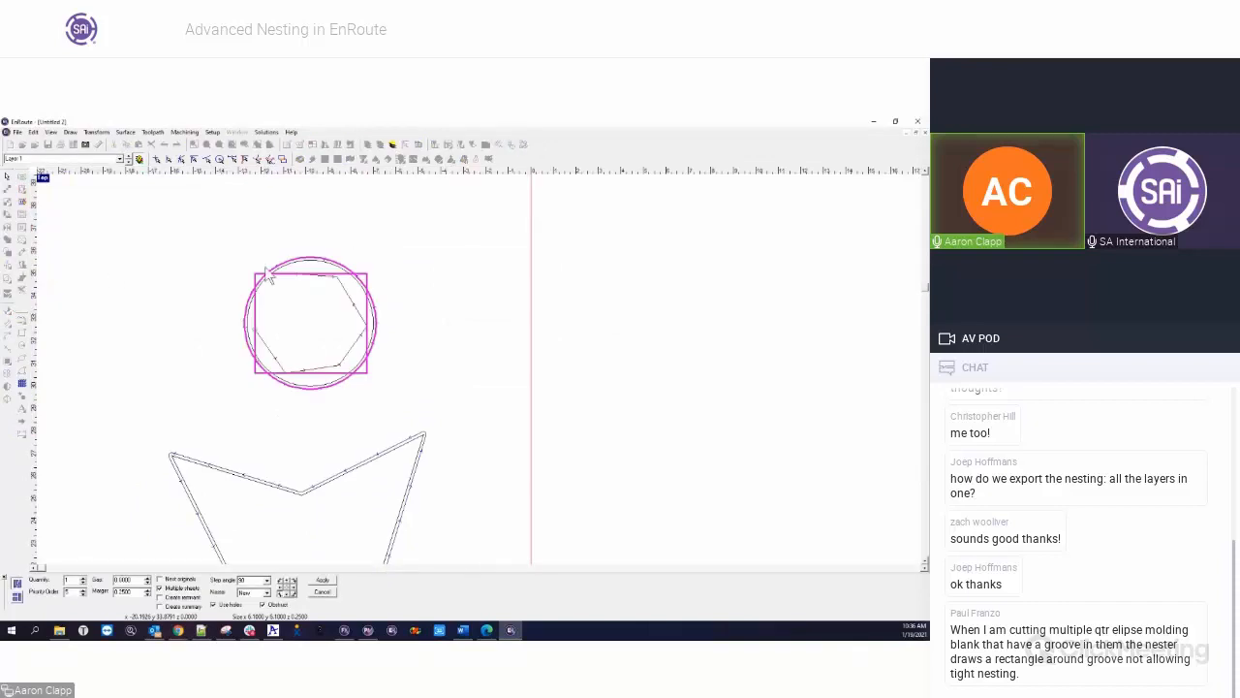
pyautogui.scroll(-3, 349, 325)
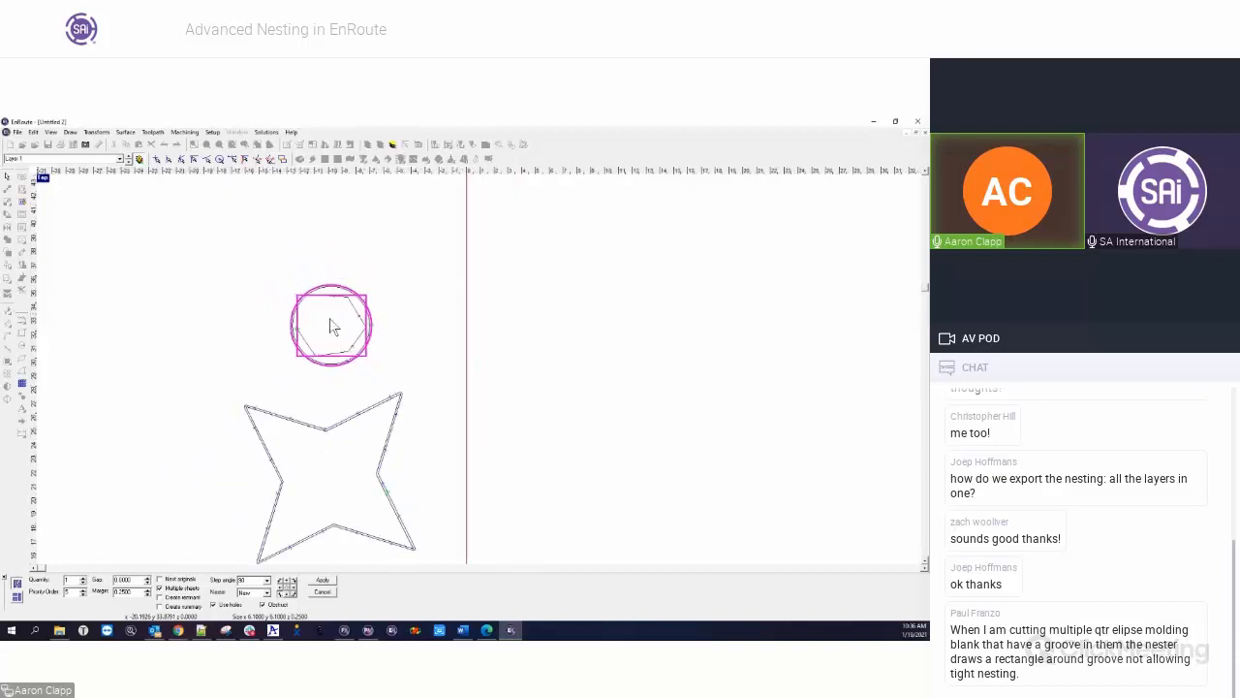
pyautogui.scroll(4, 351, 334)
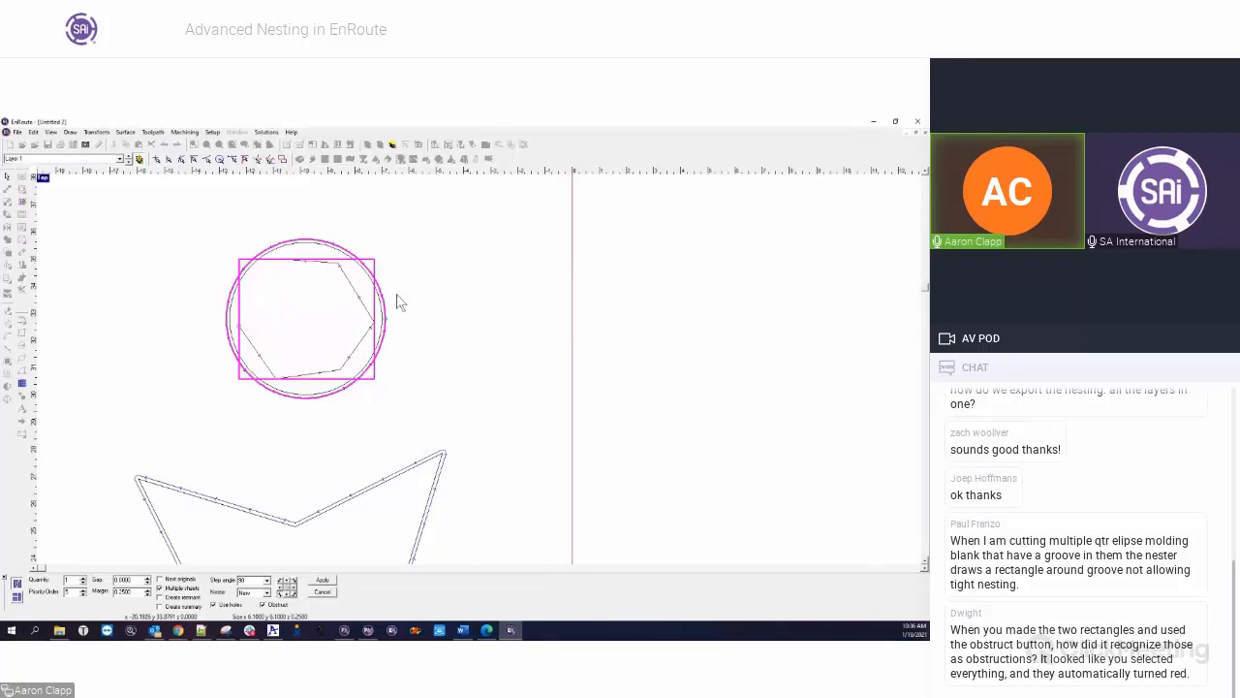
pyautogui.click(417, 312)
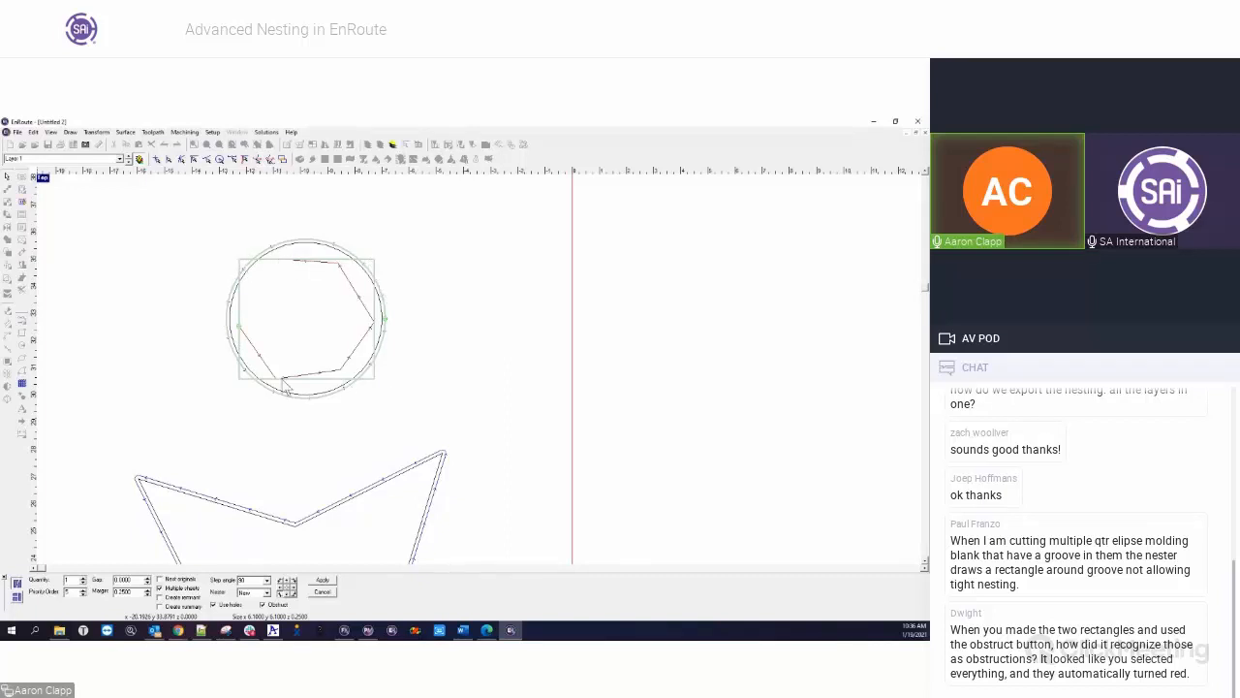
pyautogui.click(322, 591)
# Reselect the circle with its inner polyline, examine their combined nesting boundary, and cancel nesting without applying
pyautogui.moveTo(152, 213); pyautogui.dragTo(407, 462)
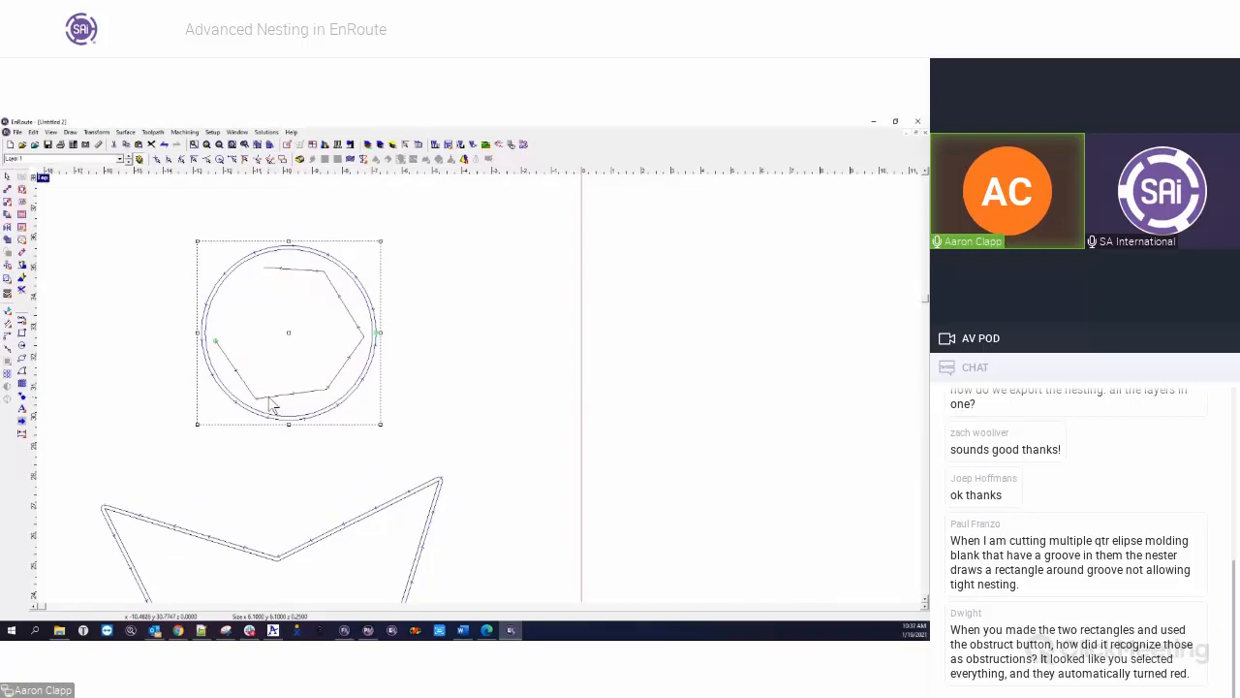
pyautogui.click(388, 345)
pyautogui.moveTo(156, 214); pyautogui.dragTo(405, 459)
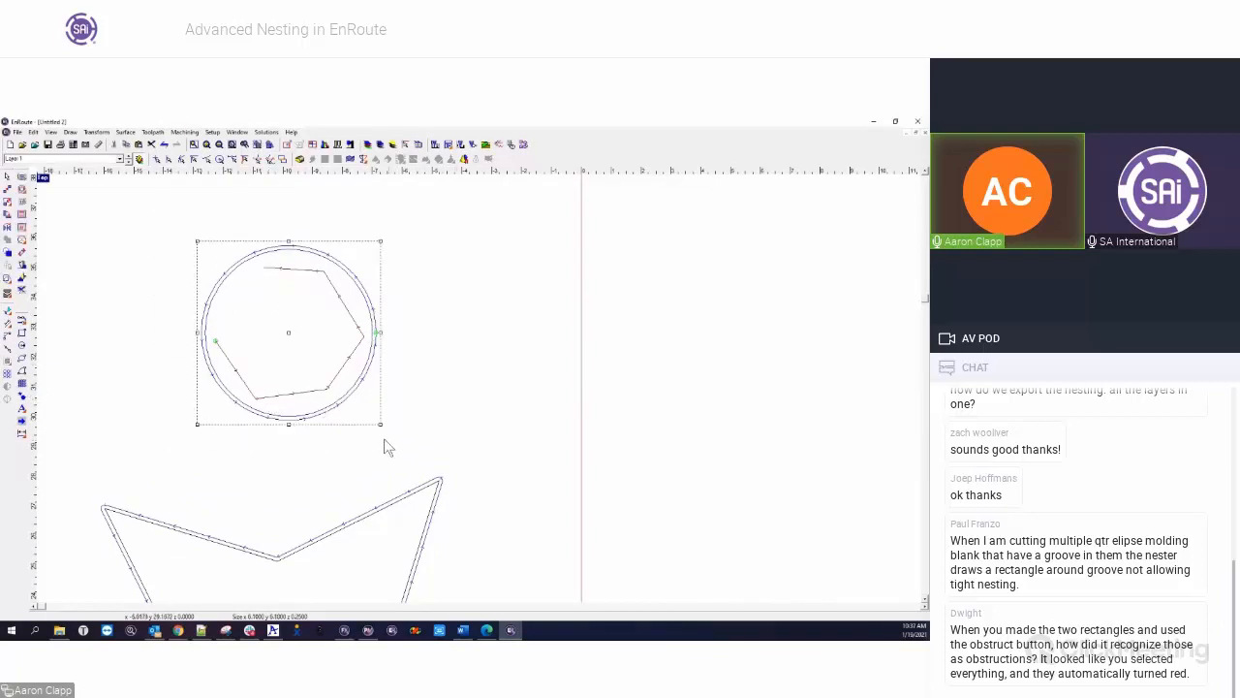
pyautogui.click(8, 298)
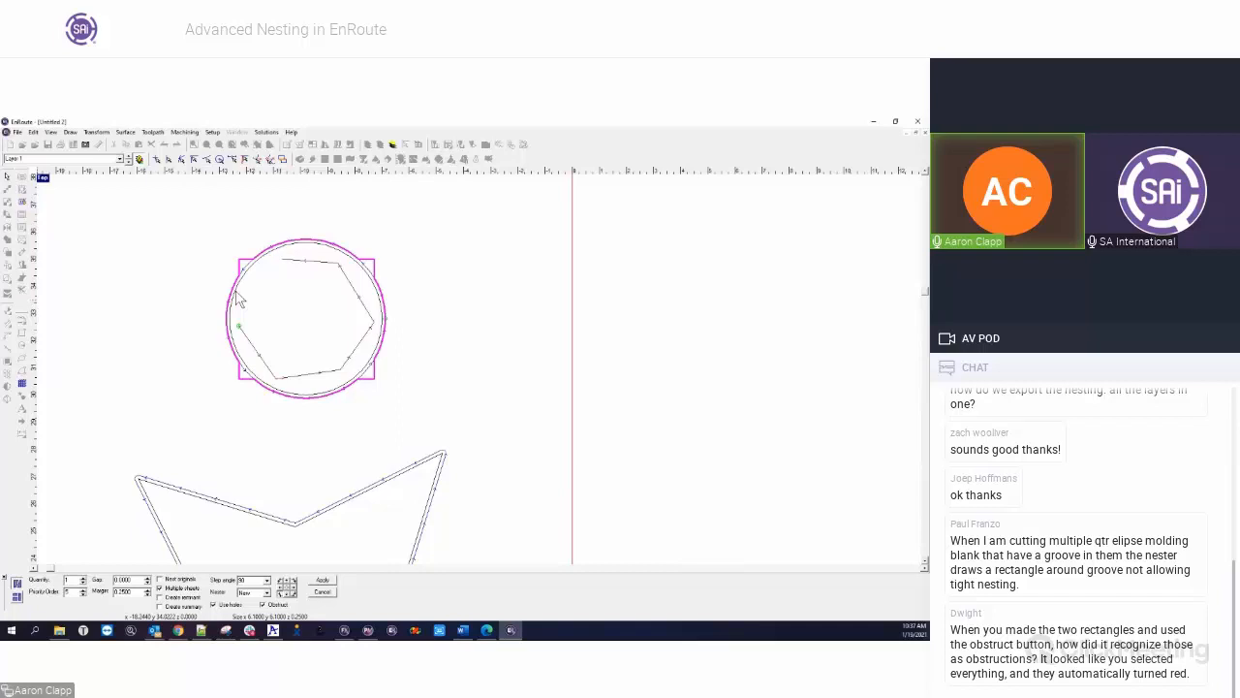
pyautogui.scroll(-4, 339, 304)
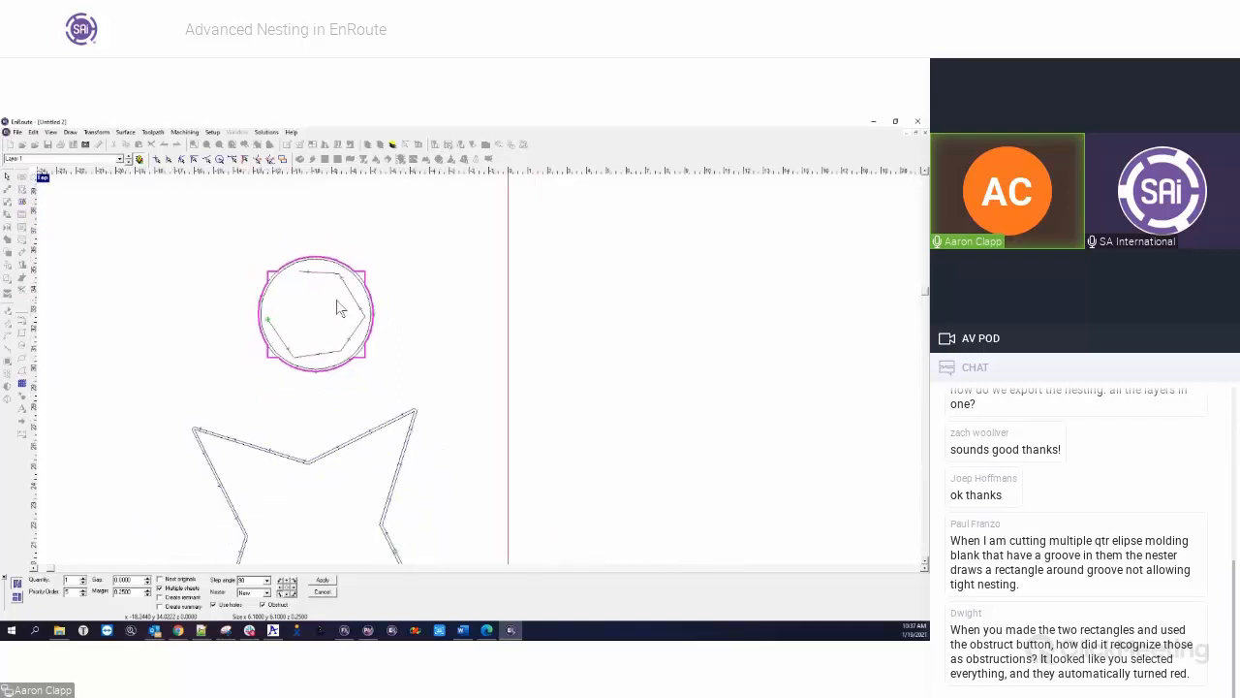
pyautogui.scroll(-1, 330, 297)
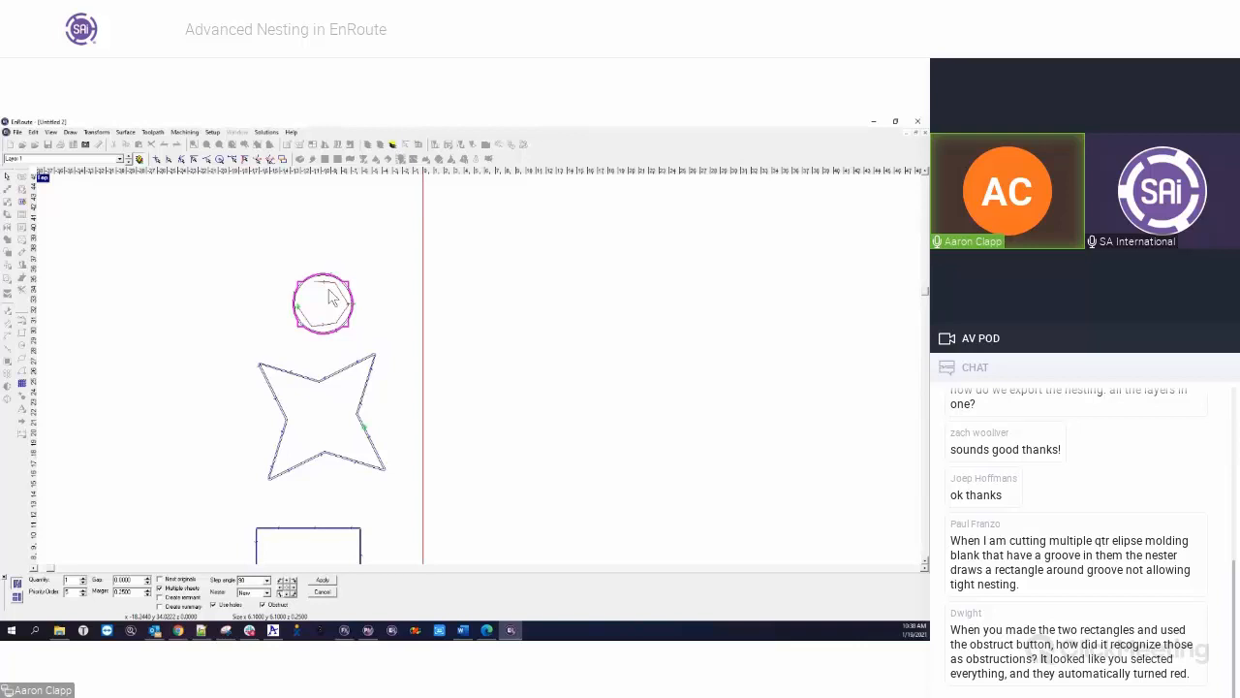
pyautogui.click(323, 591)
pyautogui.scroll(5, 315, 320)
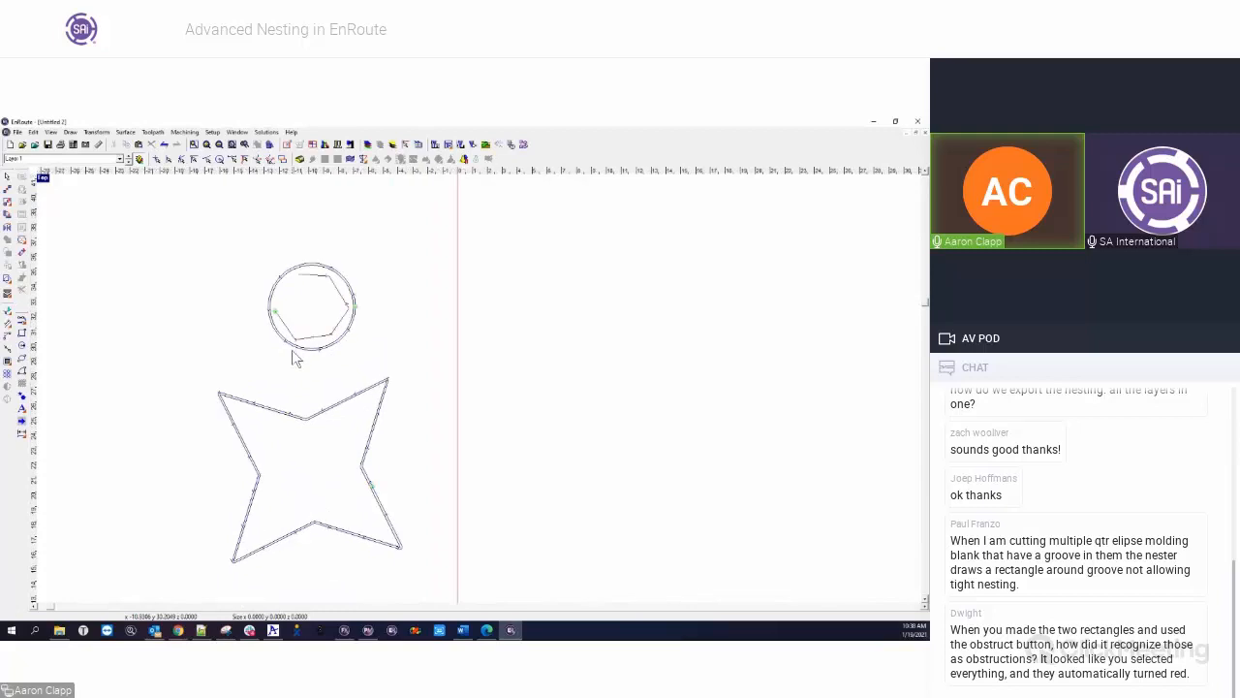
# Try removing the toolpaths from the circle and its inner polyline, and undo the removal
pyautogui.scroll(-3, 339, 305)
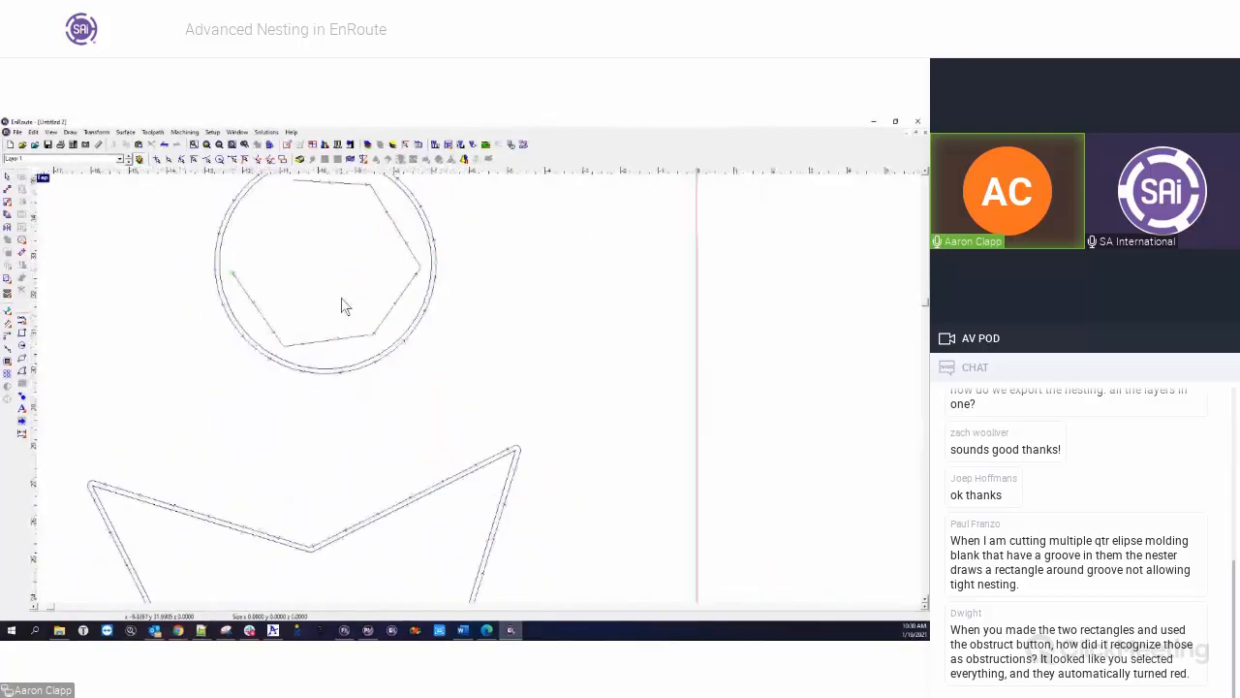
pyautogui.rightClick(300, 343)
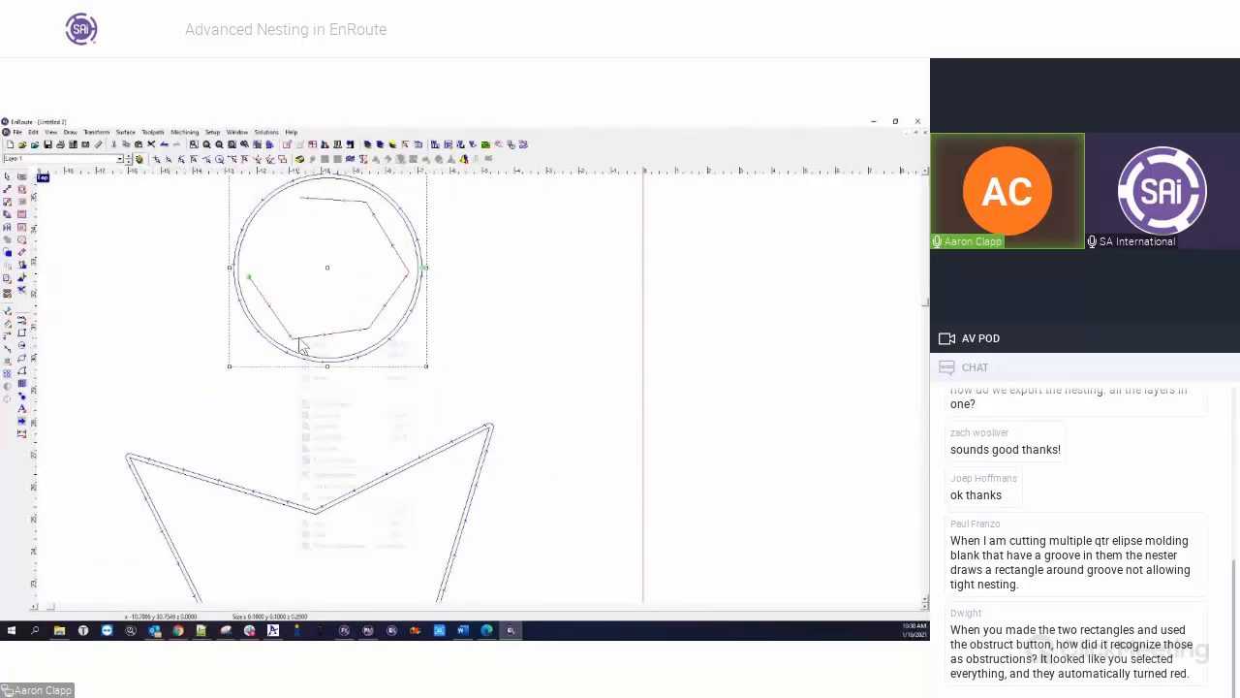
pyautogui.click(335, 485)
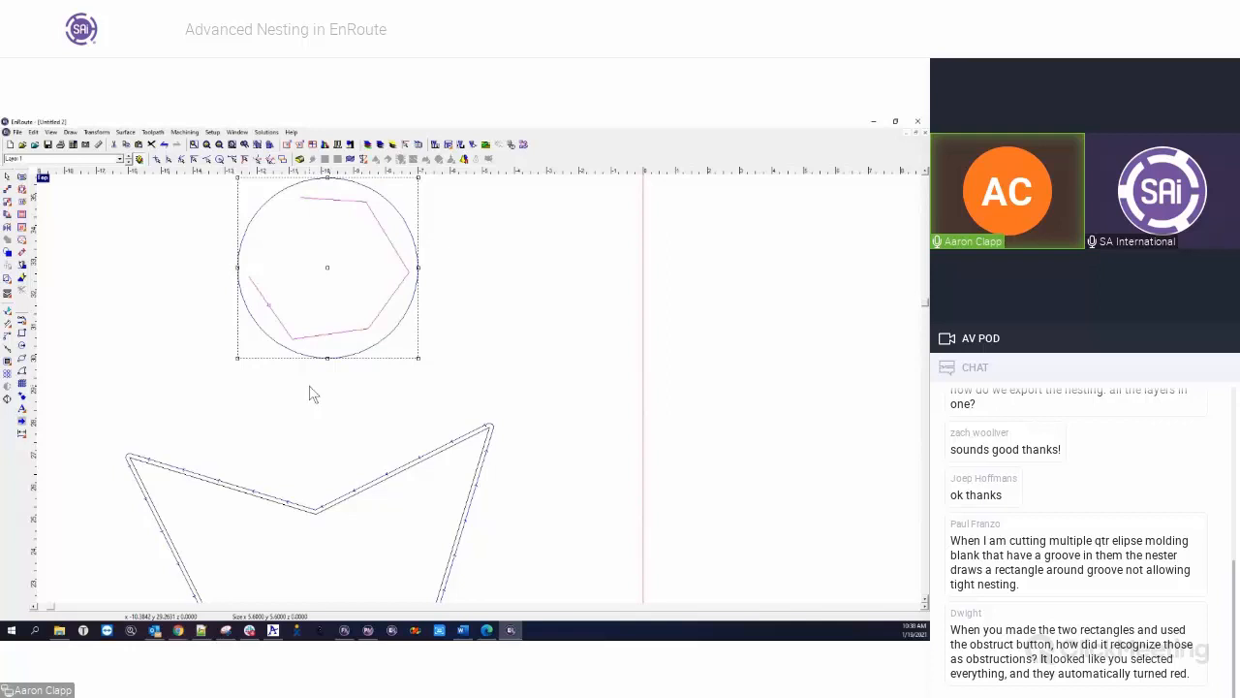
pyautogui.hotkey('ctrl', 'z')
# Offset the open polyline inside the circle once by 0.1250 as an outline with square corners
pyautogui.click(198, 288)
pyautogui.click(234, 270)
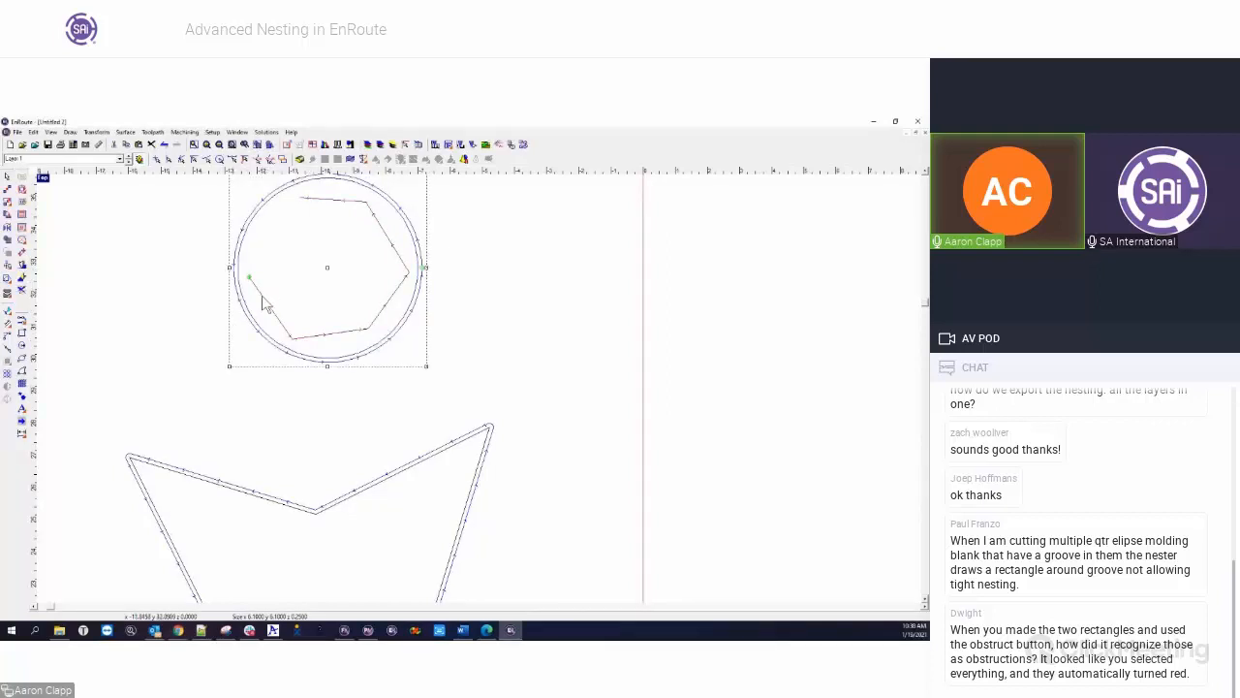
pyautogui.click(253, 287)
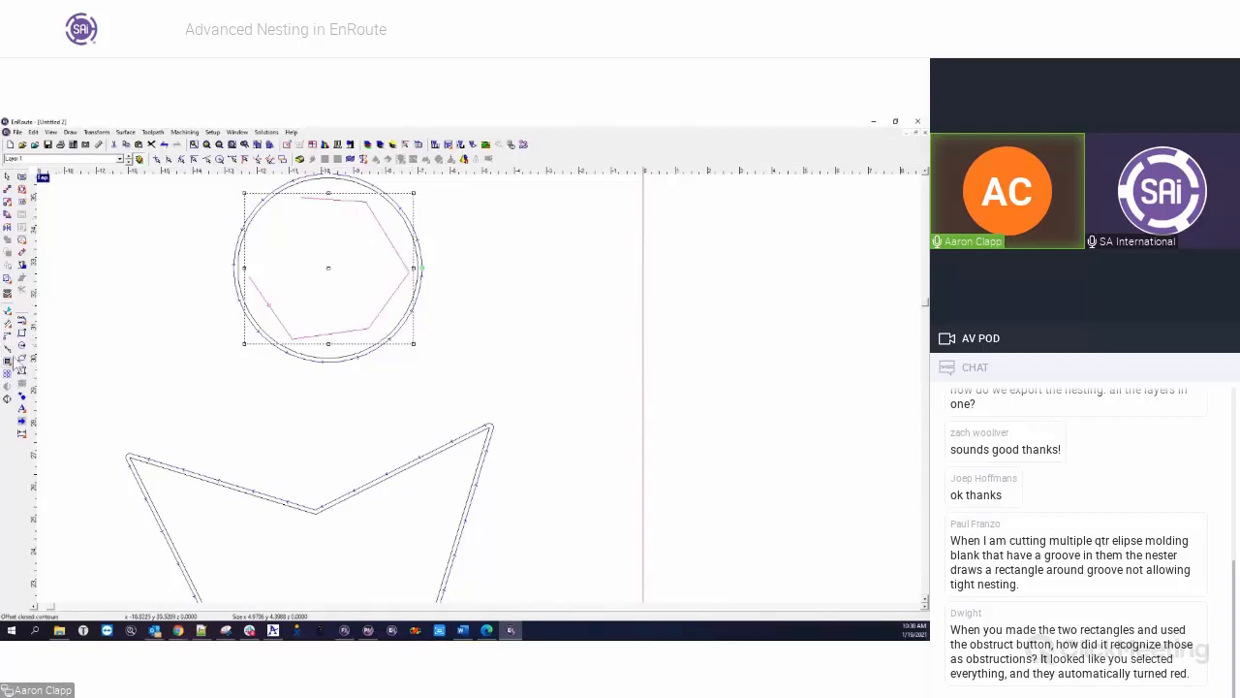
pyautogui.click(8, 365)
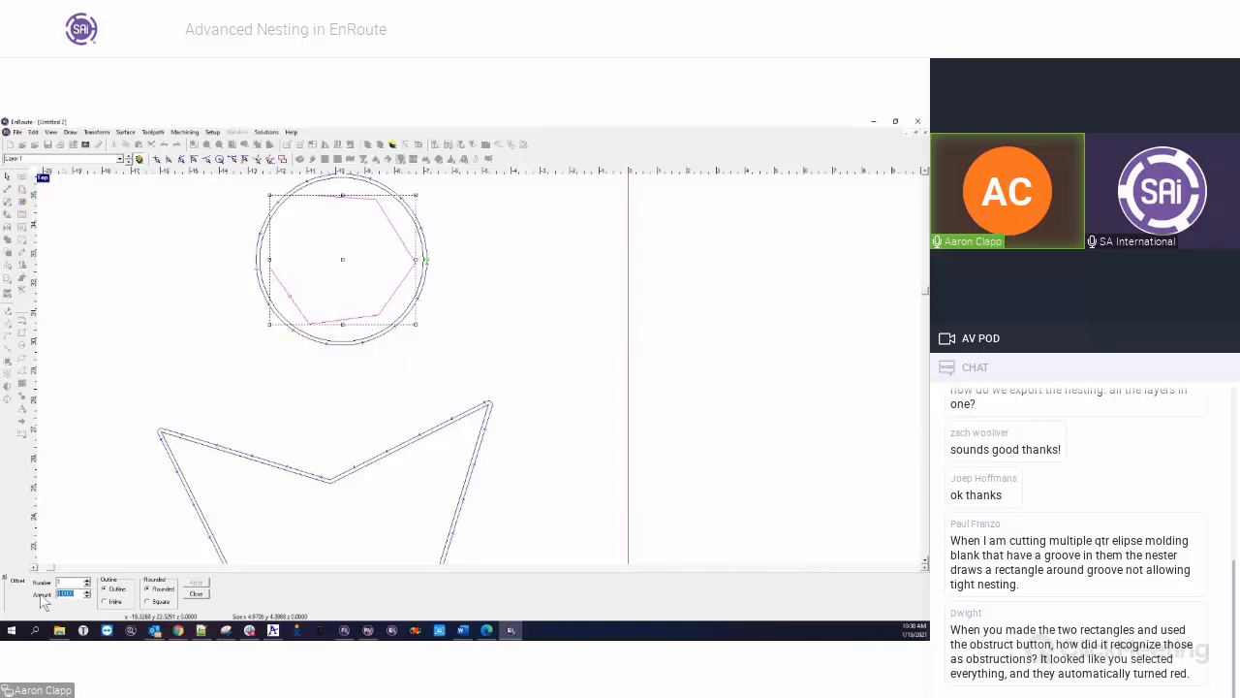
pyautogui.press('Tab')
pyautogui.click(155, 601)
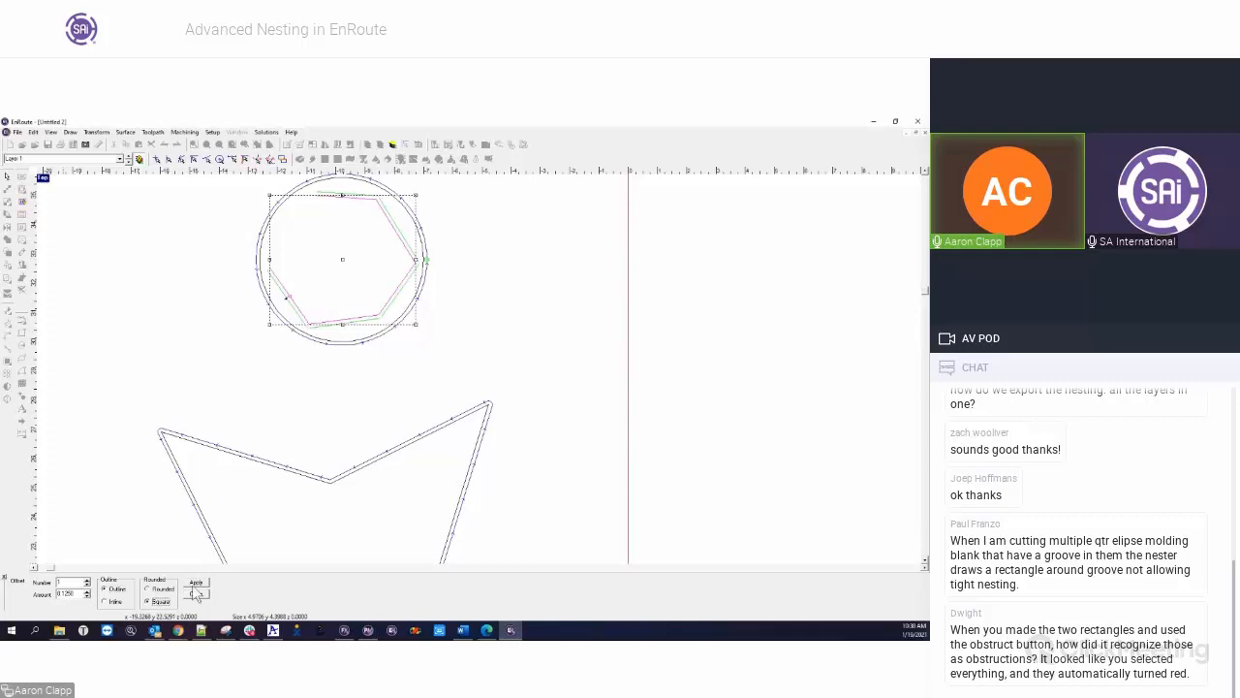
pyautogui.click(195, 584)
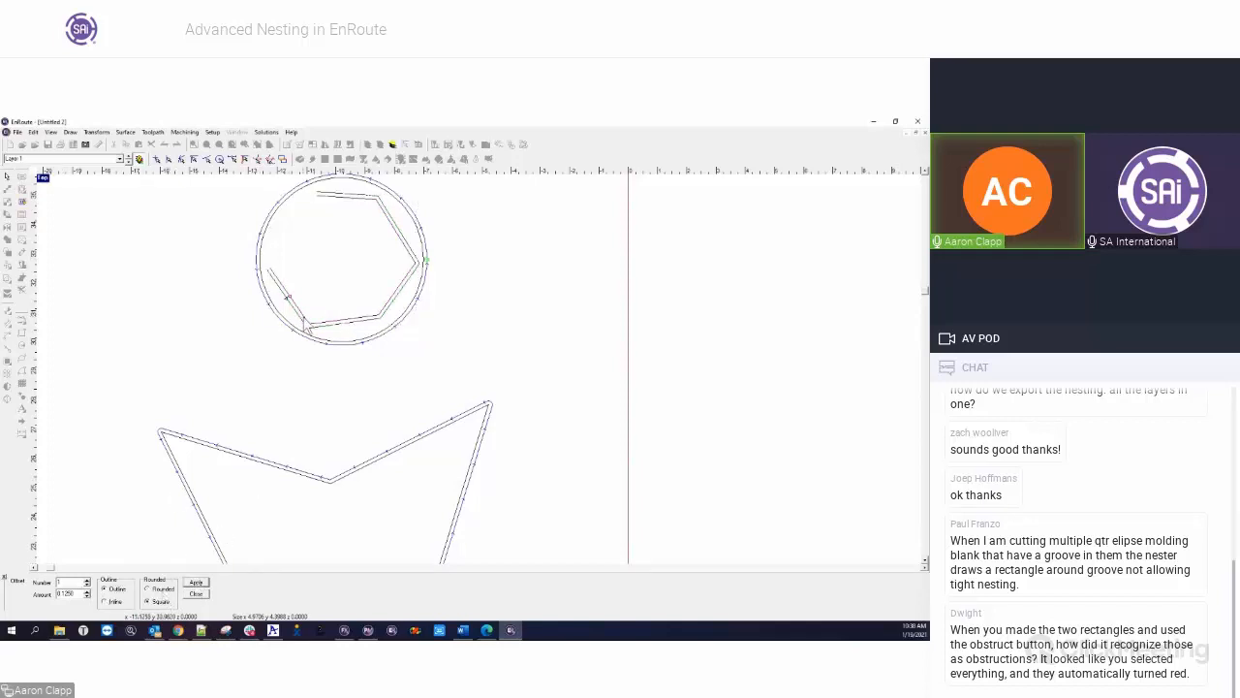
# Offset the original open polyline inward by 0.1250 with square corners
pyautogui.click(308, 326)
pyautogui.click(104, 602)
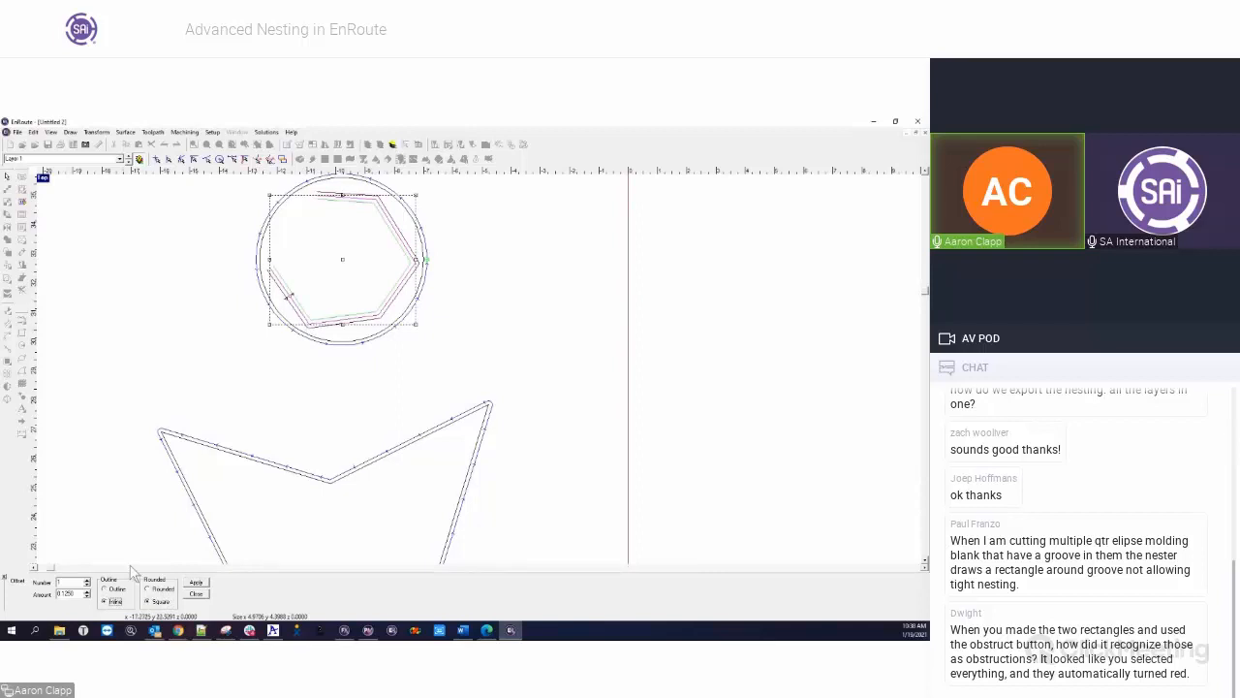
pyautogui.click(198, 589)
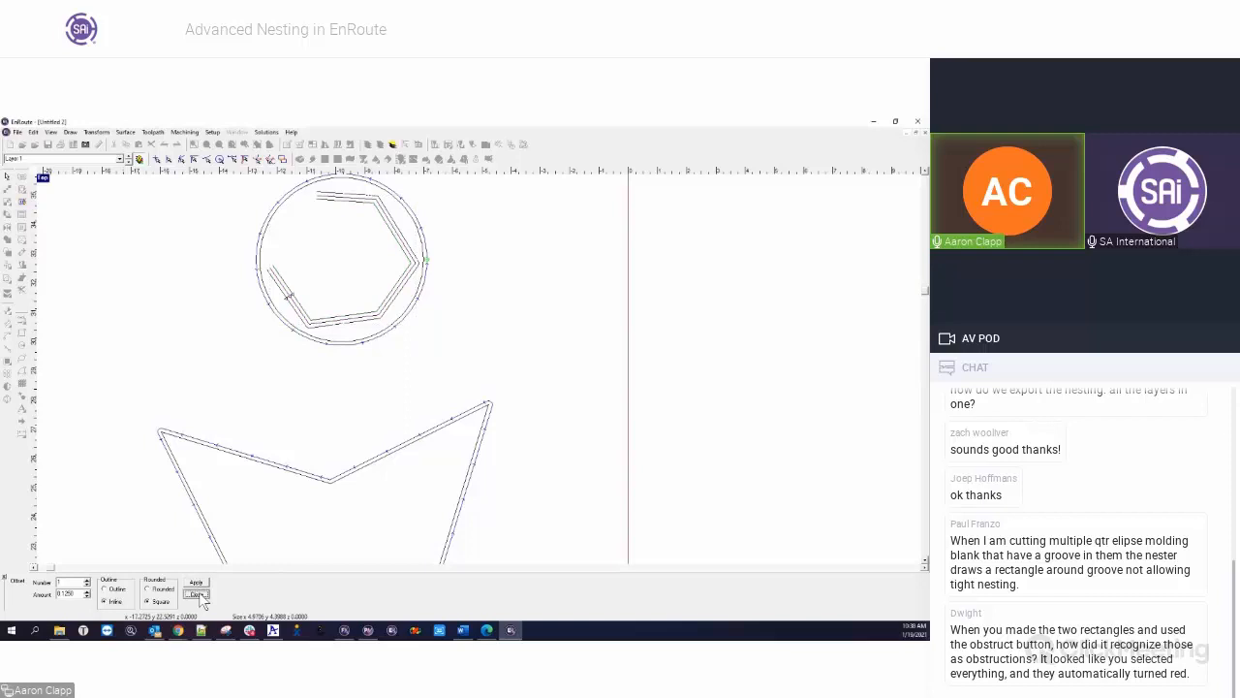
# Finish offsetting and delete the original polyline between the two offset contours
pyautogui.scroll(6, 257, 272)
pyautogui.click(245, 303)
pyautogui.press('Delete')
pyautogui.scroll(5, 235, 286)
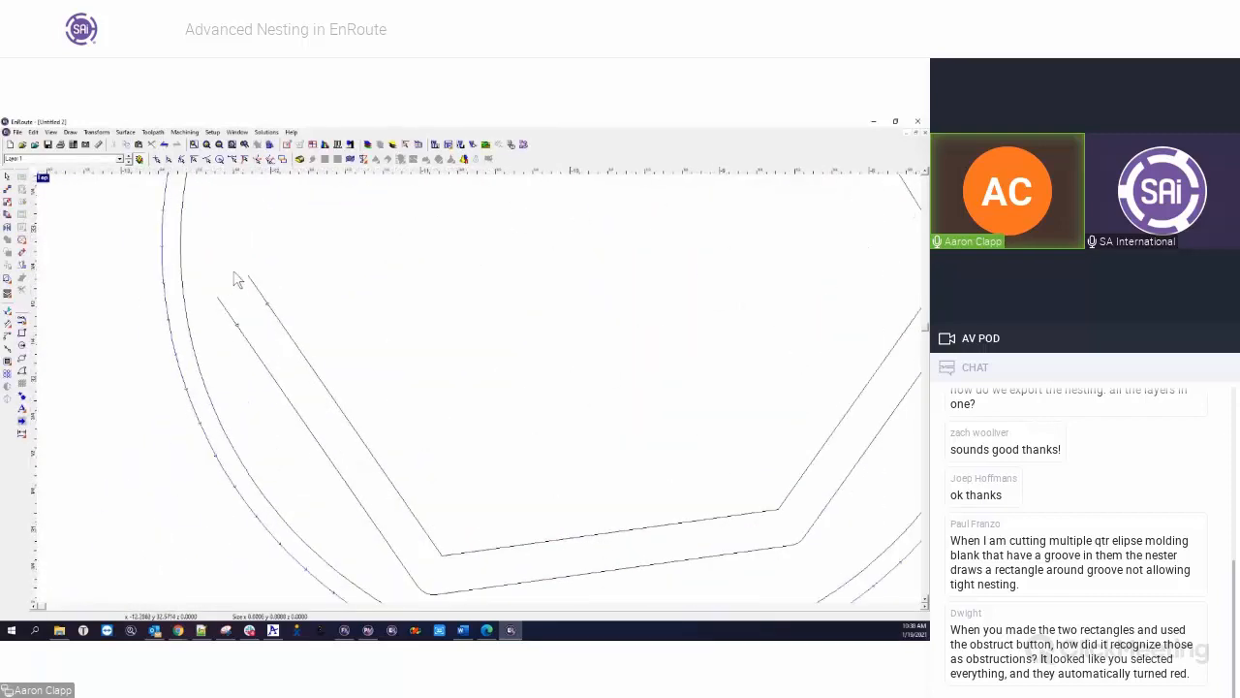
# Draw short connecting lines across both open ends of the two offset contours
pyautogui.click(23, 322)
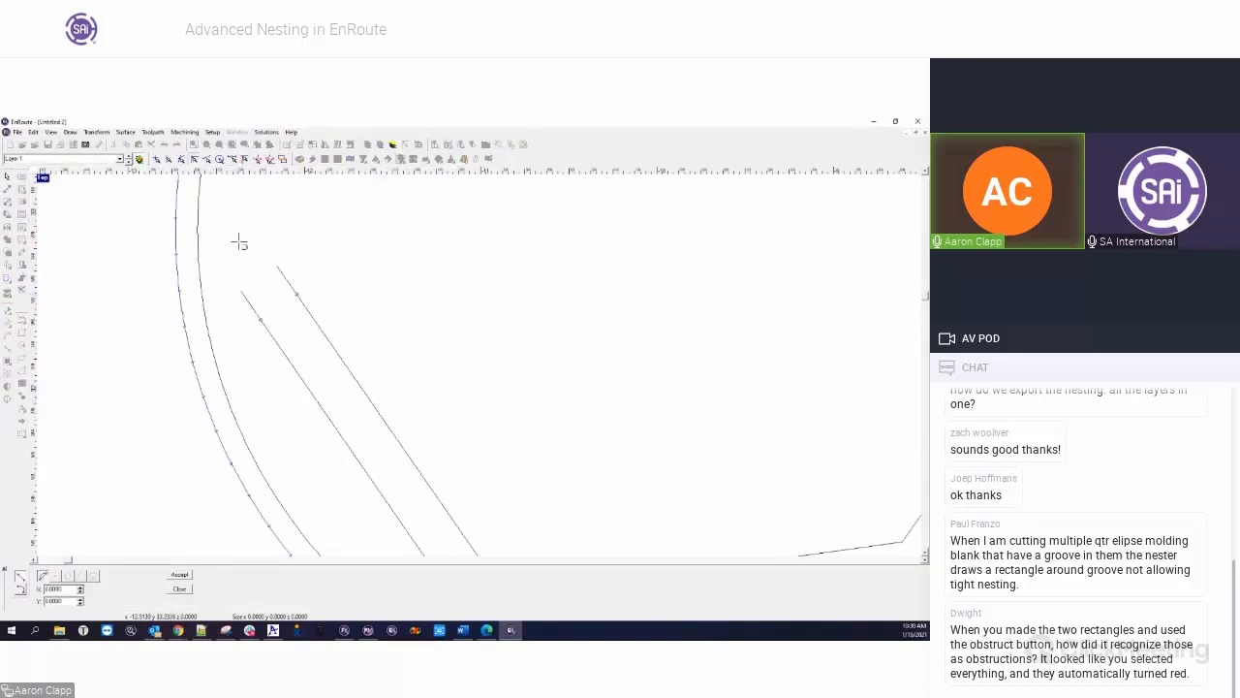
pyautogui.scroll(-5, 252, 276)
pyautogui.press('Escape')
# Select the offset contours with their connecting end lines and merge them into one closed groove outline
pyautogui.moveTo(179, 269); pyautogui.dragTo(376, 461)
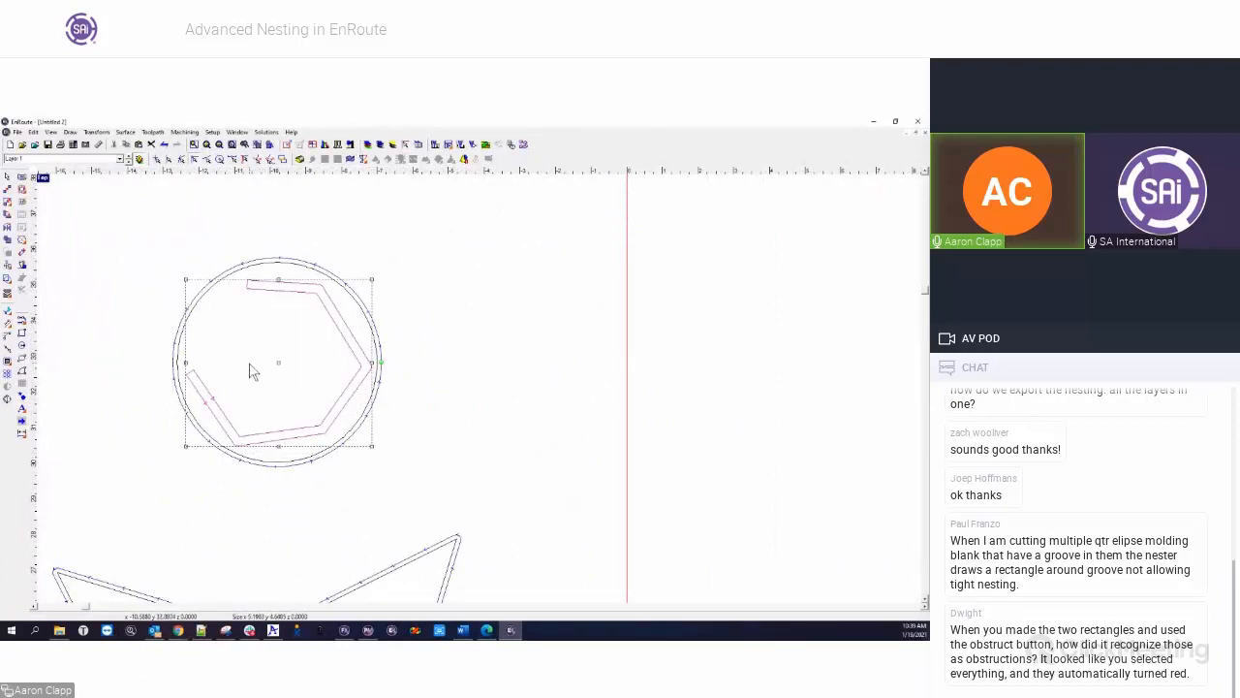
pyautogui.scroll(-1, 250, 371)
pyautogui.click(95, 132)
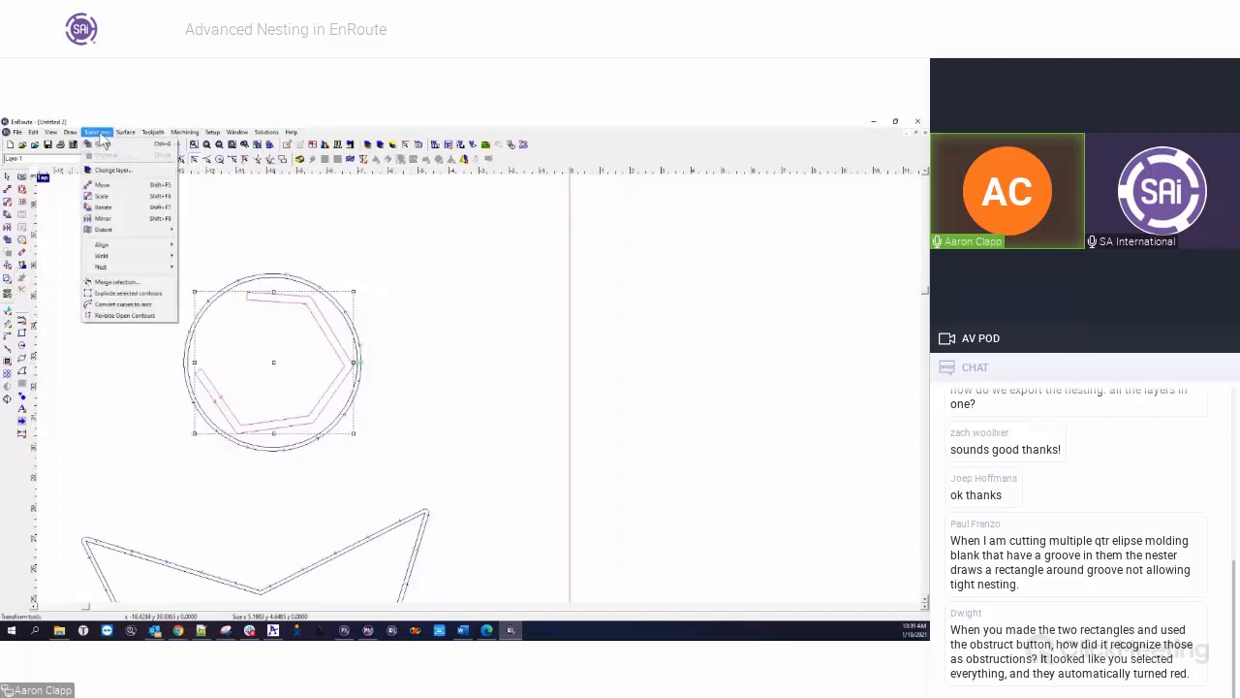
pyautogui.click(116, 281)
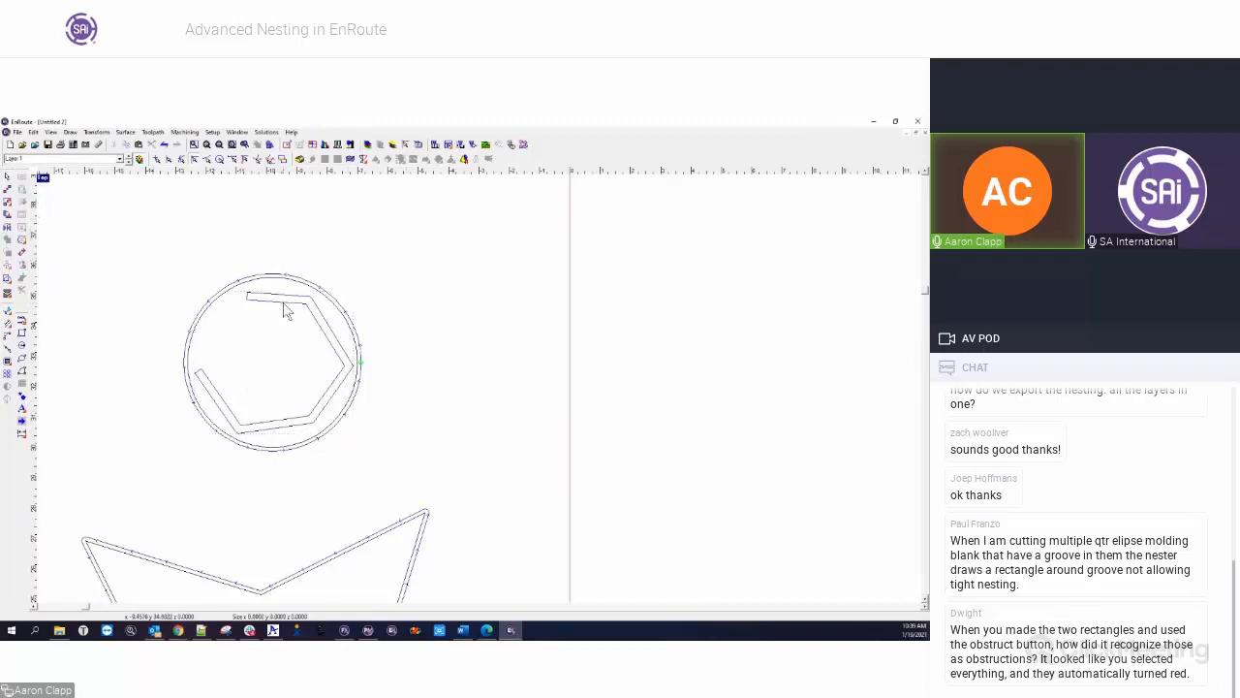
# Apply an Island Fill toolpath with an end mill to the closed groove outline inside the circle
pyautogui.click(23, 228)
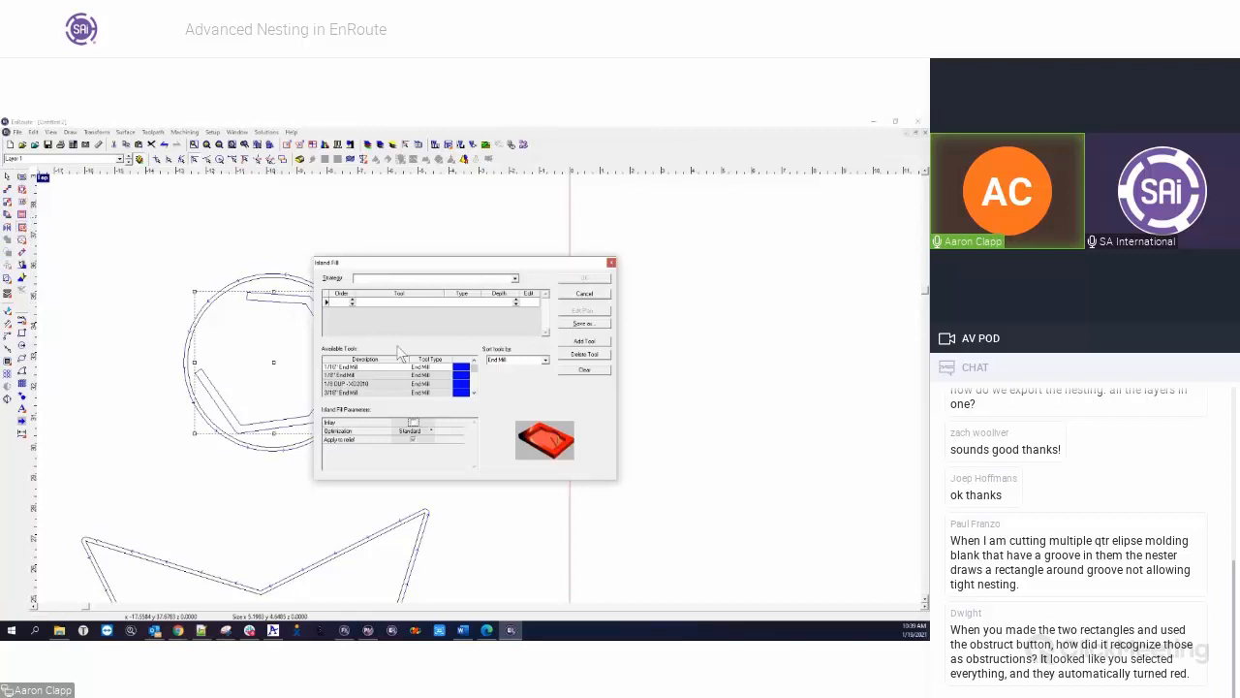
pyautogui.click(474, 392)
pyautogui.click(474, 394)
pyautogui.click(474, 394)
pyautogui.click(474, 393)
pyautogui.doubleClick(353, 385)
pyautogui.click(516, 301)
pyautogui.click(585, 278)
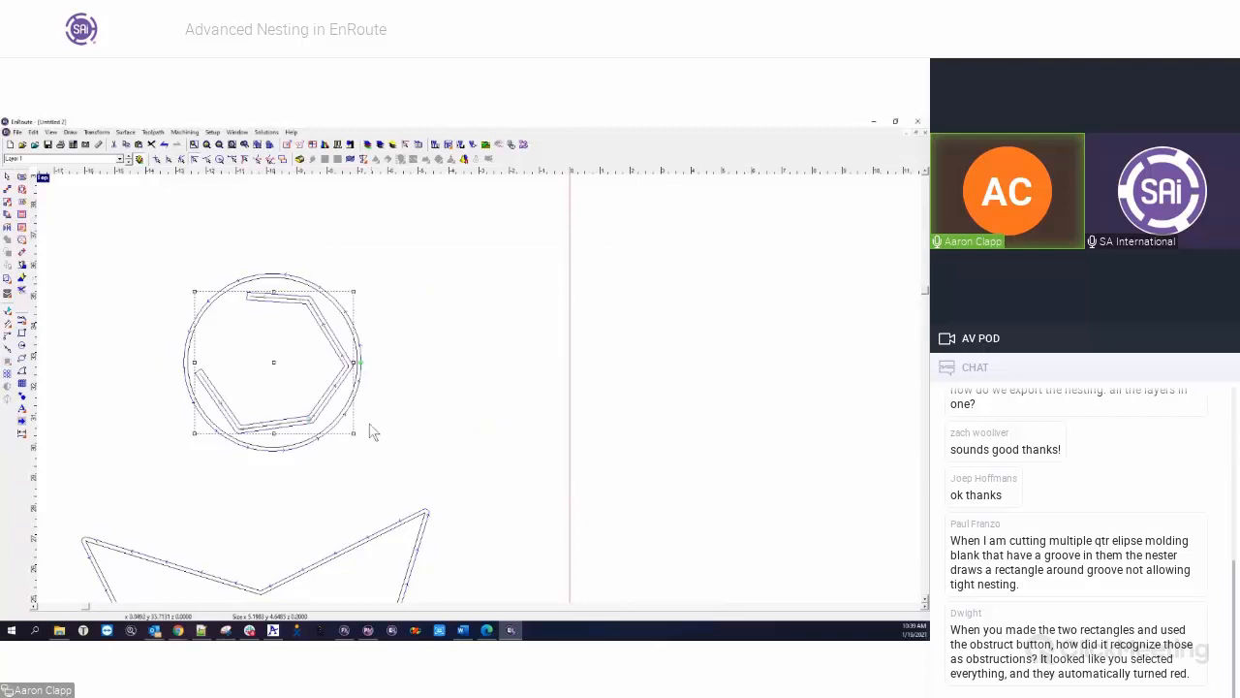
# Inspect the groove's fill toolpath, start nesting the circle with its groove to examine their boundaries, and cancel without applying
pyautogui.scroll(5, 242, 436)
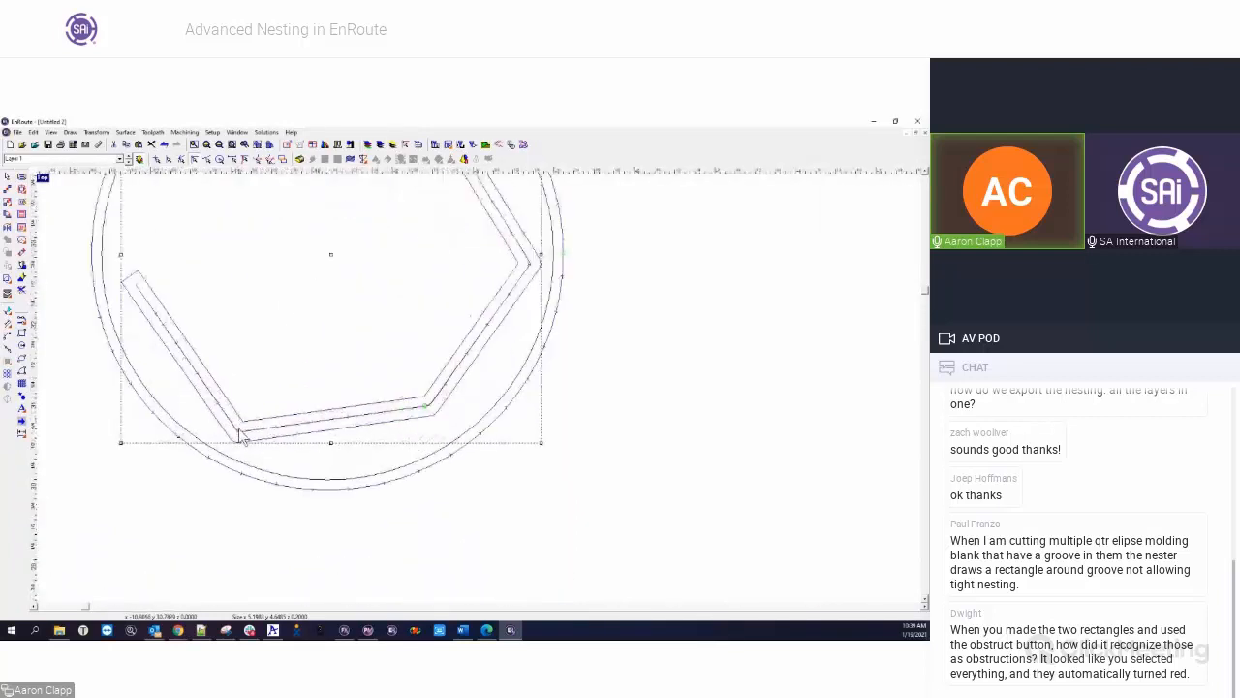
pyautogui.scroll(-1, 308, 431)
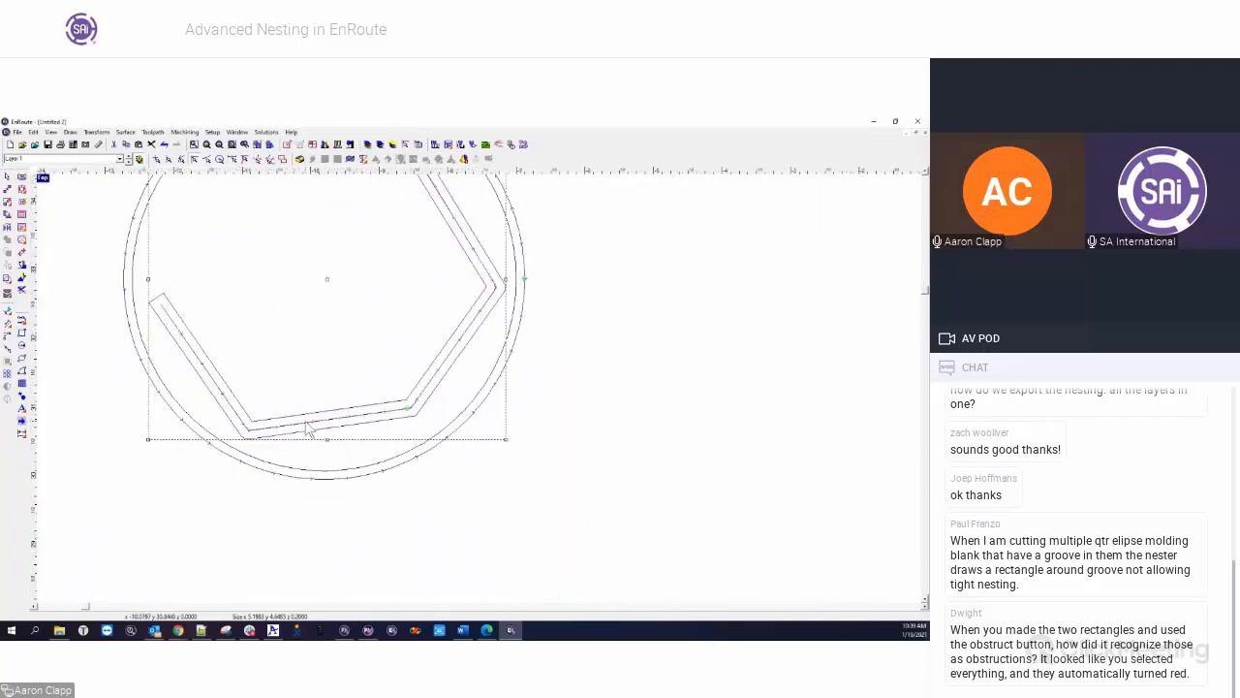
pyautogui.scroll(-3, 308, 431)
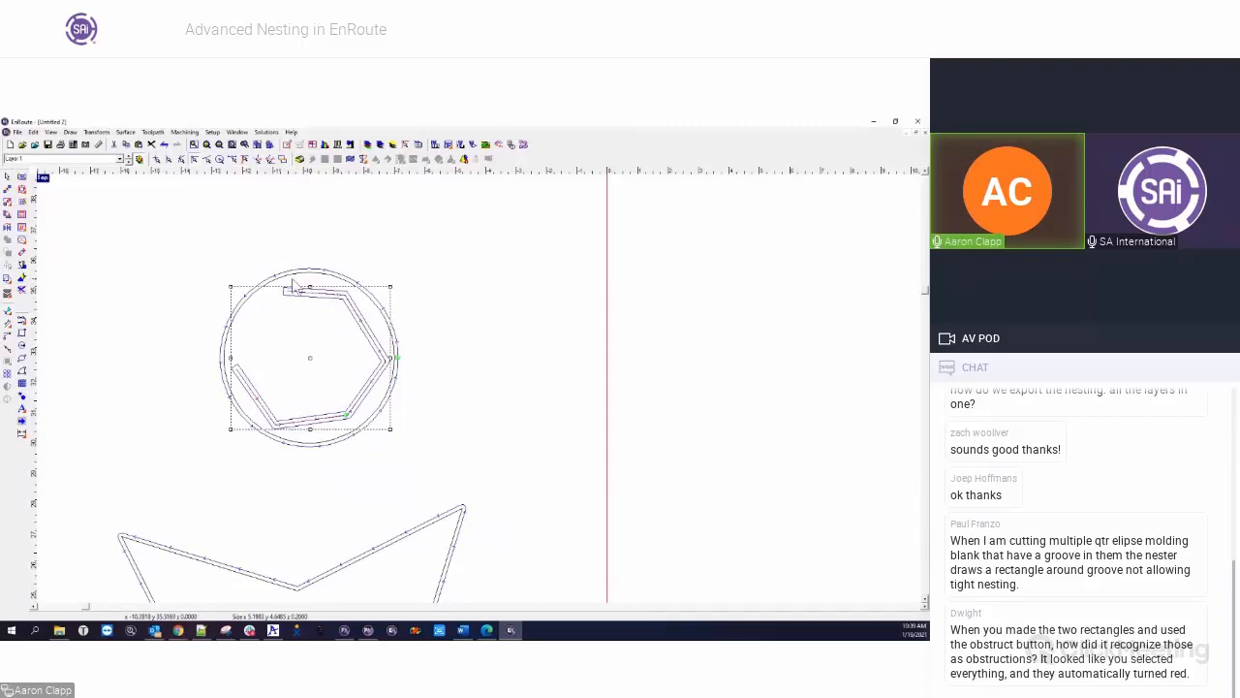
pyautogui.moveTo(187, 243); pyautogui.dragTo(423, 473)
pyautogui.click(9, 293)
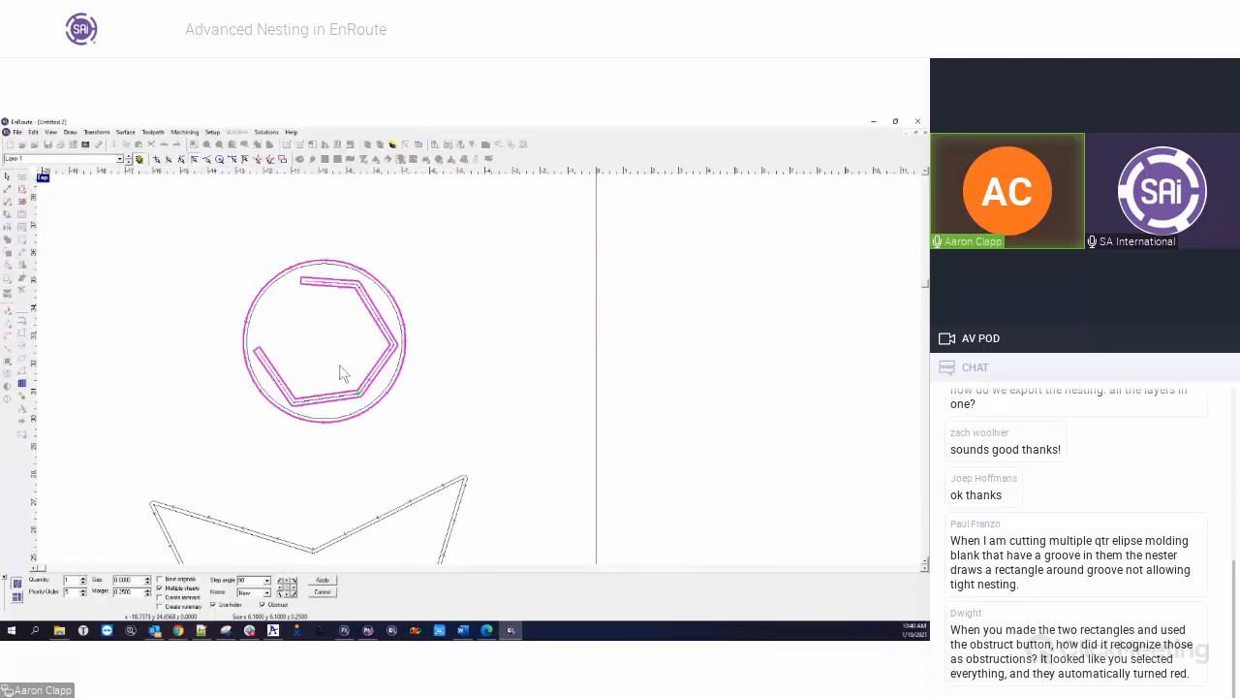
pyautogui.moveTo(200, 243); pyautogui.dragTo(464, 477)
pyautogui.click(233, 277)
pyautogui.moveTo(215, 247); pyautogui.dragTo(476, 458)
pyautogui.click(323, 591)
# Draw two separate rectangles inside the plate to serve as nesting obstructions
pyautogui.scroll(-8, 191, 353)
pyautogui.moveTo(131, 295); pyautogui.dragTo(294, 576)
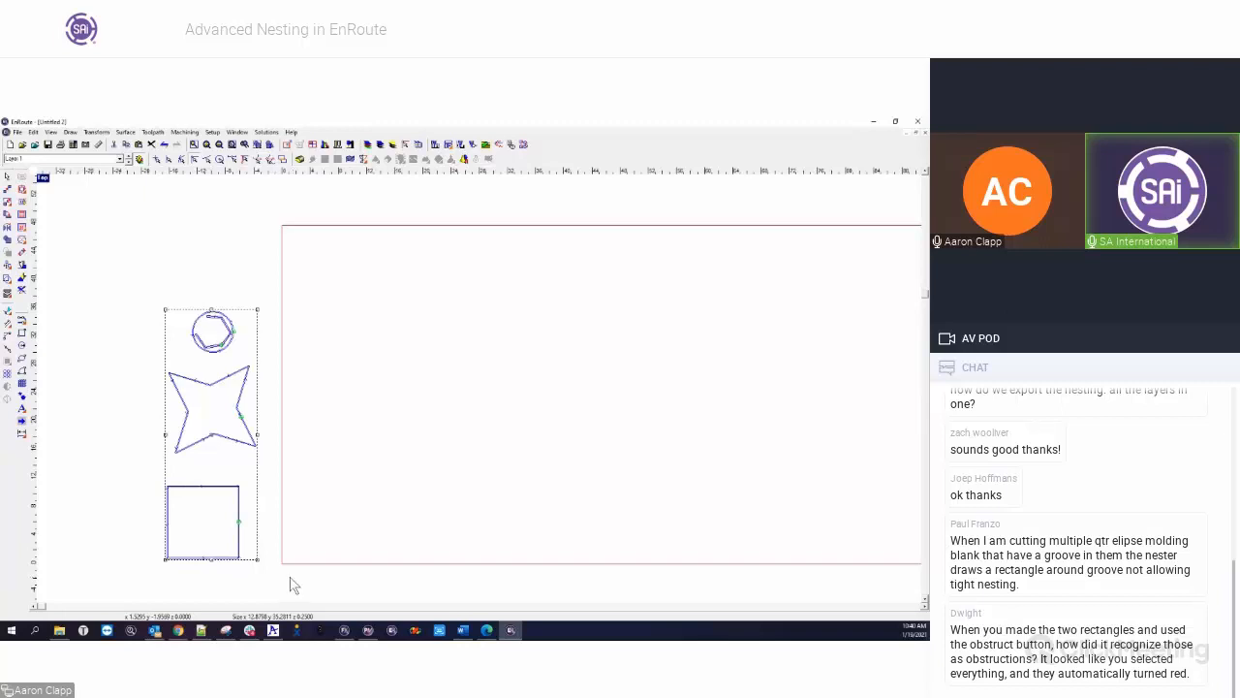
pyautogui.click(510, 341)
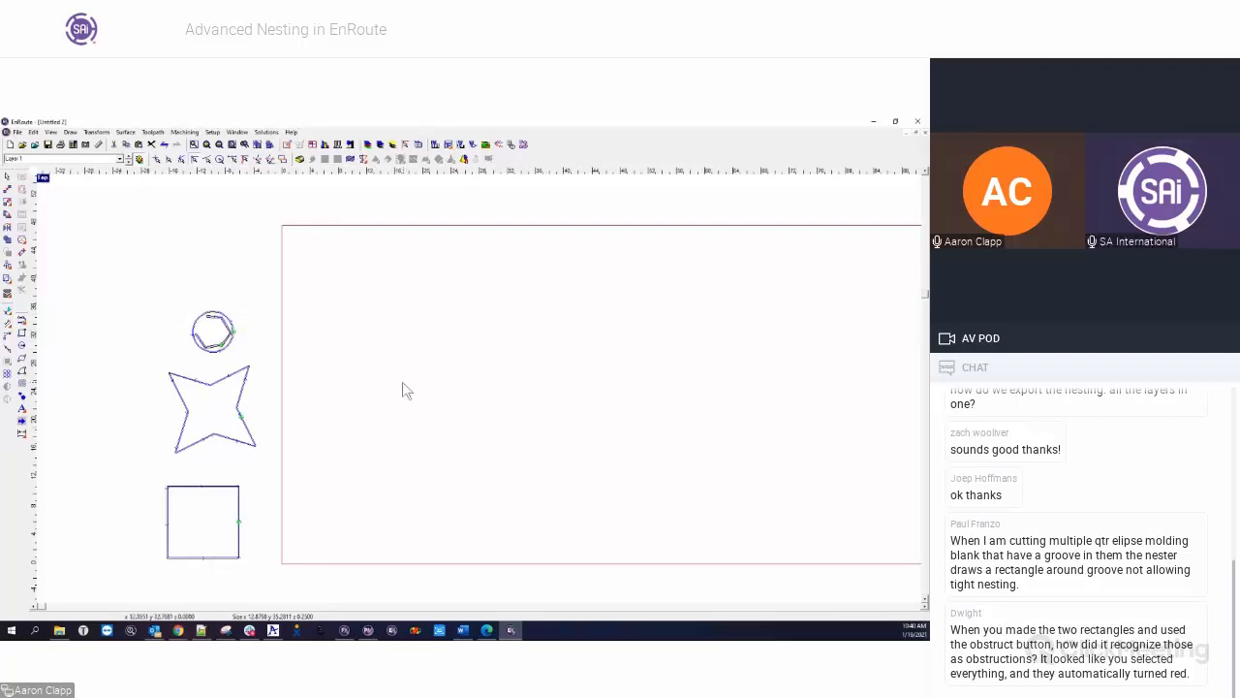
pyautogui.scroll(-2, 404, 390)
pyautogui.click(21, 332)
pyautogui.moveTo(389, 321); pyautogui.dragTo(434, 364)
pyautogui.moveTo(616, 366); pyautogui.dragTo(672, 408)
# Select the parts beside the plate and the two rectangles inside it in turn to distinguish parts from obstructions
pyautogui.moveTo(367, 326); pyautogui.dragTo(711, 468)
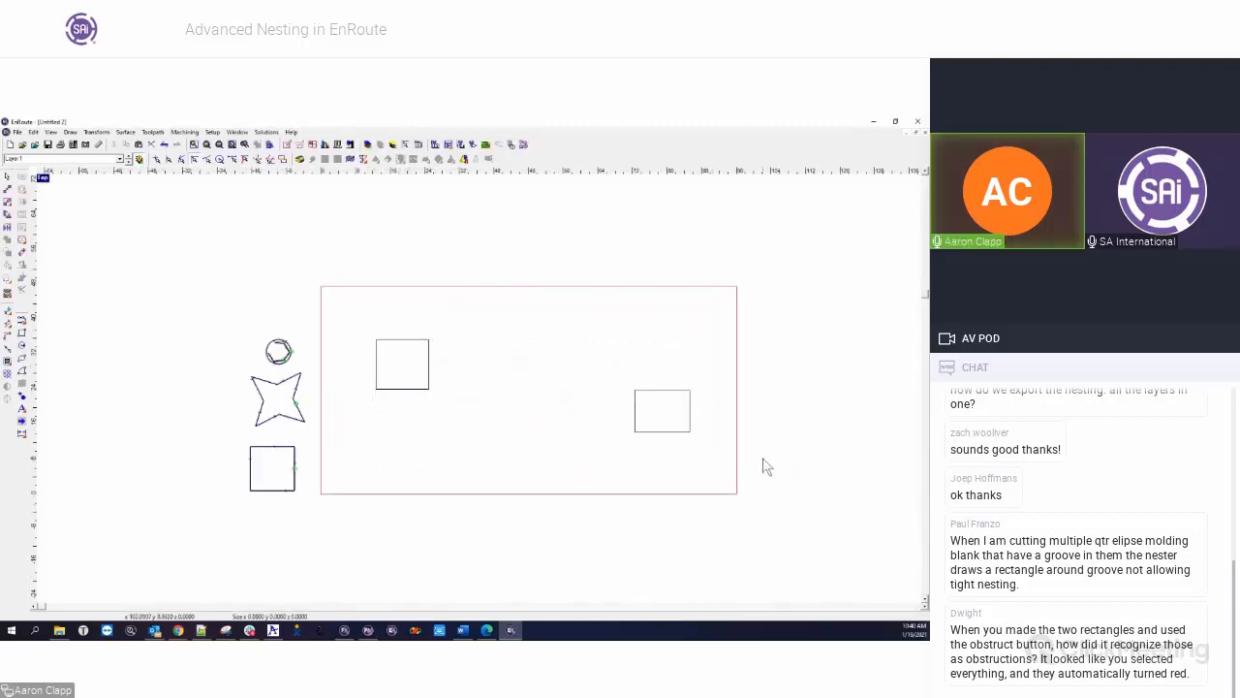
pyautogui.scroll(-2, 158, 390)
pyautogui.moveTo(168, 271); pyautogui.dragTo(650, 523)
pyautogui.click(185, 293)
pyautogui.moveTo(179, 286); pyautogui.dragTo(270, 507)
pyautogui.moveTo(247, 412); pyautogui.dragTo(199, 392)
pyautogui.click(243, 313)
pyautogui.moveTo(251, 283); pyautogui.dragTo(609, 480)
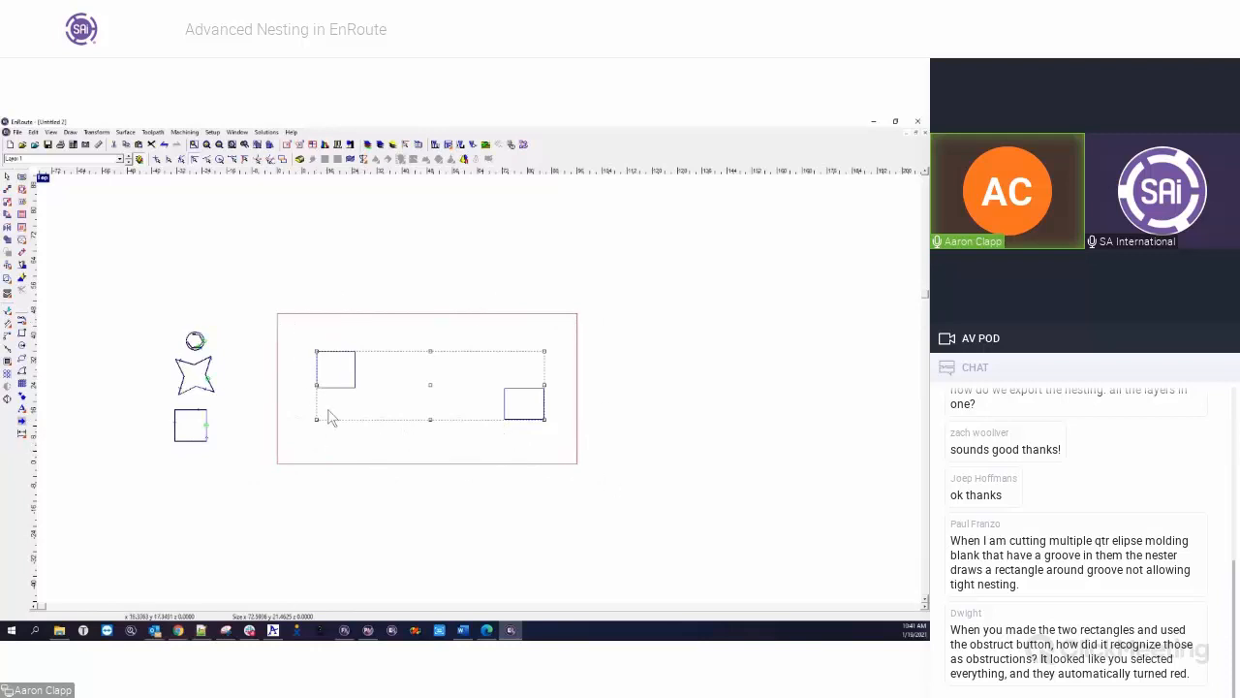
pyautogui.click(441, 451)
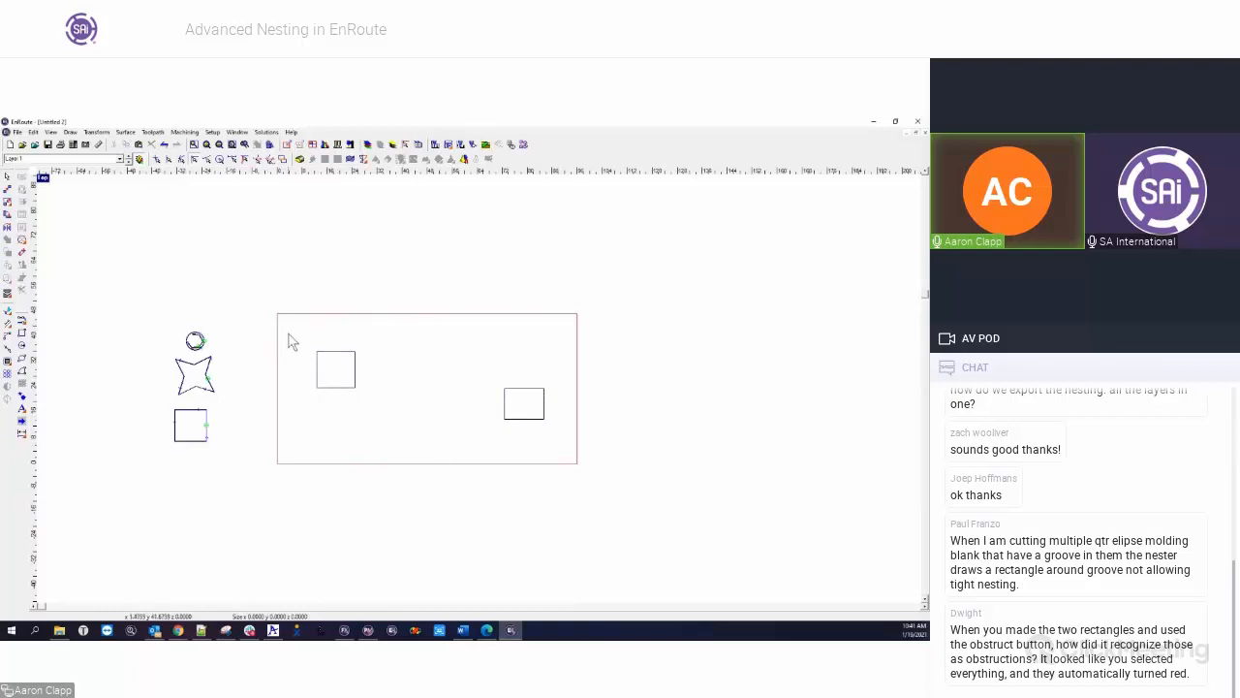
# Start nesting with the circle, star, square and both plate rectangles selected, and open the choices of nesting method
pyautogui.moveTo(138, 264); pyautogui.dragTo(637, 492)
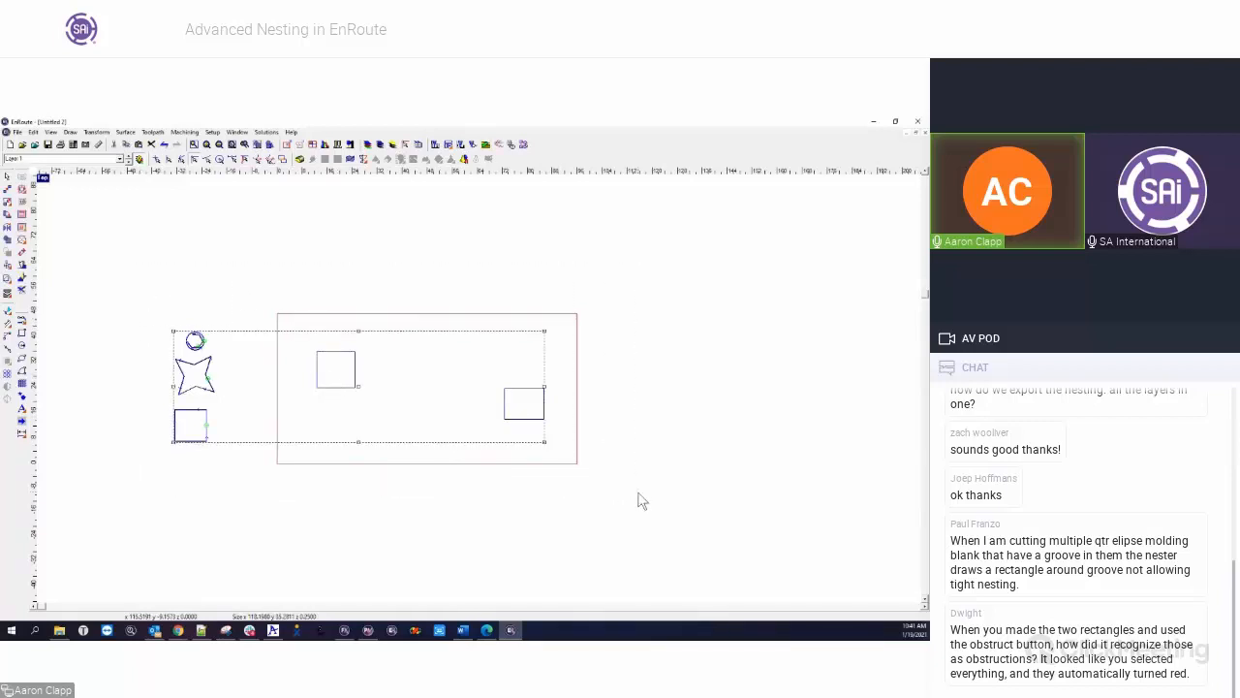
pyautogui.click(9, 295)
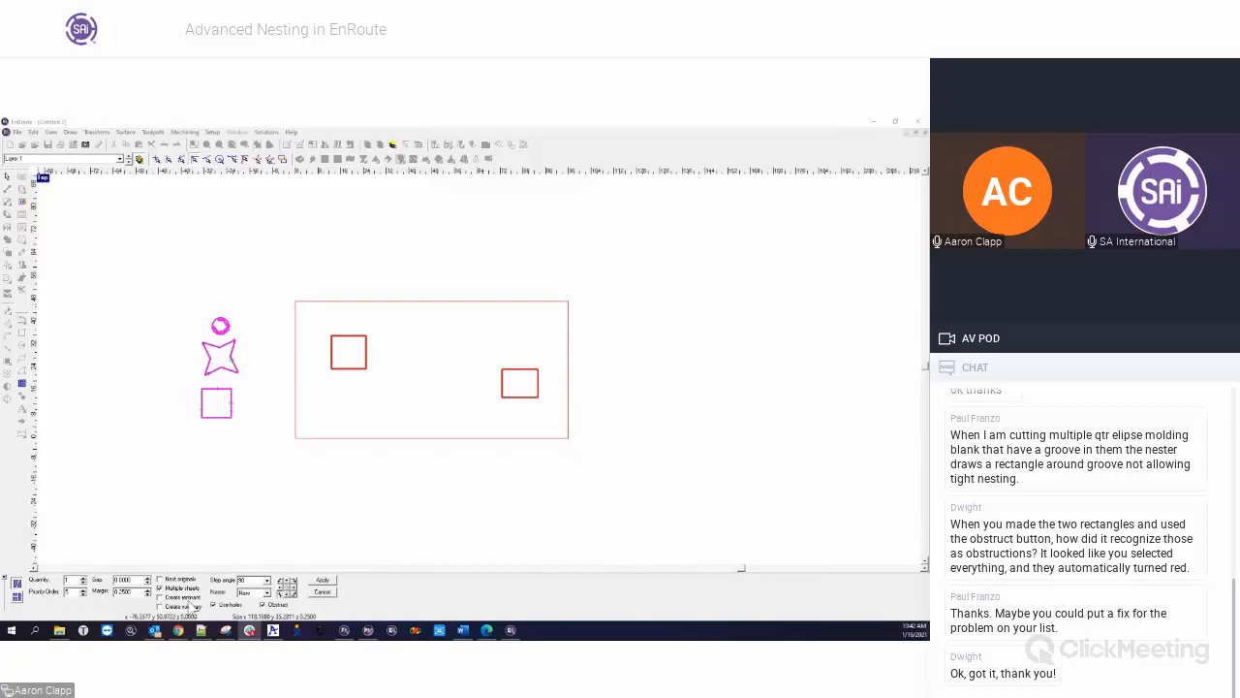
pyautogui.click(268, 602)
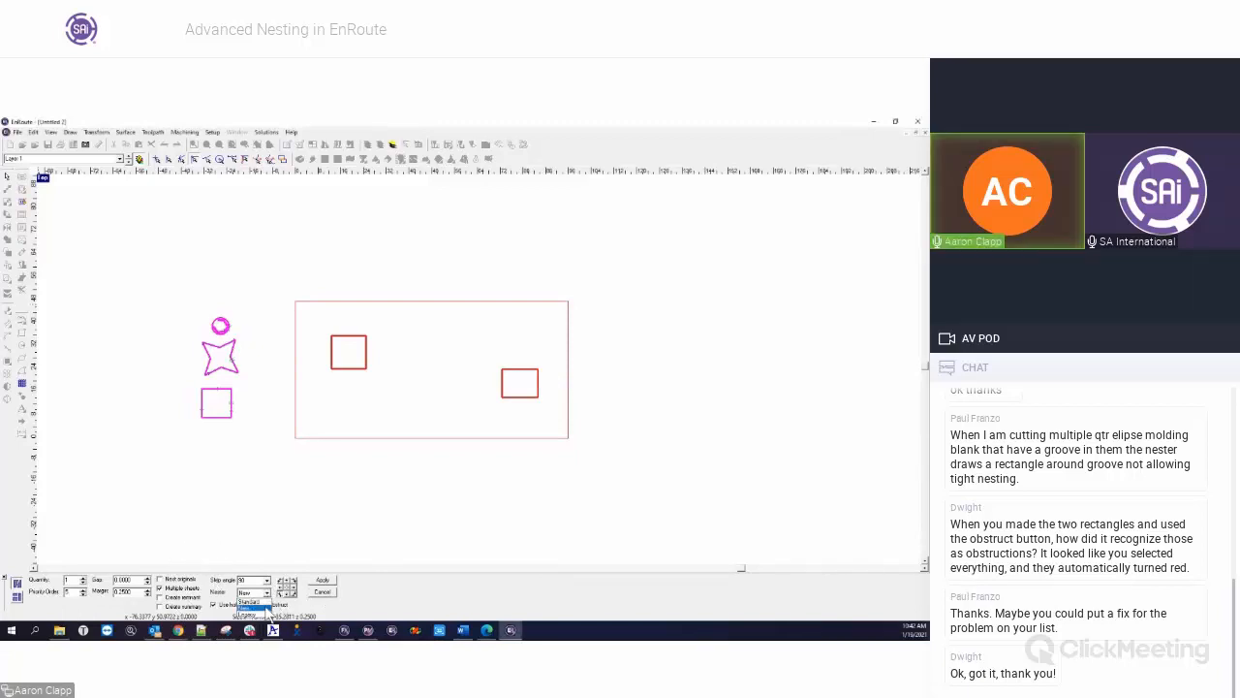